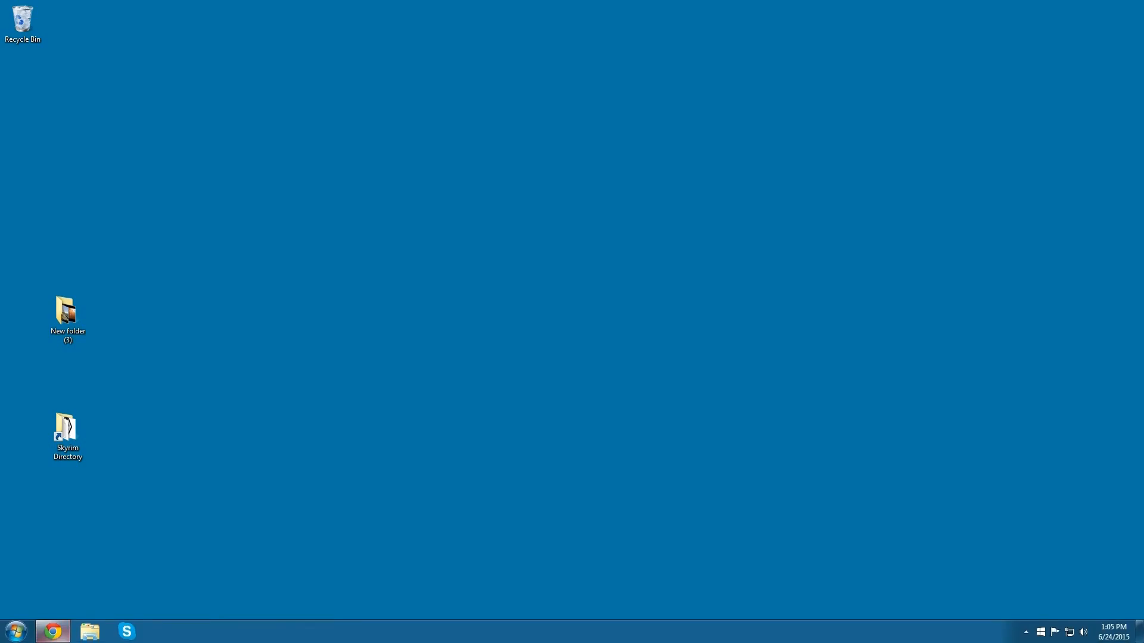
# Step: Switch to Chrome and manually download the ENB Organizer main file from its Nexus Mods page, continuing past the .NET Framework 4.0 notice
pyautogui.click(52, 634)
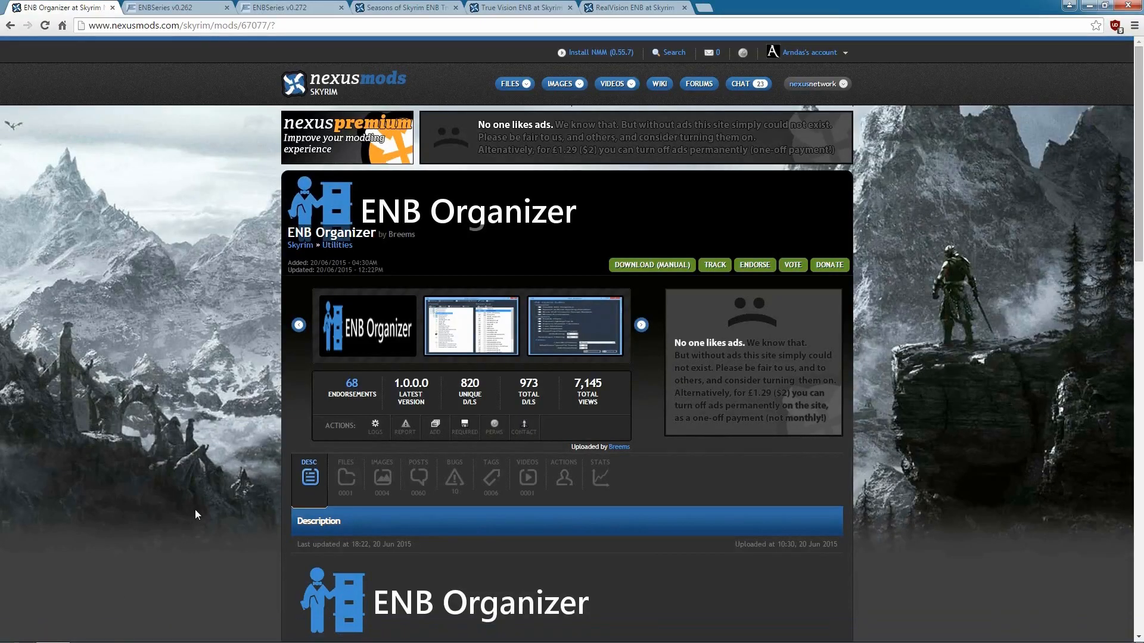
pyautogui.scroll(-2, 198, 506)
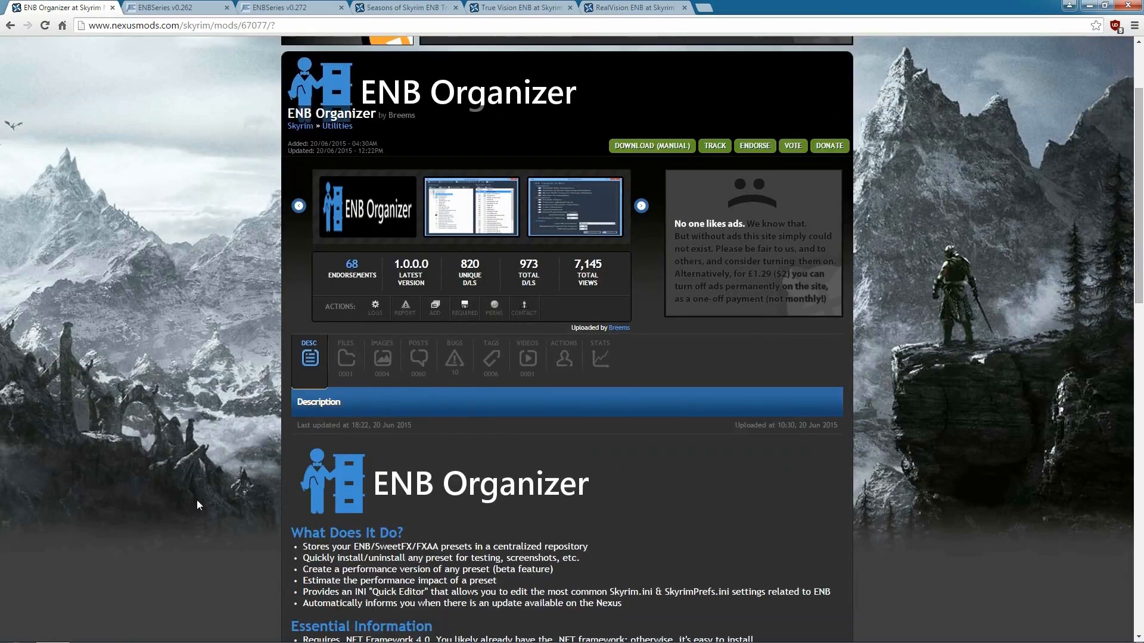
pyautogui.scroll(-1, 198, 505)
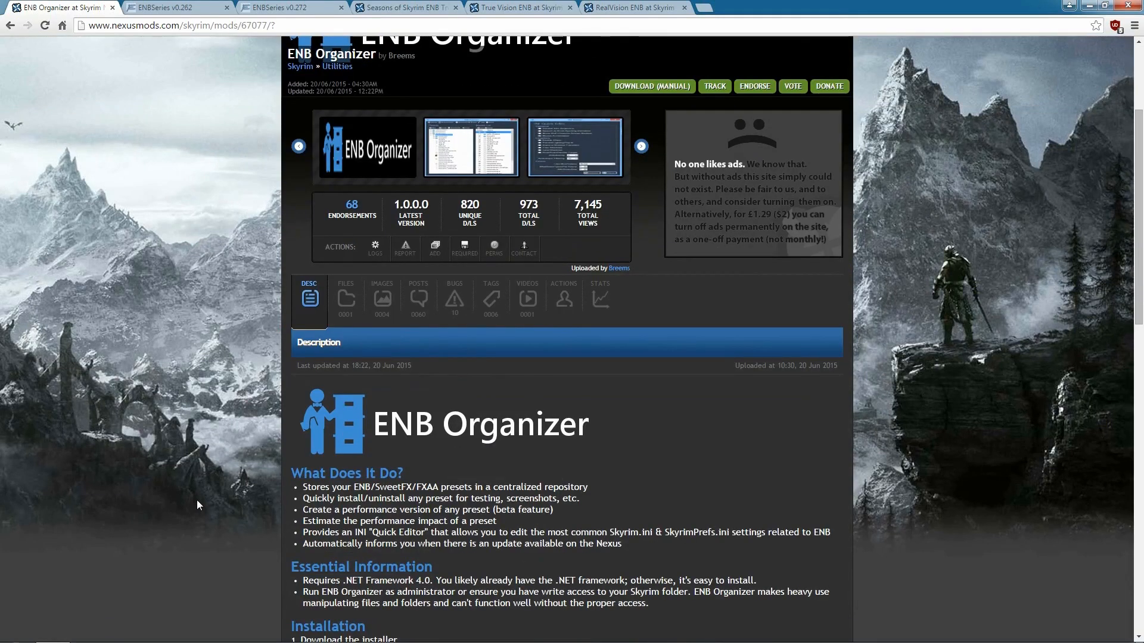
pyautogui.click(345, 298)
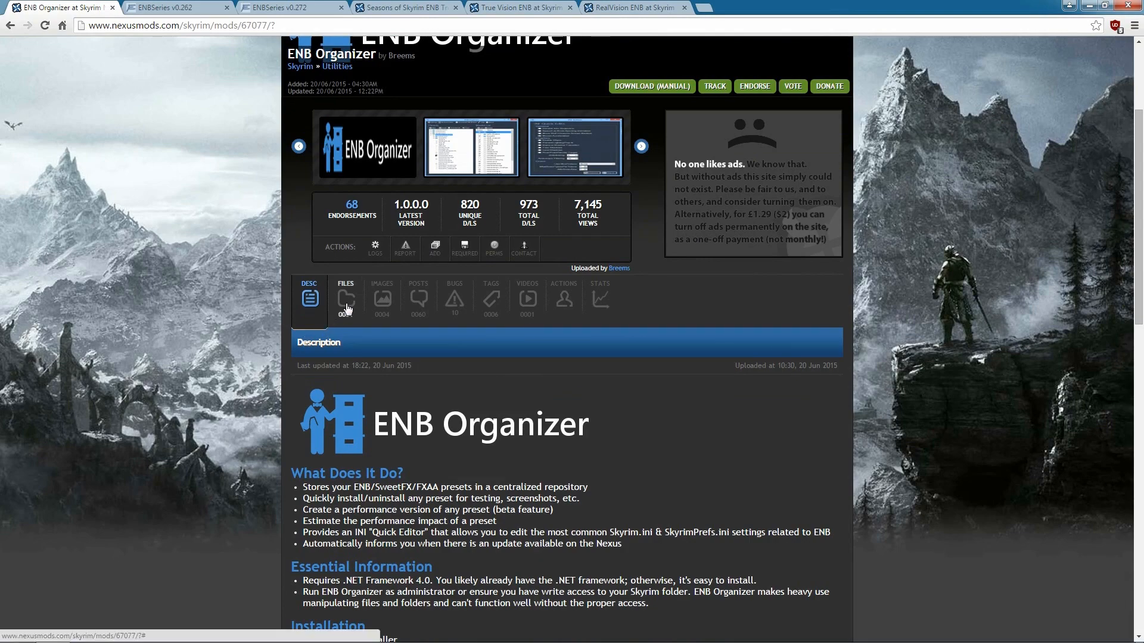
pyautogui.click(332, 498)
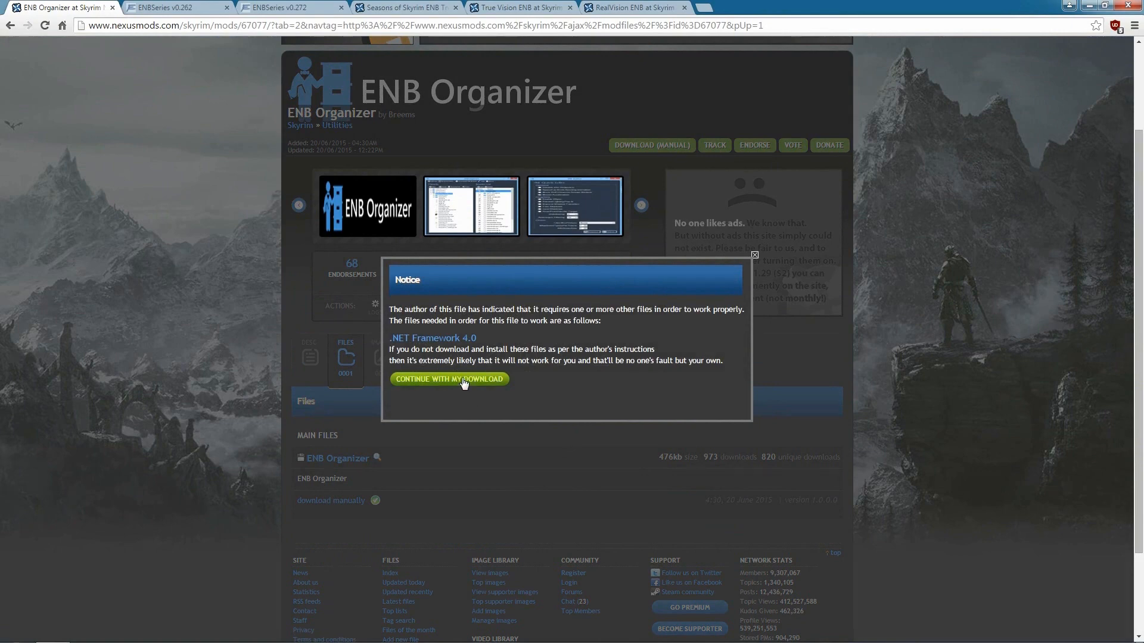
pyautogui.click(461, 380)
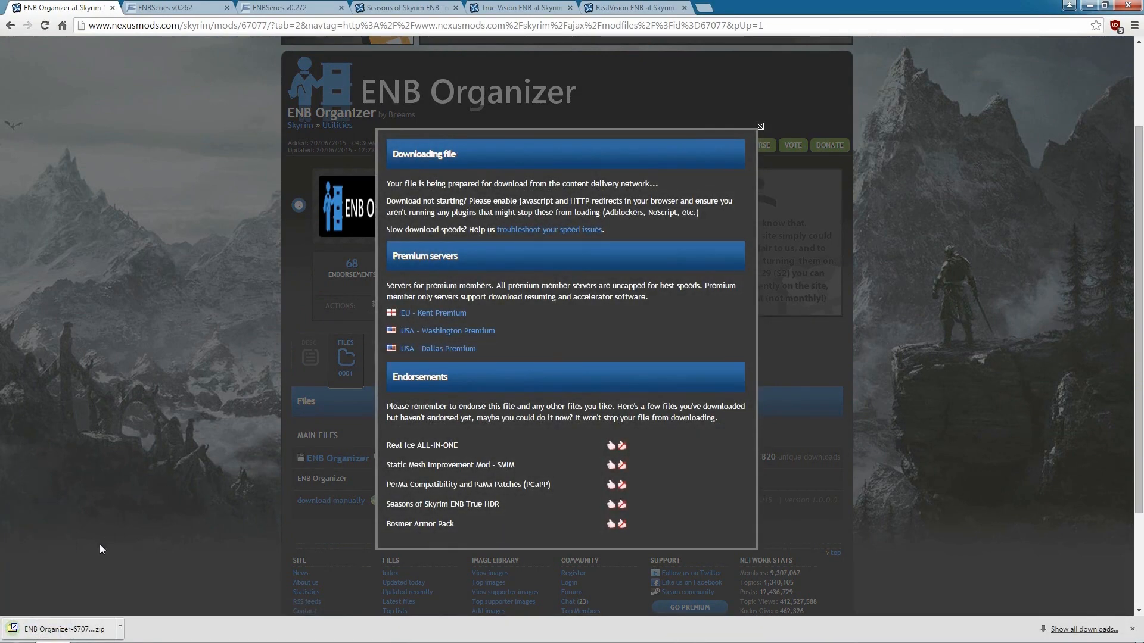
# Step: Open the downloaded ENB Organizer archive, launch ENBOrganizerSetup.msi and proceed to the installation folder selection
pyautogui.click(83, 622)
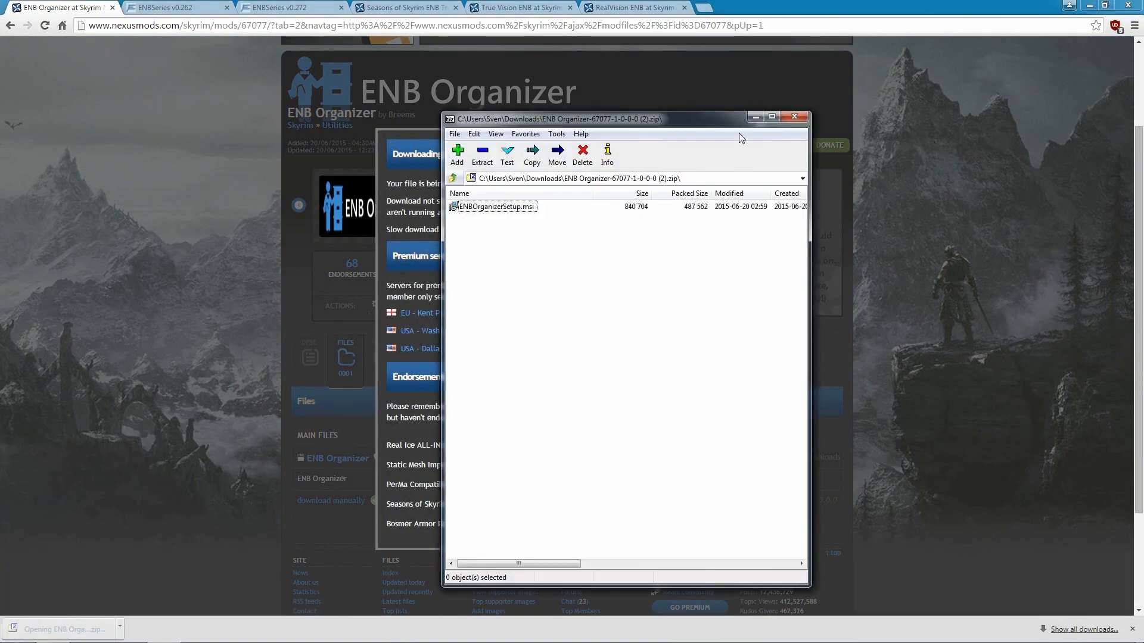
pyautogui.moveTo(739, 119); pyautogui.dragTo(869, 134)
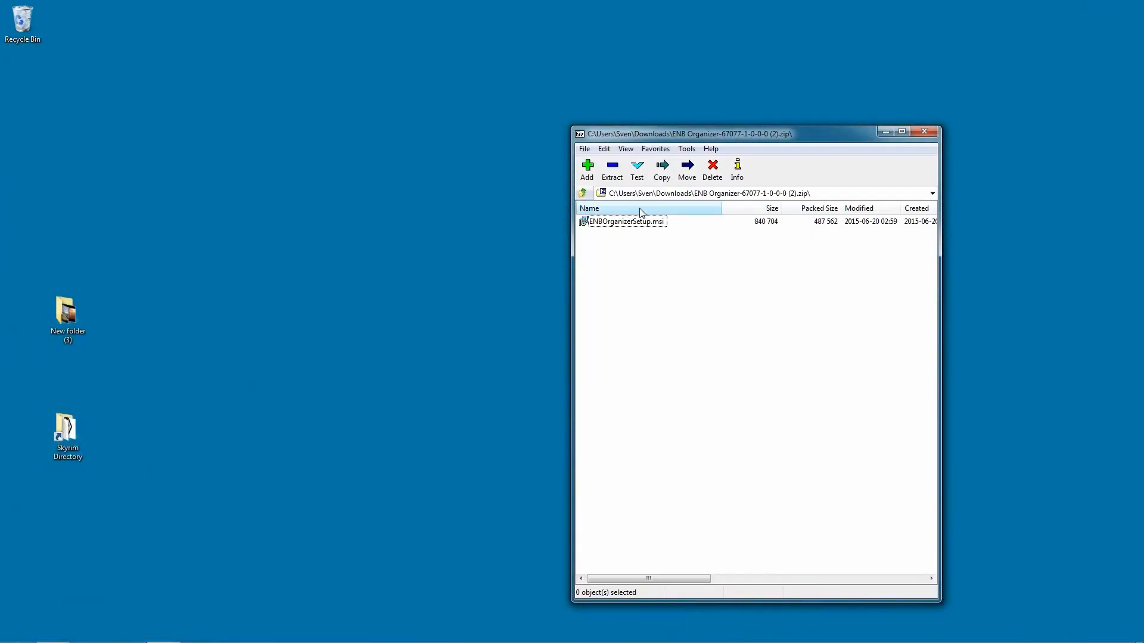
pyautogui.doubleClick(625, 222)
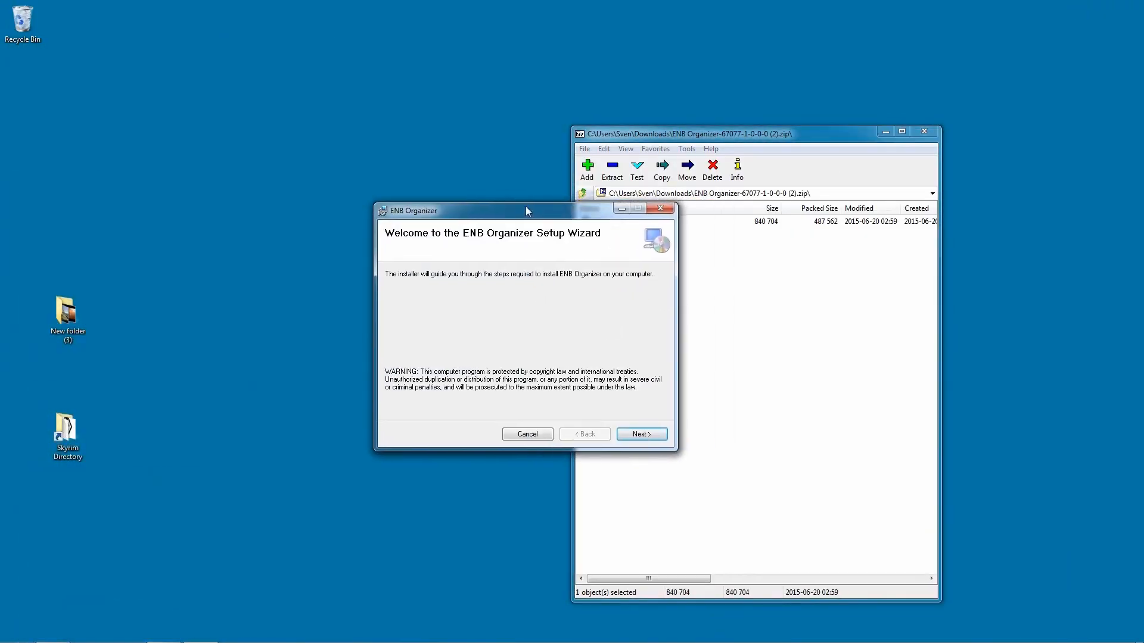
pyautogui.moveTo(525, 206); pyautogui.dragTo(492, 206)
pyautogui.click(607, 434)
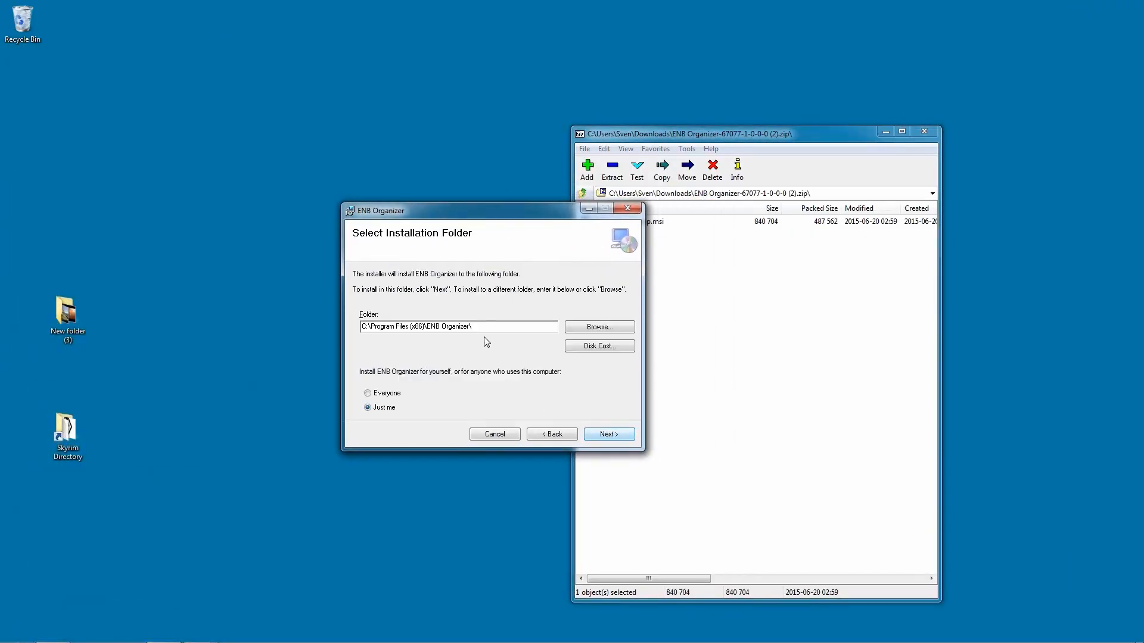
# Step: Set the installation folder to A:\Games\ENB Organizer, reusing the default folder's name
pyautogui.click(599, 329)
pyautogui.tripleClick(573, 379)
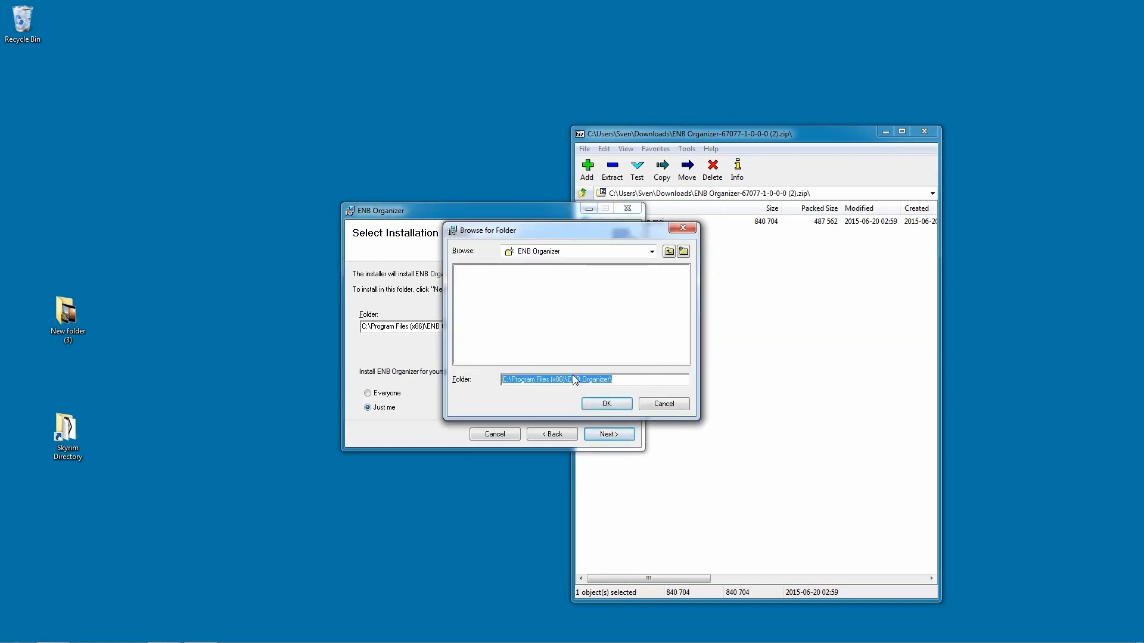
pyautogui.moveTo(574, 379); pyautogui.dragTo(590, 379)
pyautogui.hotkey('ctrl', 'c')
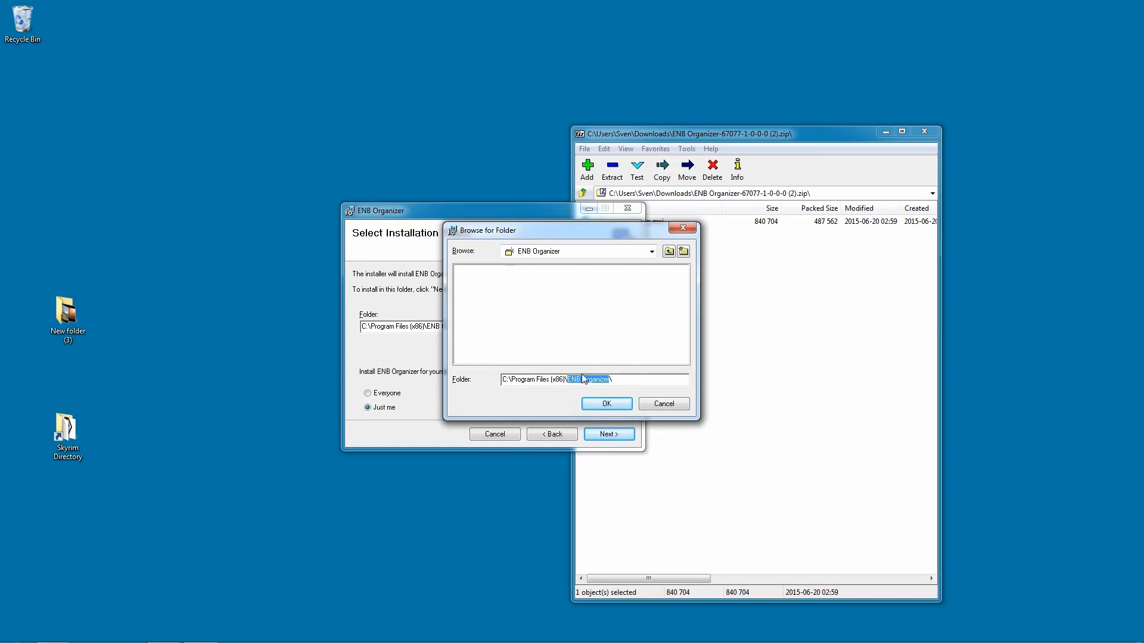
pyautogui.click(583, 255)
pyautogui.click(550, 273)
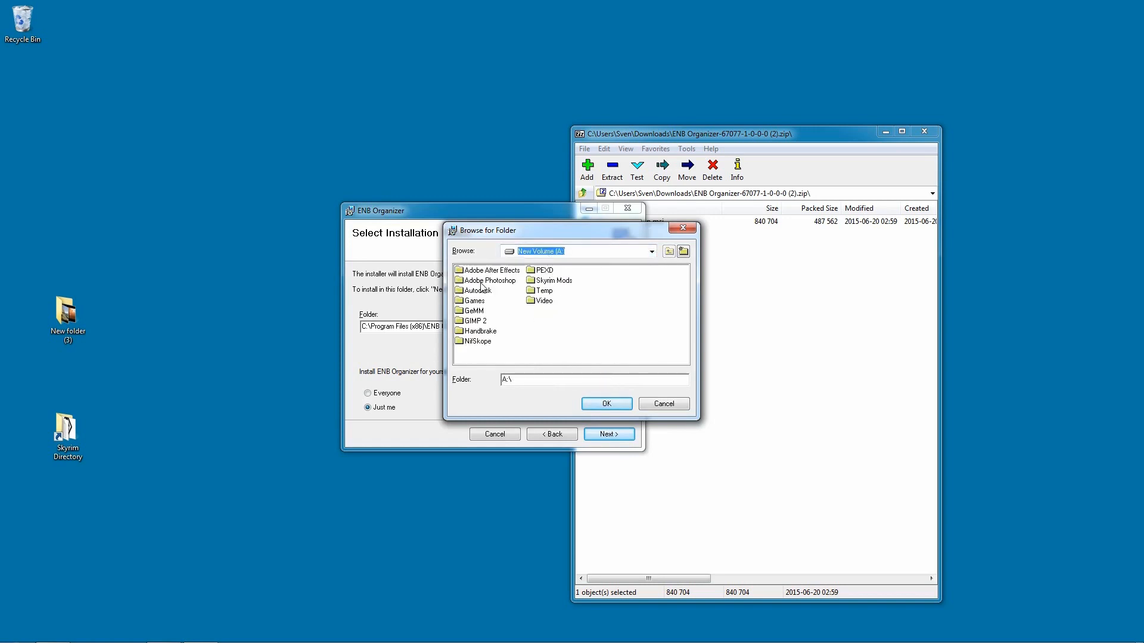
pyautogui.doubleClick(475, 300)
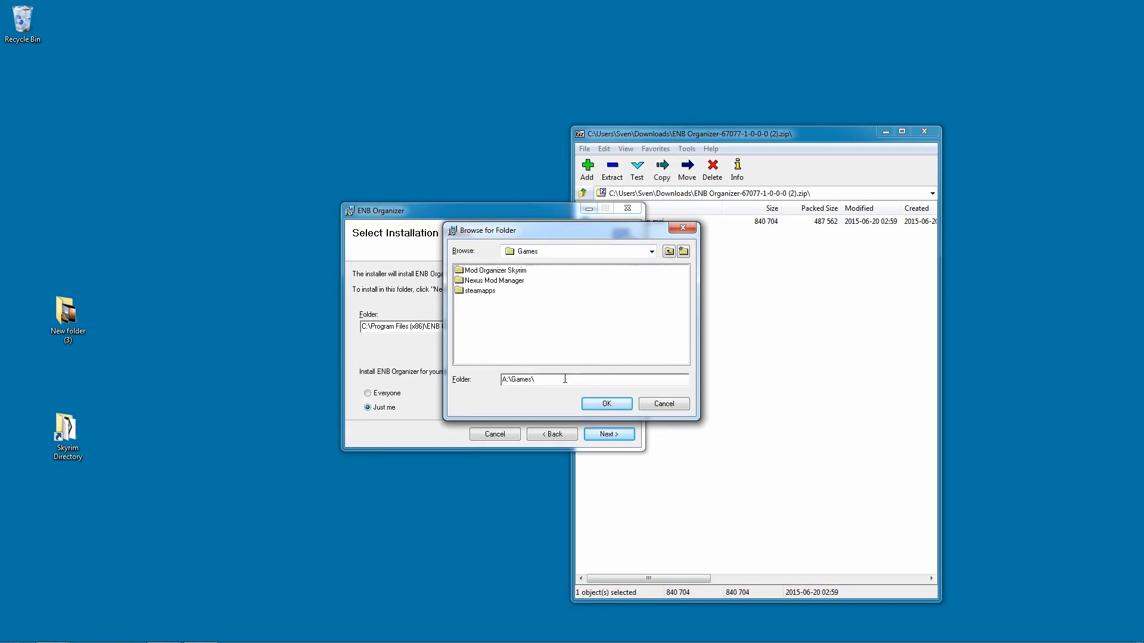
pyautogui.hotkey('ctrl', 'v')
pyautogui.click(607, 404)
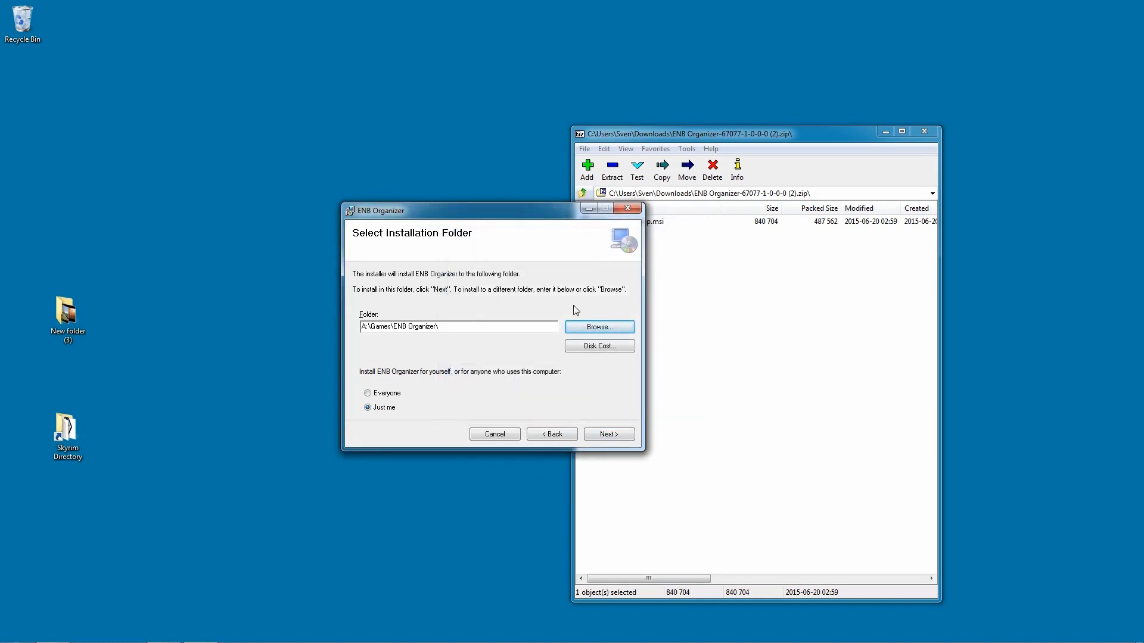
# Step: Install ENB Organizer with the chosen settings, then close the setup wizard and the archive window
pyautogui.click(613, 436)
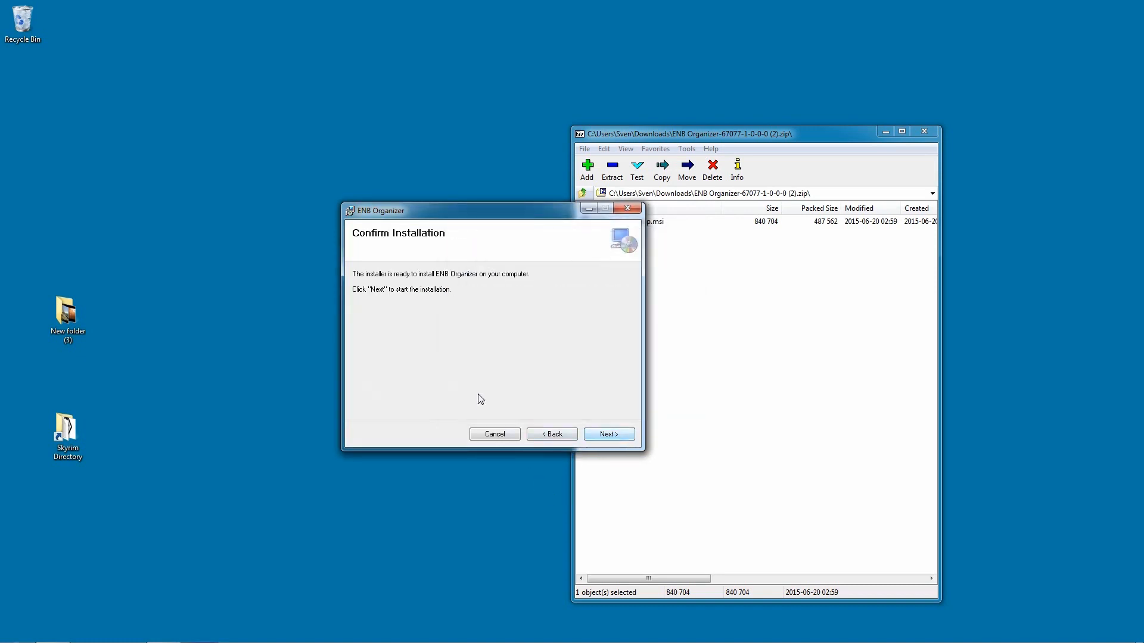
pyautogui.click(604, 439)
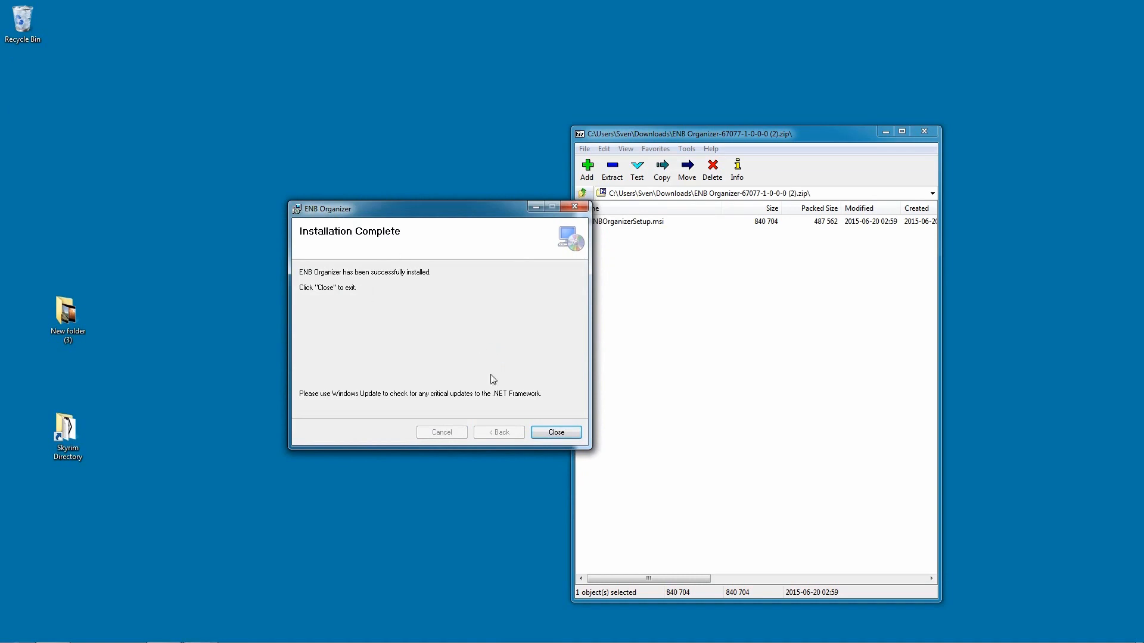
pyautogui.click(554, 433)
pyautogui.click(924, 132)
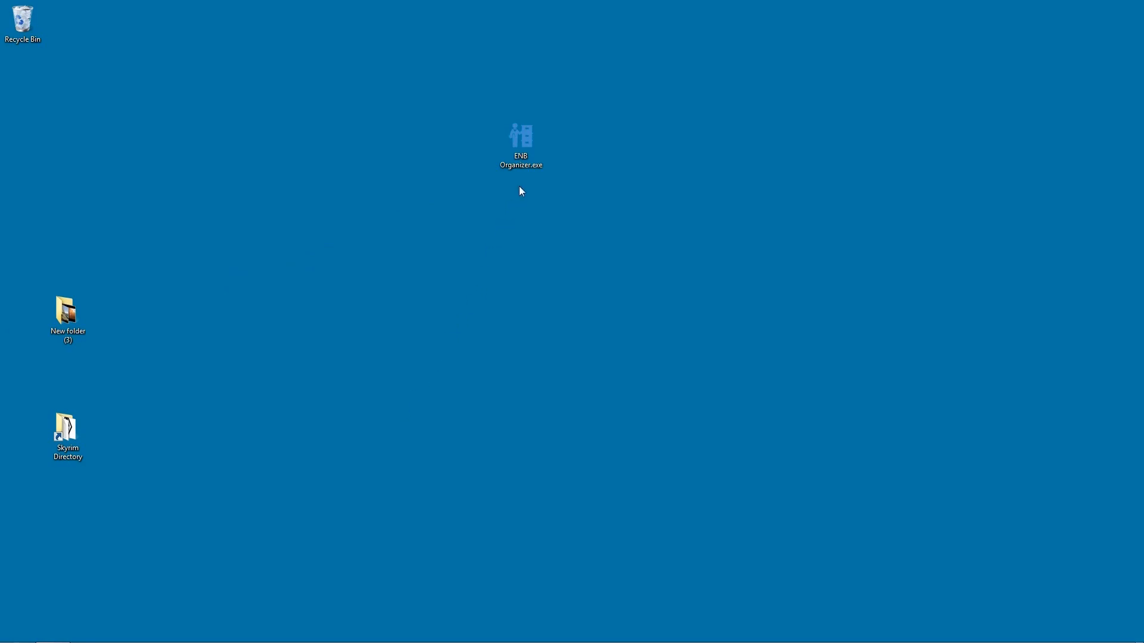
# Step: Launch ENB Organizer and select TESV.exe in A:\Games\steamapps\common\Skyrim as the game location
pyautogui.doubleClick(521, 165)
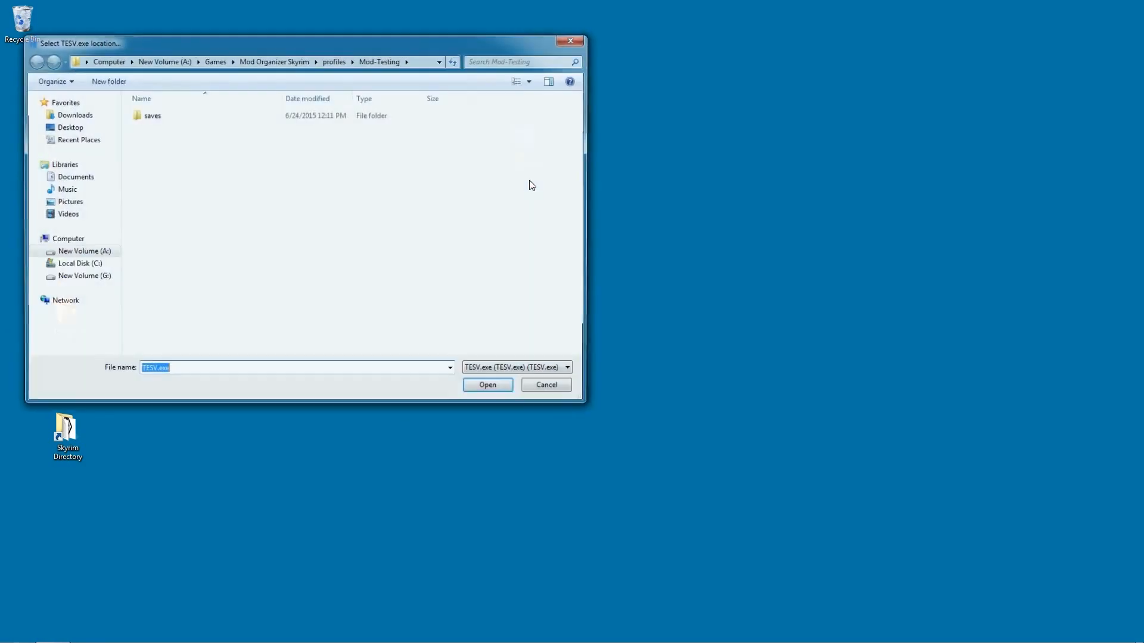
pyautogui.moveTo(430, 43); pyautogui.dragTo(624, 180)
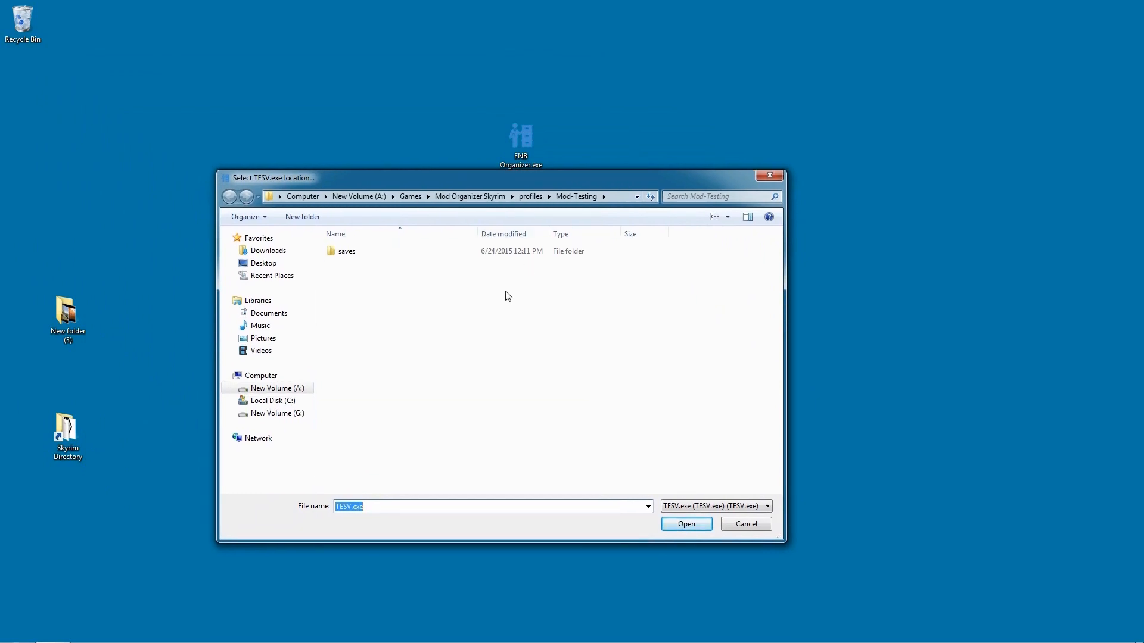
pyautogui.click(410, 197)
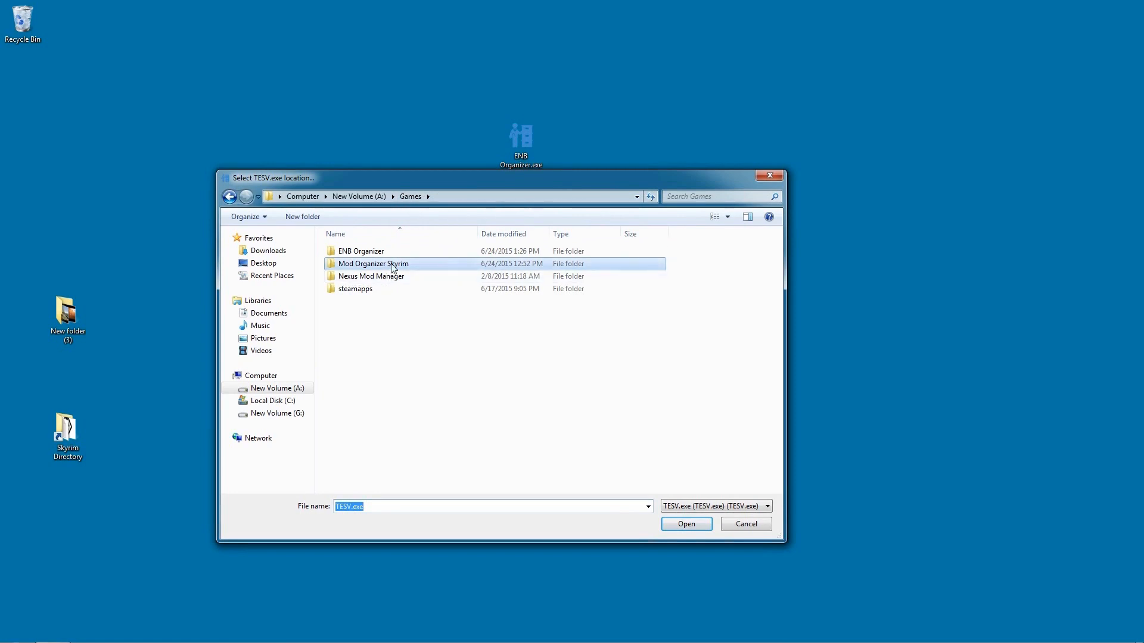
pyautogui.doubleClick(373, 289)
pyautogui.doubleClick(373, 256)
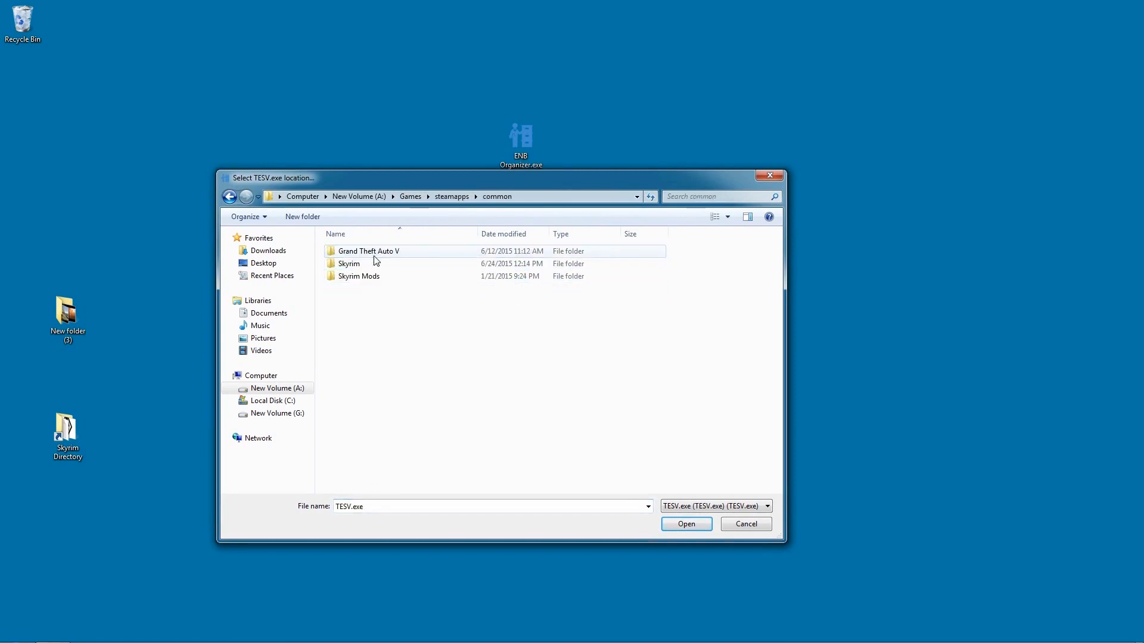
pyautogui.doubleClick(366, 266)
pyautogui.click(357, 401)
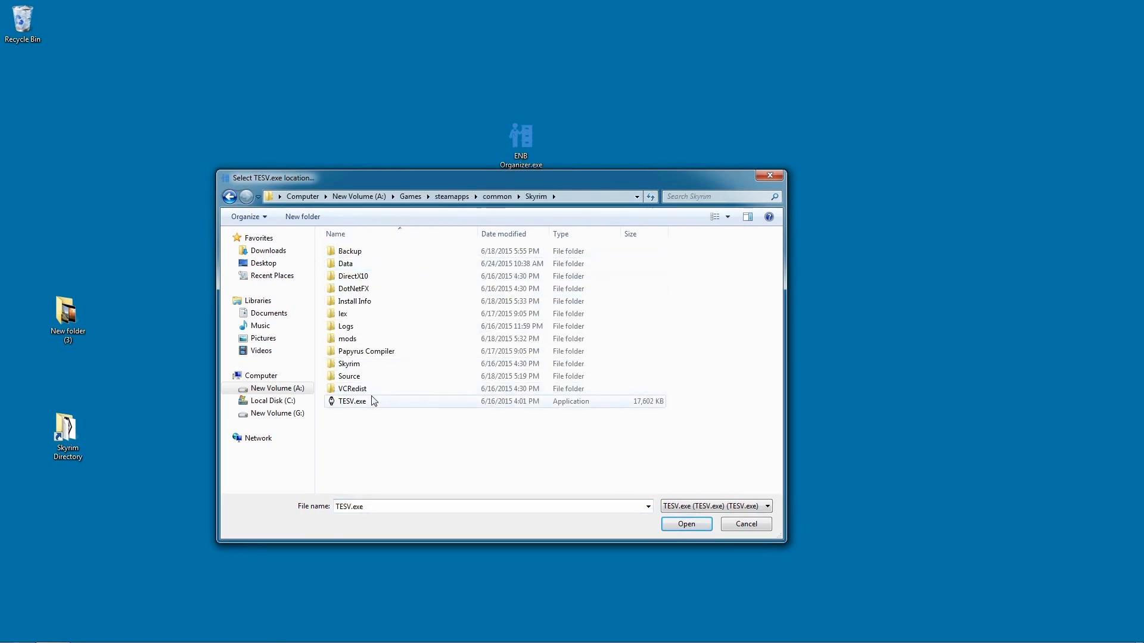
pyautogui.click(691, 526)
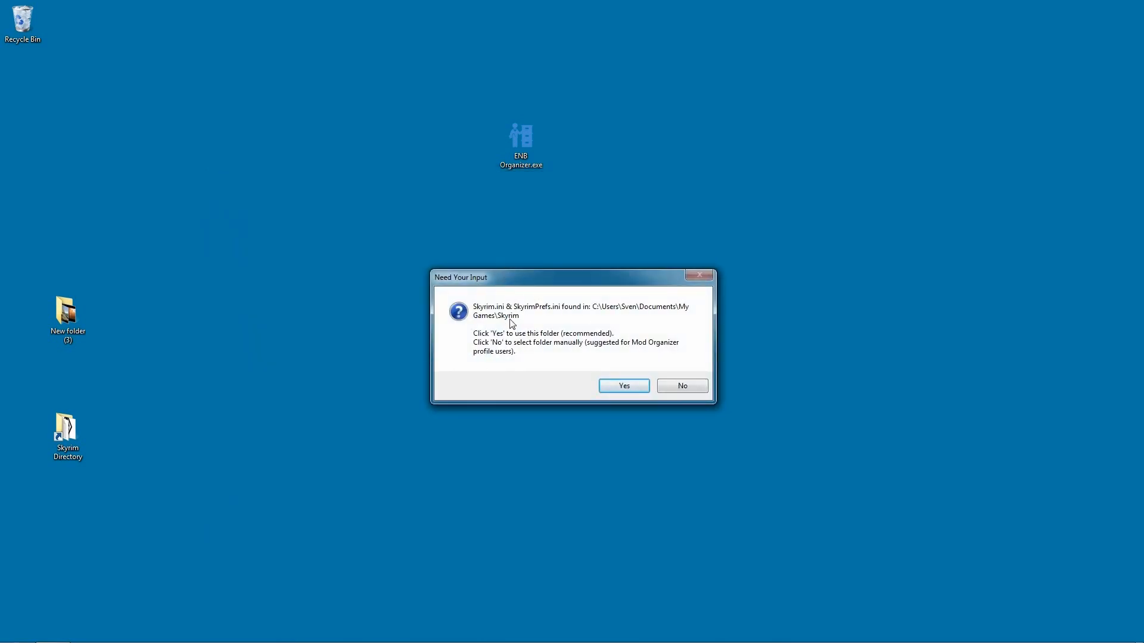
# Step: Decline the detected INI folder and select skyrimprefs.ini in A:\Games\Mod Organizer Skyrim\profiles\Mod-Testing instead
pyautogui.moveTo(564, 283); pyautogui.dragTo(541, 254)
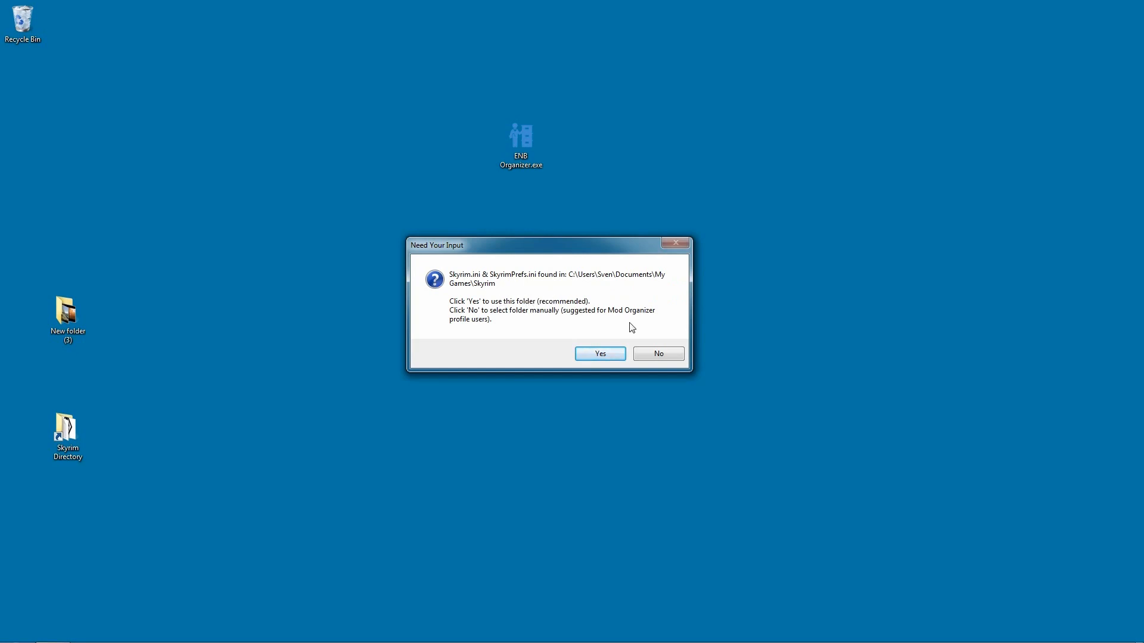
pyautogui.click(655, 354)
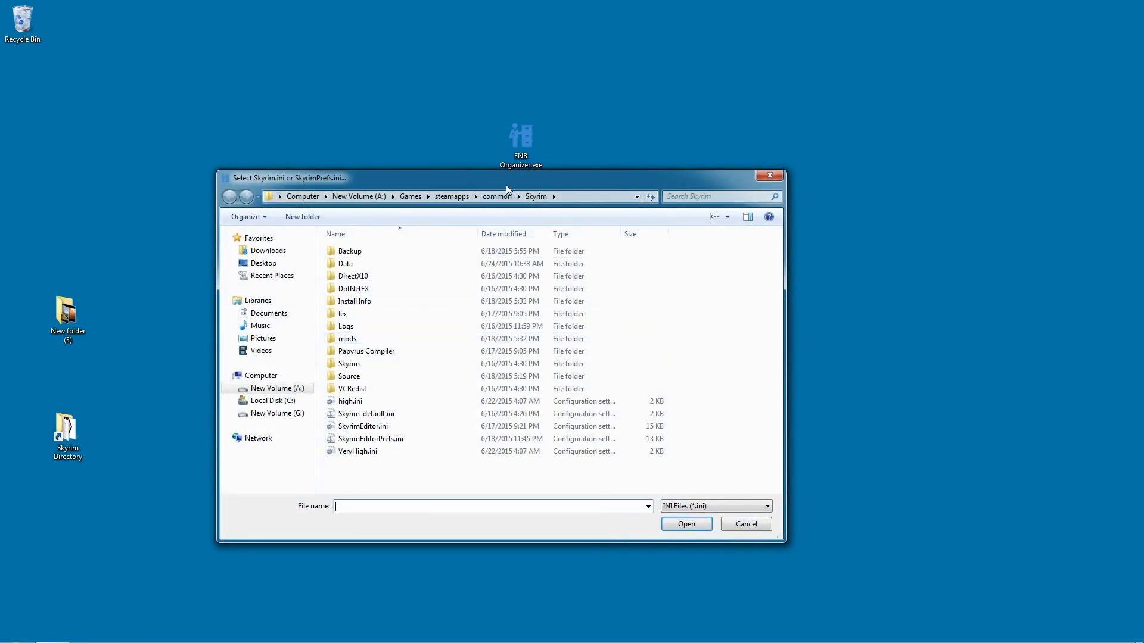
pyautogui.moveTo(506, 185); pyautogui.dragTo(552, 124)
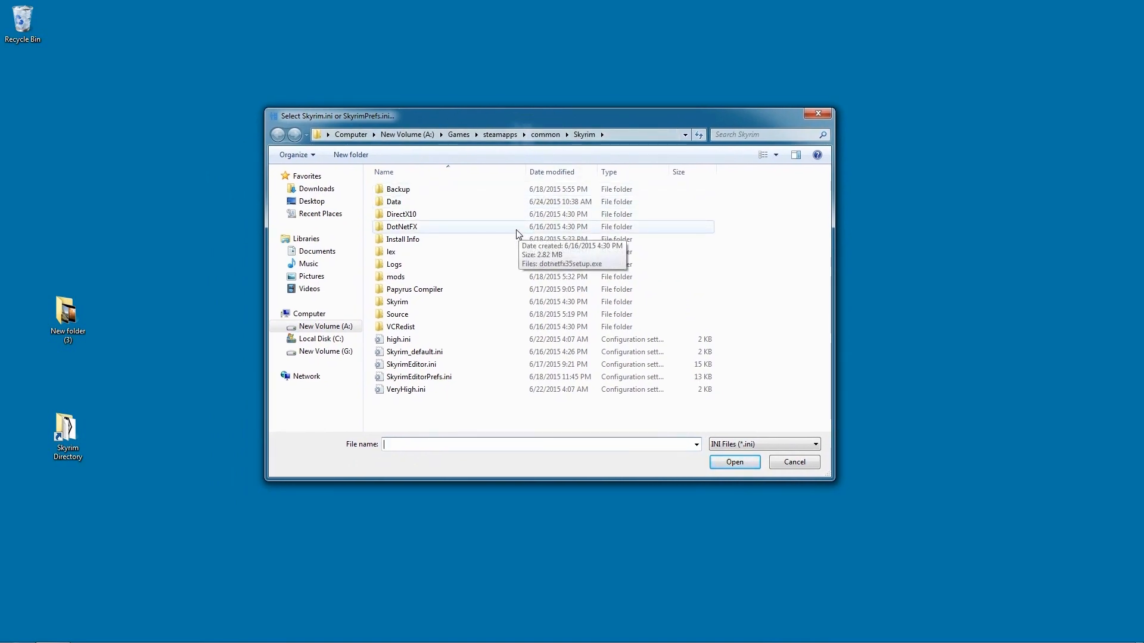
pyautogui.click(458, 134)
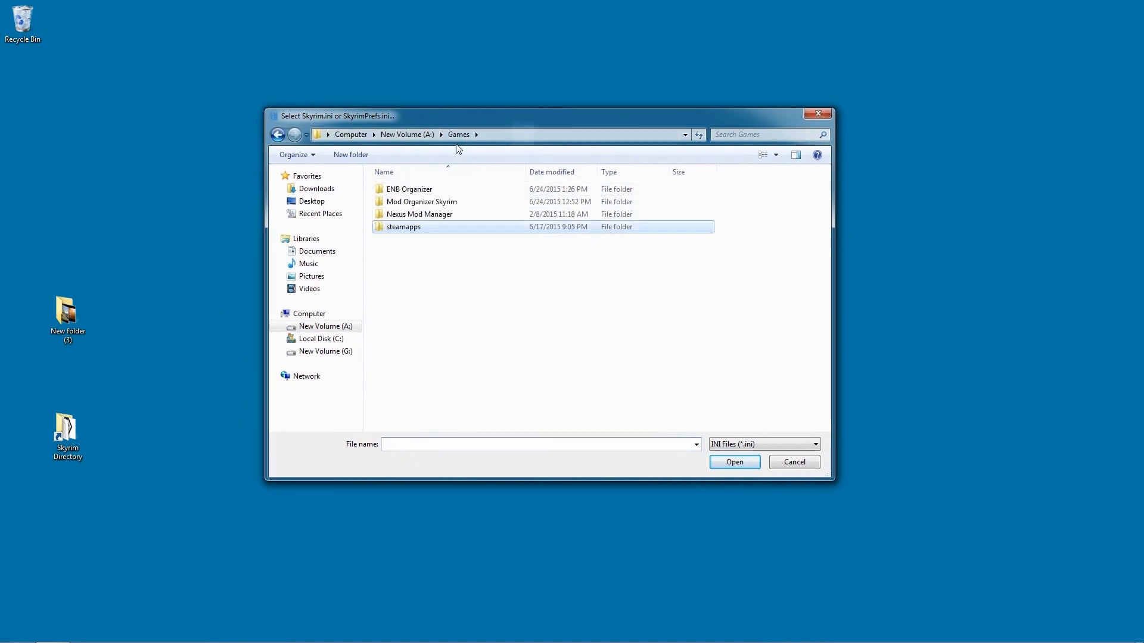
pyautogui.doubleClick(432, 202)
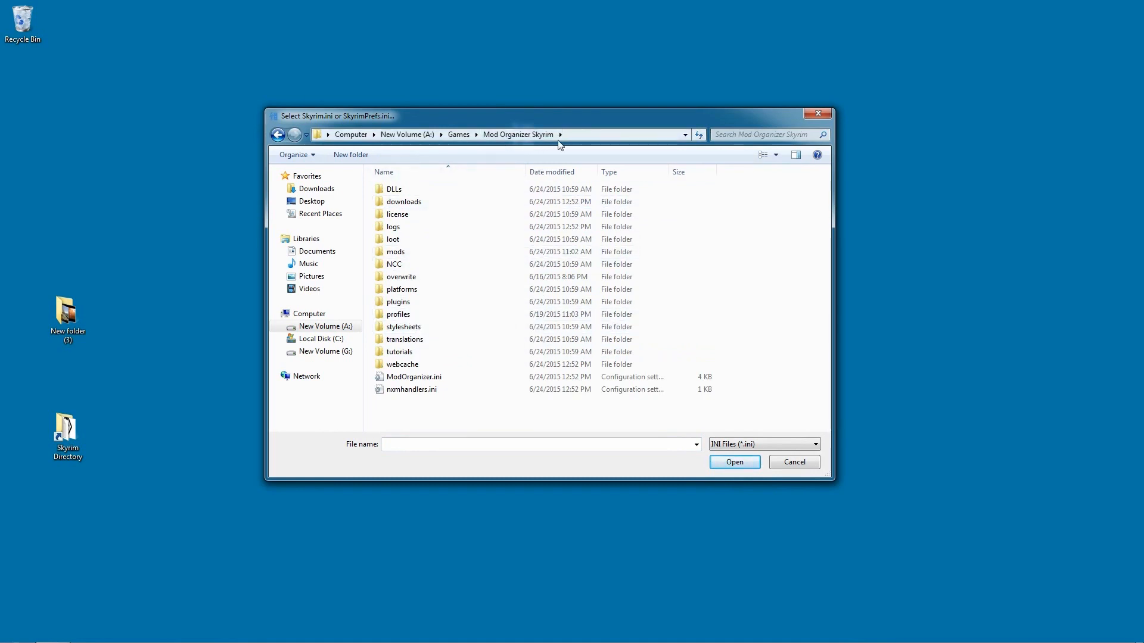
pyautogui.doubleClick(399, 315)
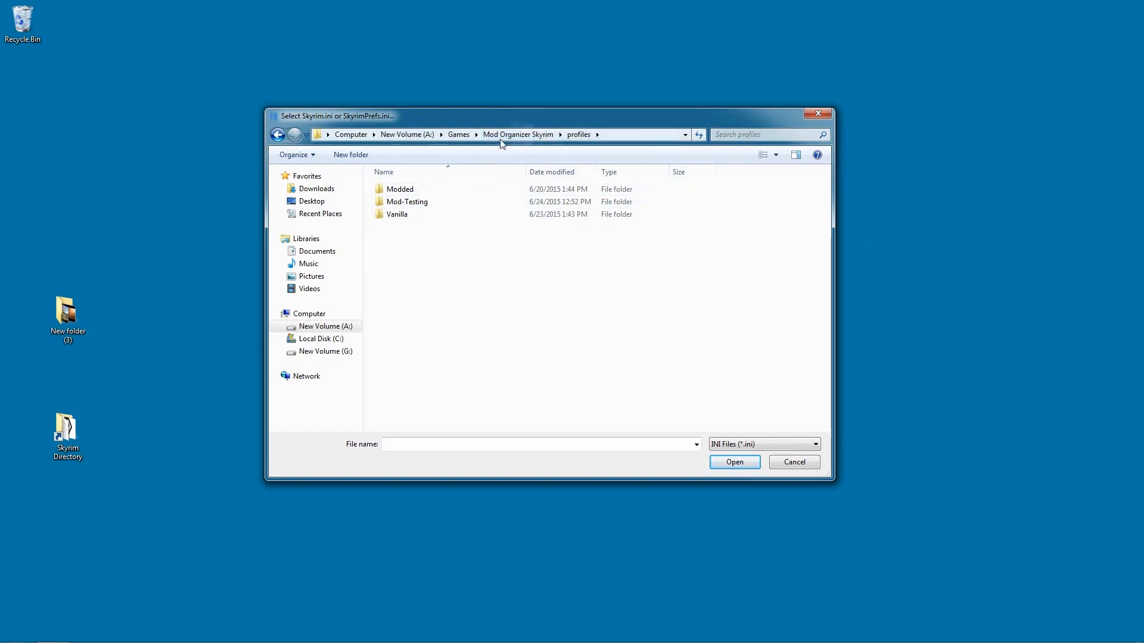
pyautogui.doubleClick(426, 209)
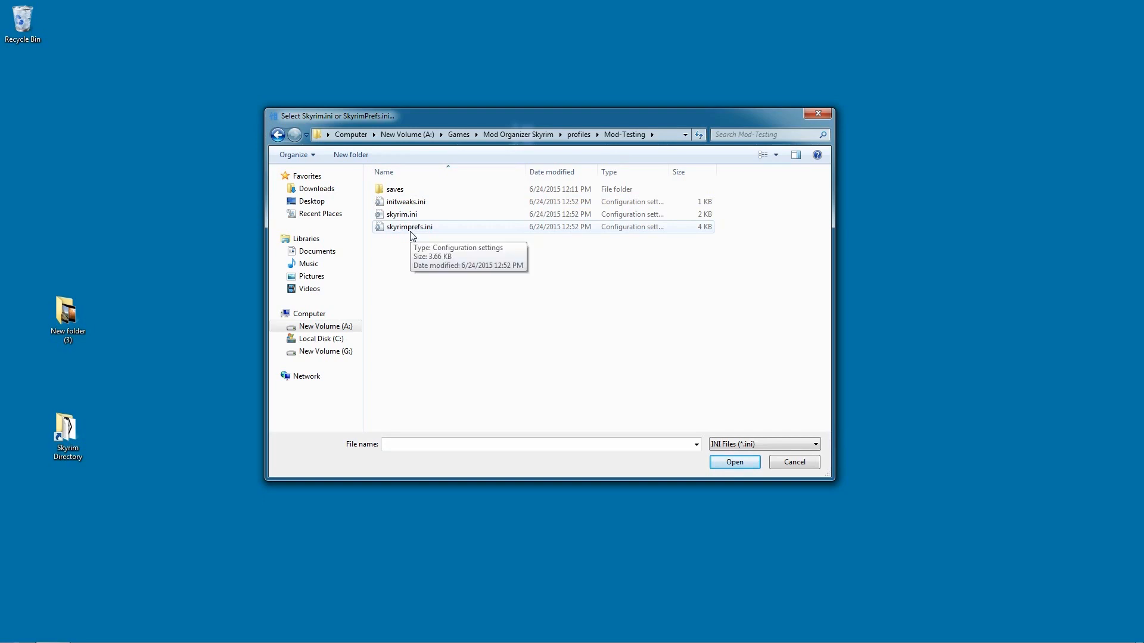
pyautogui.click(409, 218)
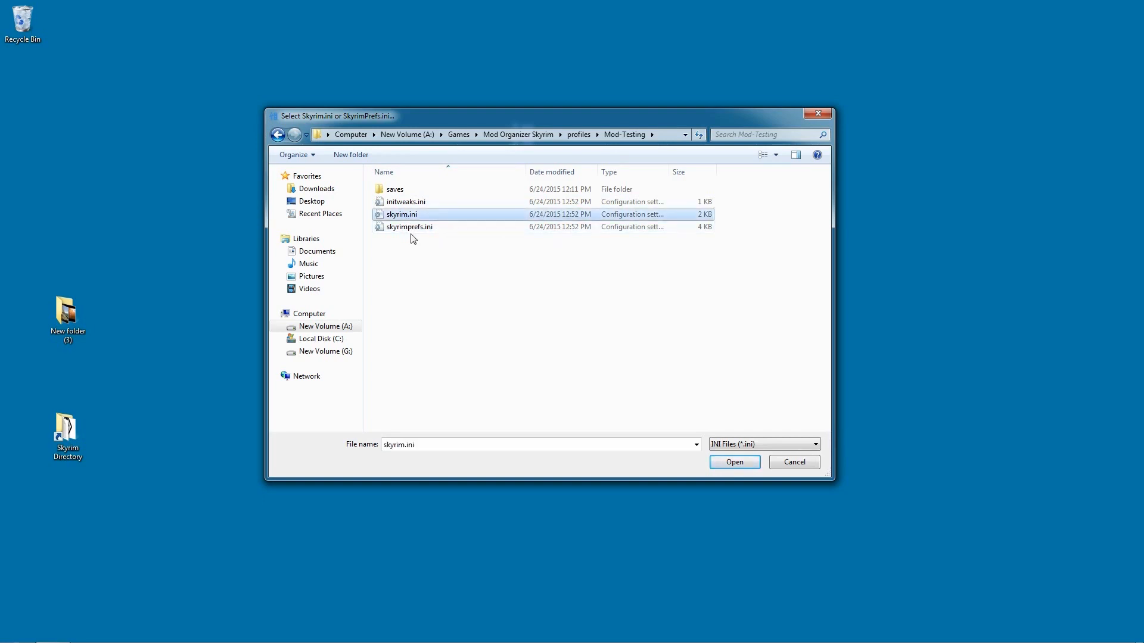
pyautogui.click(411, 230)
pyautogui.click(752, 466)
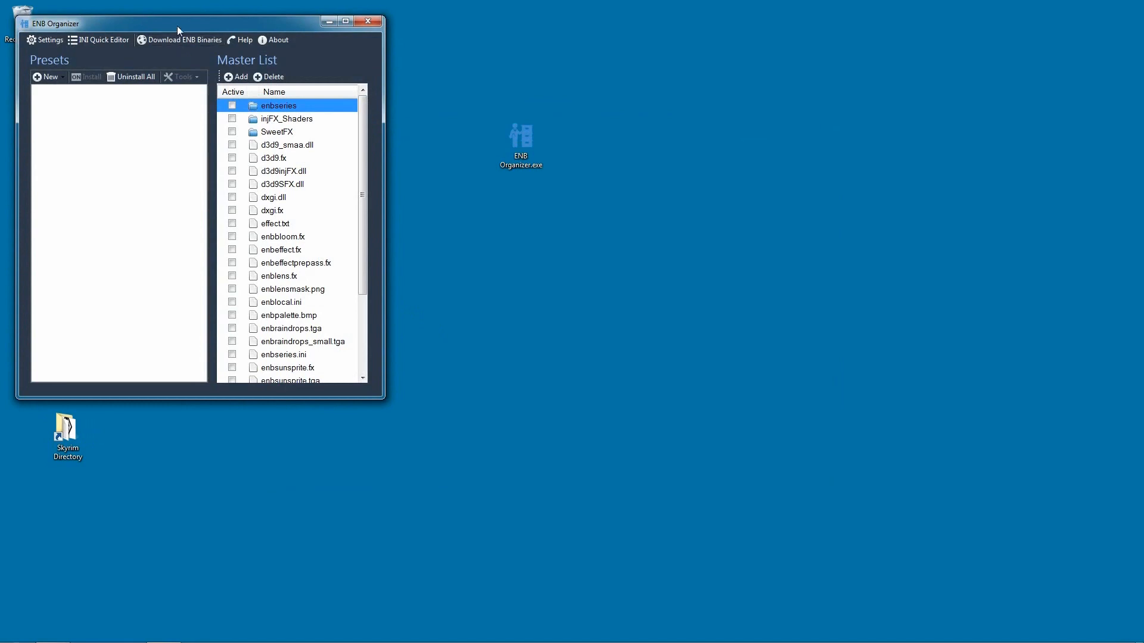
# Step: Open the ENB Organizer settings and arrange the settings window beside the main window
pyautogui.moveTo(177, 26); pyautogui.dragTo(669, 101)
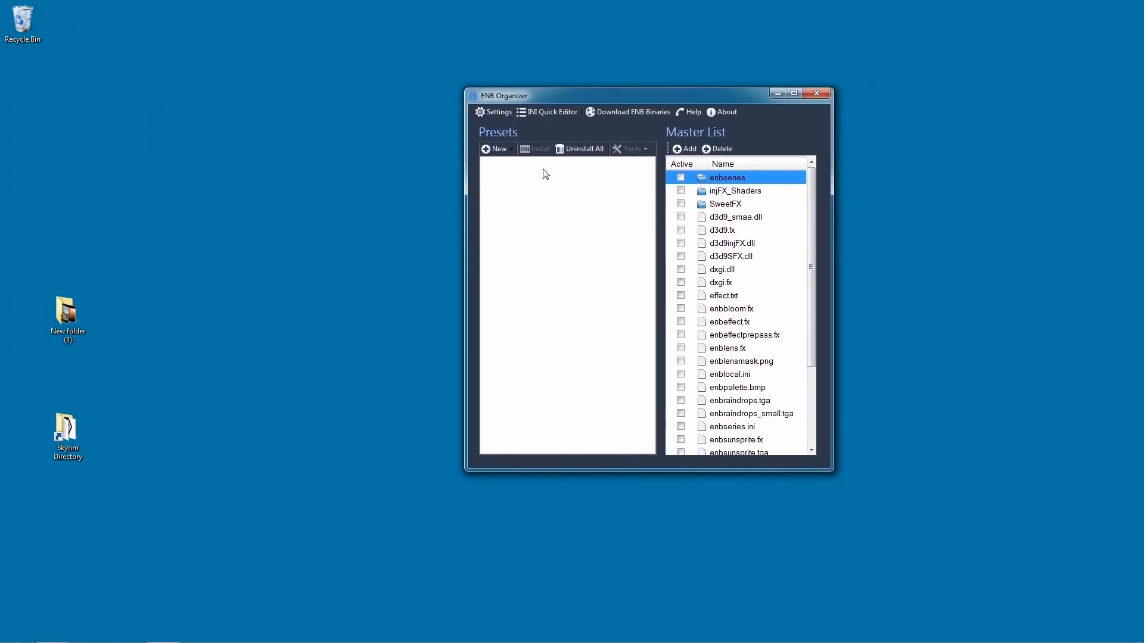
pyautogui.click(499, 111)
pyautogui.moveTo(144, 31); pyautogui.dragTo(290, 113)
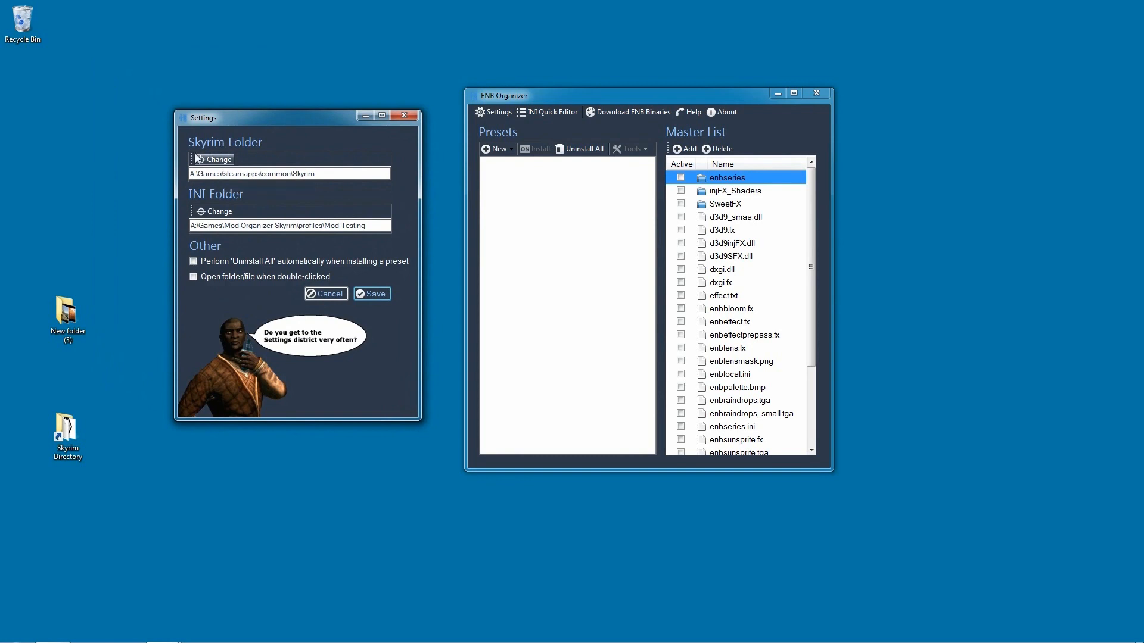
# Step: Review the Skyrim folder and INI folder paths in the settings, then close the settings window without saving
pyautogui.doubleClick(320, 179)
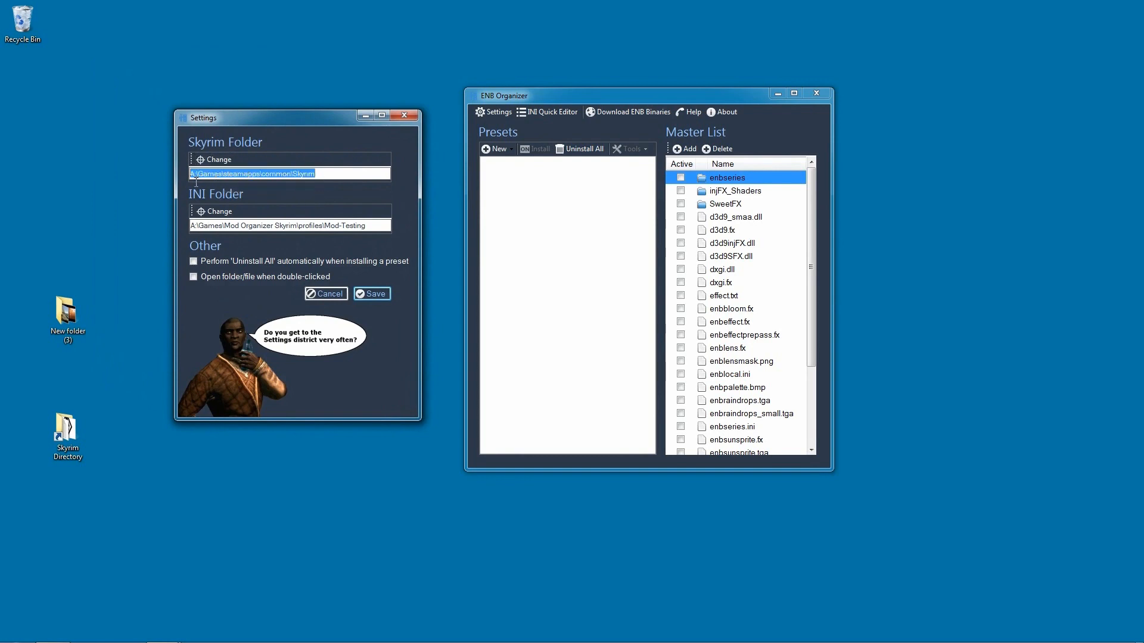
pyautogui.doubleClick(319, 180)
pyautogui.moveTo(336, 172); pyautogui.dragTo(201, 162)
pyautogui.moveTo(356, 226); pyautogui.dragTo(189, 227)
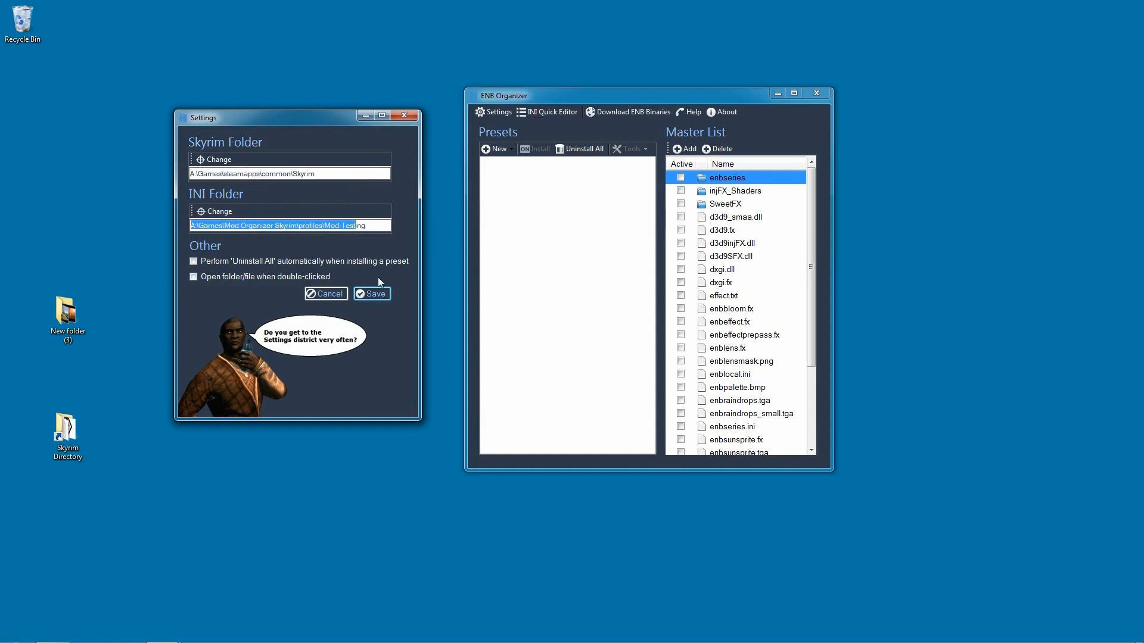
pyautogui.moveTo(384, 230); pyautogui.dragTo(84, 217)
pyautogui.click(348, 231)
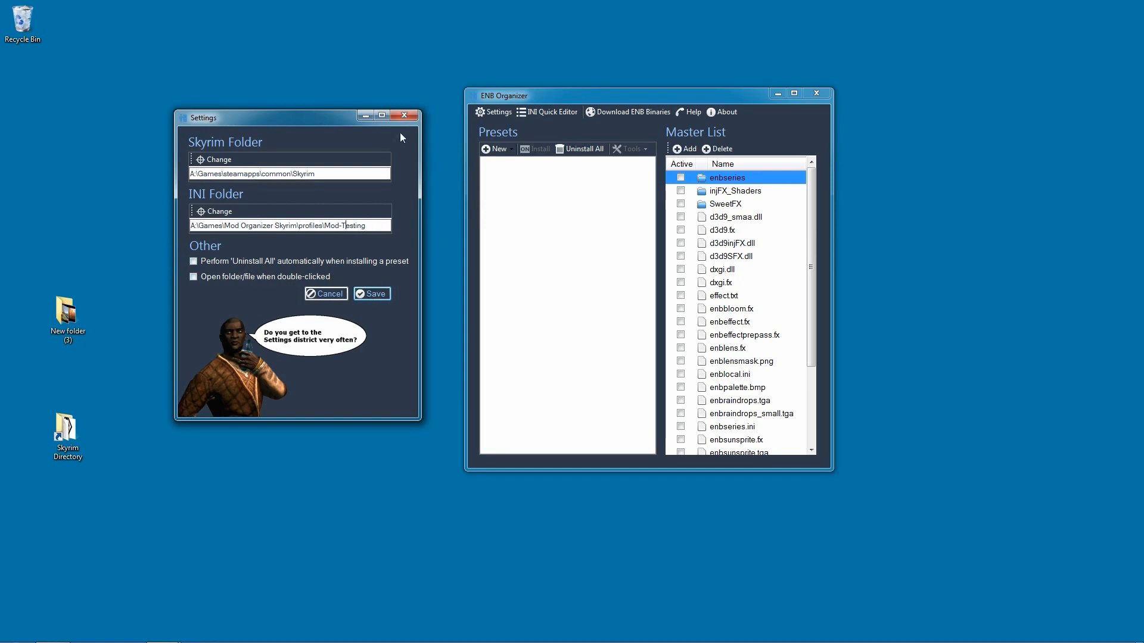
pyautogui.click(404, 117)
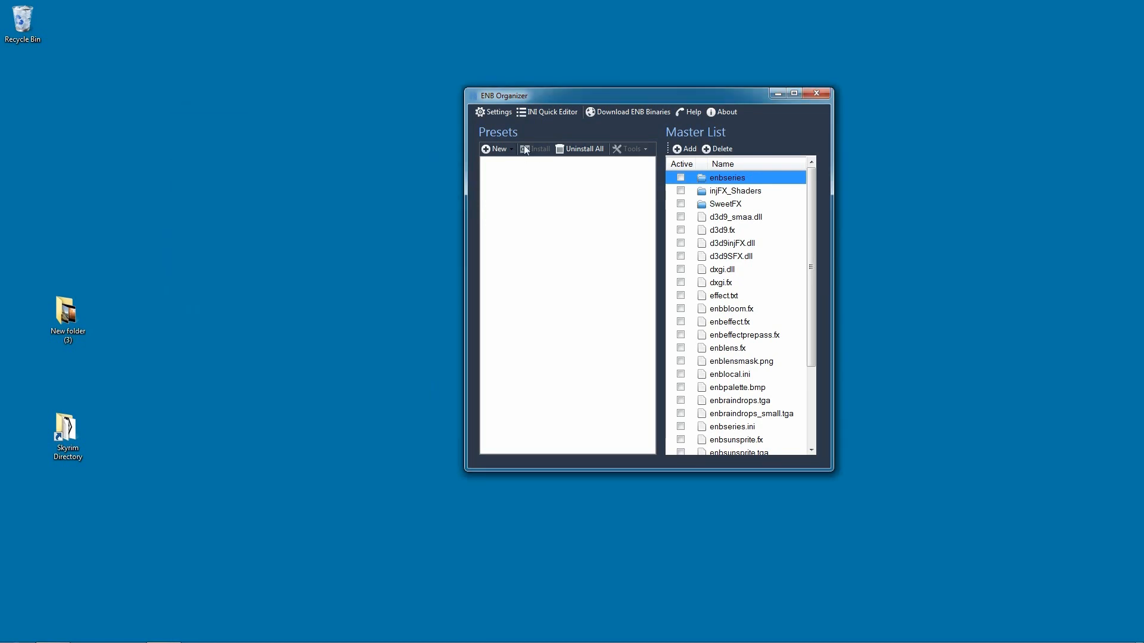
# Step: Open the INI Quick Editor beside the main window, review its options and grass mod values, and close it without saving
pyautogui.click(541, 113)
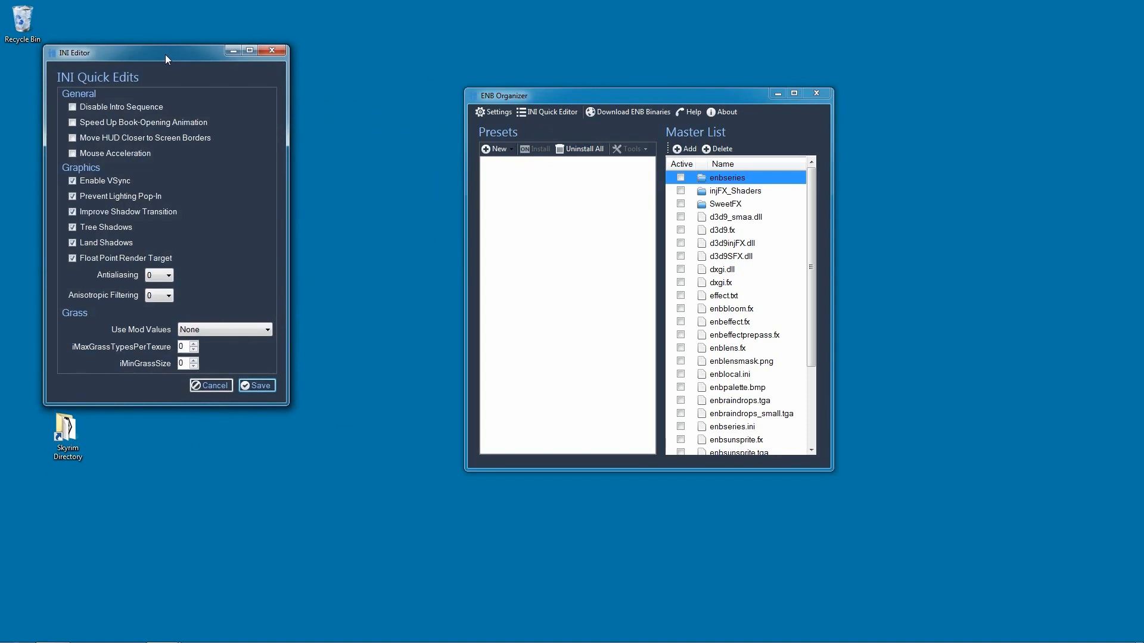
pyautogui.moveTo(167, 56); pyautogui.dragTo(337, 111)
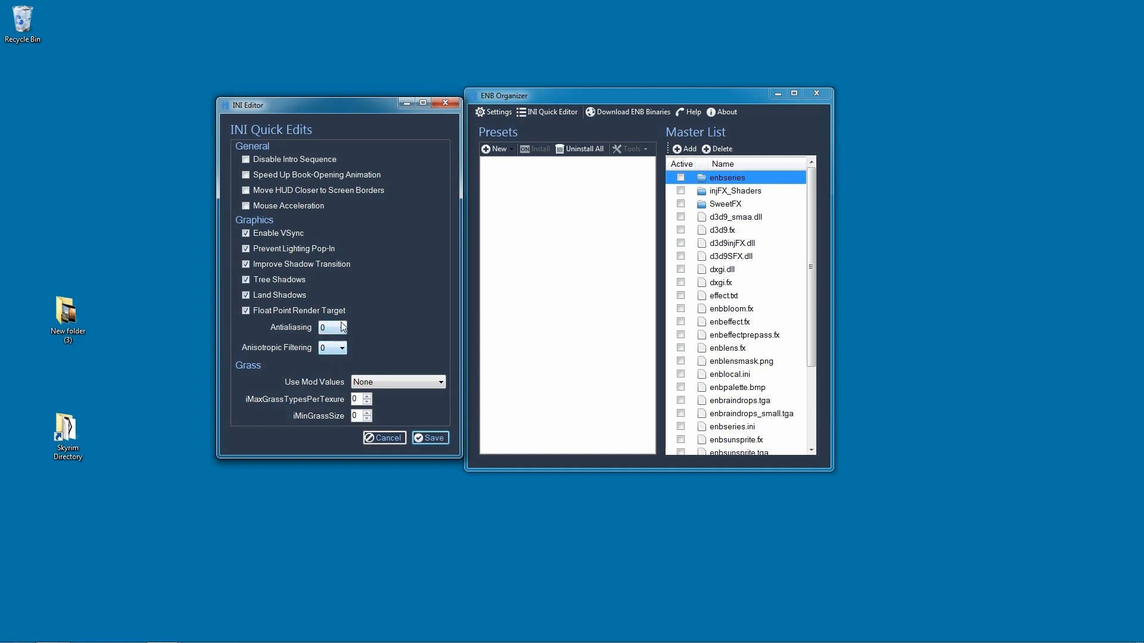
pyautogui.click(425, 382)
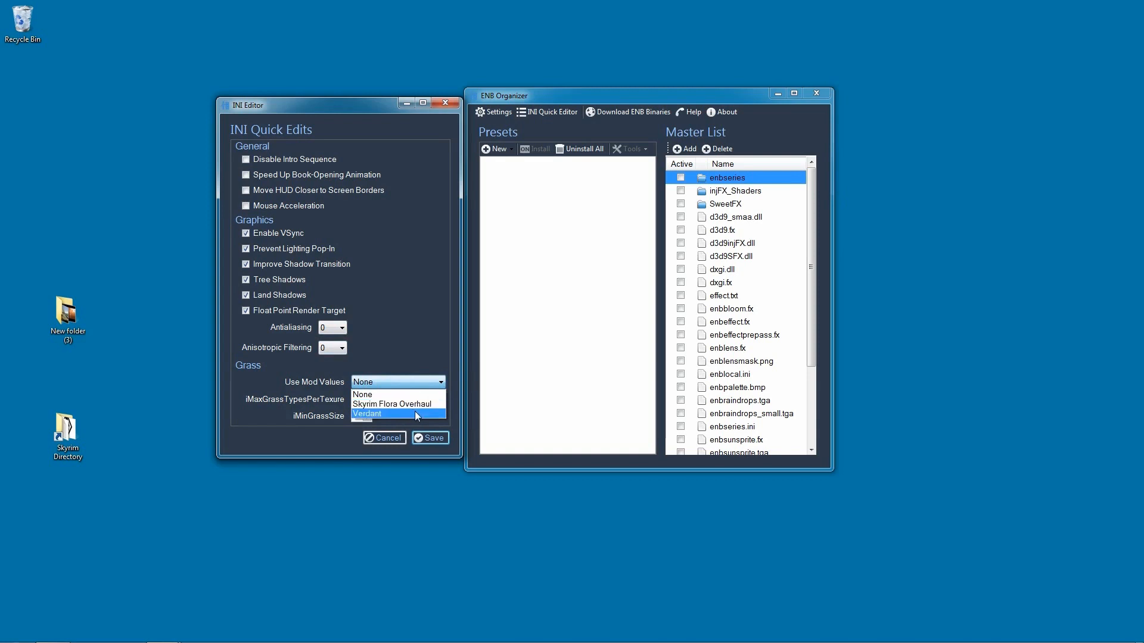
pyautogui.click(400, 395)
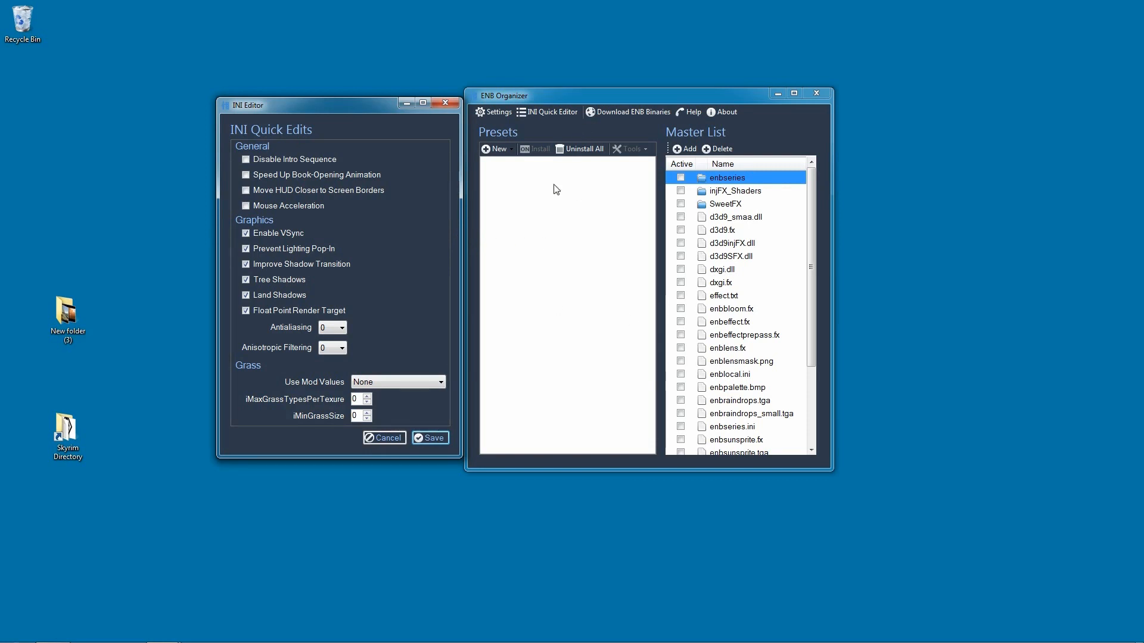
pyautogui.click(452, 106)
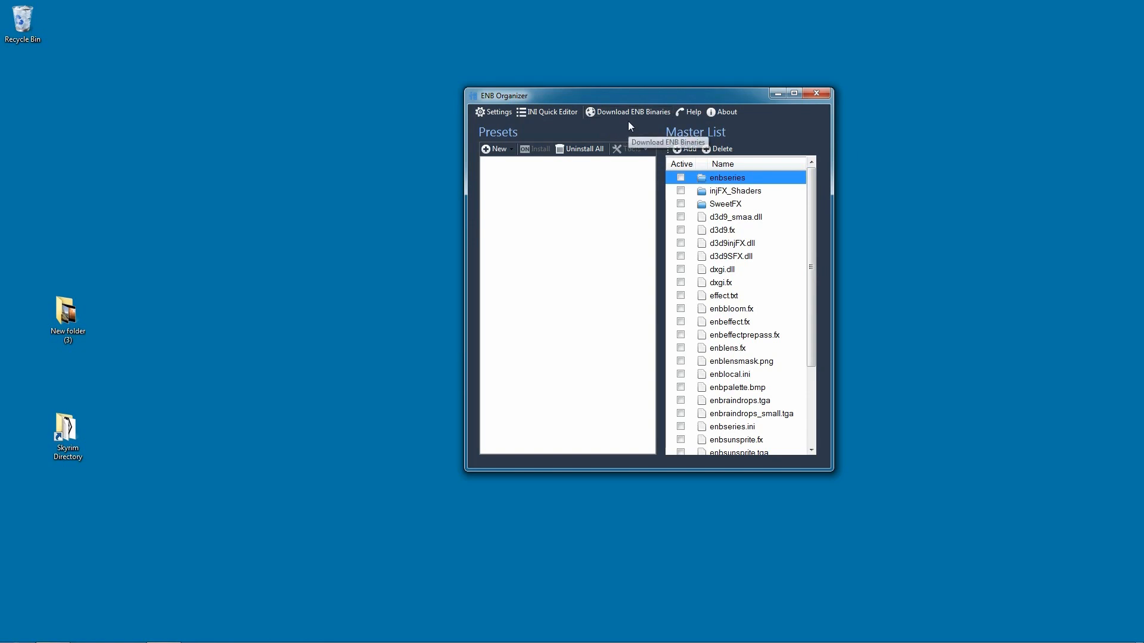
# Step: View the help notice and the About ENB Organizer information, closing each one
pyautogui.click(688, 116)
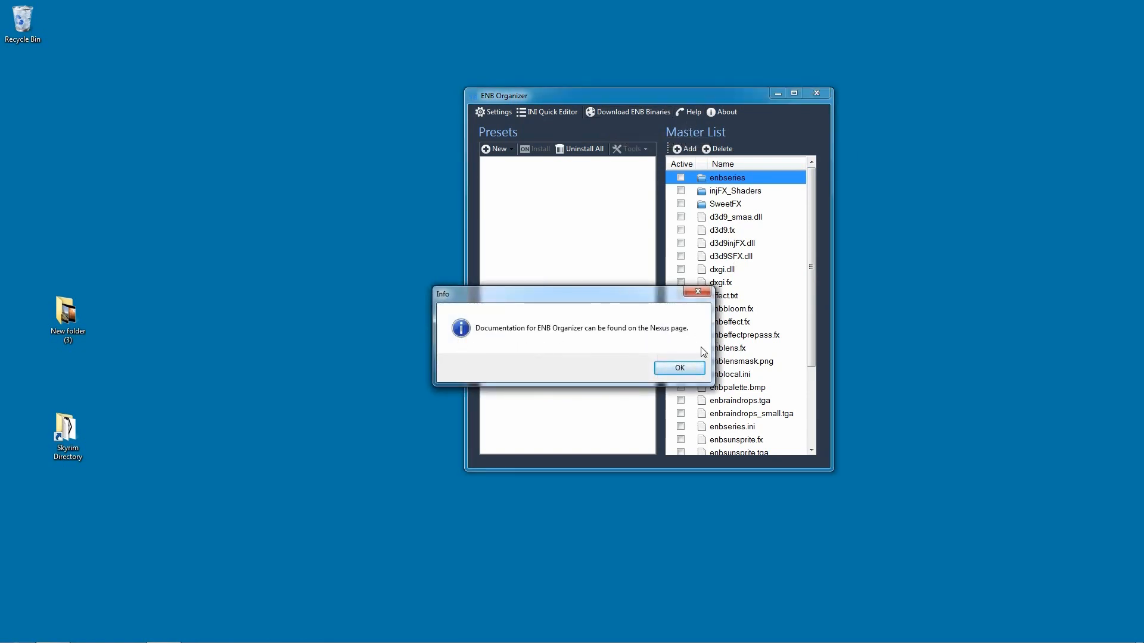
pyautogui.click(691, 367)
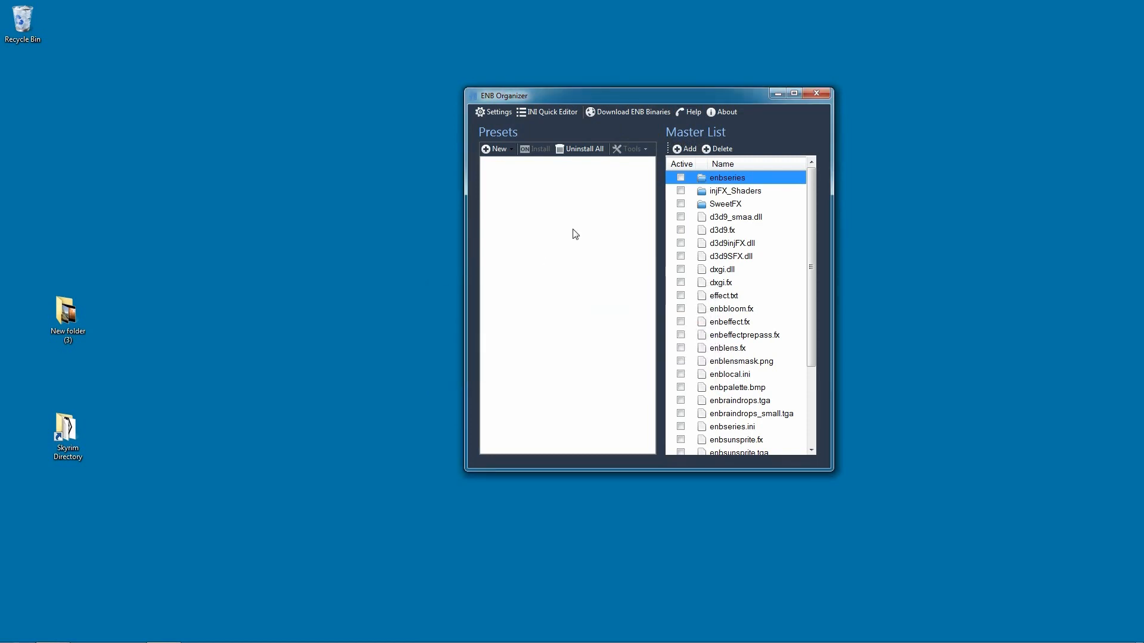
pyautogui.click(709, 115)
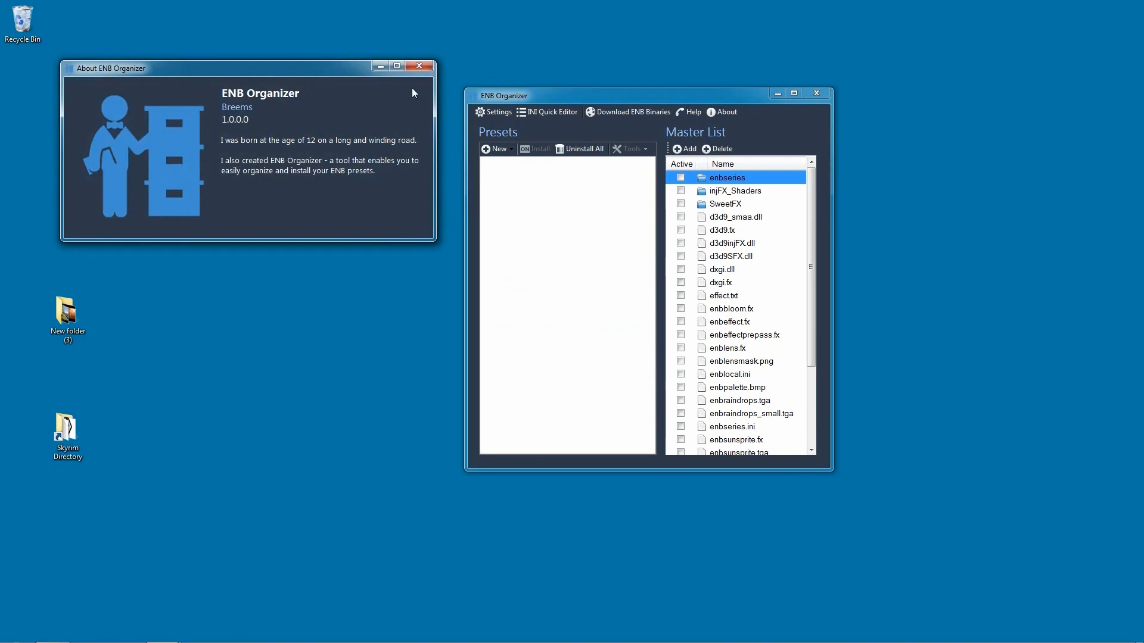
pyautogui.click(422, 68)
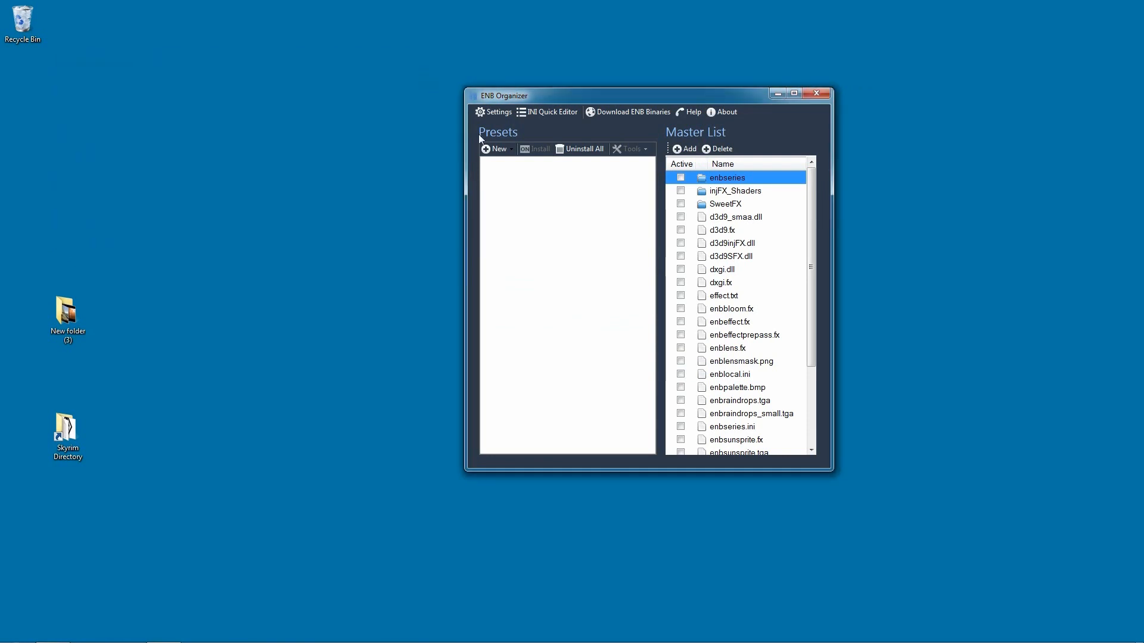
pyautogui.click(718, 112)
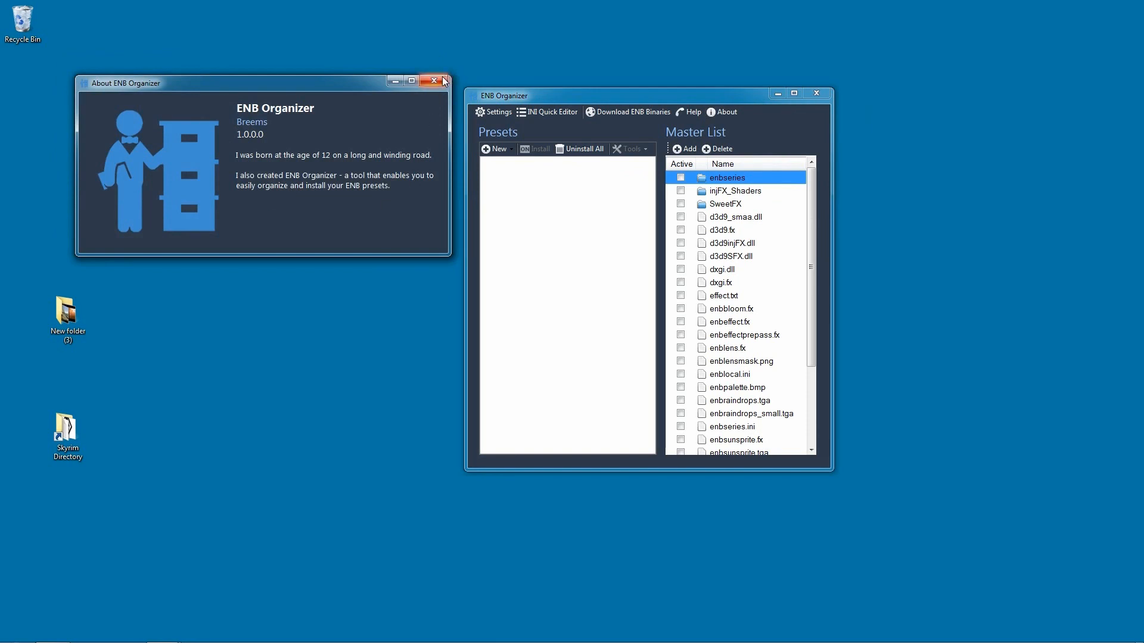
pyautogui.click(443, 81)
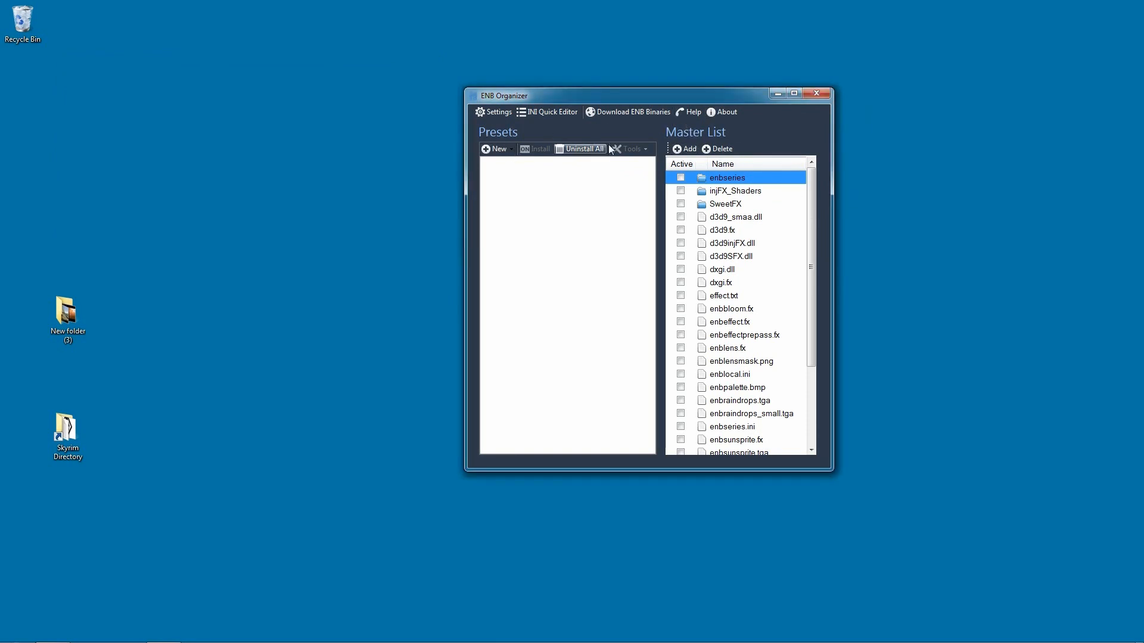
# Step: Look through the files in the Master List and the available ways of creating a new preset
pyautogui.moveTo(815, 195)
pyautogui.mouseDown()
pyautogui.moveTo(820, 320)
pyautogui.moveTo(826, 188)
pyautogui.mouseUp()
pyautogui.scroll(-3, 811, 350)
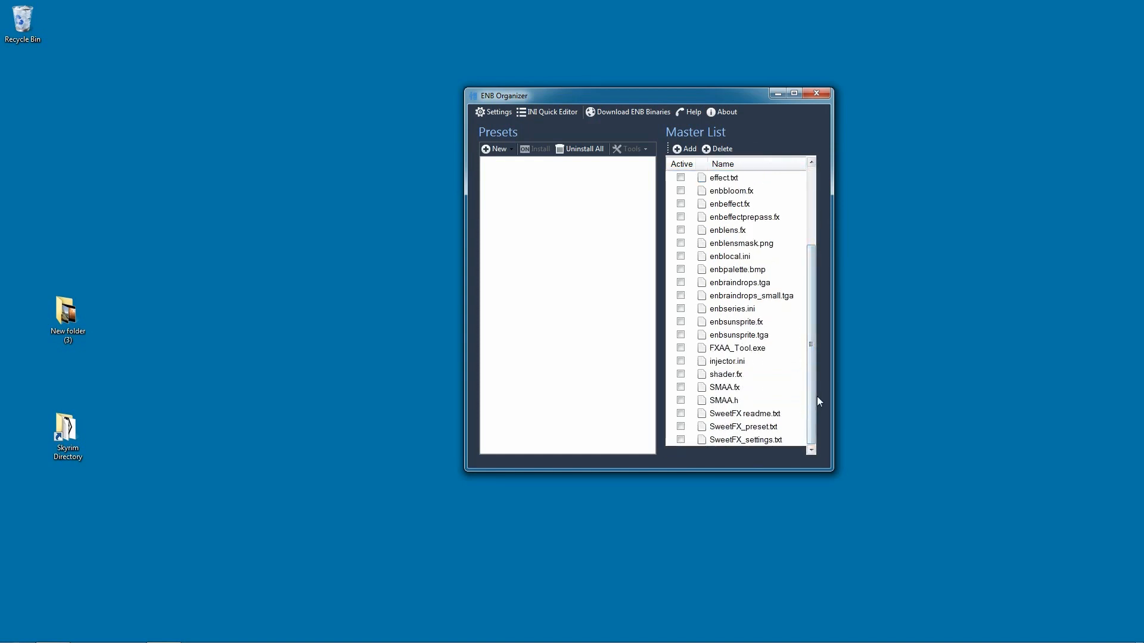
pyautogui.scroll(2, 816, 388)
pyautogui.scroll(1, 820, 372)
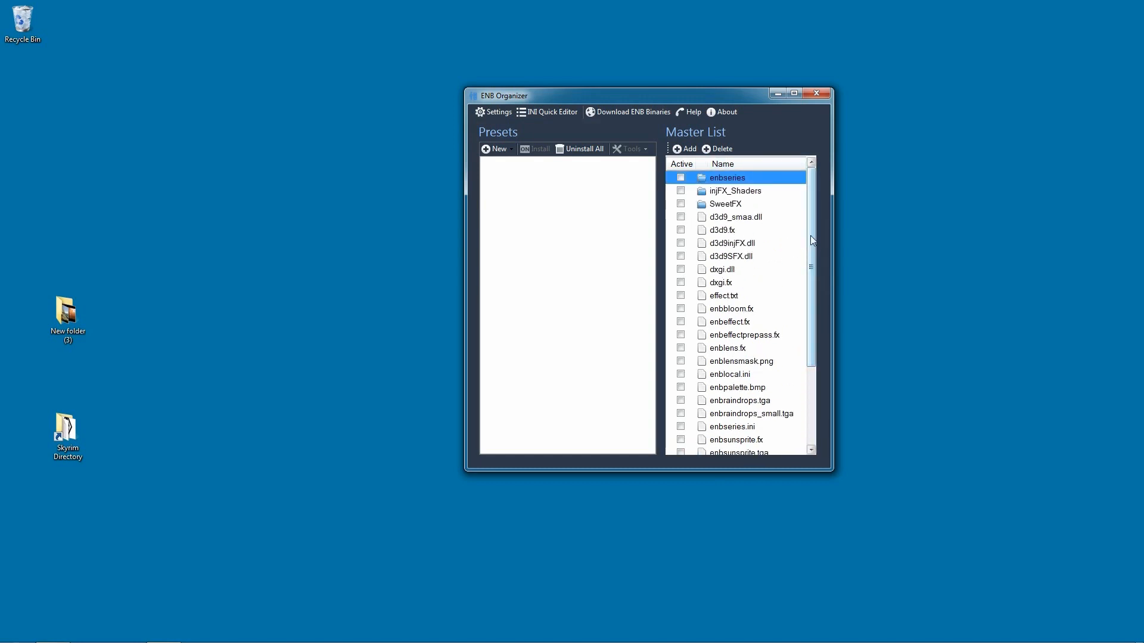
pyautogui.moveTo(812, 220)
pyautogui.mouseDown()
pyautogui.moveTo(804, 332)
pyautogui.moveTo(816, 218)
pyautogui.mouseUp()
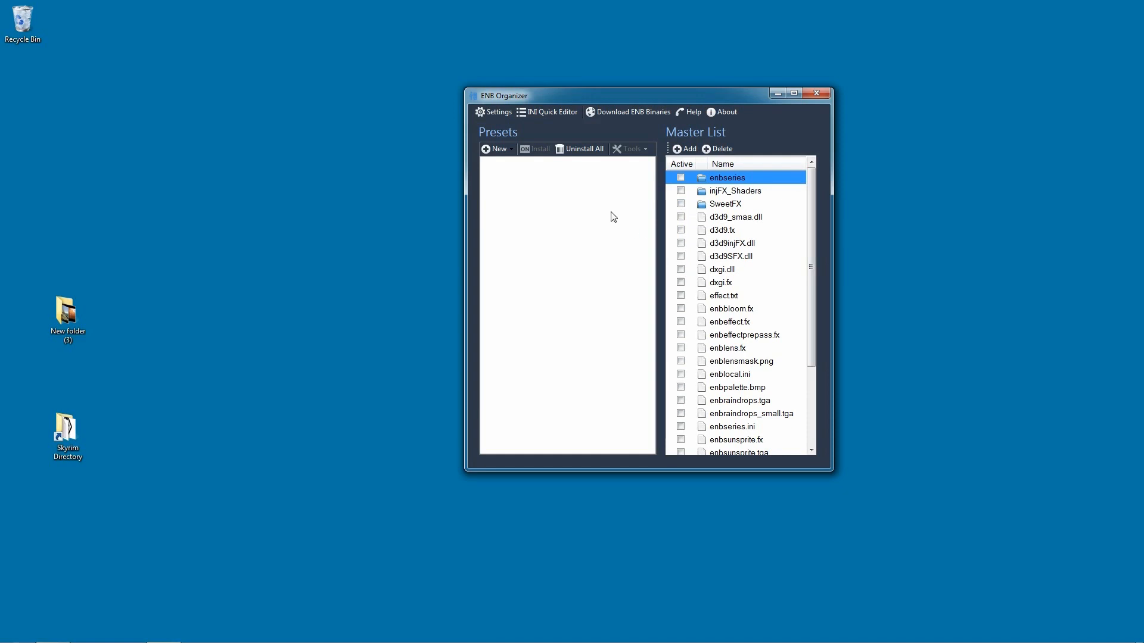
pyautogui.moveTo(810, 231)
pyautogui.mouseDown()
pyautogui.moveTo(817, 320)
pyautogui.moveTo(801, 232)
pyautogui.mouseUp()
pyautogui.scroll(-3, 810, 260)
pyautogui.scroll(3, 810, 259)
pyautogui.click(503, 150)
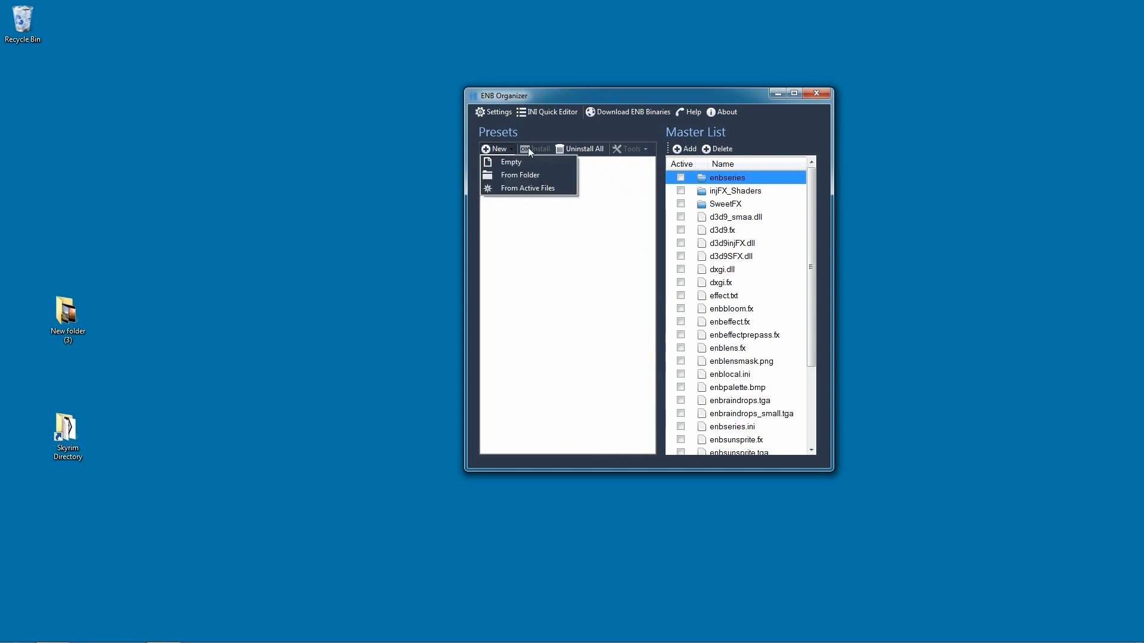
pyautogui.click(582, 102)
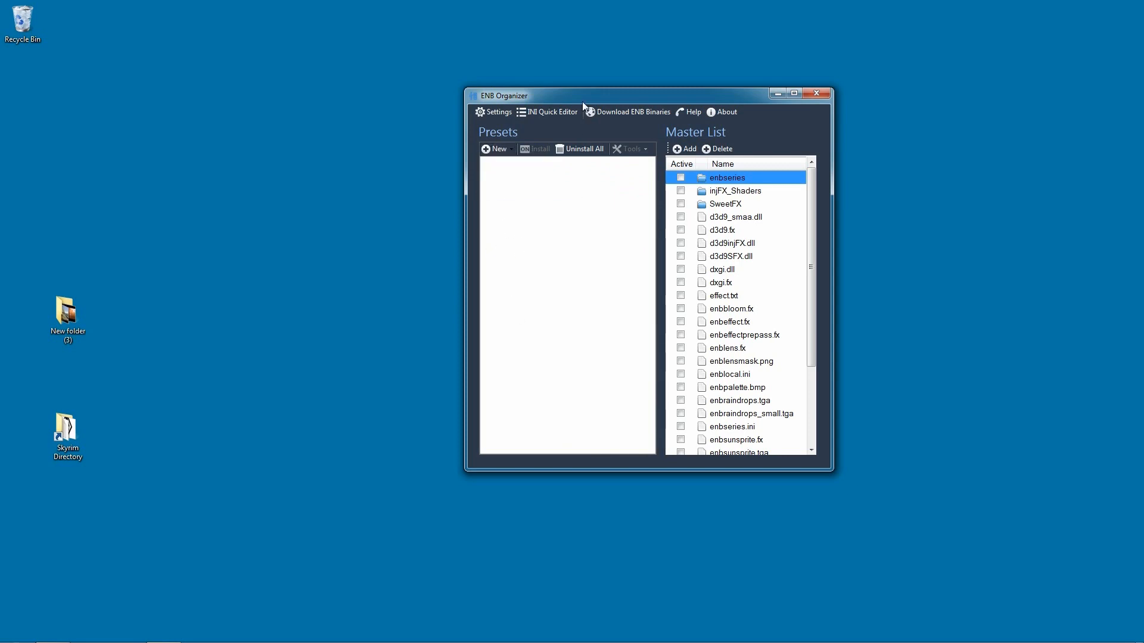
# Step: Move the ENB Organizer window aside and open the ENBs folder inside the ENB Organizer installation folder
pyautogui.moveTo(582, 102); pyautogui.dragTo(394, 110)
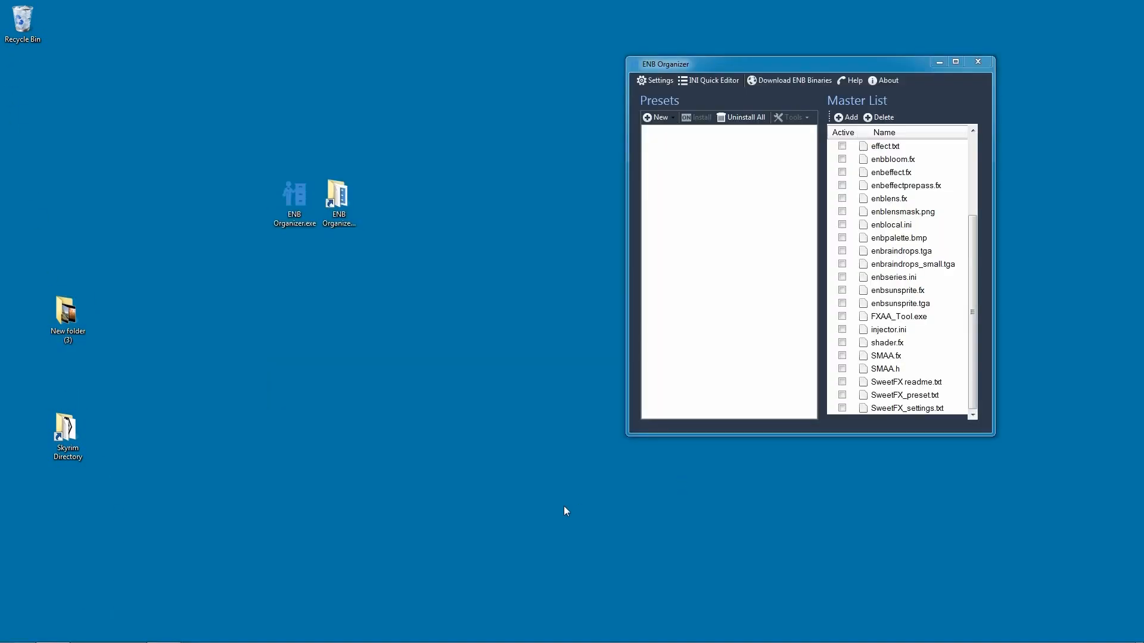
pyautogui.doubleClick(361, 215)
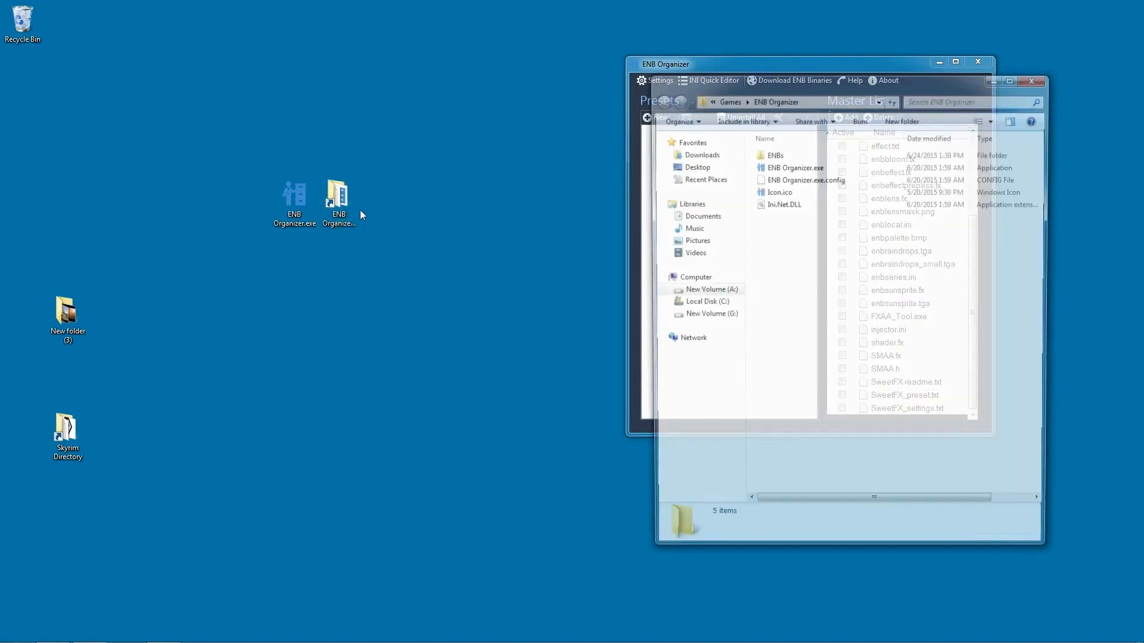
pyautogui.moveTo(846, 79); pyautogui.dragTo(635, 86)
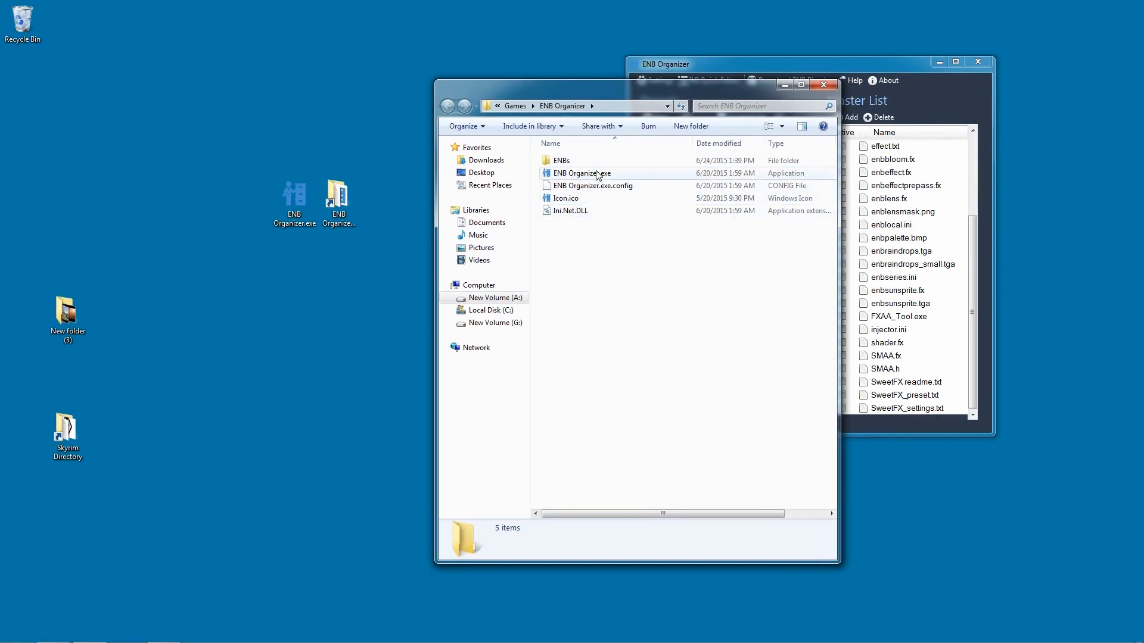
pyautogui.moveTo(594, 168)
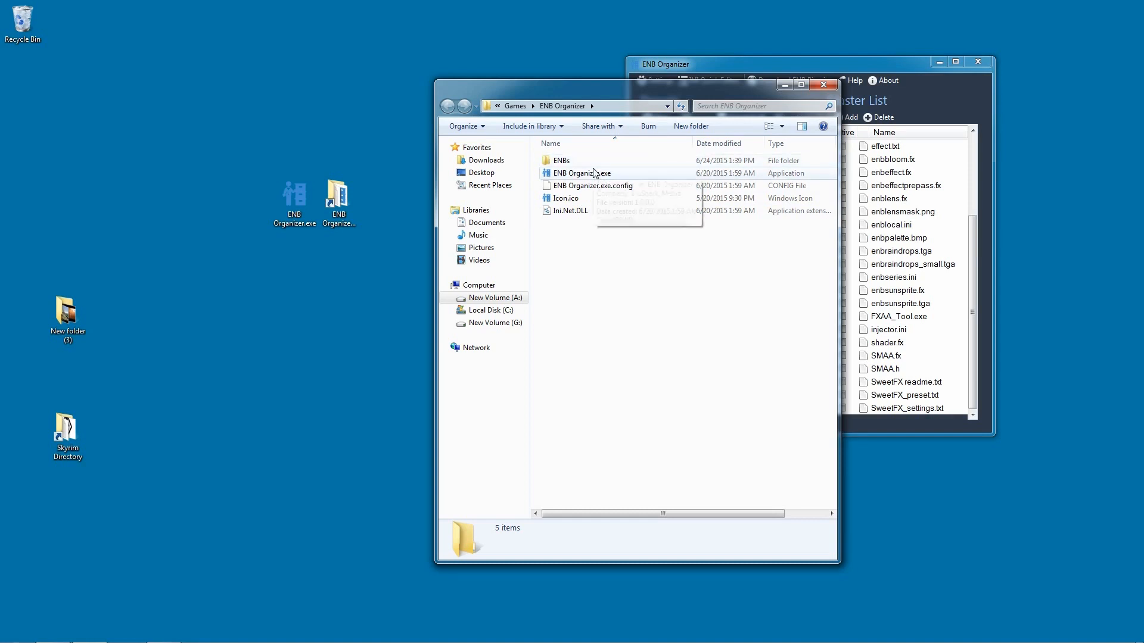
pyautogui.doubleClick(593, 166)
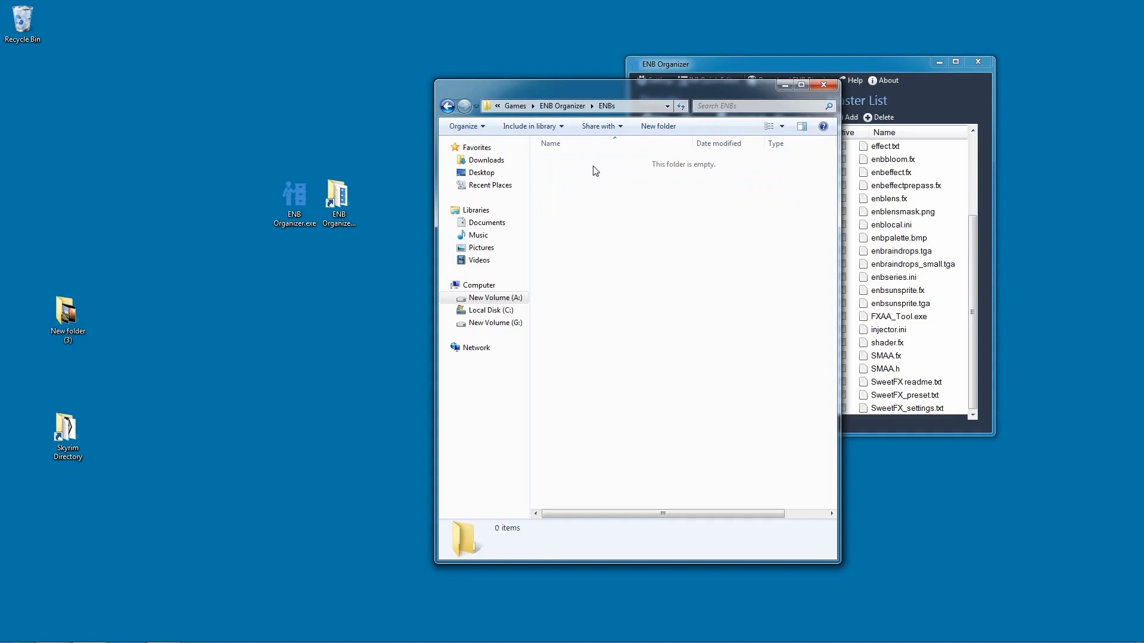
# Step: Create a new folder inside ENBs and delete the surplus New folder (2)
pyautogui.rightClick(592, 200)
pyautogui.doubleClick(659, 127)
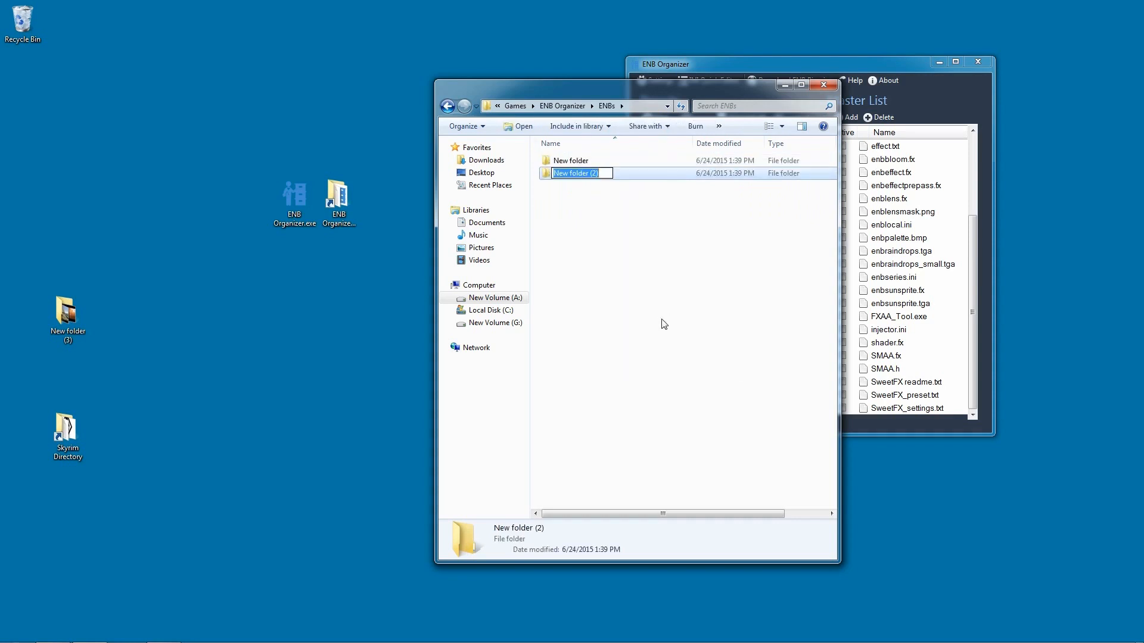
pyautogui.click(637, 244)
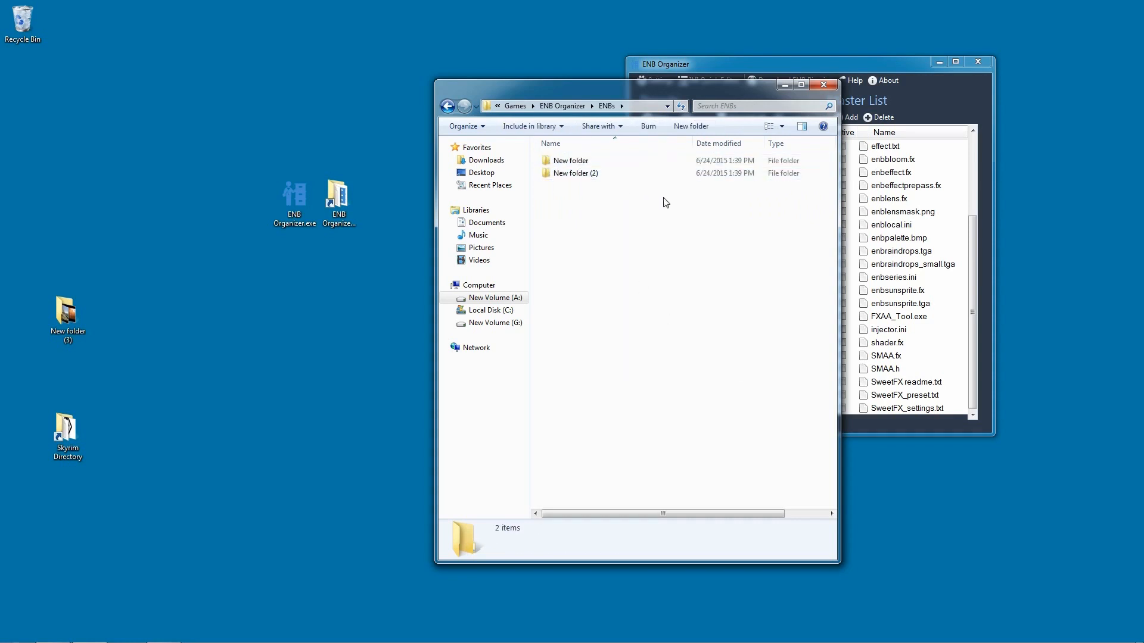
pyautogui.click(647, 176)
pyautogui.press('Delete')
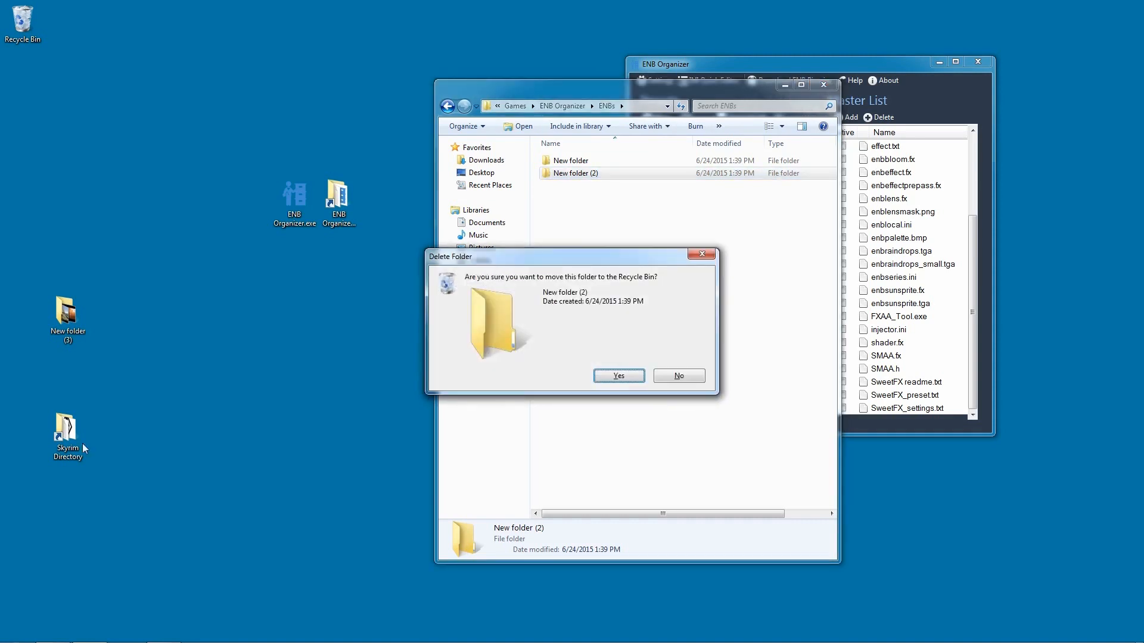
pyautogui.click(615, 370)
# Step: Rename the new folder in ENBs as SOS and shift the folder window clear of the Master List
pyautogui.click(594, 162)
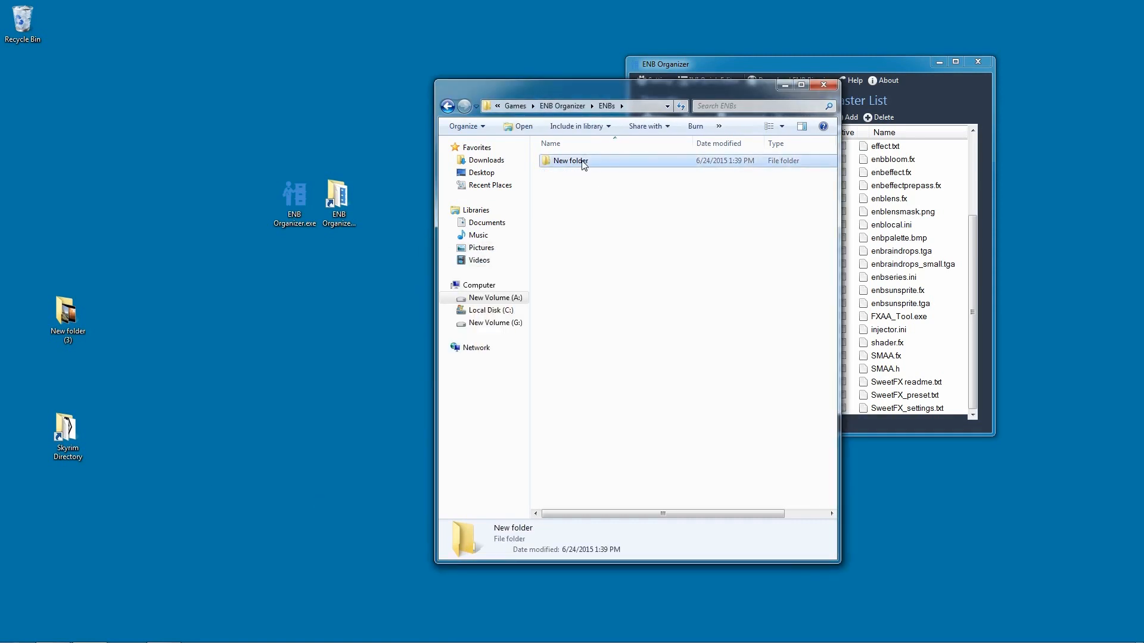
pyautogui.press('F2')
pyautogui.write('SOS')
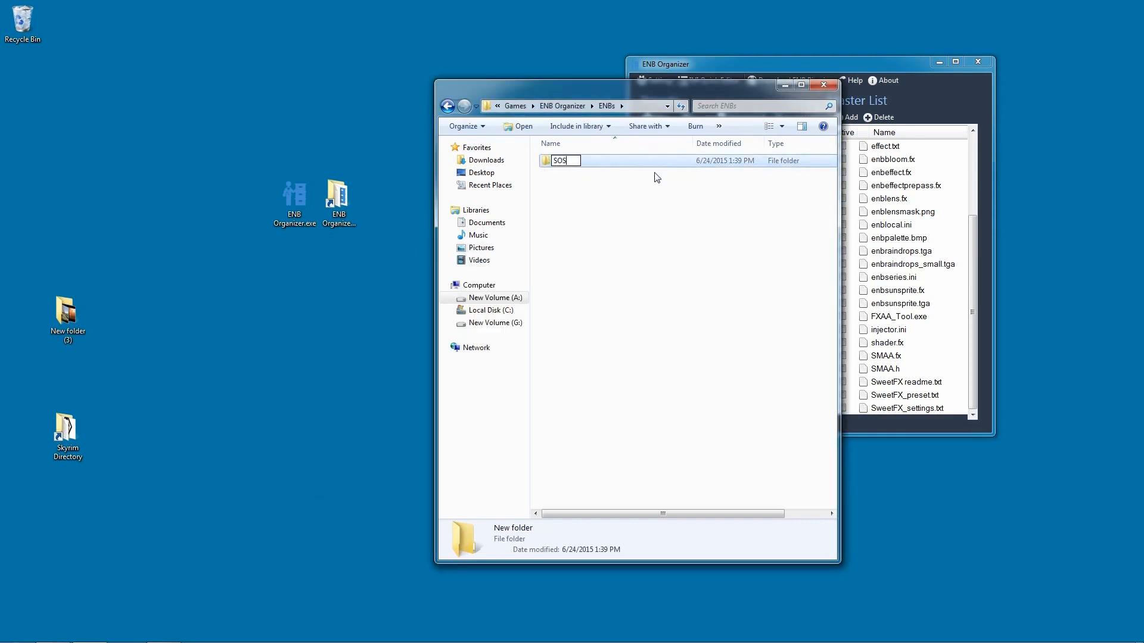
pyautogui.press('Return')
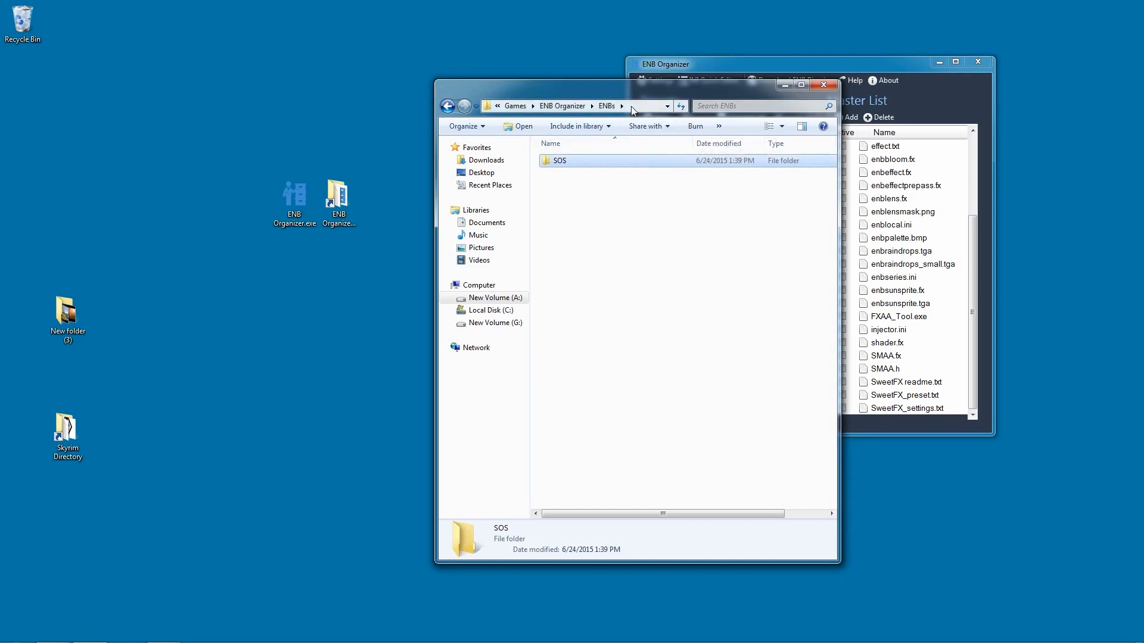
pyautogui.moveTo(634, 95); pyautogui.dragTo(608, 71)
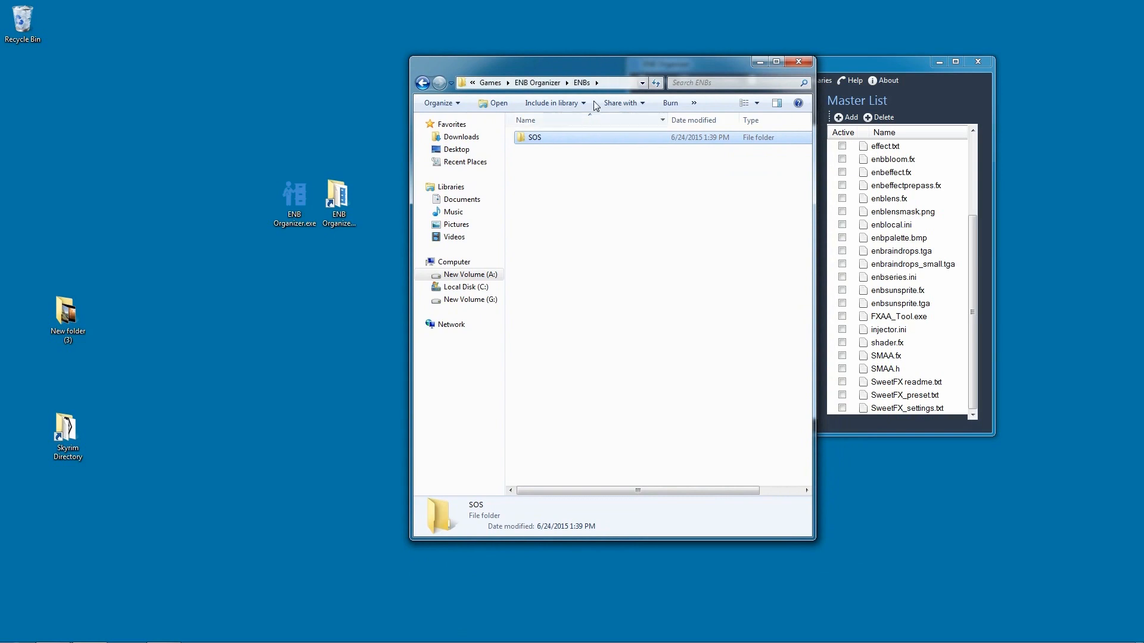
# Step: Switch to the web browser and view the start of the ENBSeries v0.262 for TES Skyrim page
pyautogui.moveTo(83, 641)
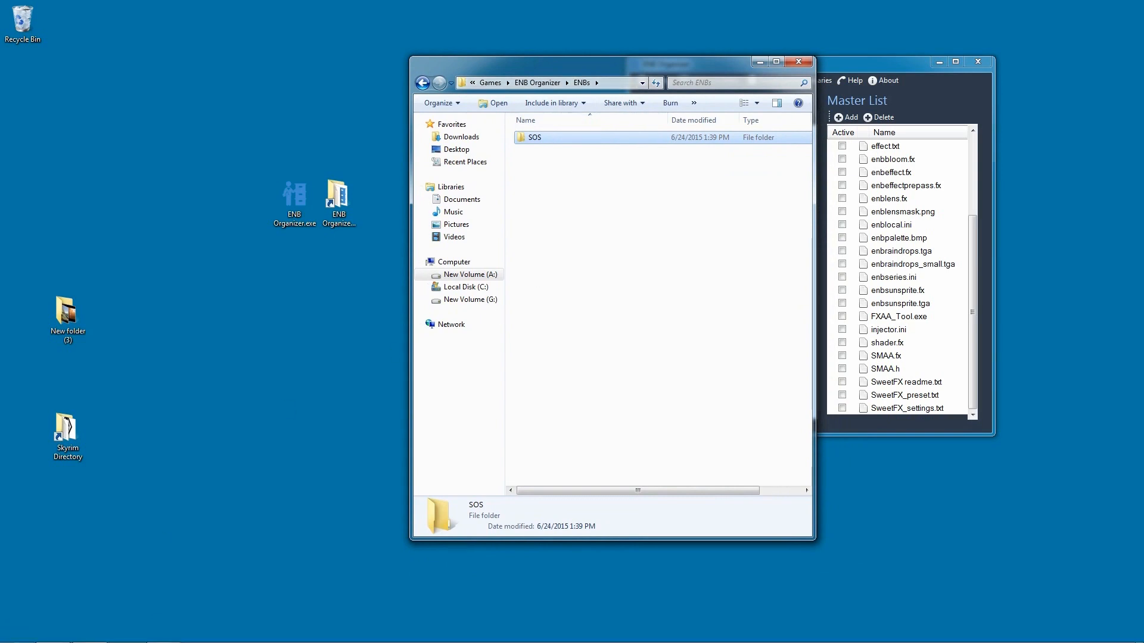
pyautogui.click(103, 632)
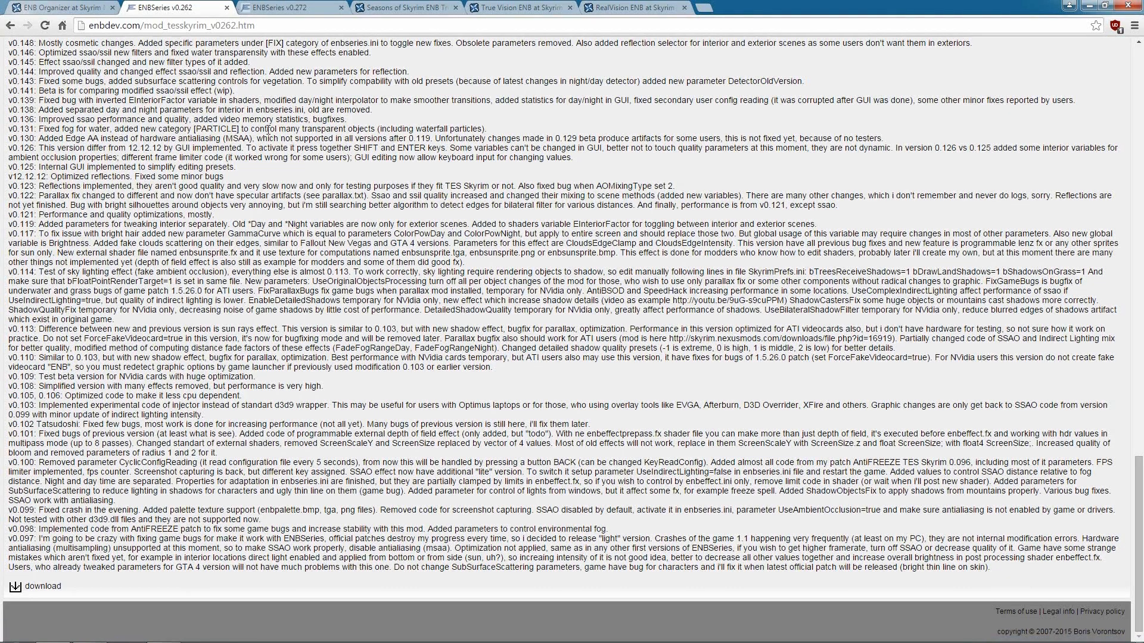
pyautogui.scroll(3, 319, 52)
pyautogui.scroll(3, 319, 51)
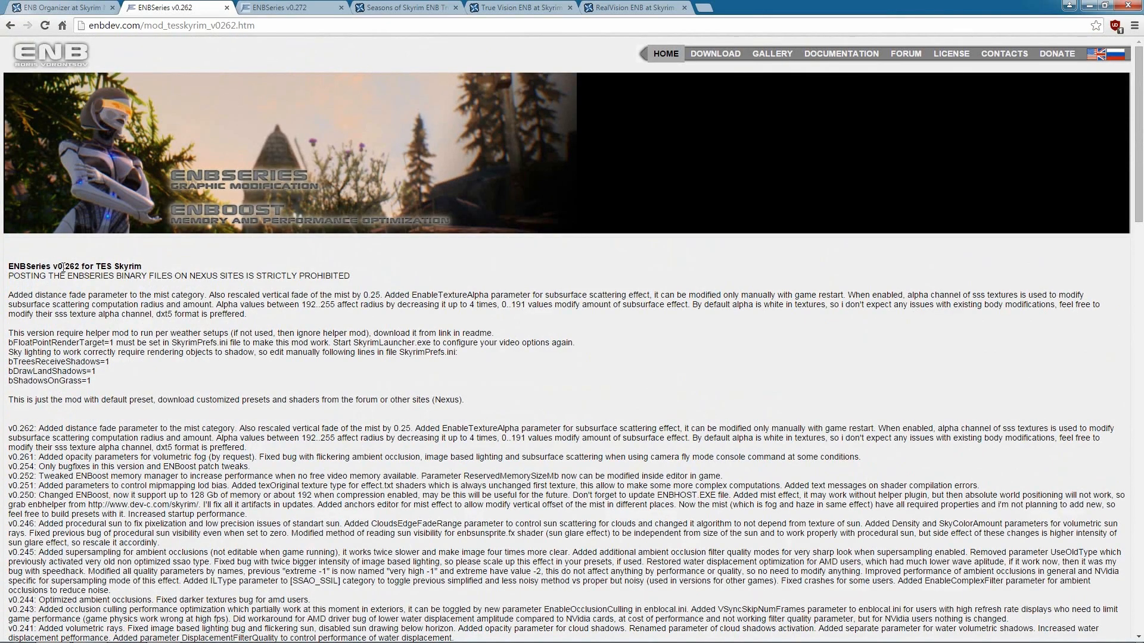
# Step: Go to the download link ending the ENBSeries v0.262 page and open WrapperVersion in enbseries_skyrim_v0262.zip beside the ENBs folder window
pyautogui.scroll(-20, 268, 382)
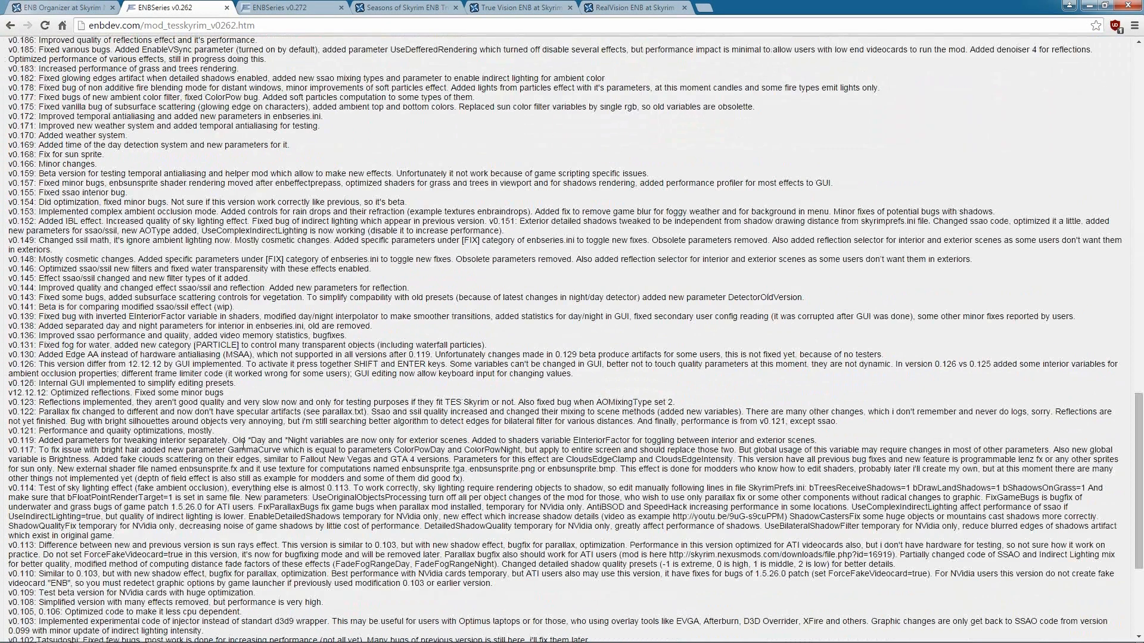
pyautogui.scroll(-4, 243, 444)
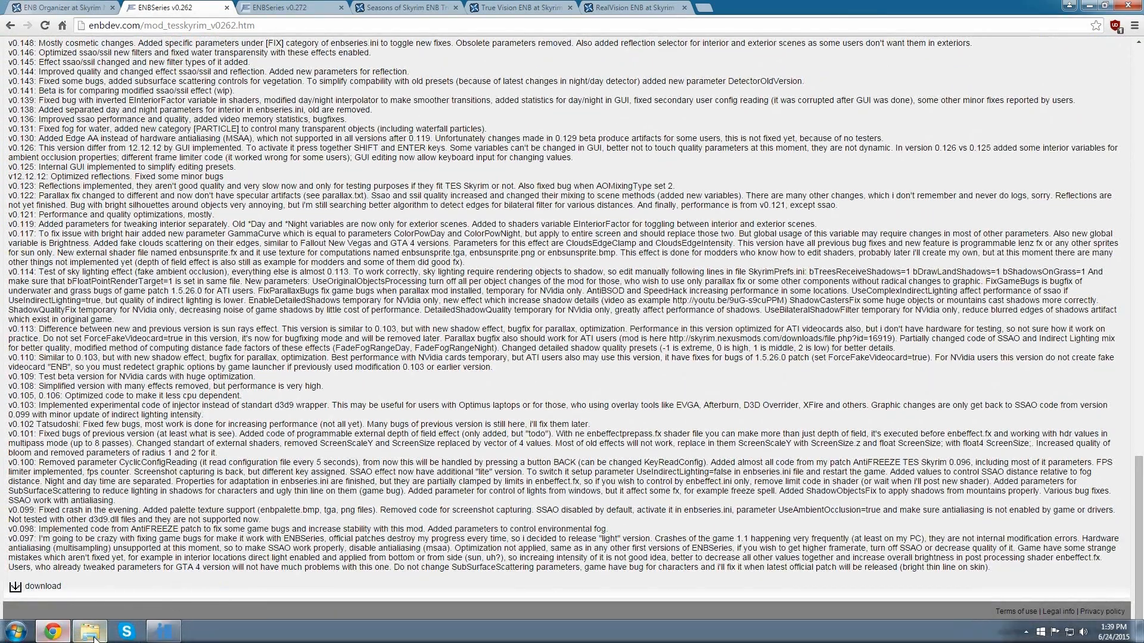
pyautogui.click(89, 633)
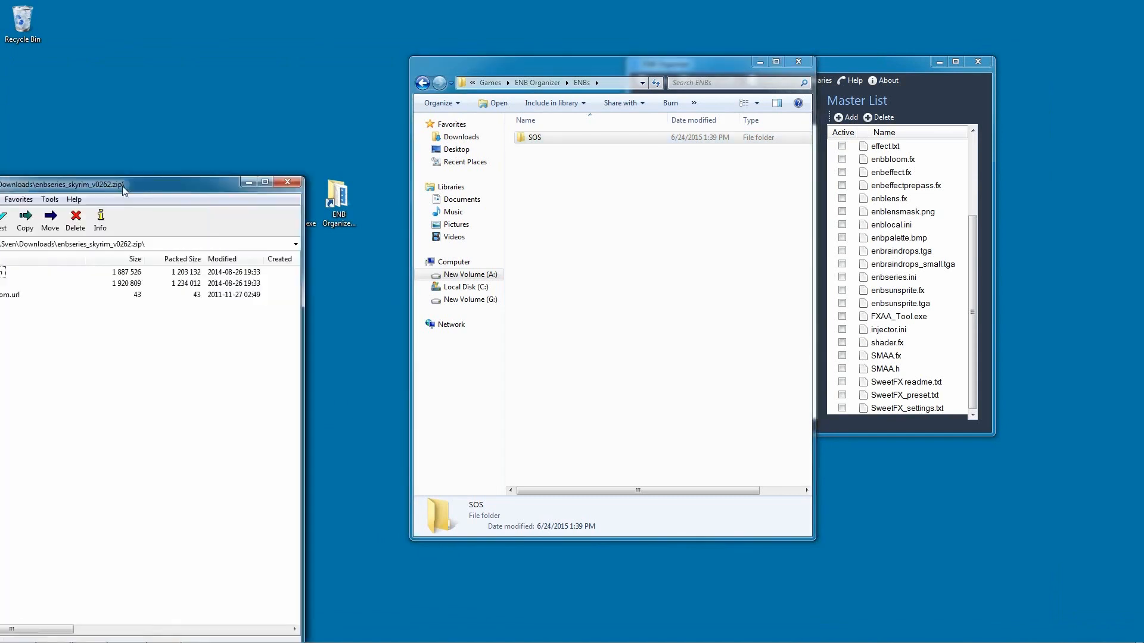
pyautogui.moveTo(123, 186); pyautogui.dragTo(231, 88)
pyautogui.doubleClick(83, 170)
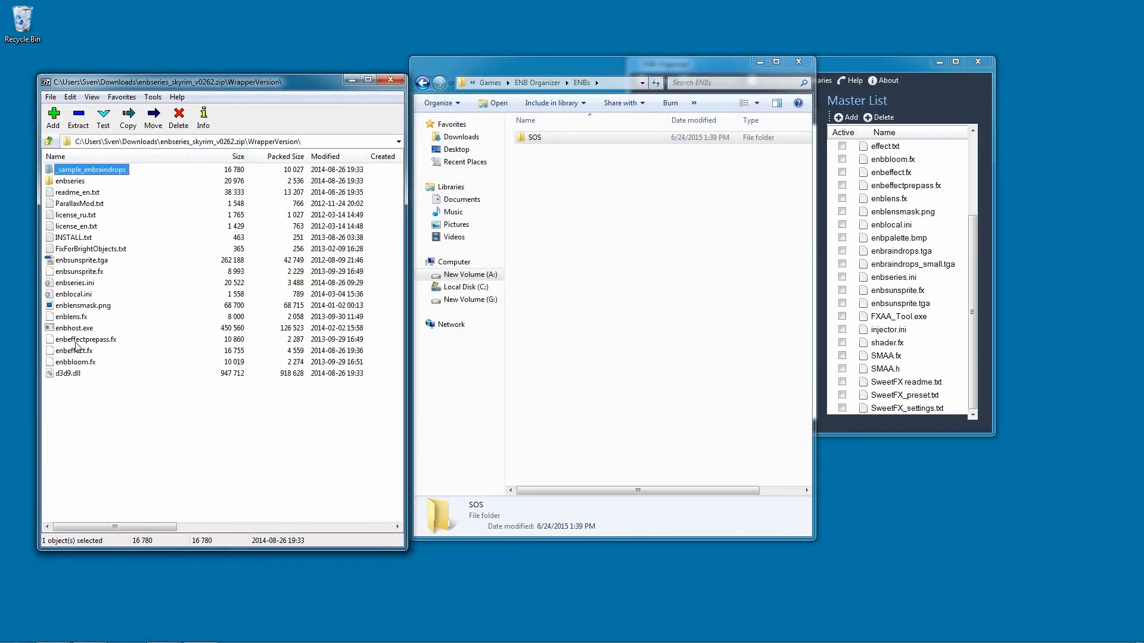
# Step: Copy d3d9.dll and enbhost.exe from the archive's WrapperVersion folder into the ENBs folder
pyautogui.click(67, 374)
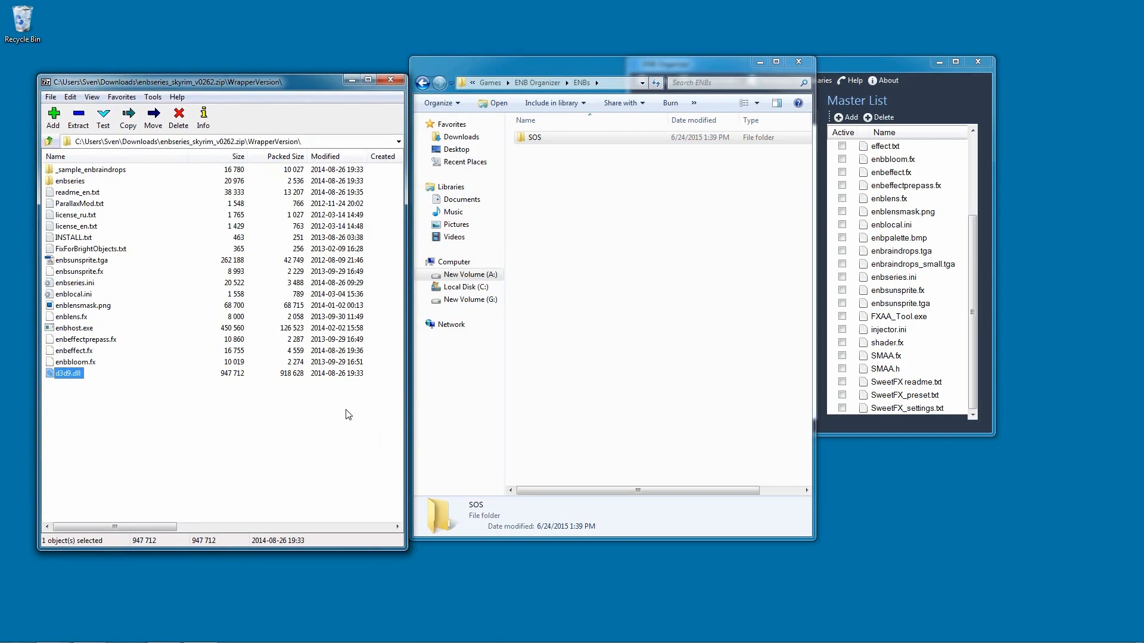
pyautogui.keyDown('ctrl'); pyautogui.click(73, 329); pyautogui.keyUp('ctrl')
pyautogui.moveTo(75, 333); pyautogui.dragTo(715, 354)
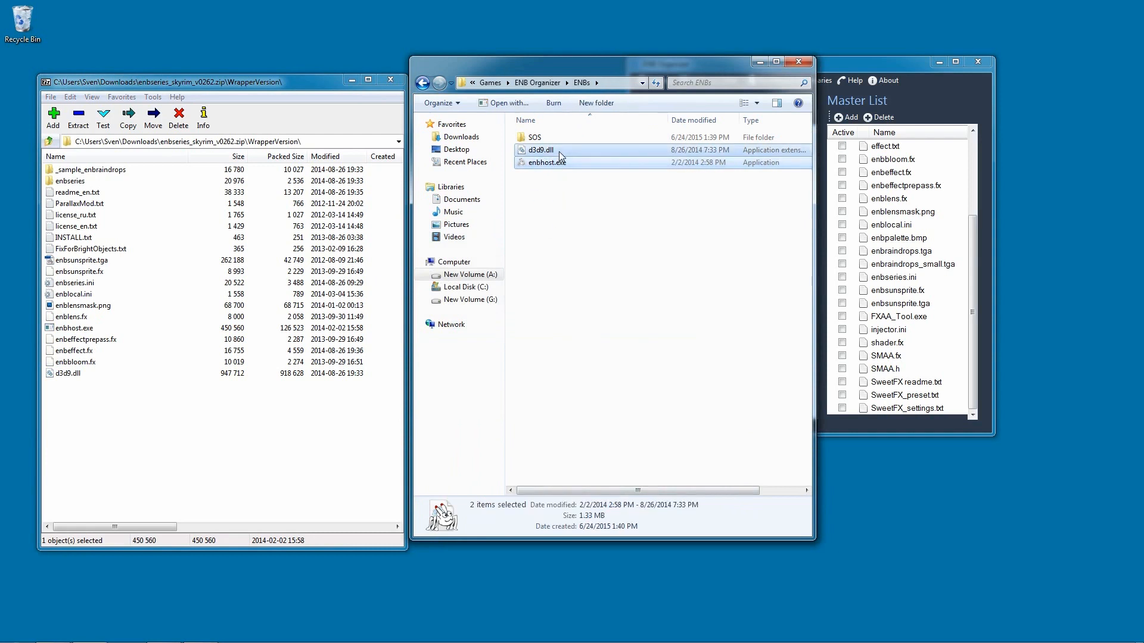
# Step: Move d3d9.dll and enbhost.exe from ENBs into its SOS folder, open SOS and close the ENBSeries archive
pyautogui.moveTo(559, 151); pyautogui.dragTo(536, 138)
pyautogui.doubleClick(535, 137)
pyautogui.moveTo(577, 202)
pyautogui.mouseDown()
pyautogui.moveTo(603, 231)
pyautogui.moveTo(539, 140)
pyautogui.mouseUp()
pyautogui.click(729, 243)
pyautogui.moveTo(729, 243); pyautogui.dragTo(533, 138)
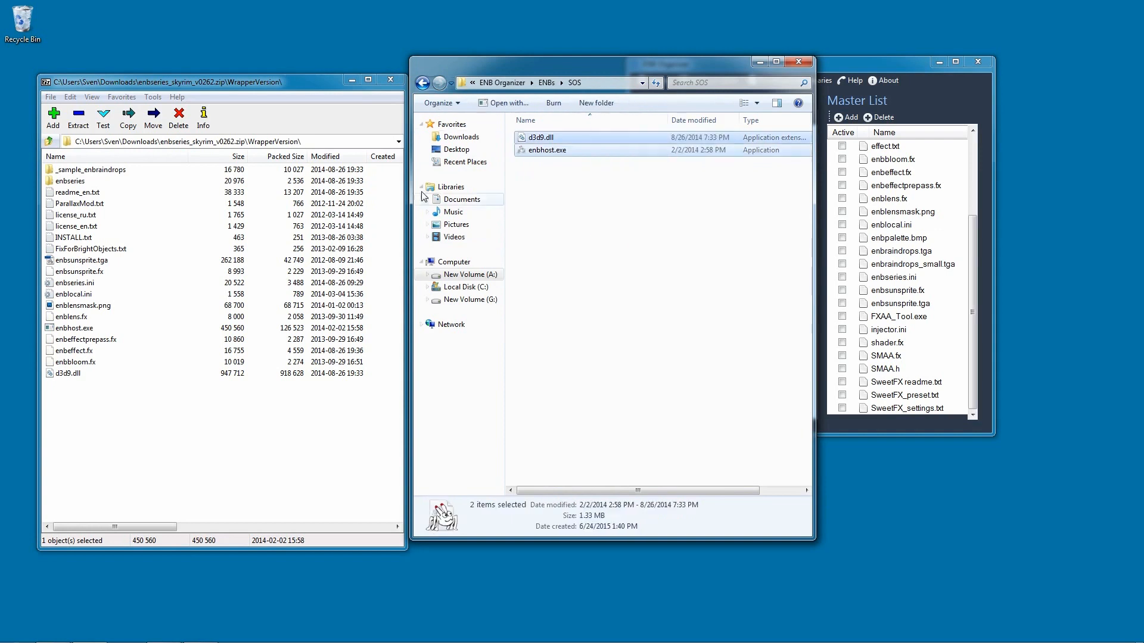
pyautogui.click(286, 411)
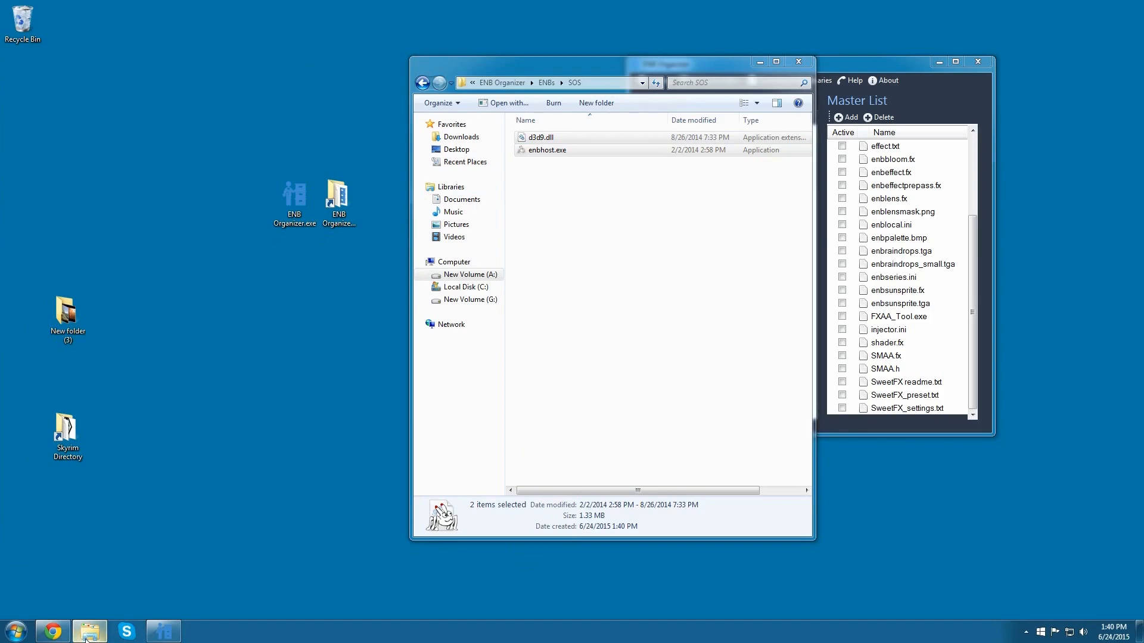
# Step: Switch to the web browser and find the installation instructions in the Seasons of Skyrim ENB description
pyautogui.click(53, 632)
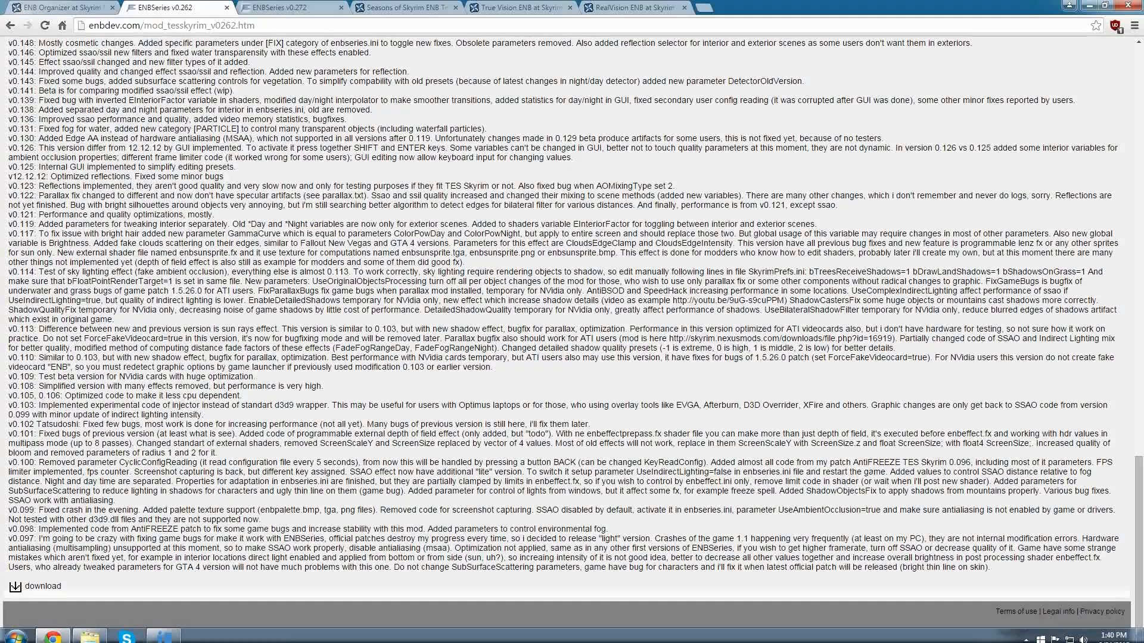
pyautogui.middleClick(417, 403)
pyautogui.click(371, 8)
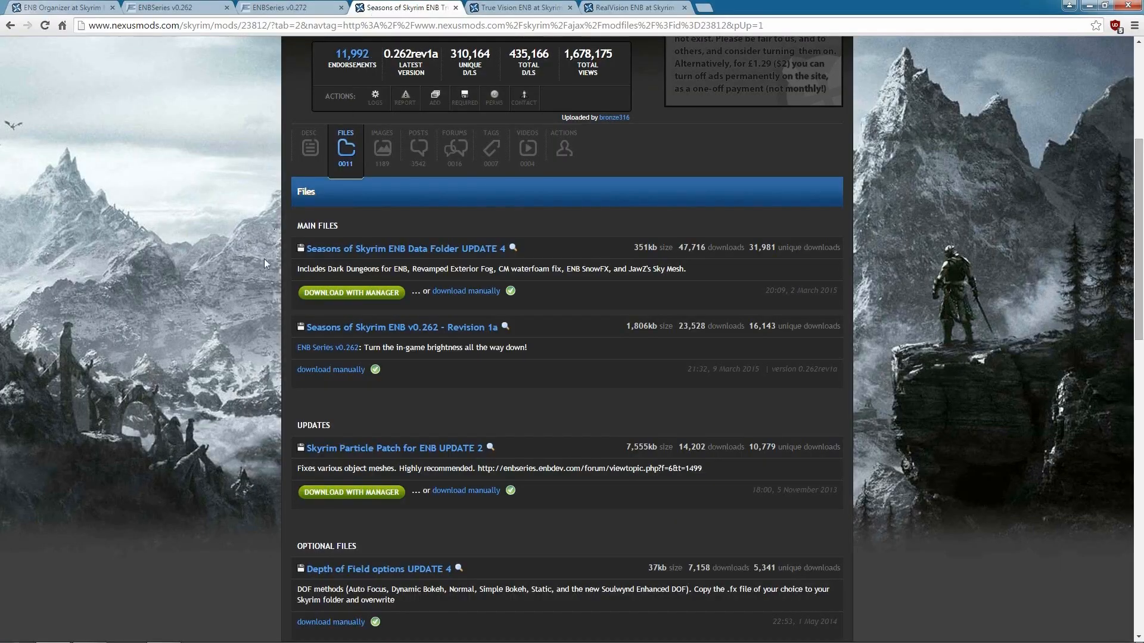
pyautogui.scroll(5, 265, 261)
pyautogui.click(318, 424)
pyautogui.scroll(-3, 286, 232)
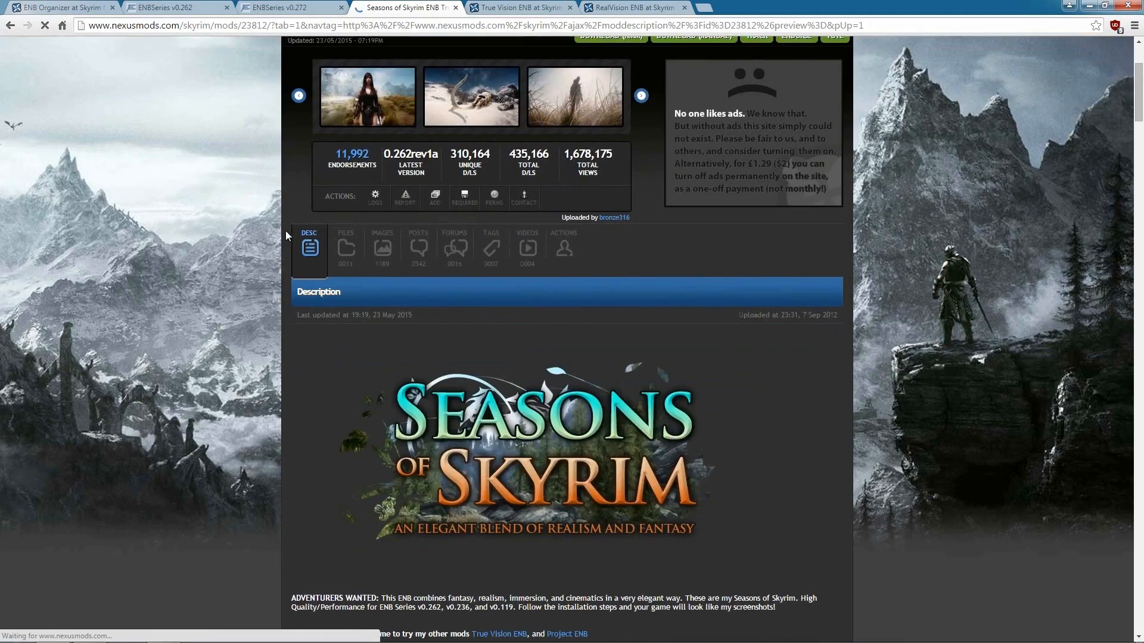
pyautogui.scroll(-10, 285, 234)
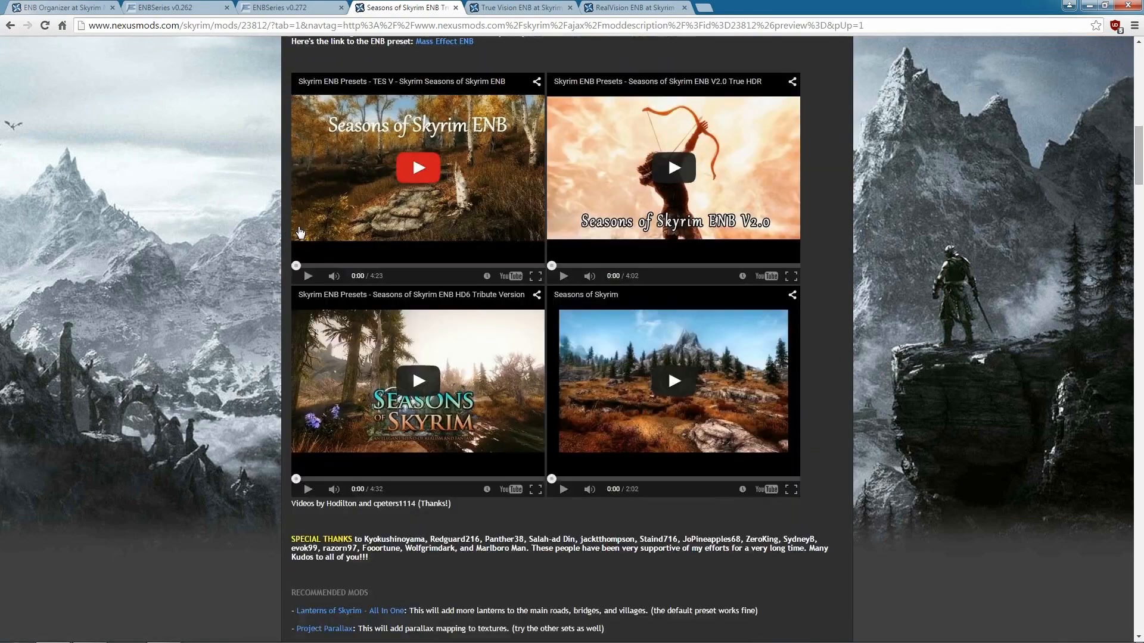
pyautogui.scroll(-6, 304, 234)
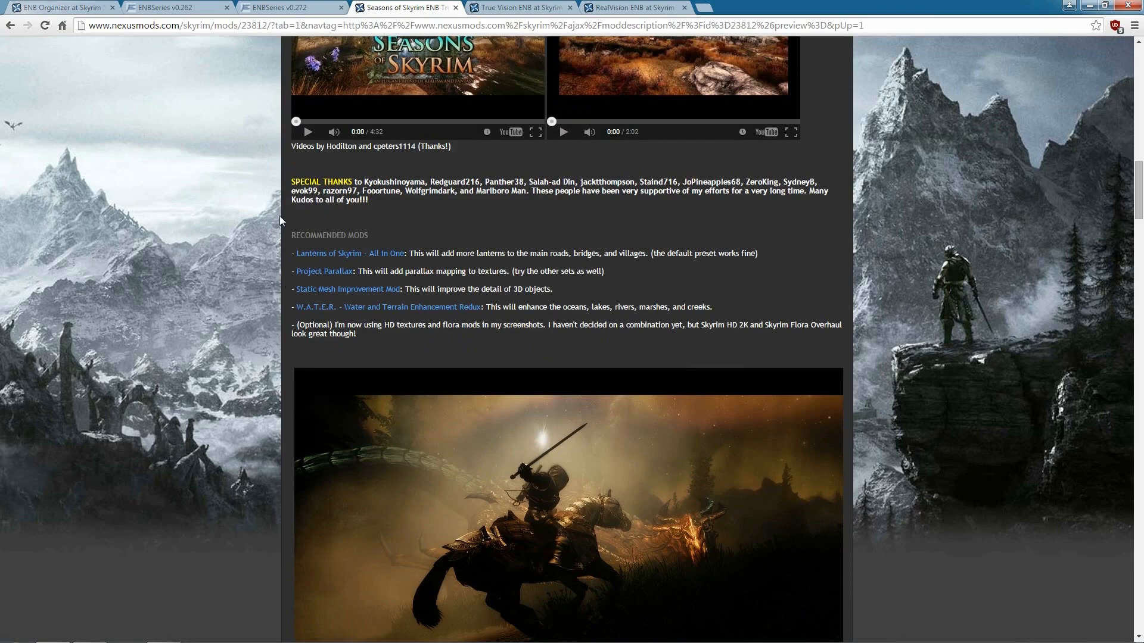
pyautogui.scroll(-13, 301, 221)
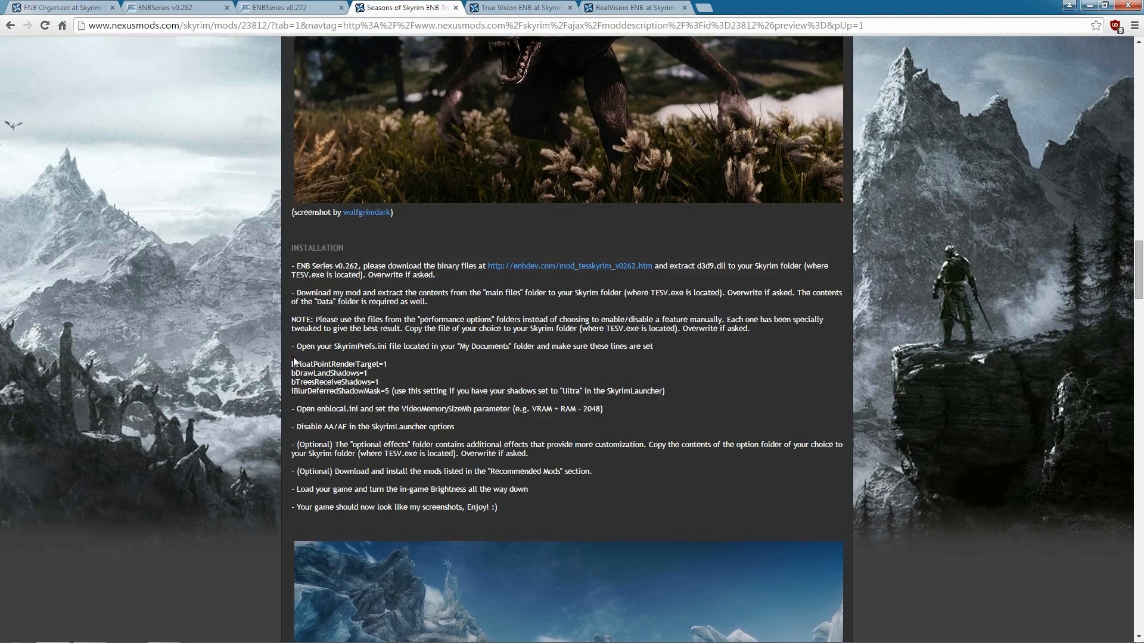
# Step: Examine the required SkyrimPrefs.ini lines in the Seasons of Skyrim installation instructions
pyautogui.moveTo(291, 364); pyautogui.dragTo(393, 382)
pyautogui.click(315, 411)
pyautogui.moveTo(311, 373); pyautogui.dragTo(373, 392)
pyautogui.click(370, 393)
pyautogui.scroll(1, 338, 350)
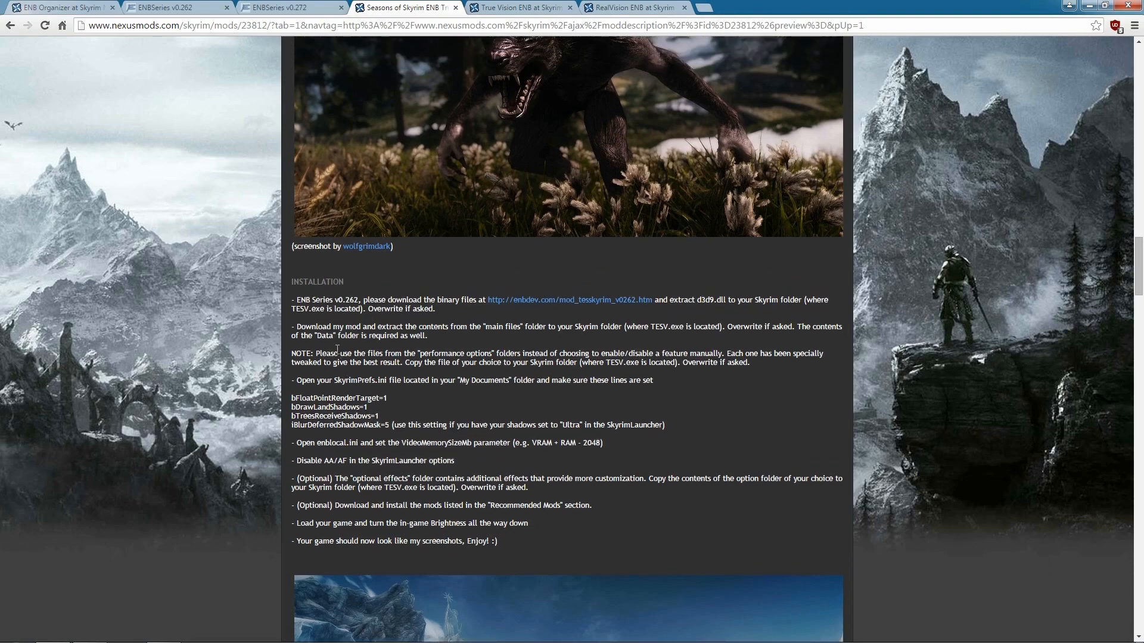
# Step: Return to the Seasons of Skyrim files page and place the downloaded ENB v0.262 Revision 1a archive beside the SOS folder window
pyautogui.scroll(20, 403, 276)
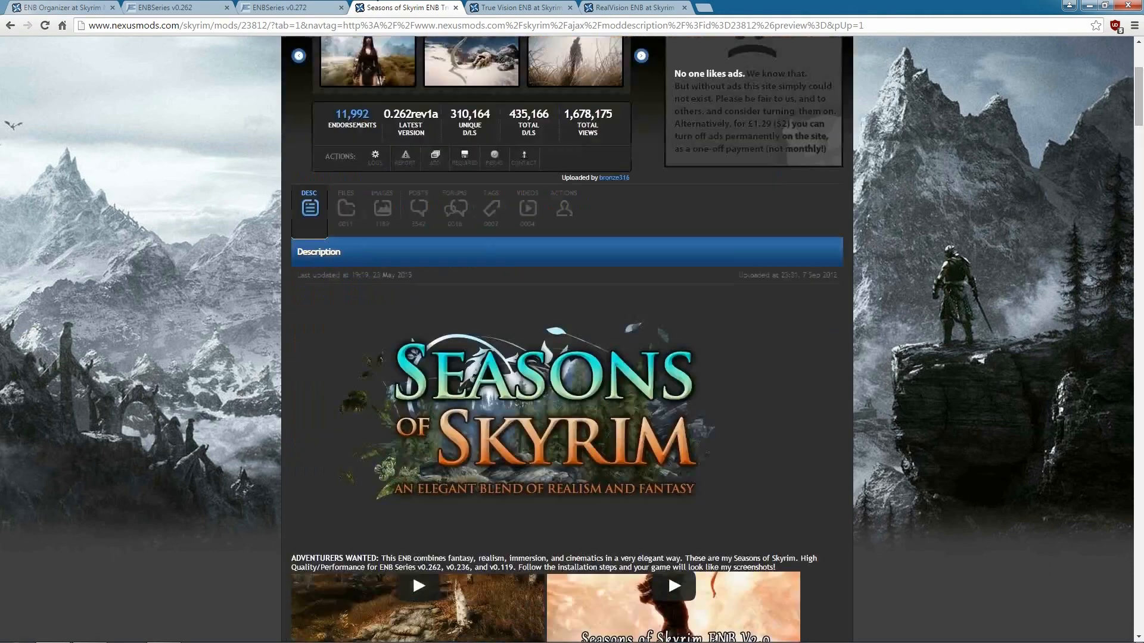
pyautogui.click(352, 441)
pyautogui.scroll(-4, 370, 447)
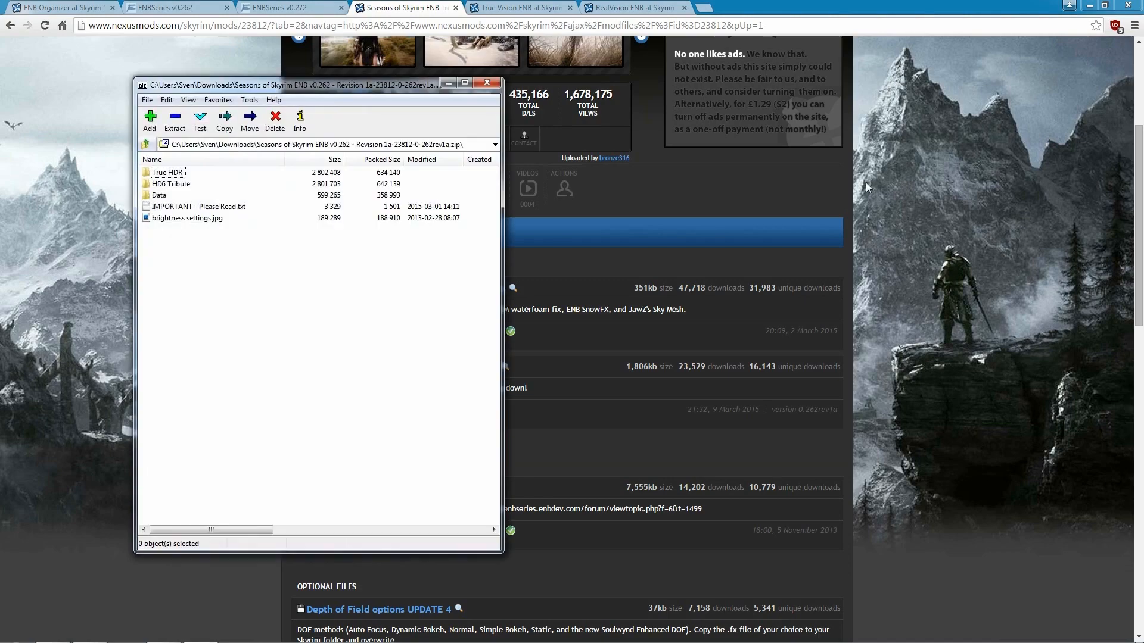
pyautogui.click(1090, 5)
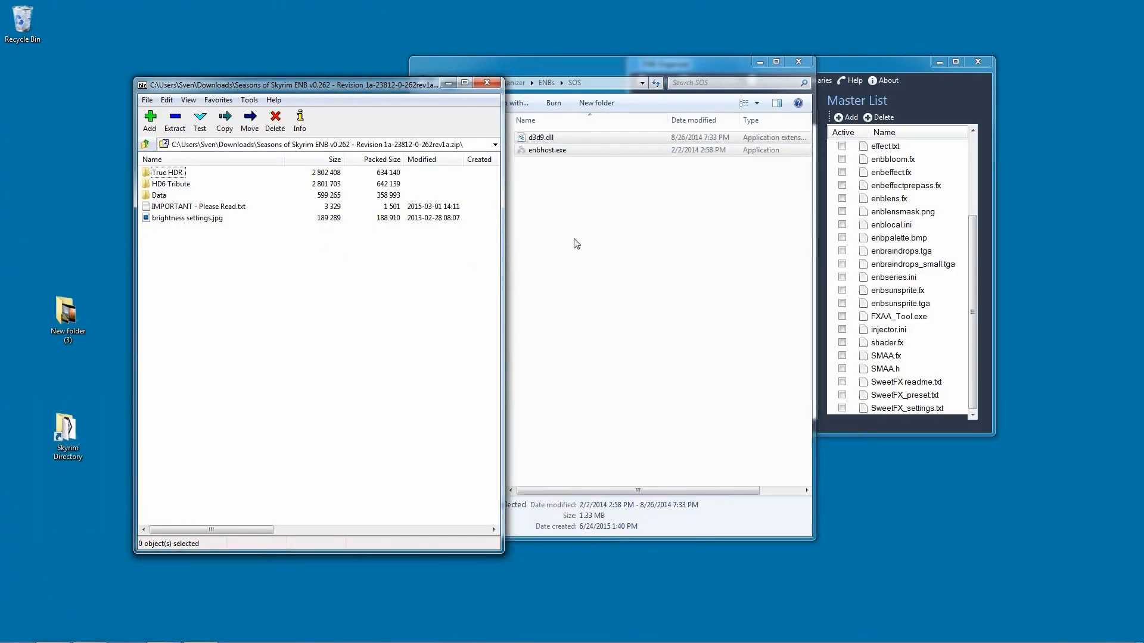
pyautogui.moveTo(395, 92); pyautogui.dragTo(331, 88)
pyautogui.click(735, 217)
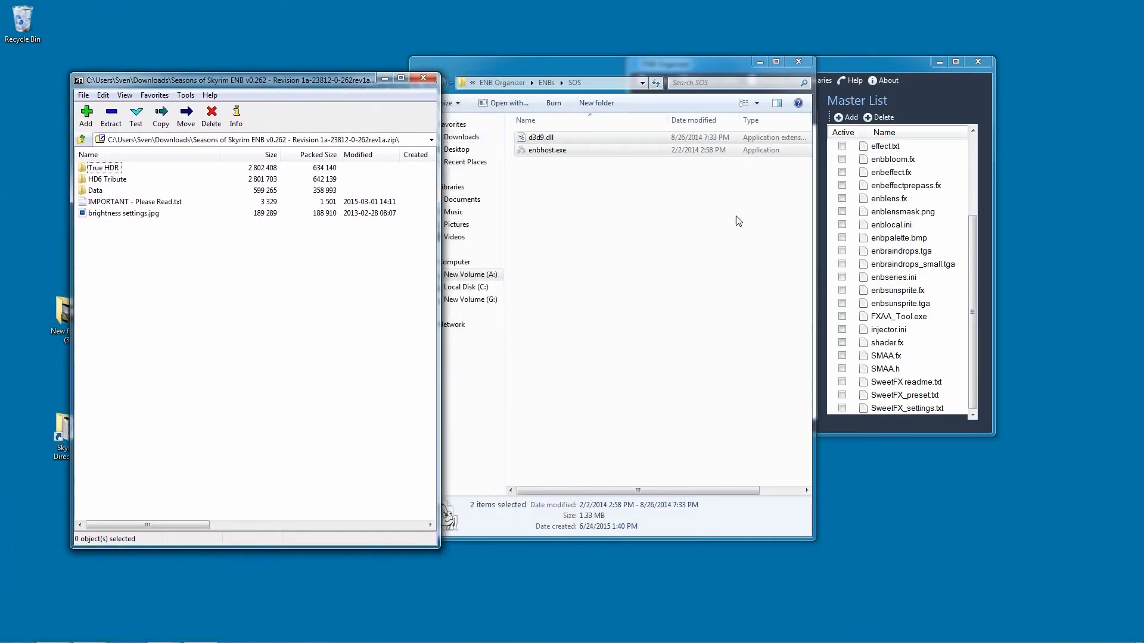
# Step: Copy all contents of True HDR's main files folder from the archive into SOS, replacing the existing enbhost.exe
pyautogui.doubleClick(101, 168)
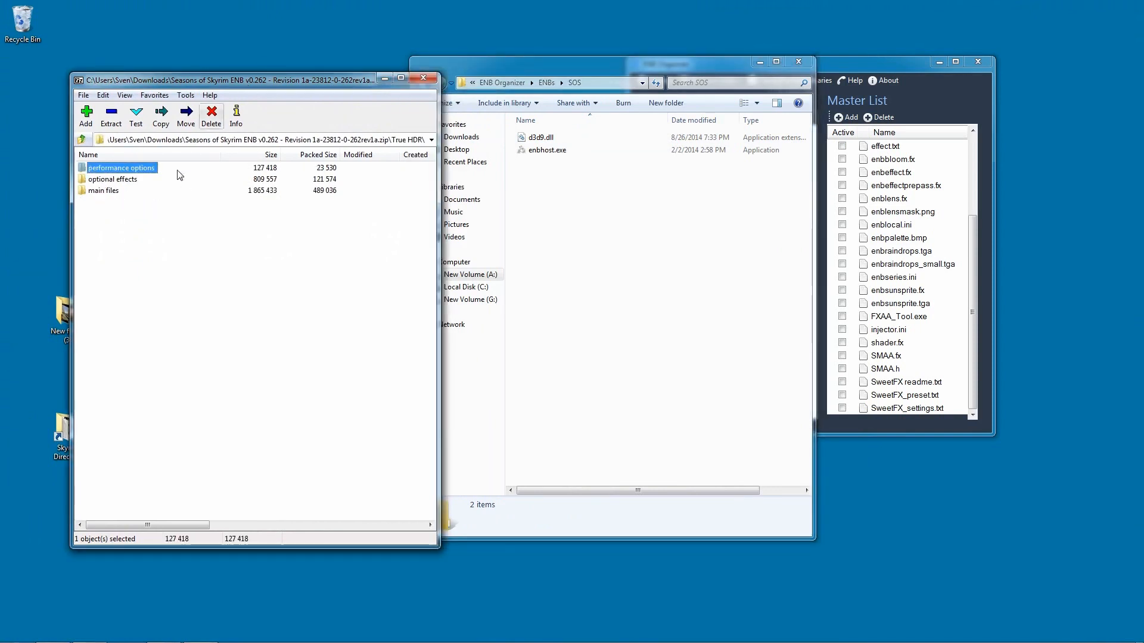
pyautogui.doubleClick(104, 192)
pyautogui.hotkey('ctrl', 'a')
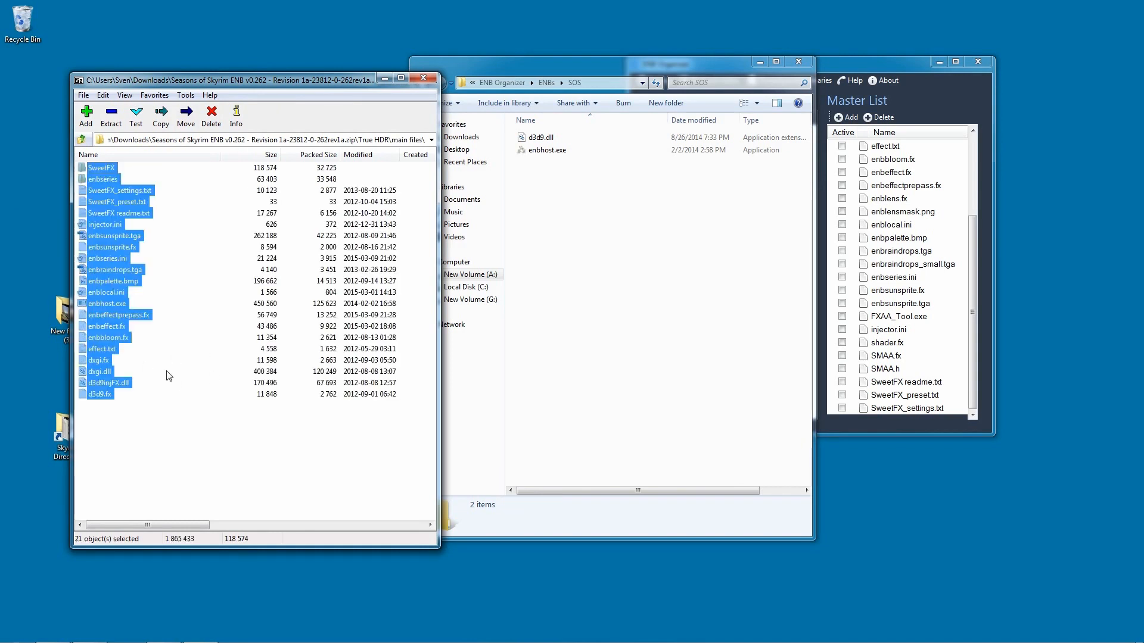
pyautogui.moveTo(121, 242); pyautogui.dragTo(703, 312)
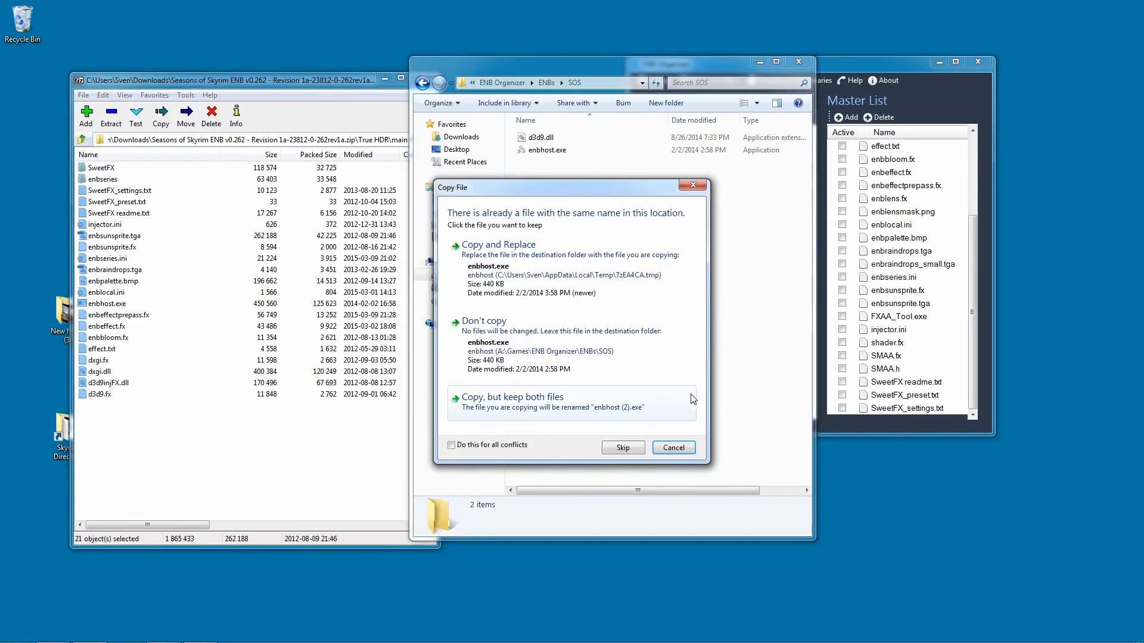
pyautogui.click(543, 257)
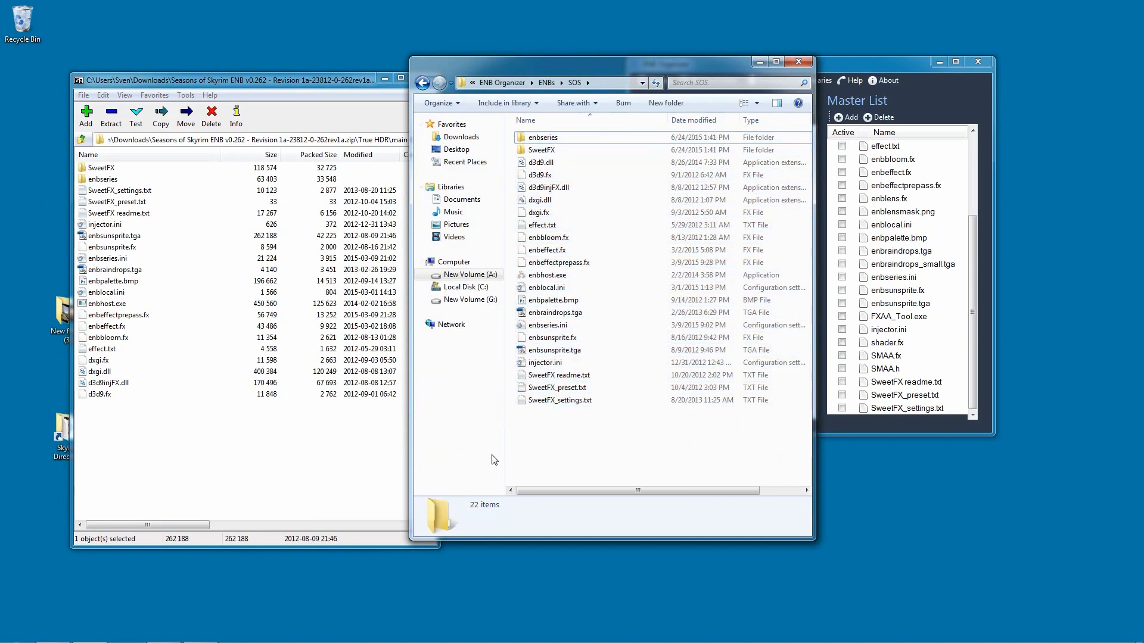
pyautogui.click(333, 436)
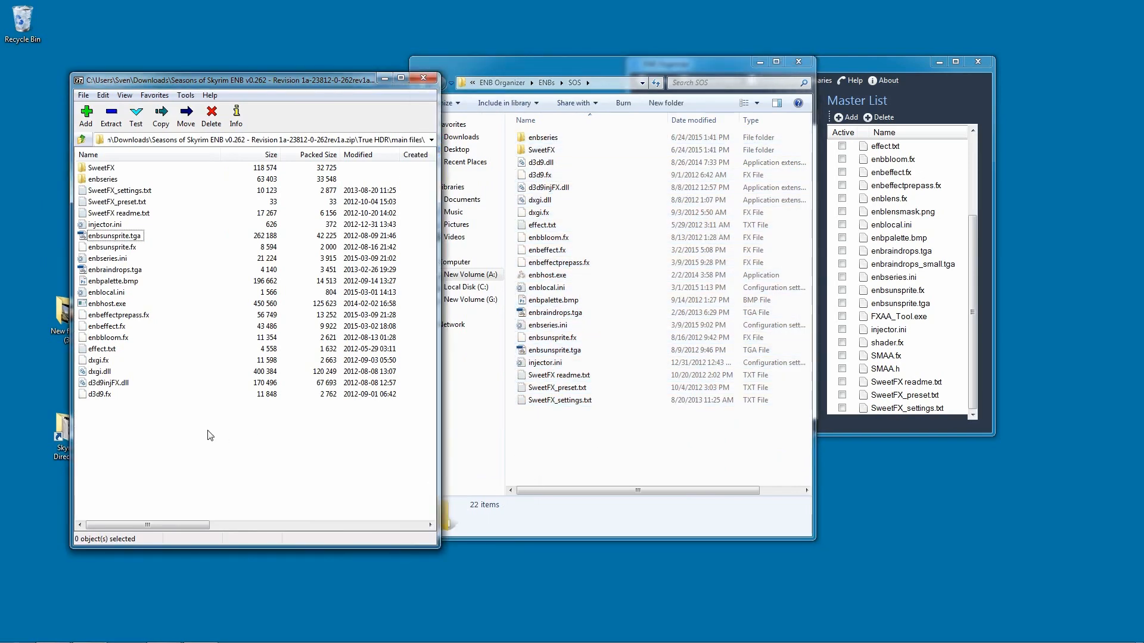
pyautogui.click(748, 506)
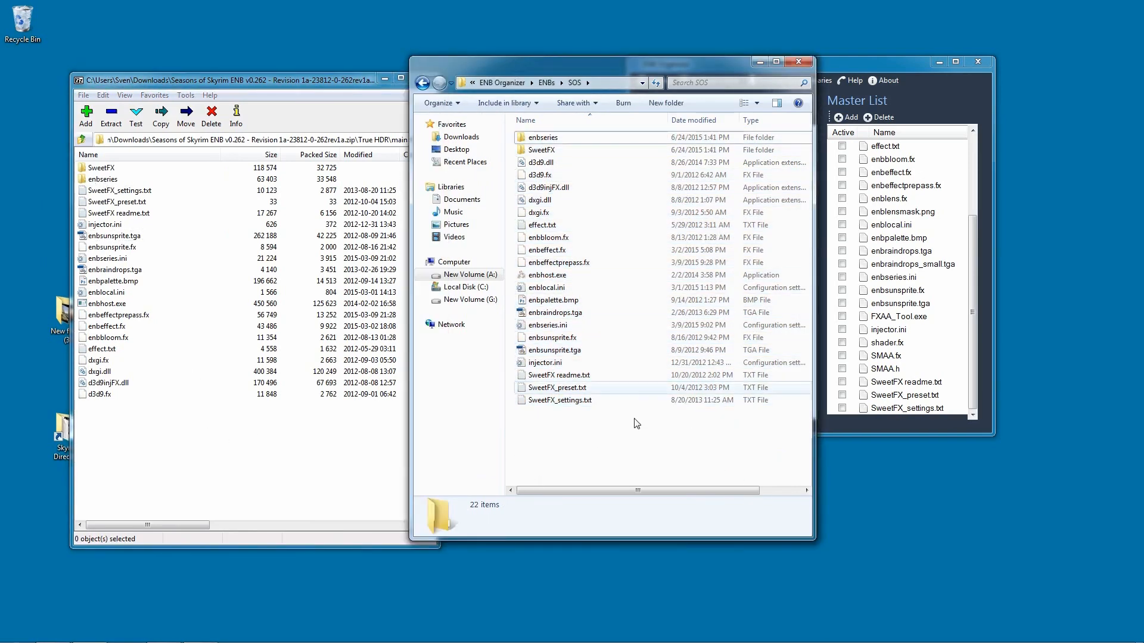
# Step: Copy enbseries.ini from the True HDR performance option Option B (No DOF) into SOS, replacing the existing file
pyautogui.click(82, 140)
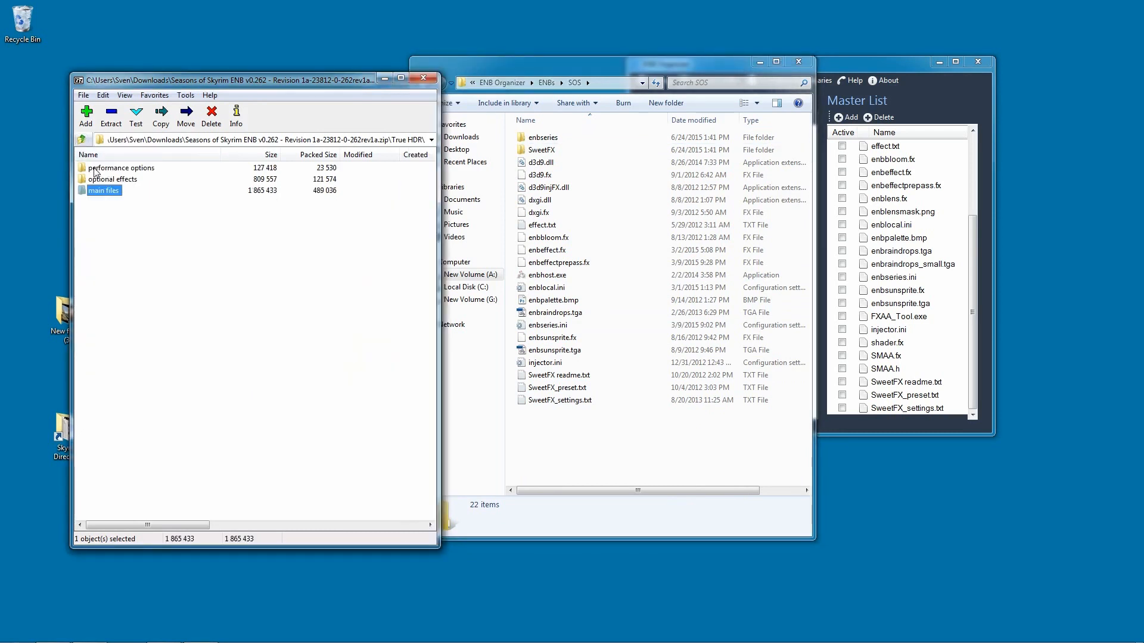
pyautogui.doubleClick(131, 169)
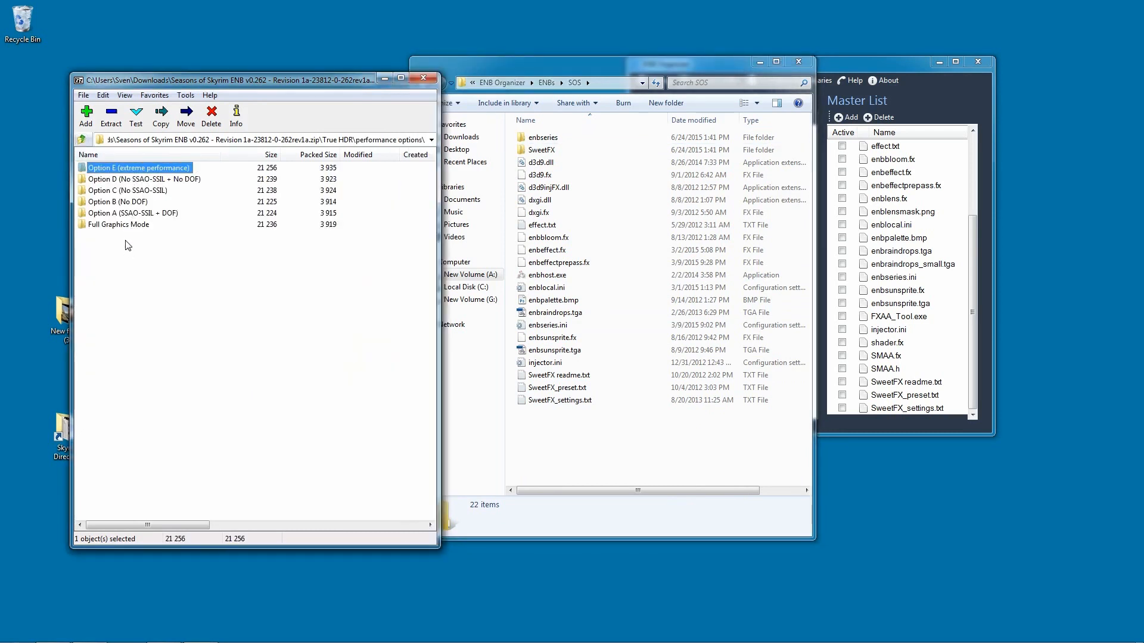
pyautogui.doubleClick(126, 205)
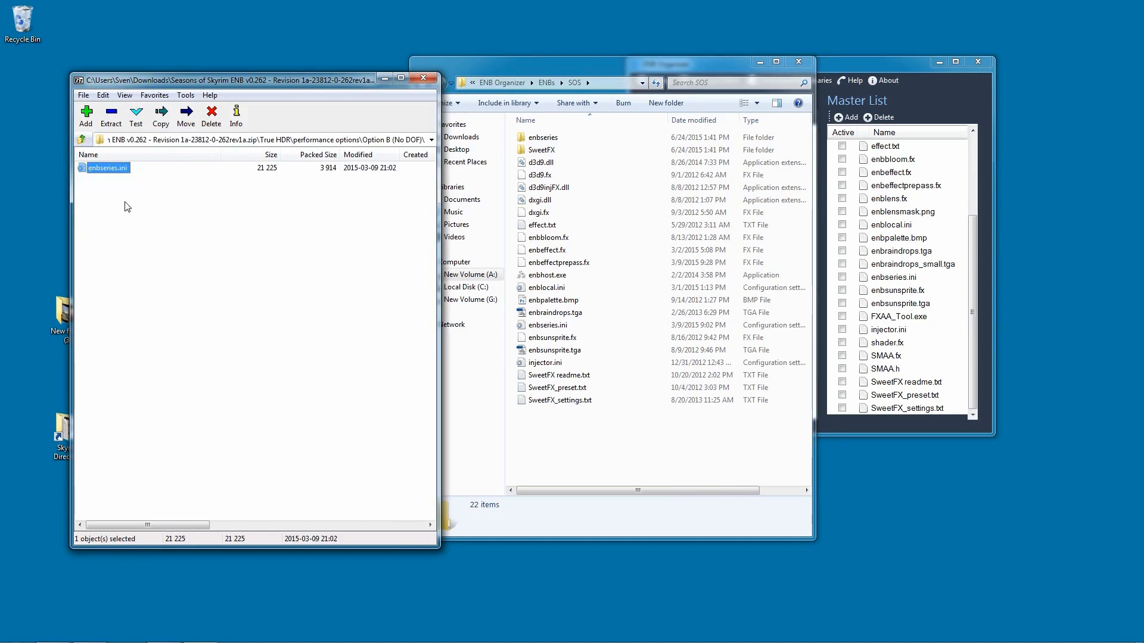
pyautogui.moveTo(109, 175); pyautogui.dragTo(563, 484)
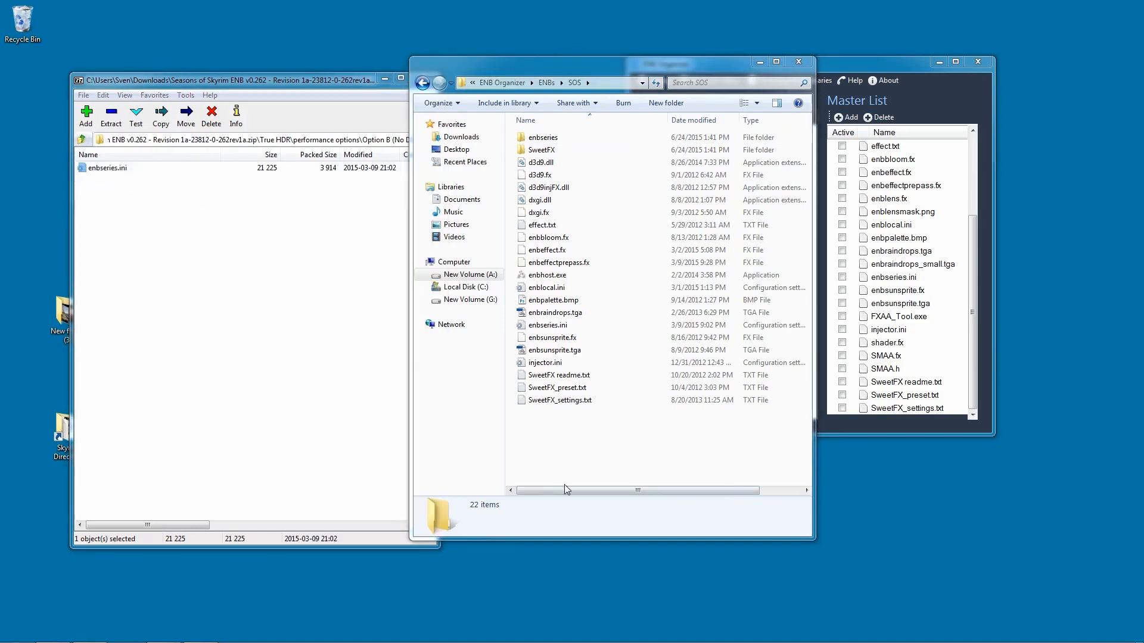
pyautogui.click(527, 306)
pyautogui.click(230, 319)
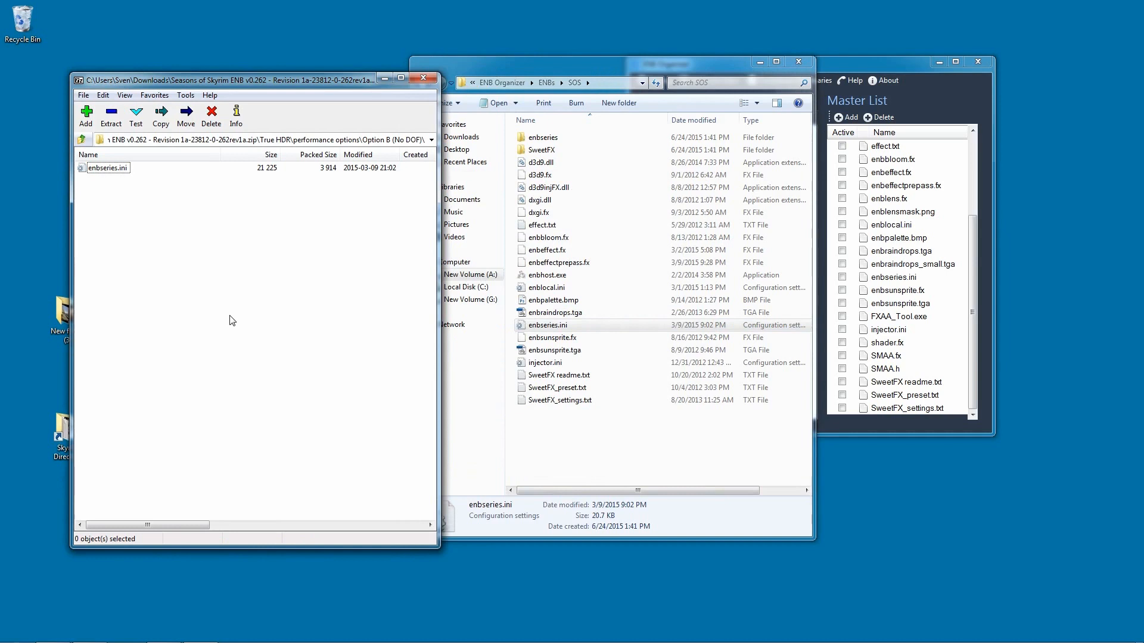
# Step: Go back to the True HDR folder in the archive and view the choices in its optional effects folder
pyautogui.click(81, 139)
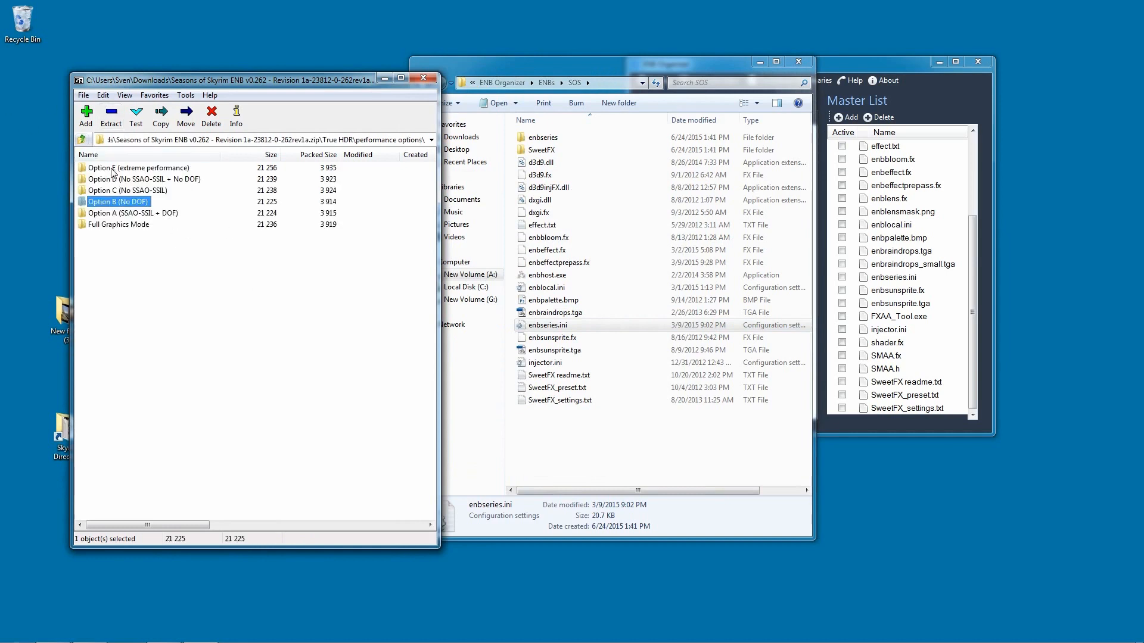
pyautogui.click(82, 140)
pyautogui.click(82, 140)
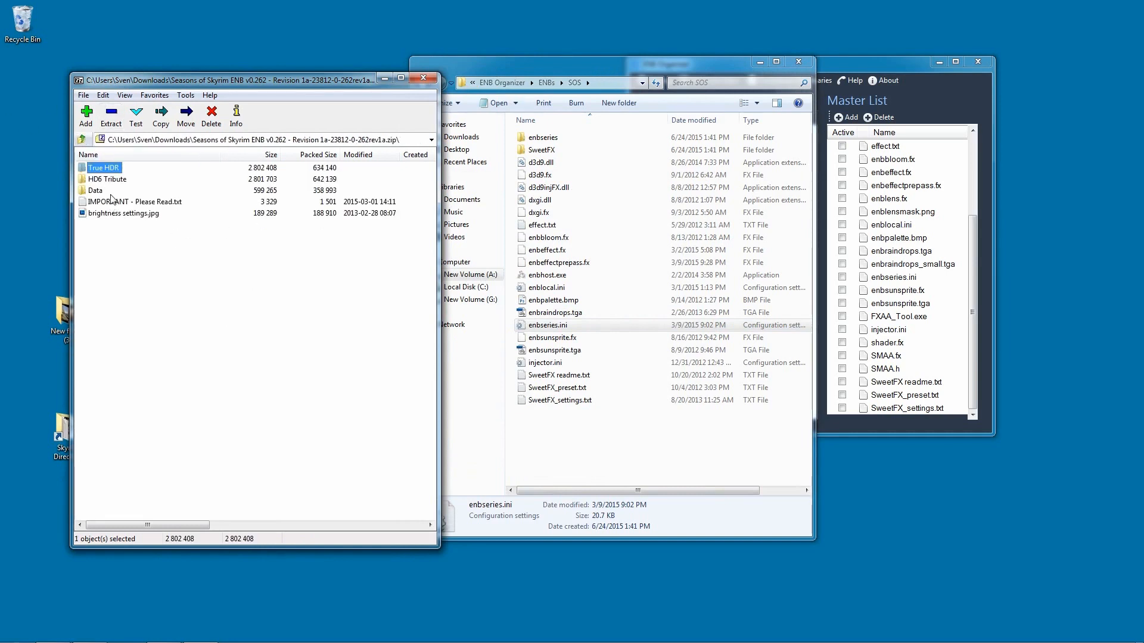
pyautogui.doubleClick(111, 171)
pyautogui.click(111, 199)
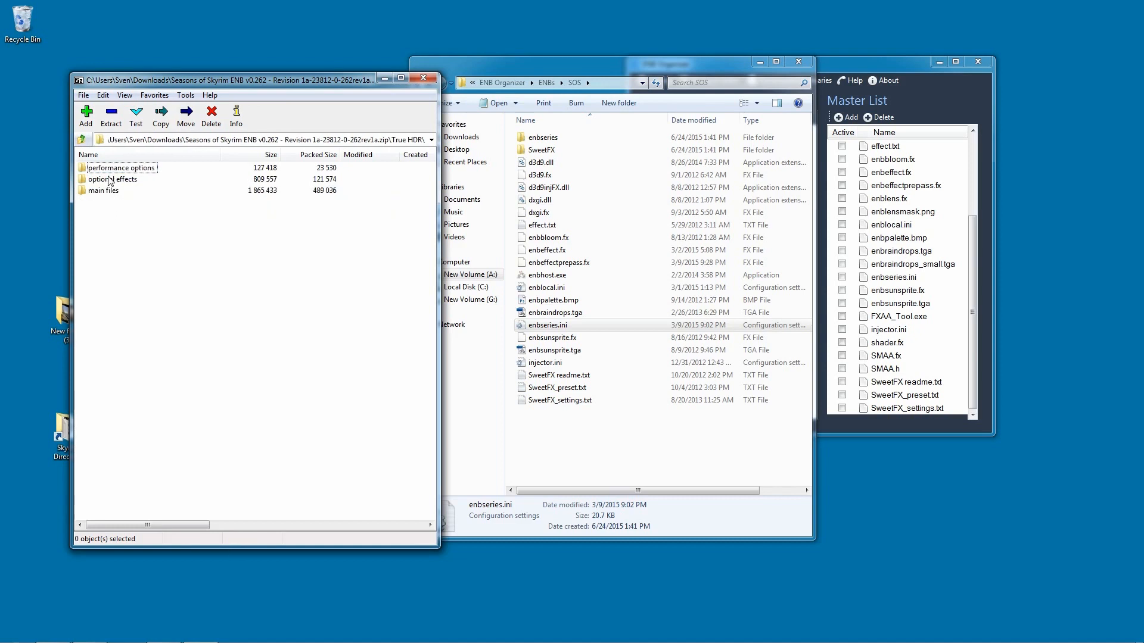
pyautogui.doubleClick(112, 179)
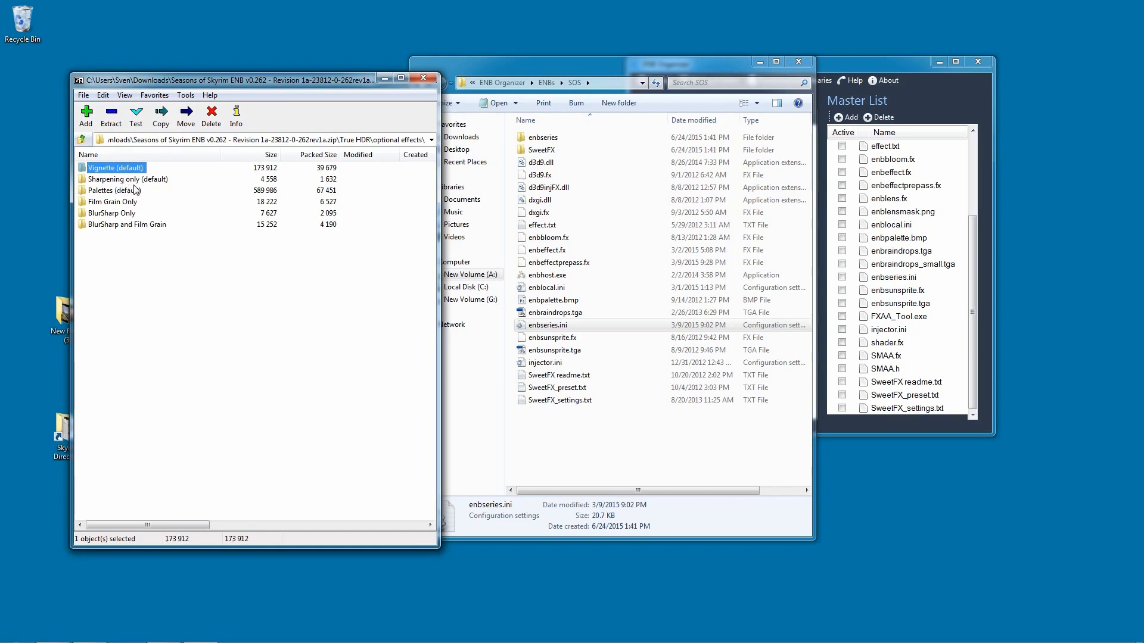
pyautogui.click(106, 237)
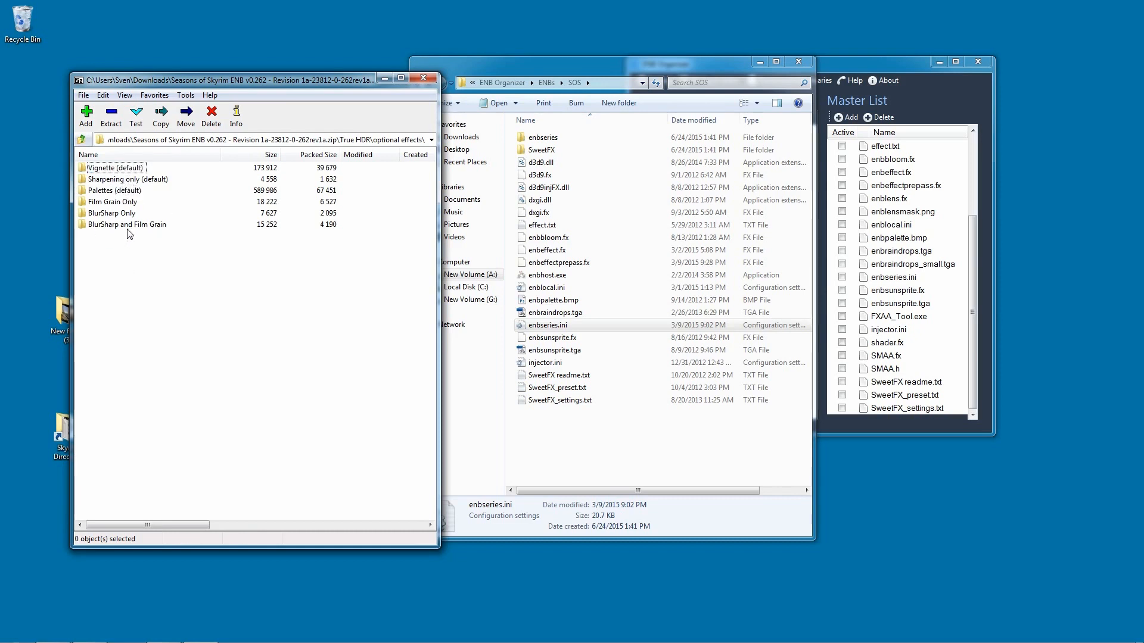
# Step: Check the contents of True HDR's BlurSharp Only optional effect in the archive and return to the archive's root
pyautogui.doubleClick(121, 214)
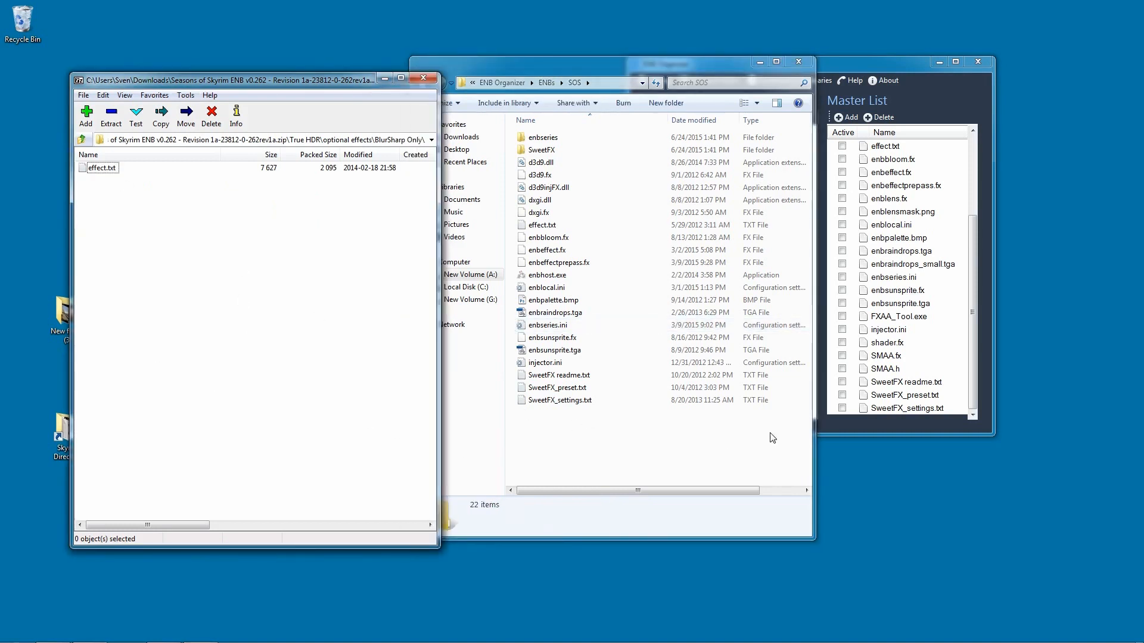
pyautogui.click(978, 342)
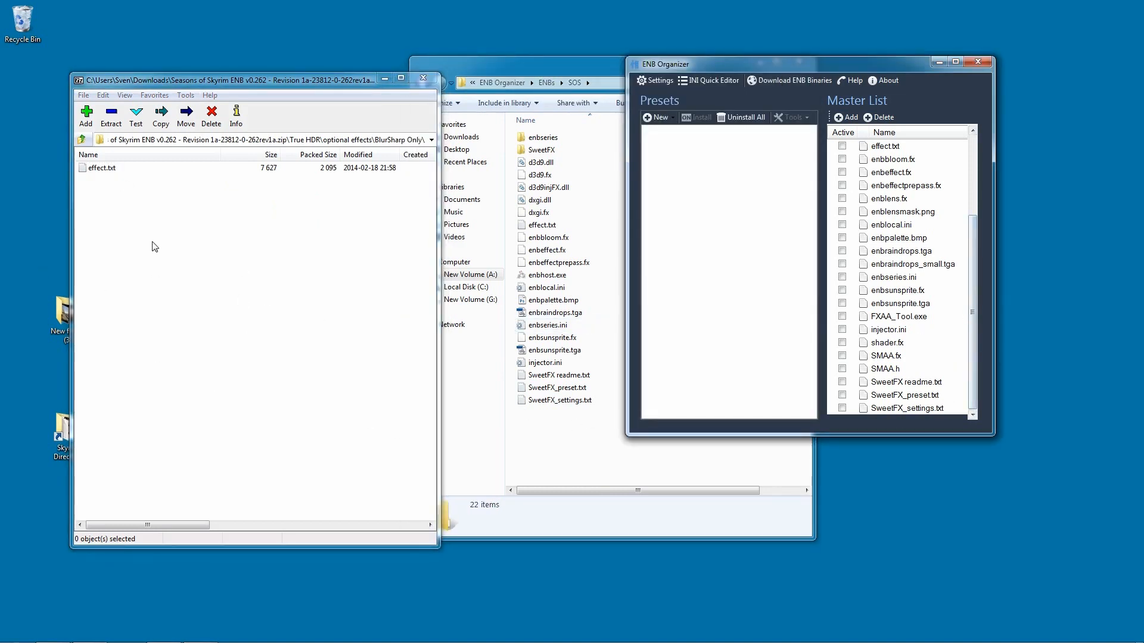
pyautogui.click(81, 141)
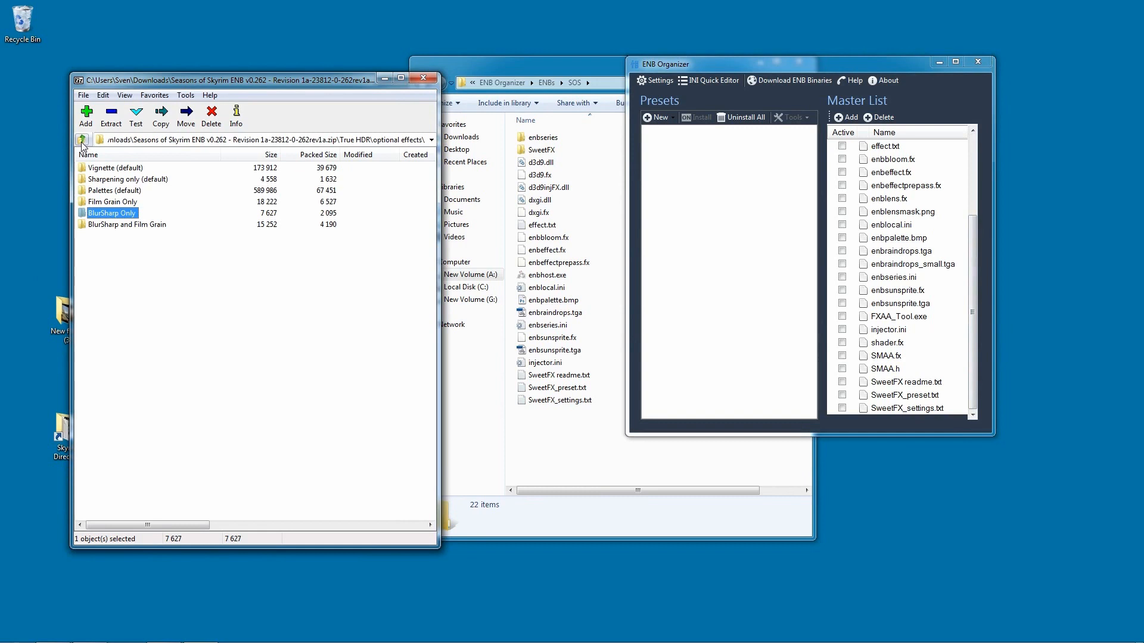
pyautogui.click(547, 479)
pyautogui.click(82, 141)
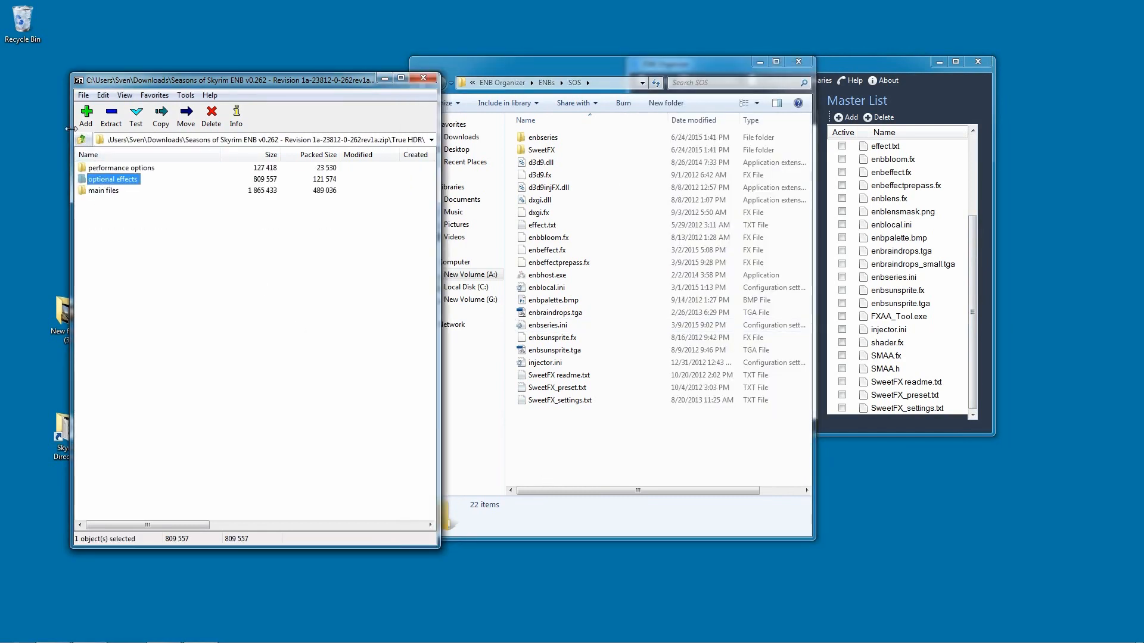
pyautogui.press('BackSpace')
# Step: Examine the archive's Data folder, including its plugin files and the contents of the textures and meshes subfolders
pyautogui.doubleClick(96, 191)
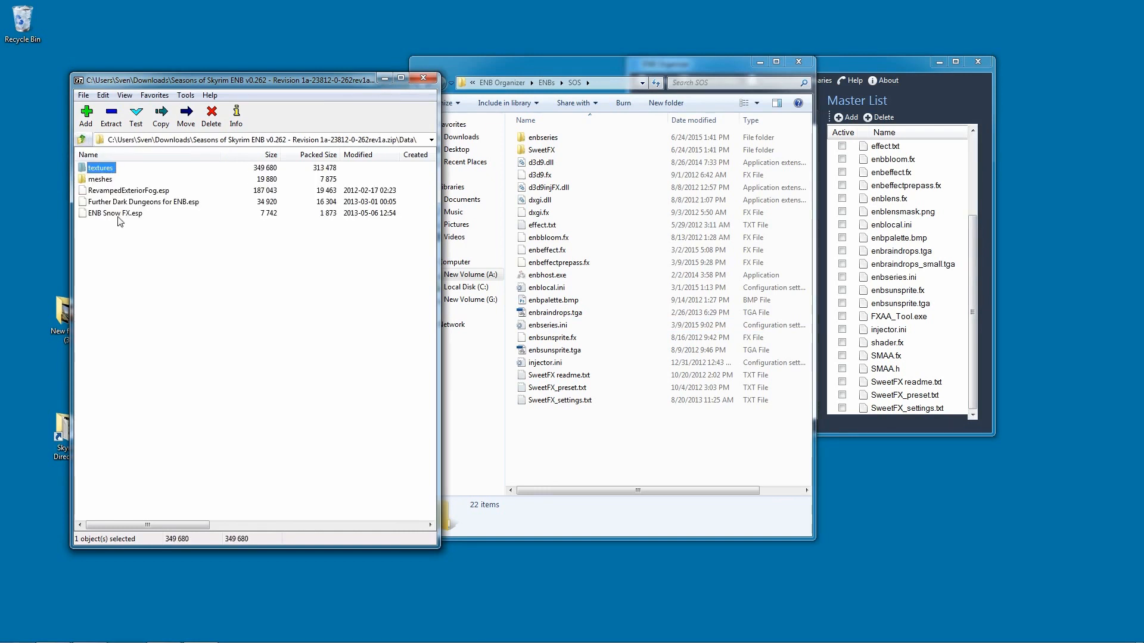
pyautogui.moveTo(155, 240); pyautogui.dragTo(146, 262)
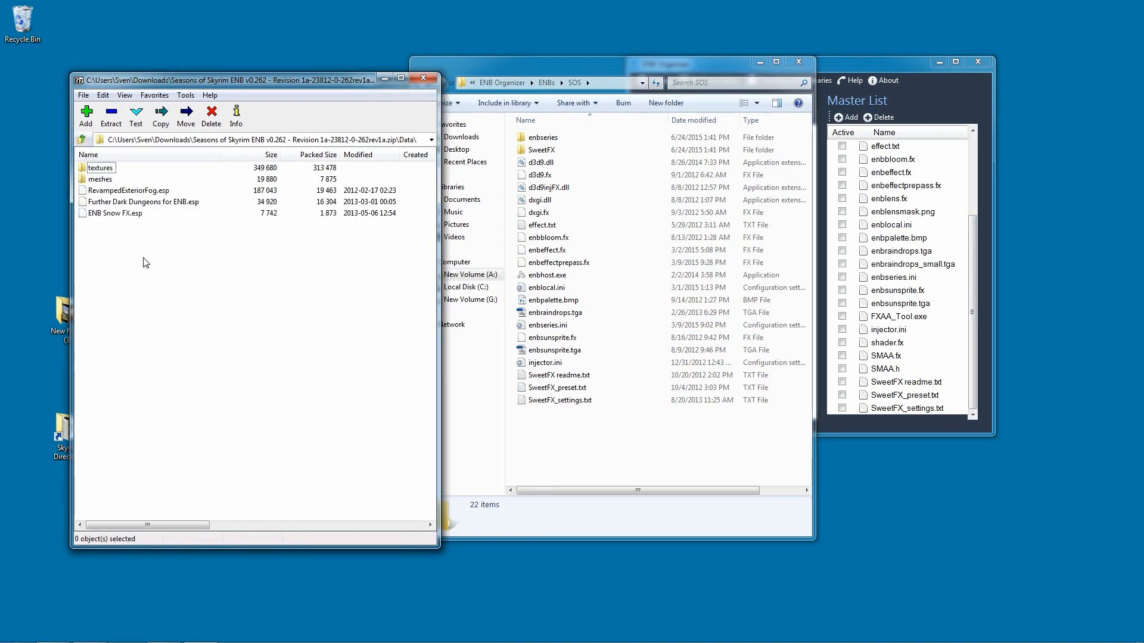
pyautogui.doubleClick(100, 168)
pyautogui.click(96, 171)
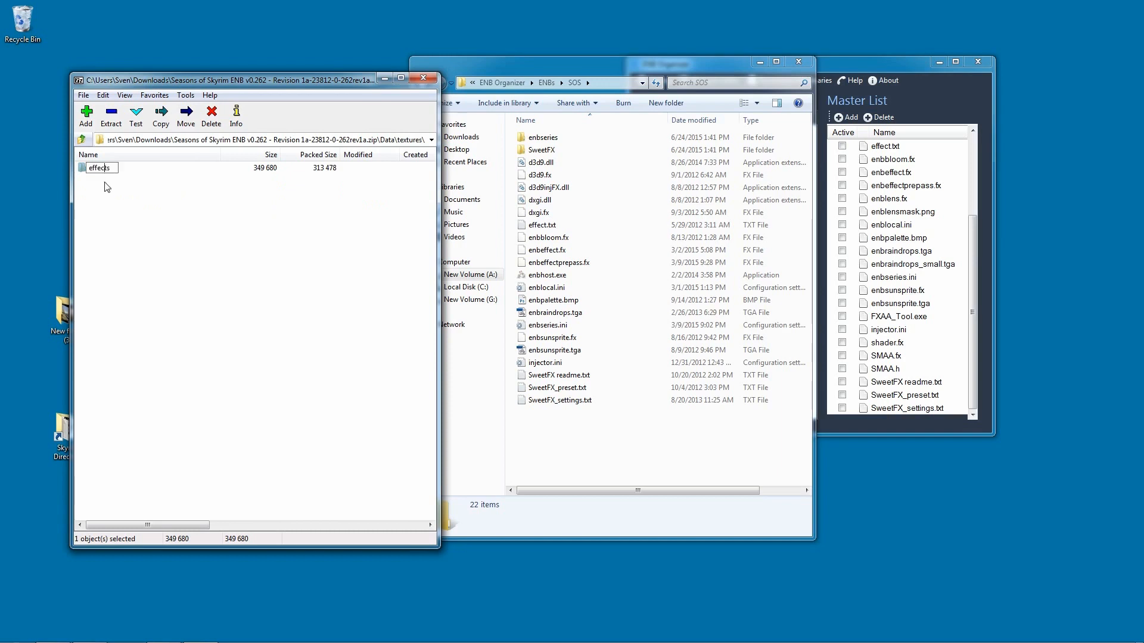
pyautogui.click(106, 193)
pyautogui.doubleClick(104, 165)
pyautogui.click(132, 180)
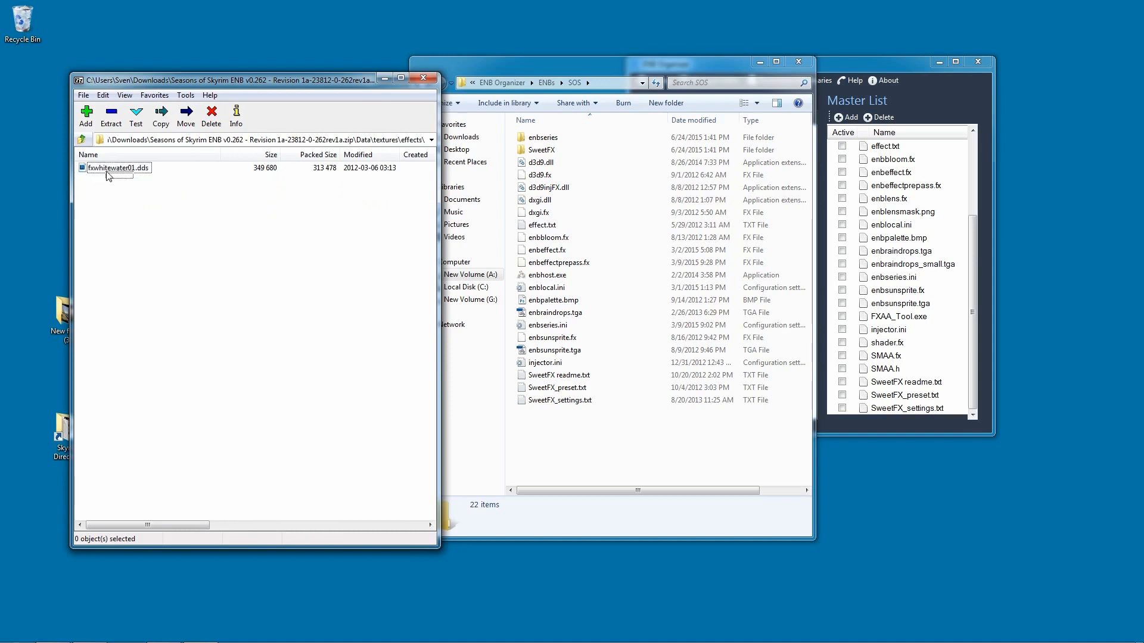
pyautogui.click(99, 168)
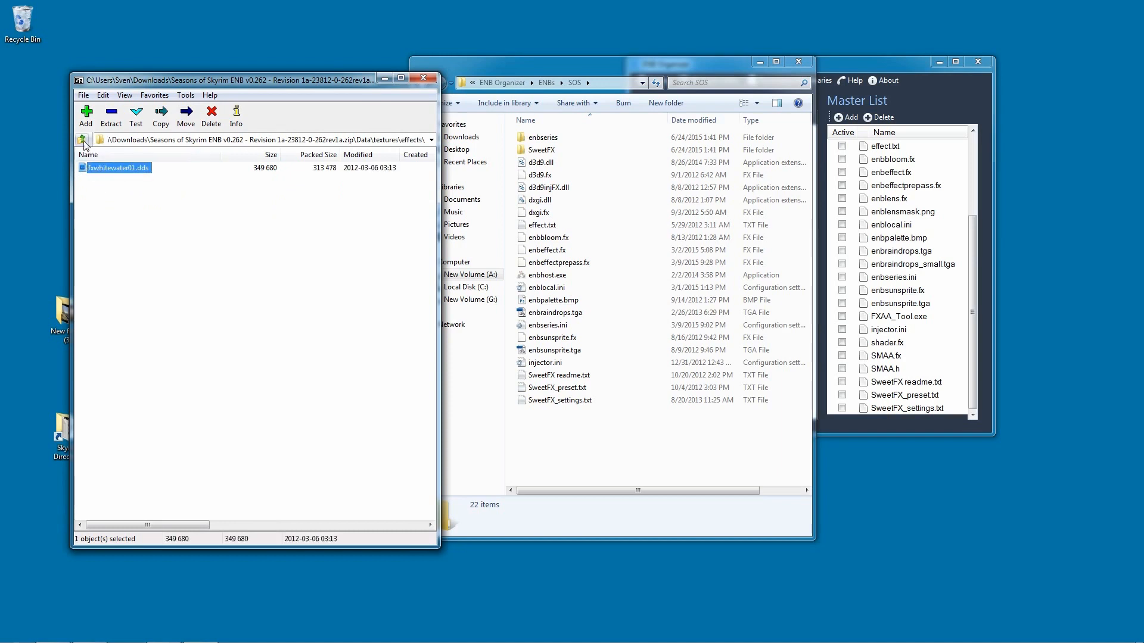
pyautogui.click(82, 139)
pyautogui.click(82, 140)
pyautogui.doubleClick(105, 180)
pyautogui.doubleClick(98, 170)
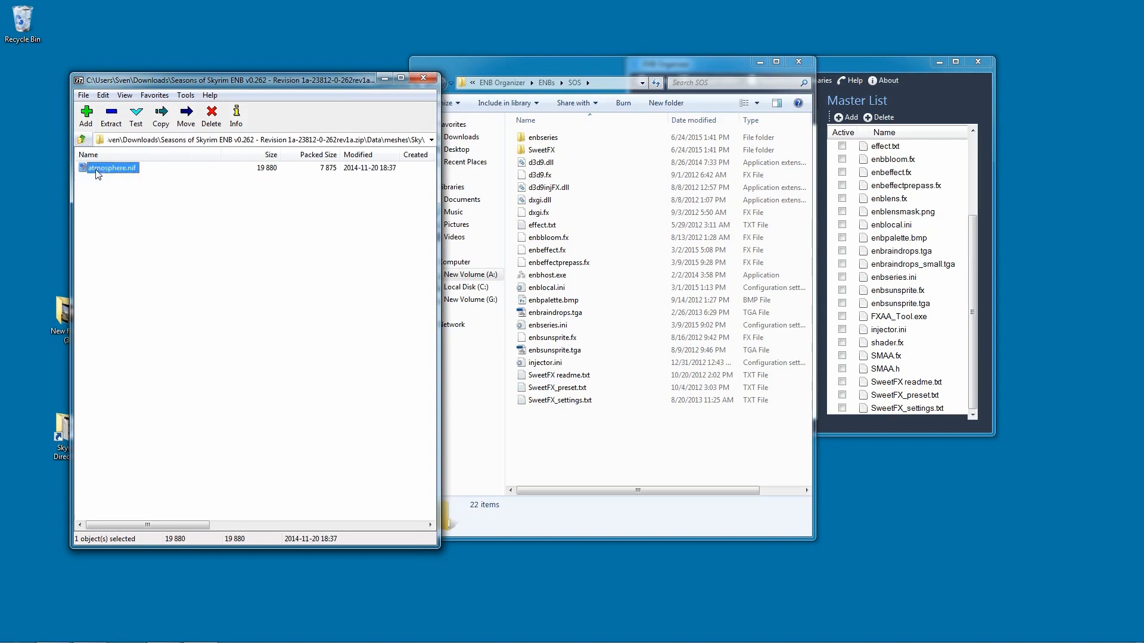
# Step: Copy the archive's entire Data folder into the SOS folder and close the archive
pyautogui.press('BackSpace')
pyautogui.press('BackSpace')
pyautogui.press('BackSpace')
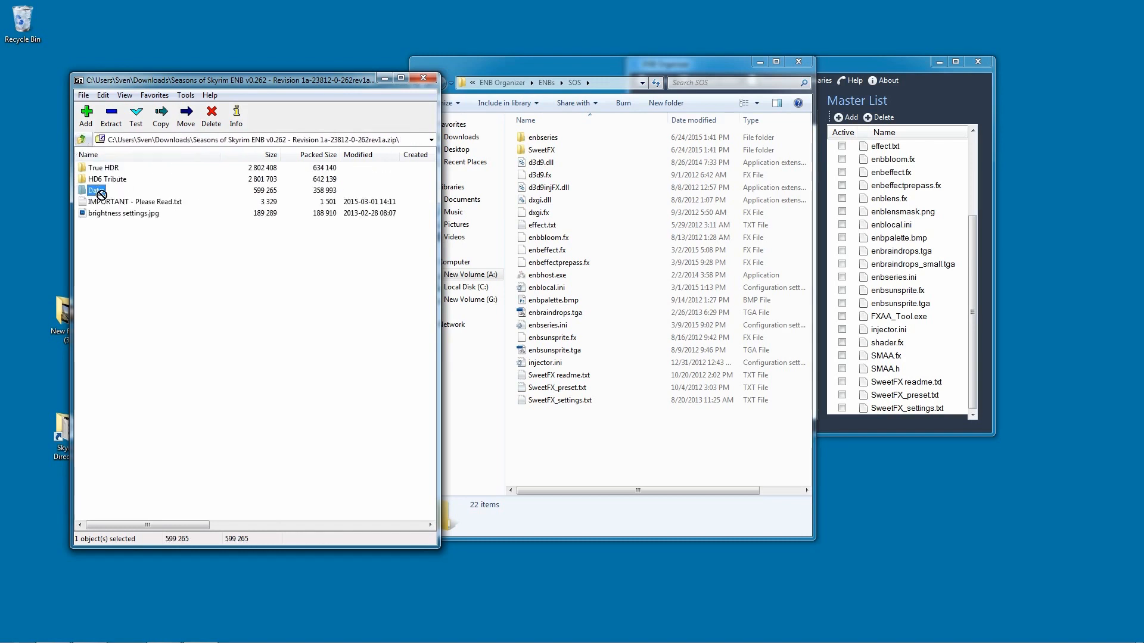
pyautogui.moveTo(102, 195); pyautogui.dragTo(541, 460)
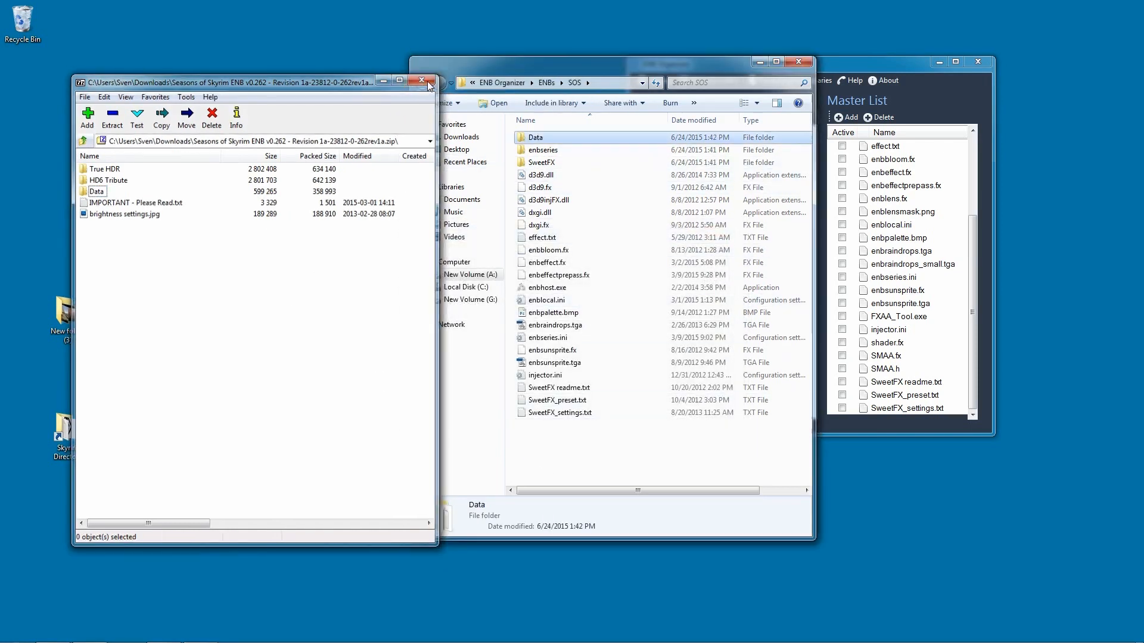
pyautogui.click(423, 77)
# Step: Review the three .esp plugins in the SOS Data folder, move its window clear of ENB Organizer, and return to SOS
pyautogui.doubleClick(535, 138)
pyautogui.moveTo(572, 223); pyautogui.dragTo(558, 201)
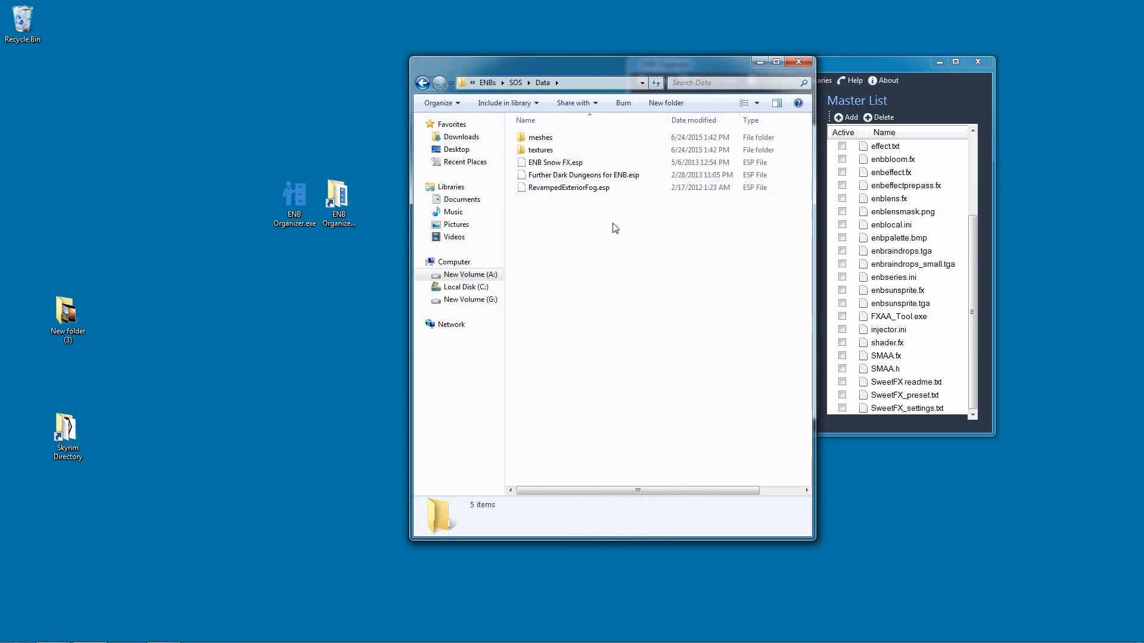
pyautogui.moveTo(614, 229); pyautogui.dragTo(532, 159)
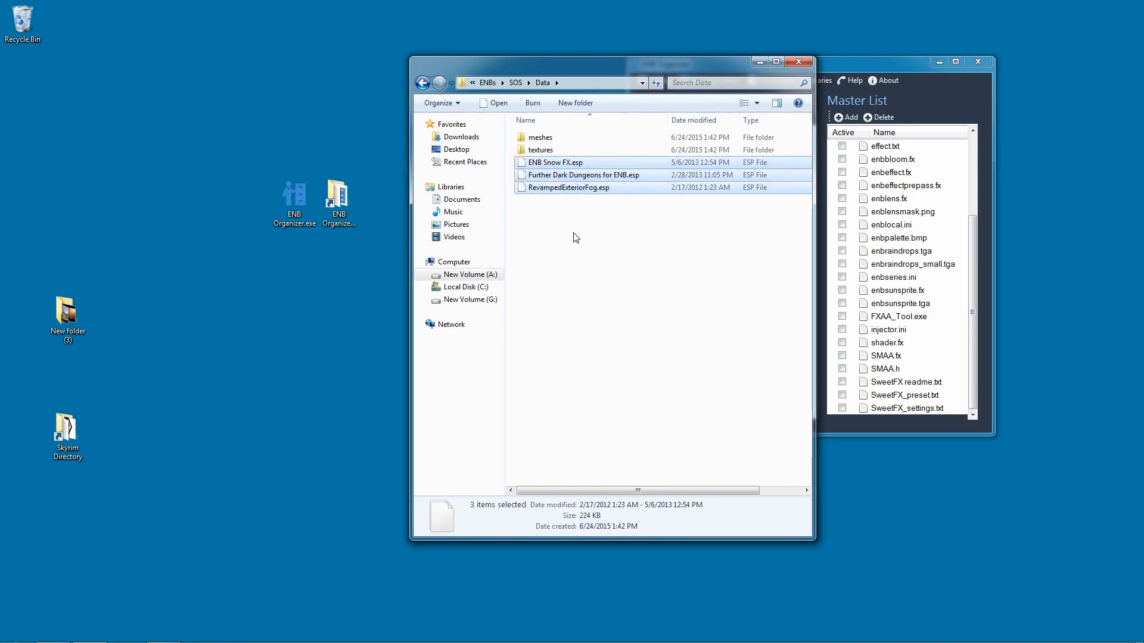
pyautogui.moveTo(576, 238); pyautogui.dragTo(545, 159)
pyautogui.moveTo(568, 251); pyautogui.dragTo(545, 158)
pyautogui.moveTo(563, 74); pyautogui.dragTo(323, 106)
pyautogui.click(417, 298)
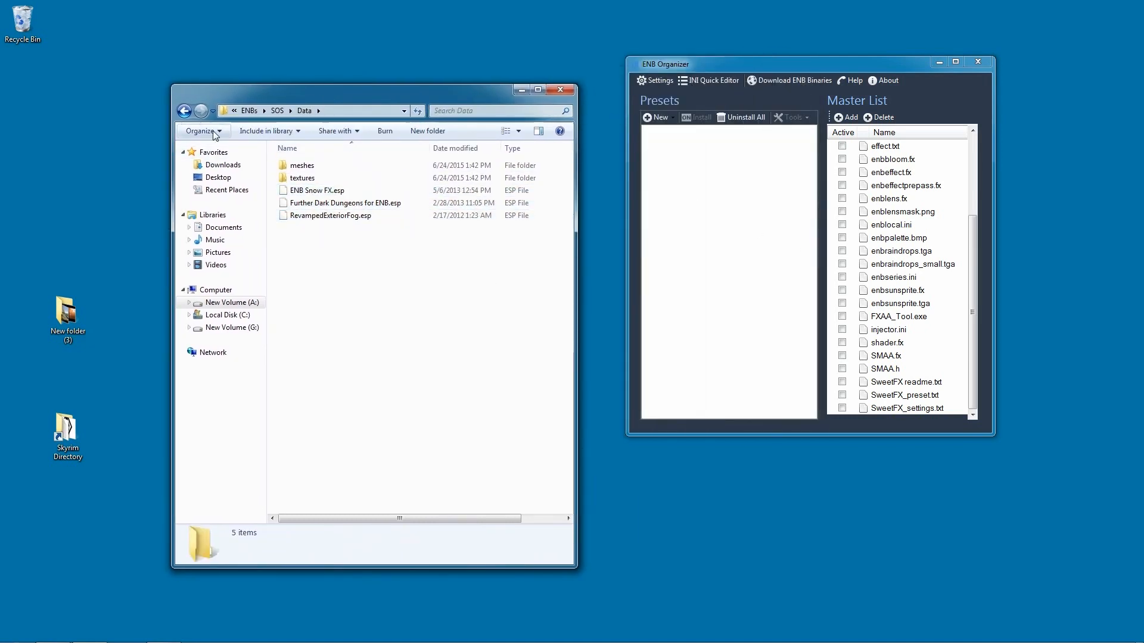
pyautogui.click(277, 112)
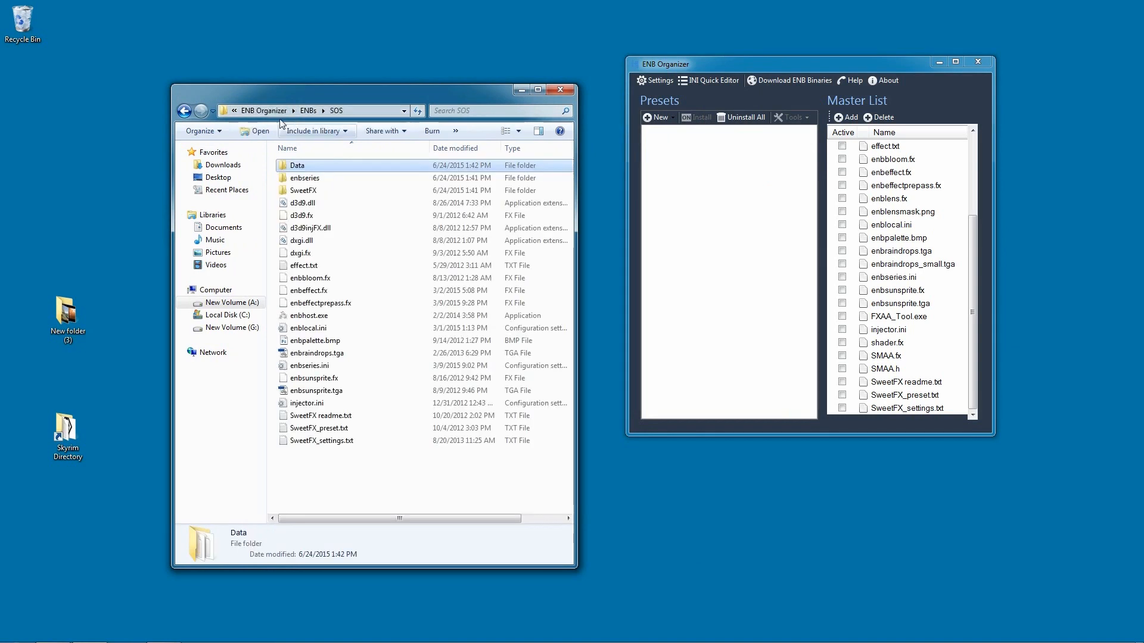
pyautogui.click(672, 322)
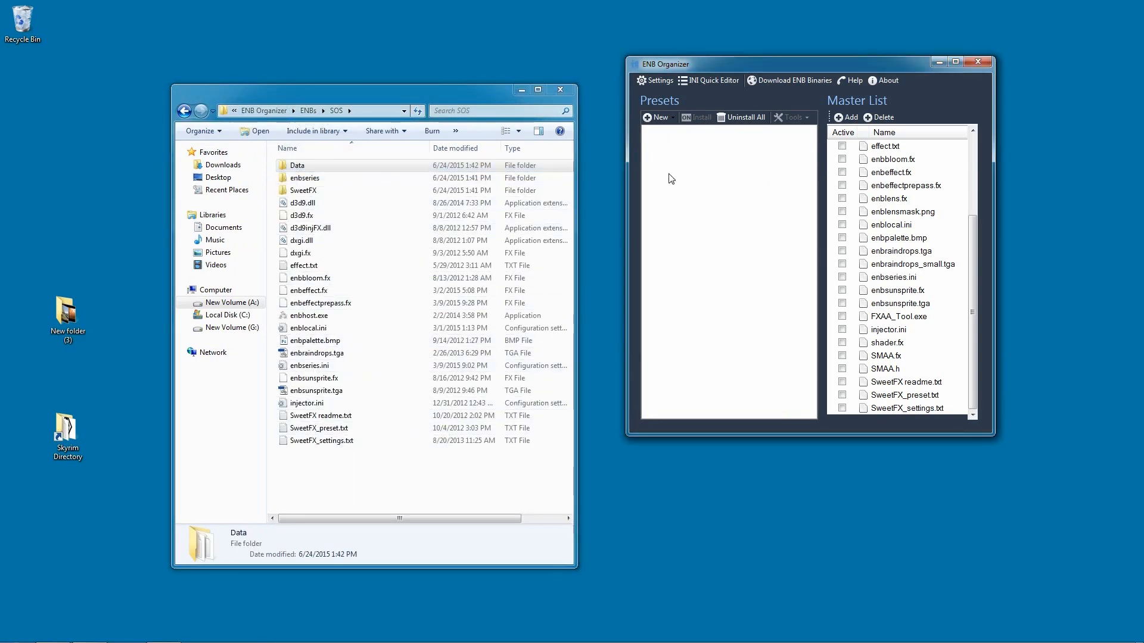
pyautogui.click(660, 118)
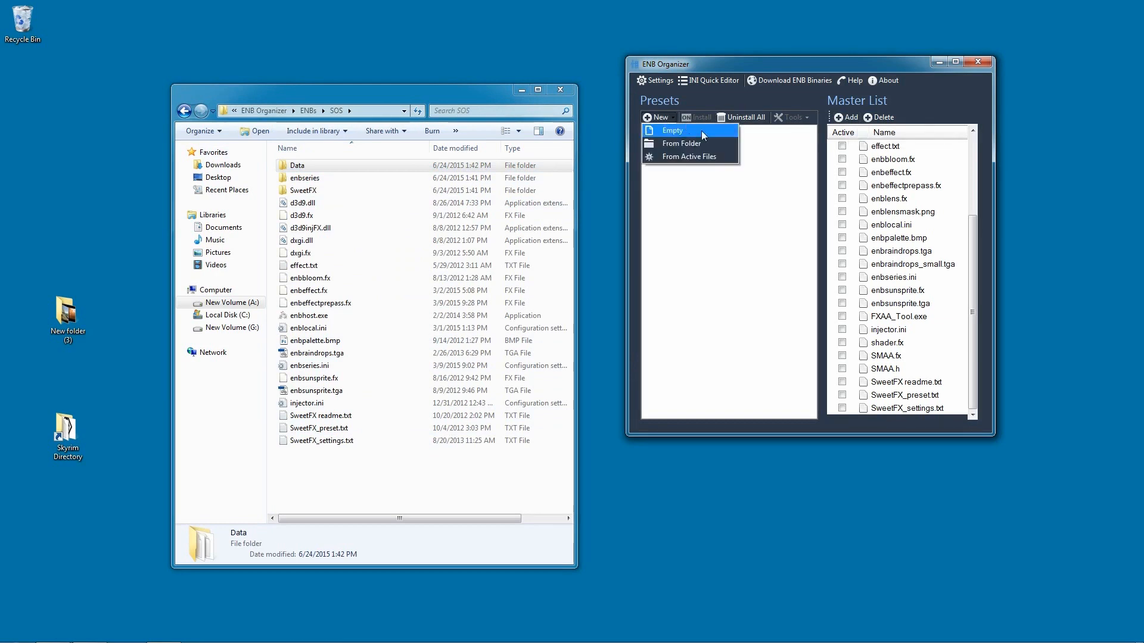
pyautogui.click(685, 143)
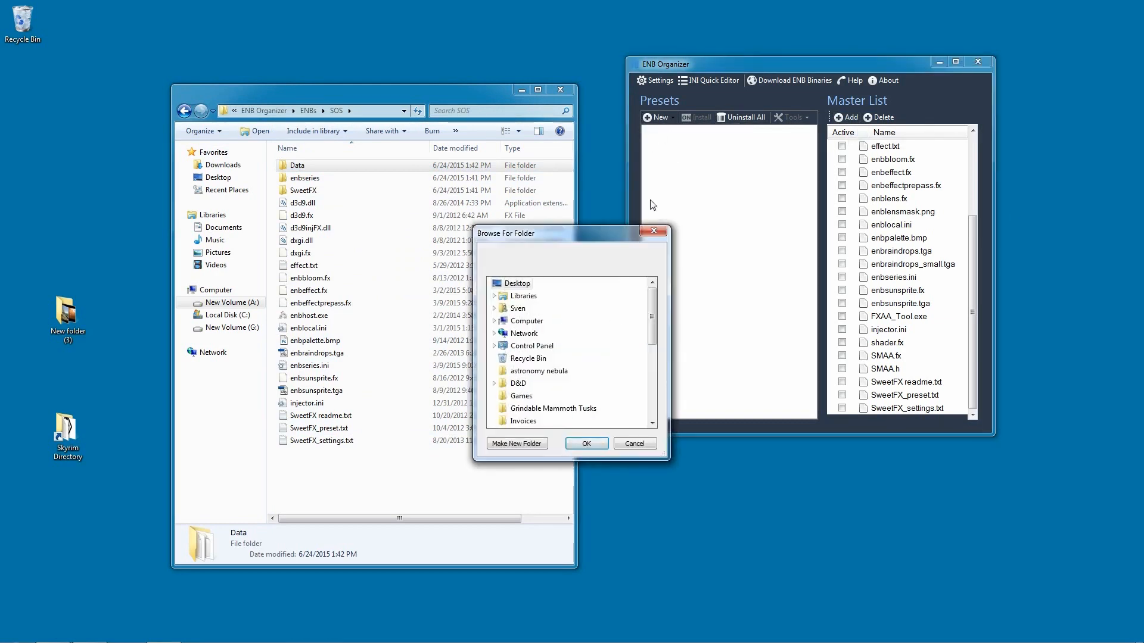
pyautogui.click(660, 232)
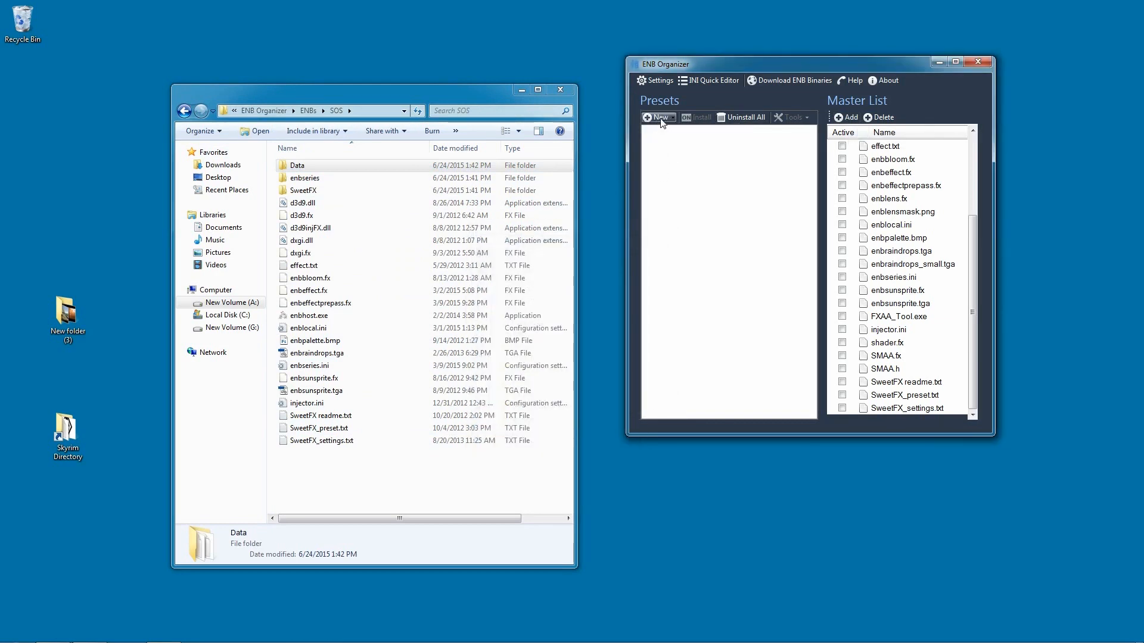
# Step: Create a new ENB Organizer preset from the folder A:\Games\ENB Organizer\ENBs\SOS and expand it in the preset tree
pyautogui.click(661, 118)
pyautogui.click(668, 145)
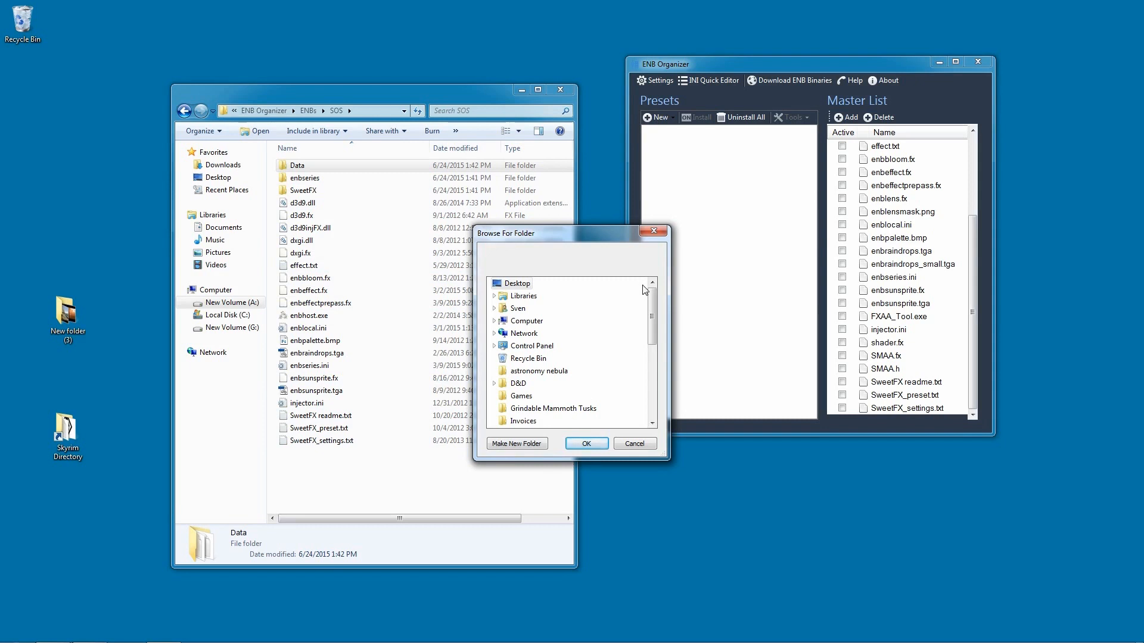
pyautogui.moveTo(652, 301); pyautogui.dragTo(757, 148)
pyautogui.moveTo(564, 235); pyautogui.dragTo(482, 242)
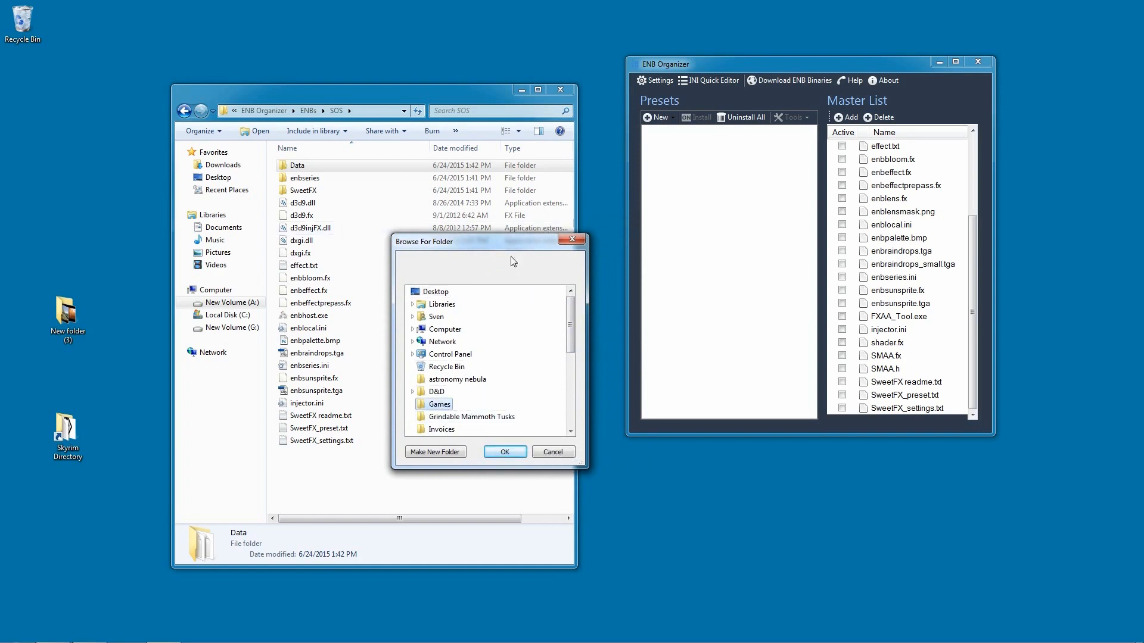
pyautogui.doubleClick(443, 330)
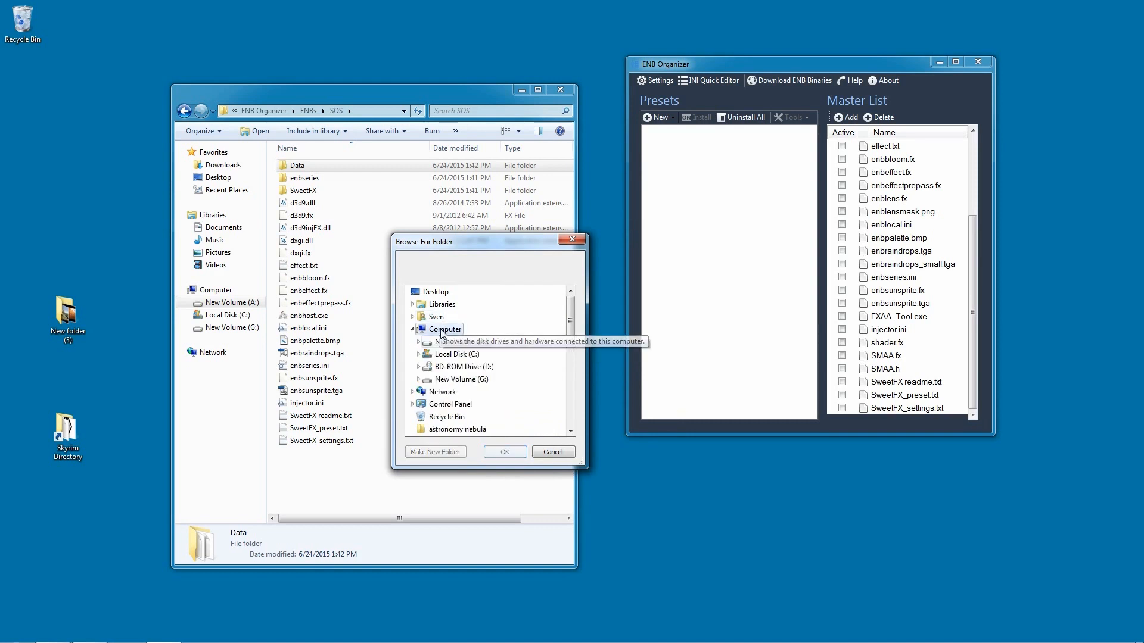
pyautogui.doubleClick(460, 342)
pyautogui.doubleClick(451, 393)
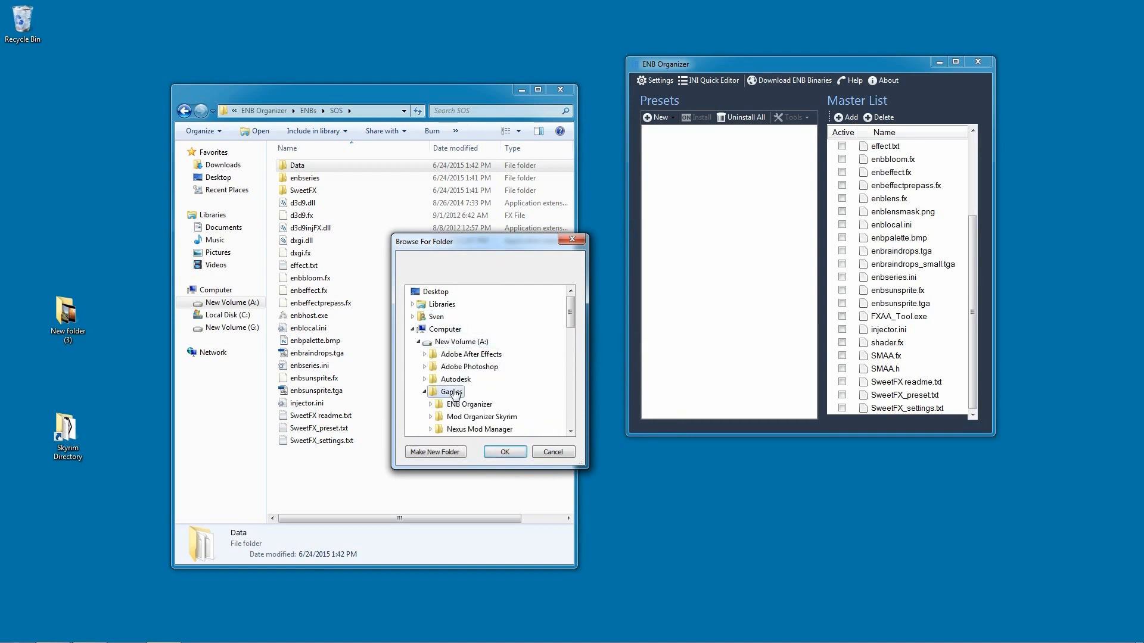
pyautogui.doubleClick(469, 367)
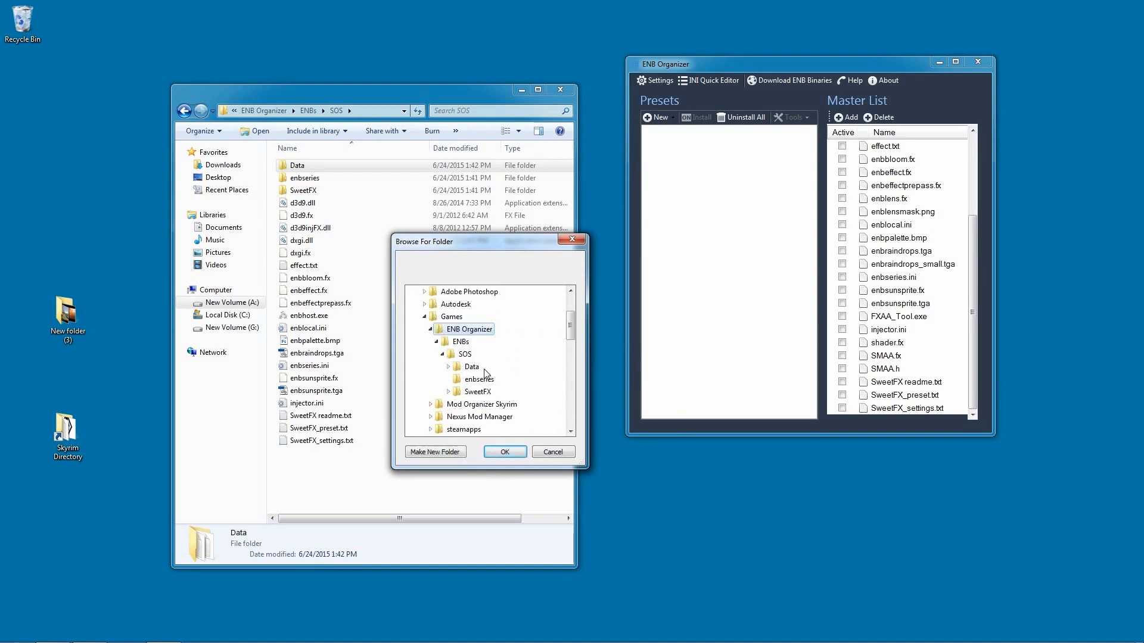
pyautogui.doubleClick(468, 368)
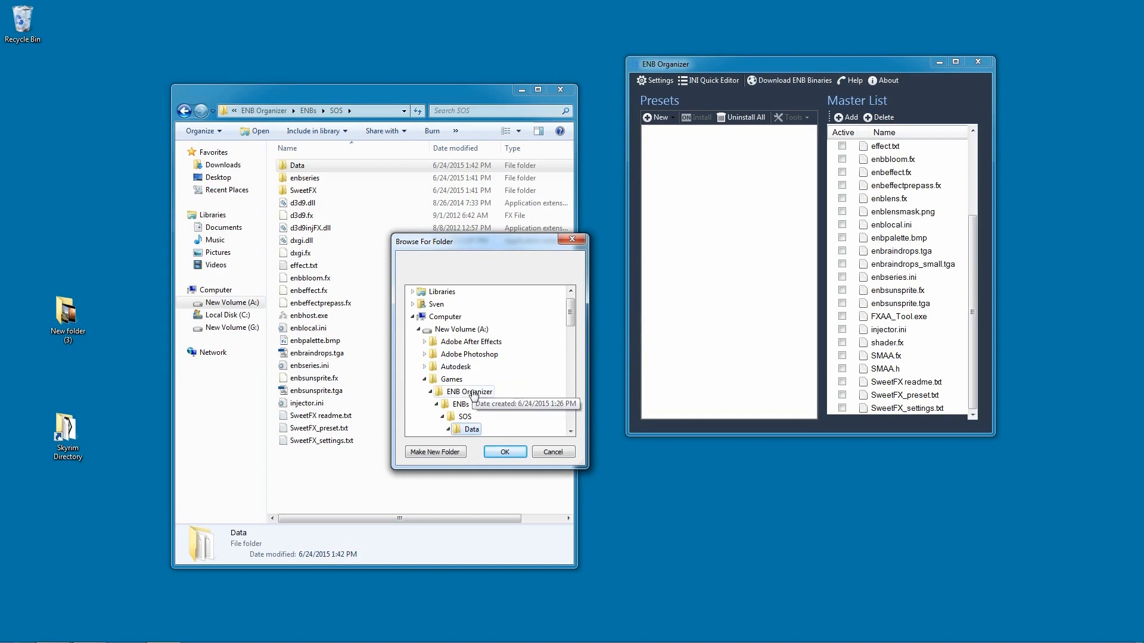
pyautogui.click(521, 454)
pyautogui.click(649, 132)
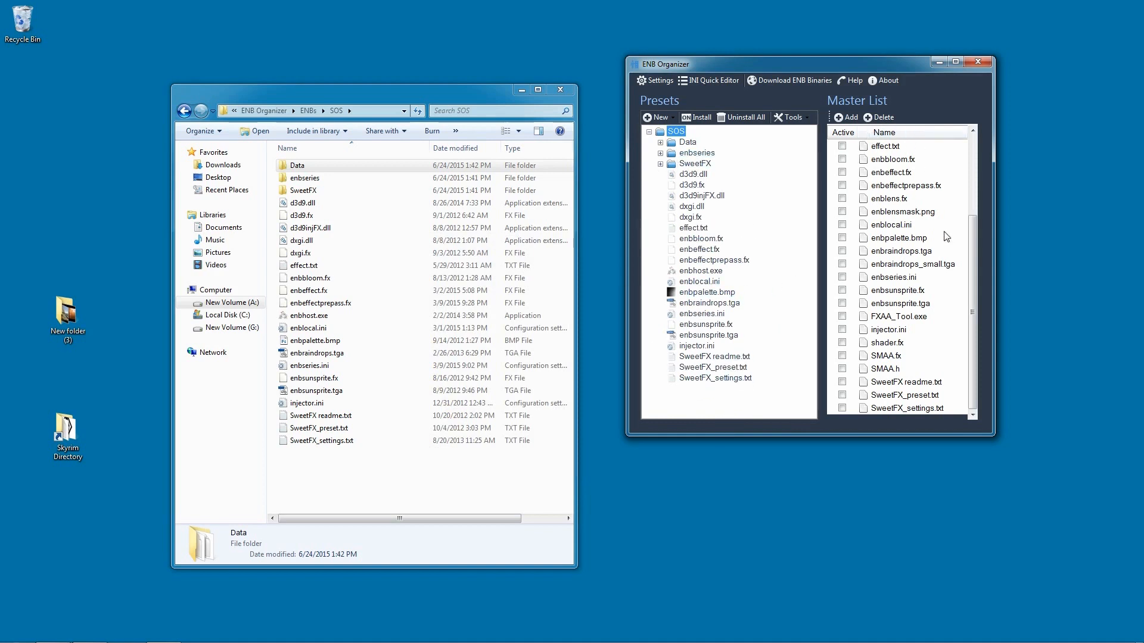
# Step: Begin adding an entry to the Master List and set its type to File
pyautogui.moveTo(972, 273); pyautogui.dragTo(961, 150)
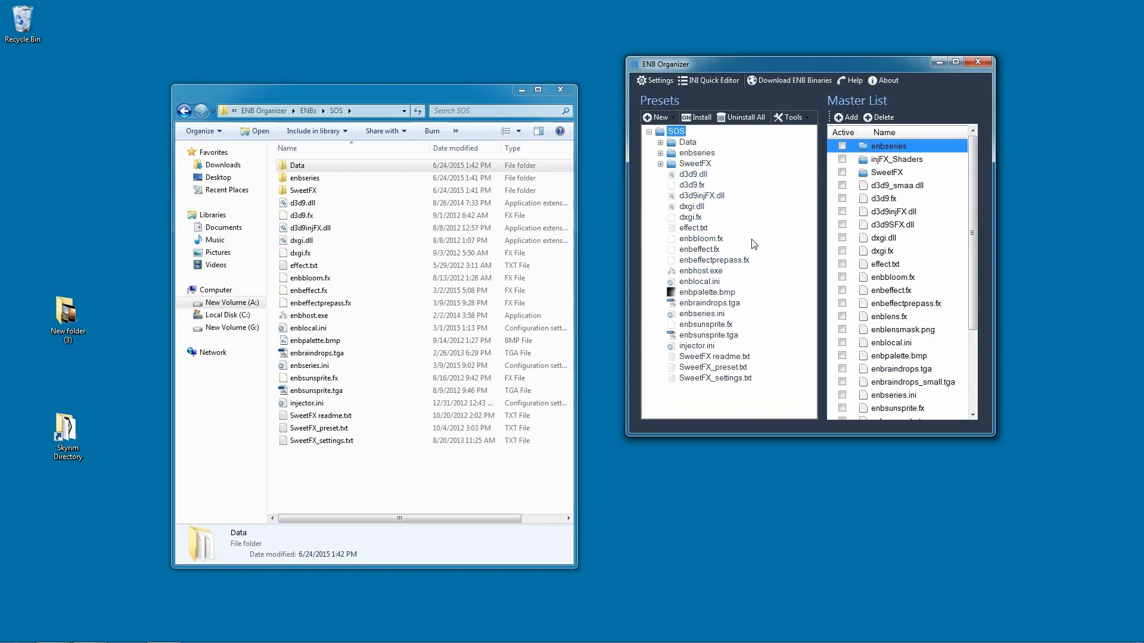
pyautogui.click(845, 117)
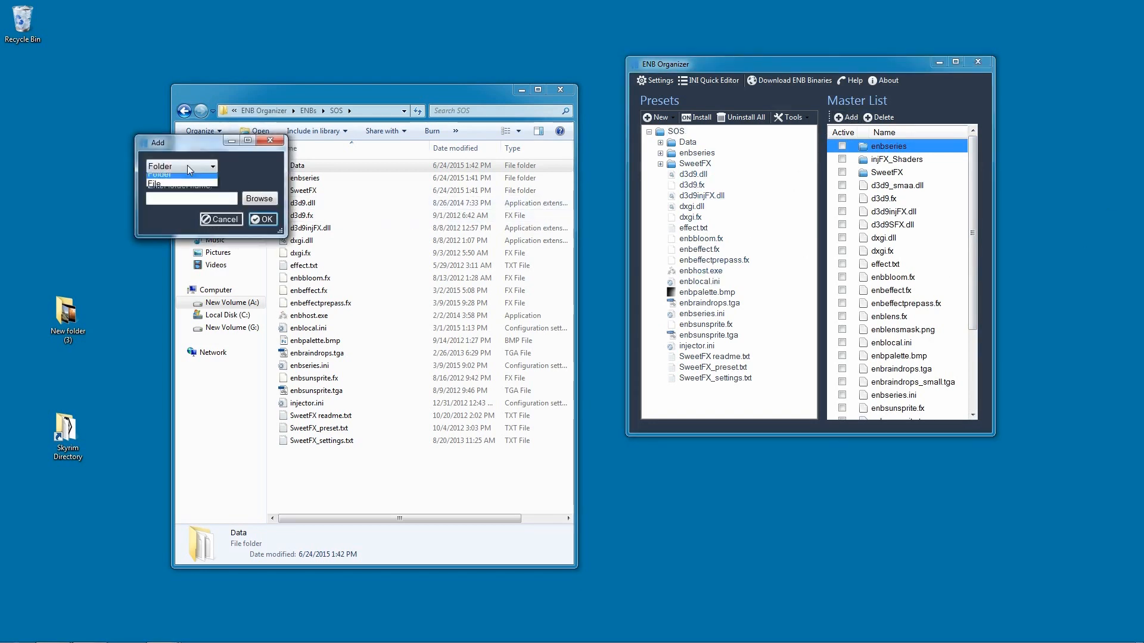
pyautogui.click(185, 184)
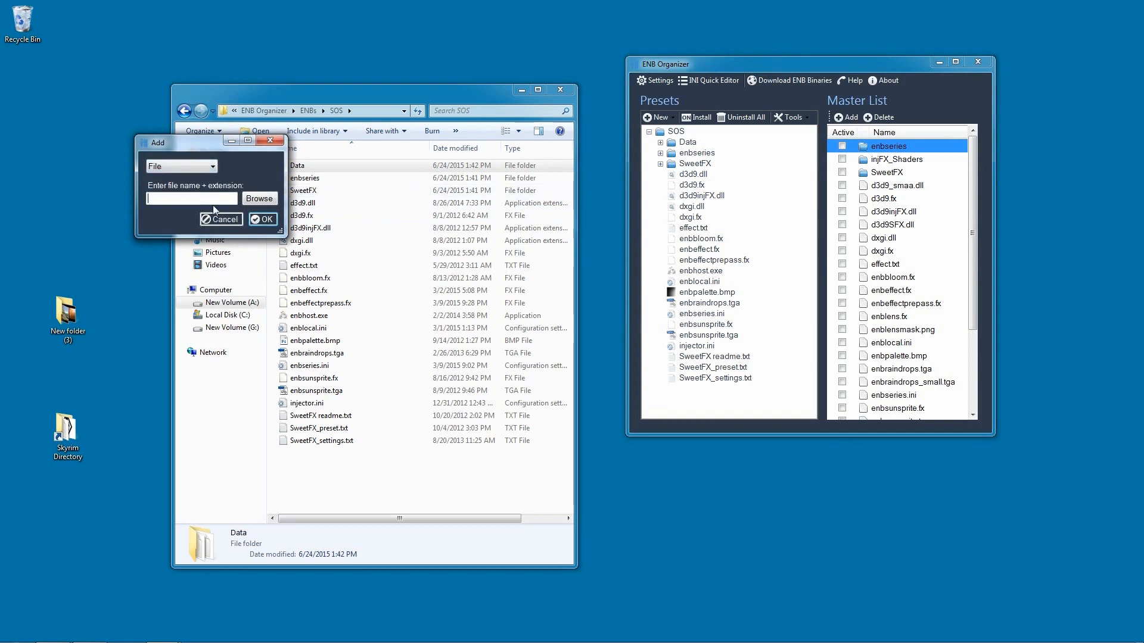
pyautogui.click(177, 170)
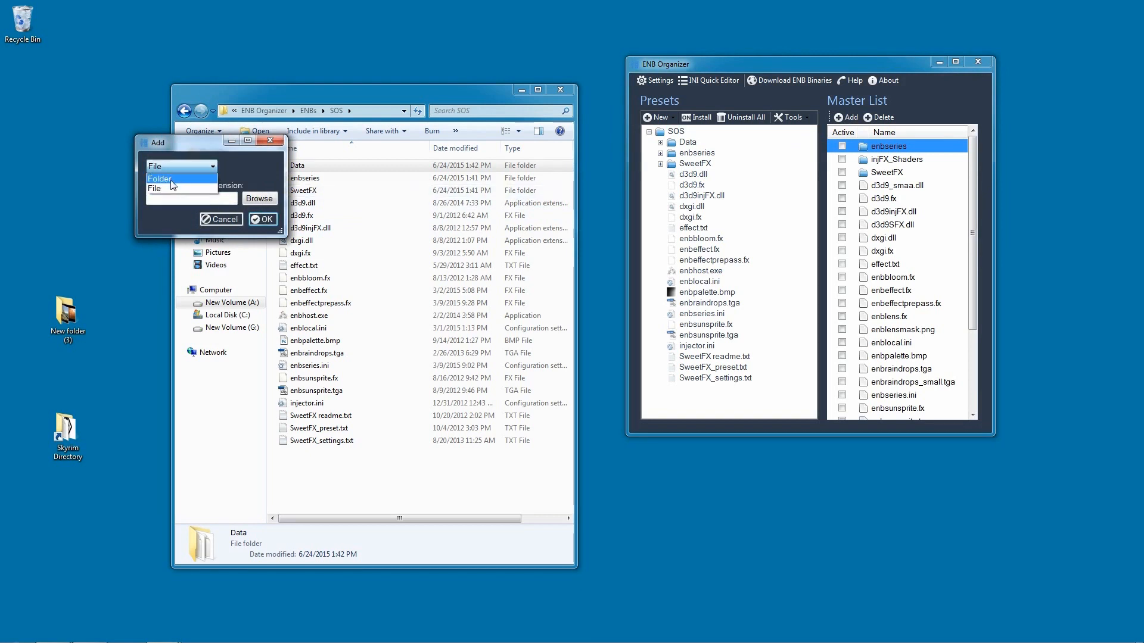
pyautogui.click(172, 189)
# Step: Browse to A:\Games\ENB Organizer\ENBs\SOS, choose d3d9.dll and add it to the Master List
pyautogui.click(248, 199)
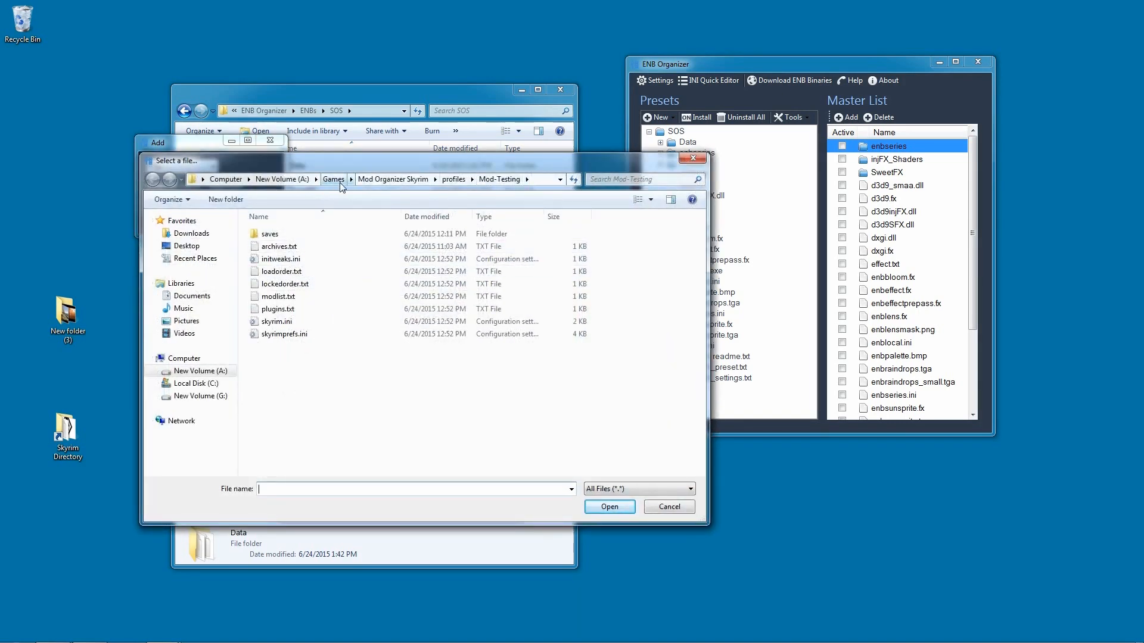
pyautogui.click(340, 182)
pyautogui.doubleClick(293, 235)
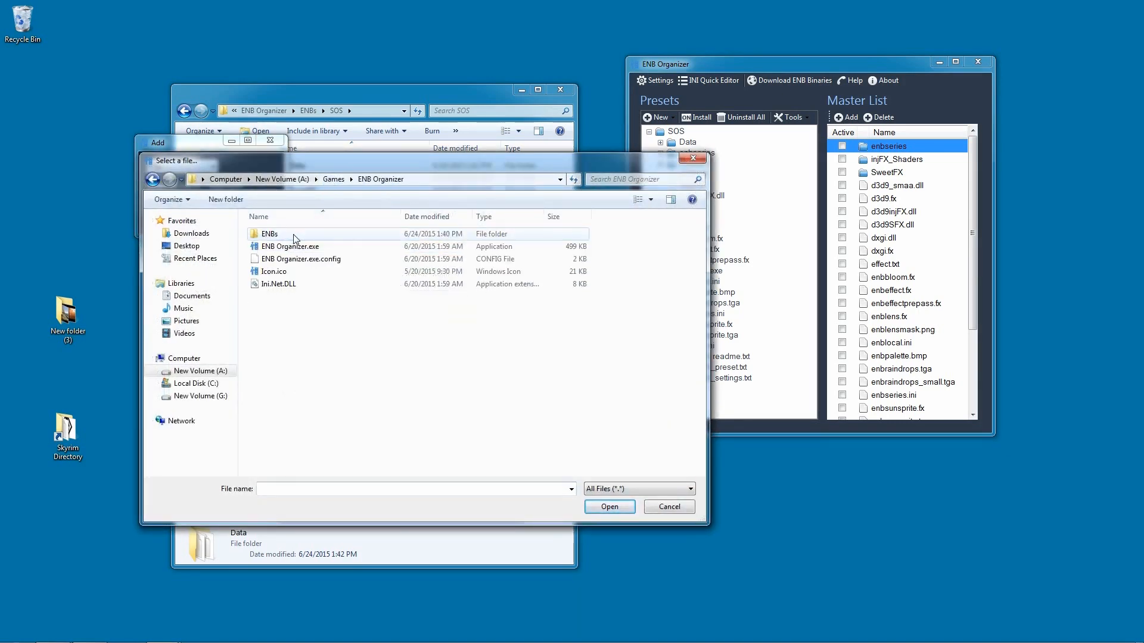
pyautogui.doubleClick(294, 235)
pyautogui.doubleClick(281, 235)
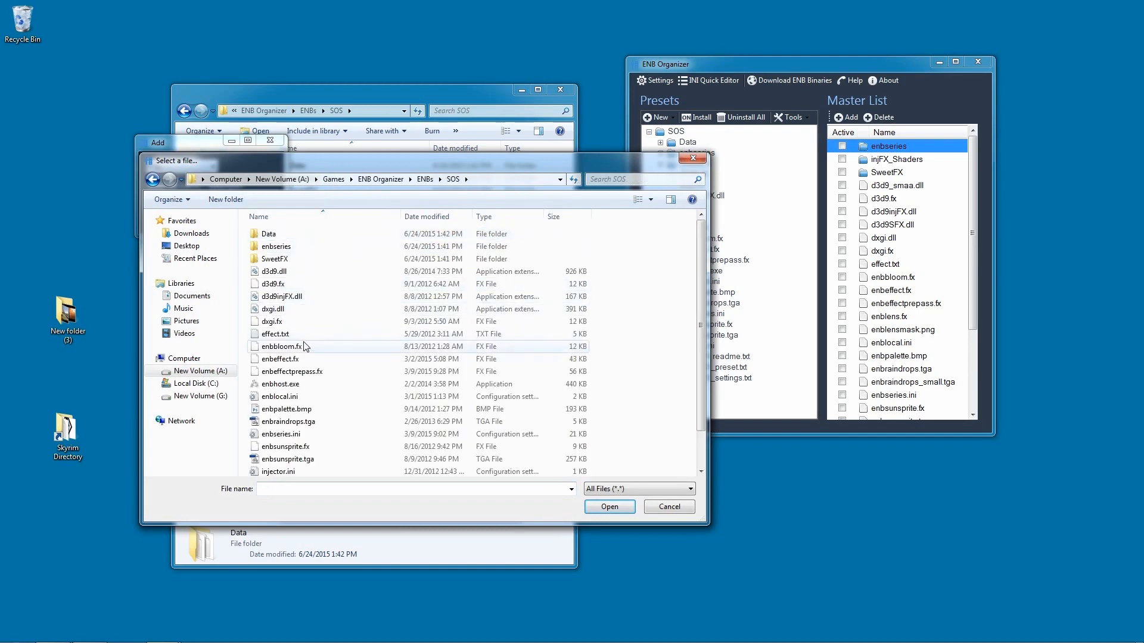
pyautogui.click(278, 272)
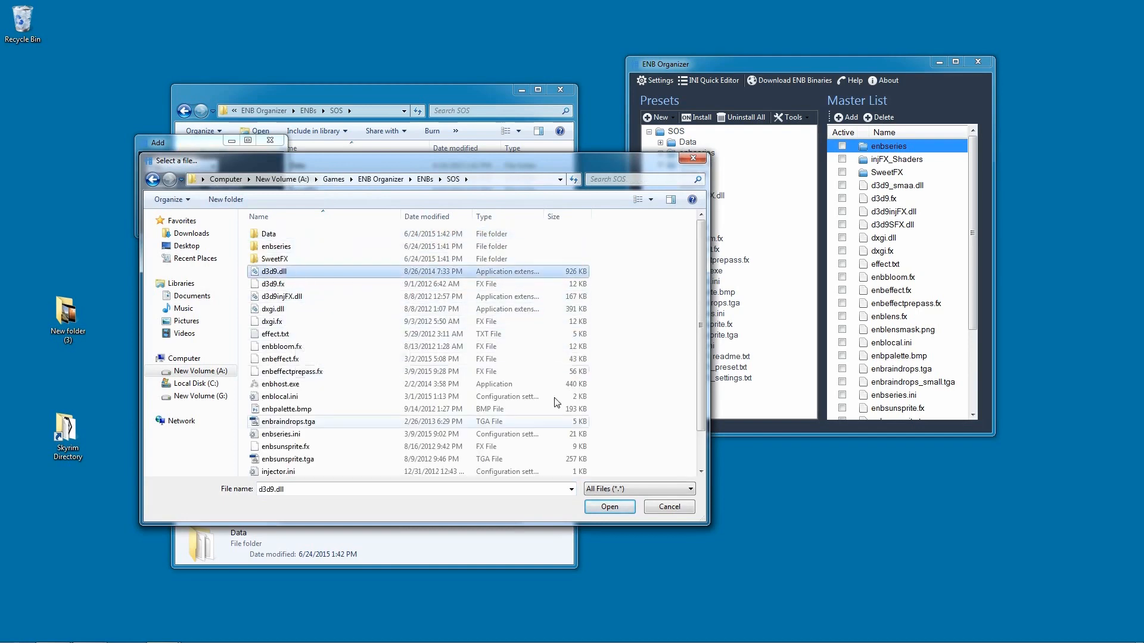
pyautogui.click(595, 507)
pyautogui.click(256, 218)
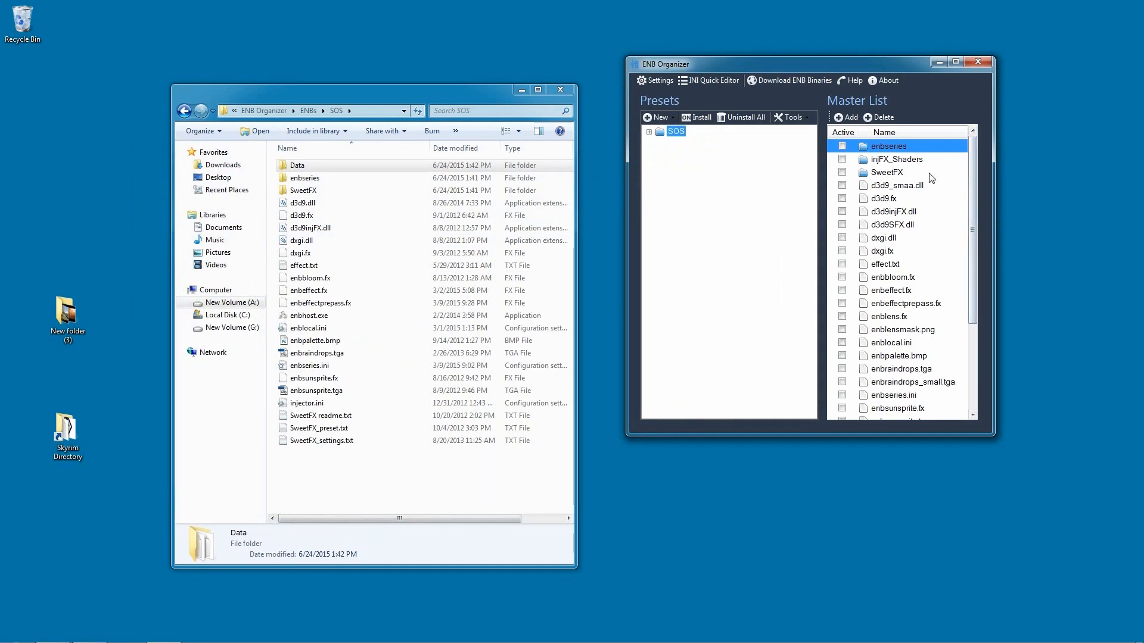
# Step: Add enbhost.exe from the SOS folder to the Master List as a File entry and check the end of the list
pyautogui.click(845, 118)
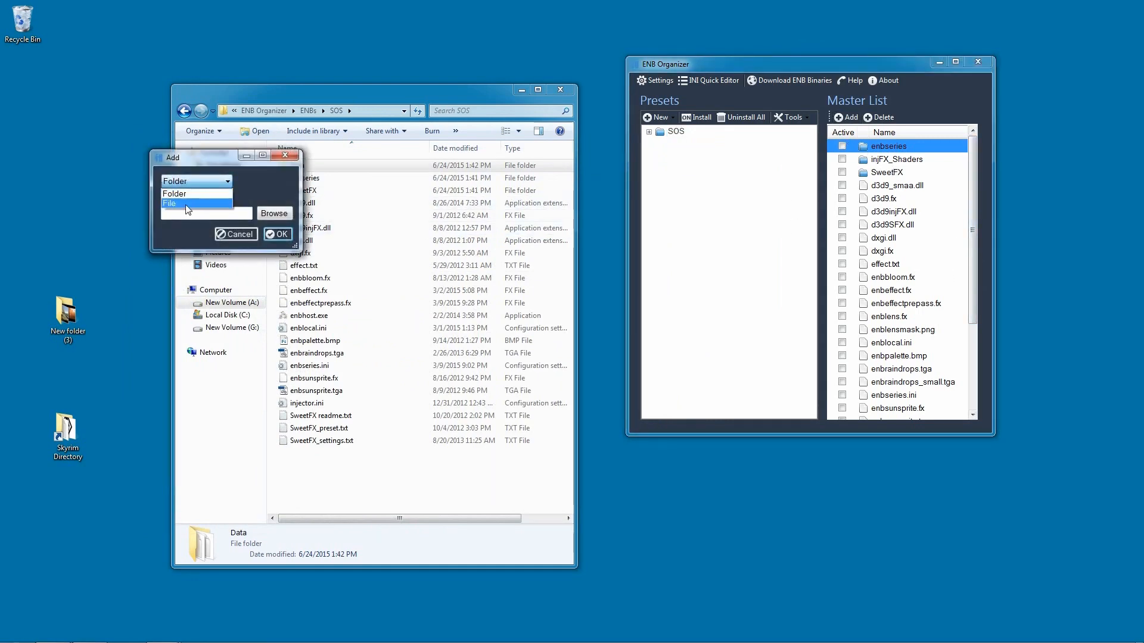
pyautogui.click(185, 205)
pyautogui.click(272, 217)
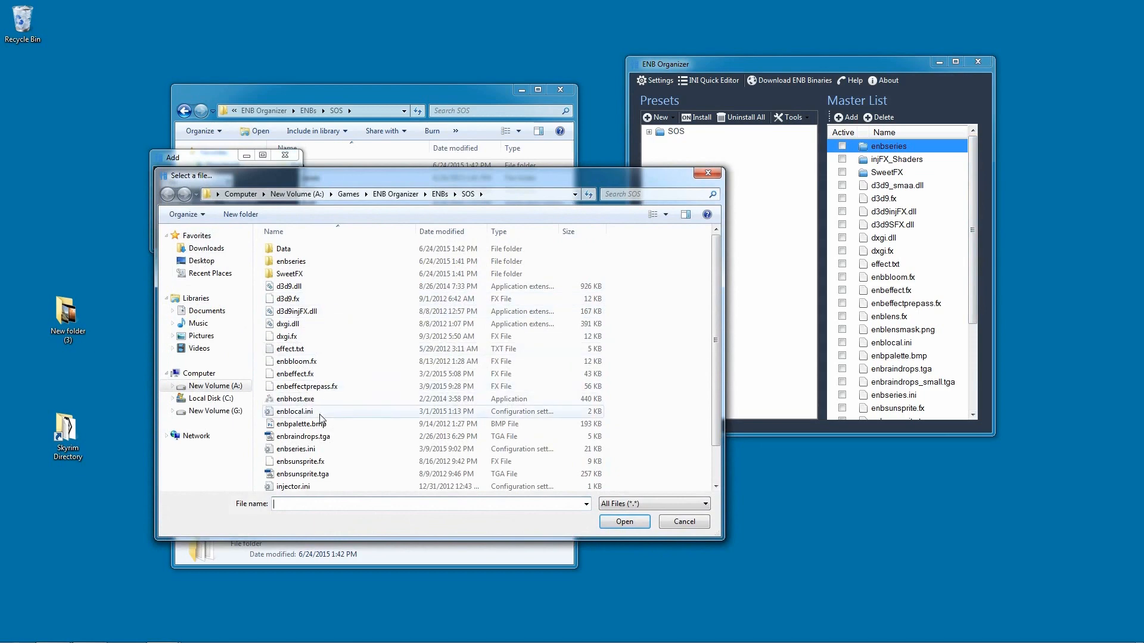
pyautogui.click(304, 399)
pyautogui.click(620, 522)
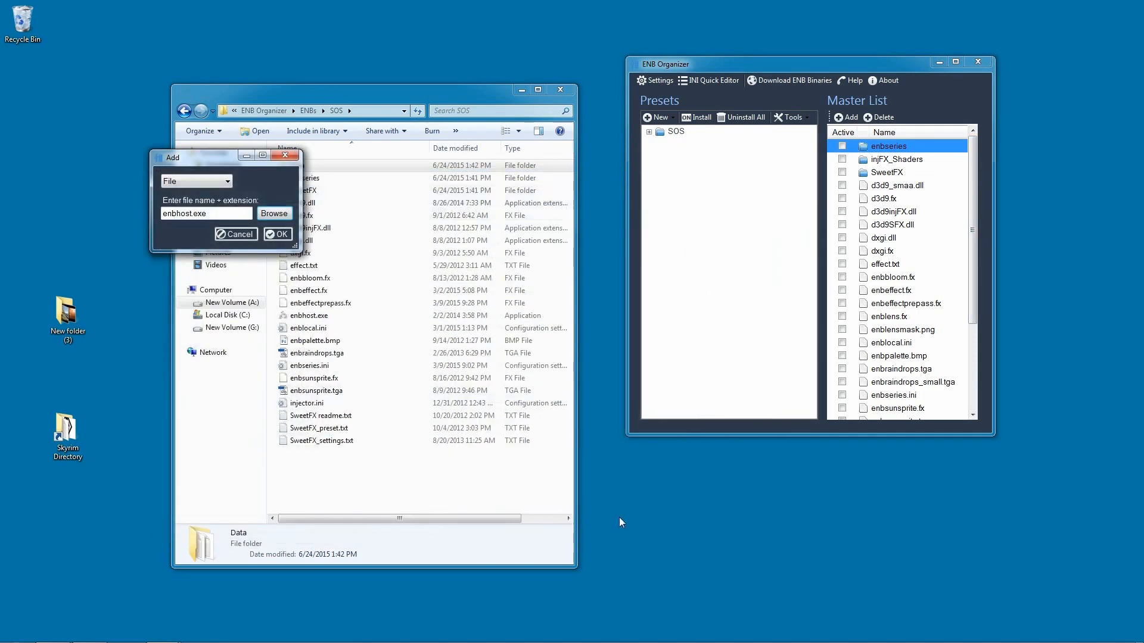
pyautogui.click(268, 233)
pyautogui.moveTo(972, 228); pyautogui.dragTo(971, 323)
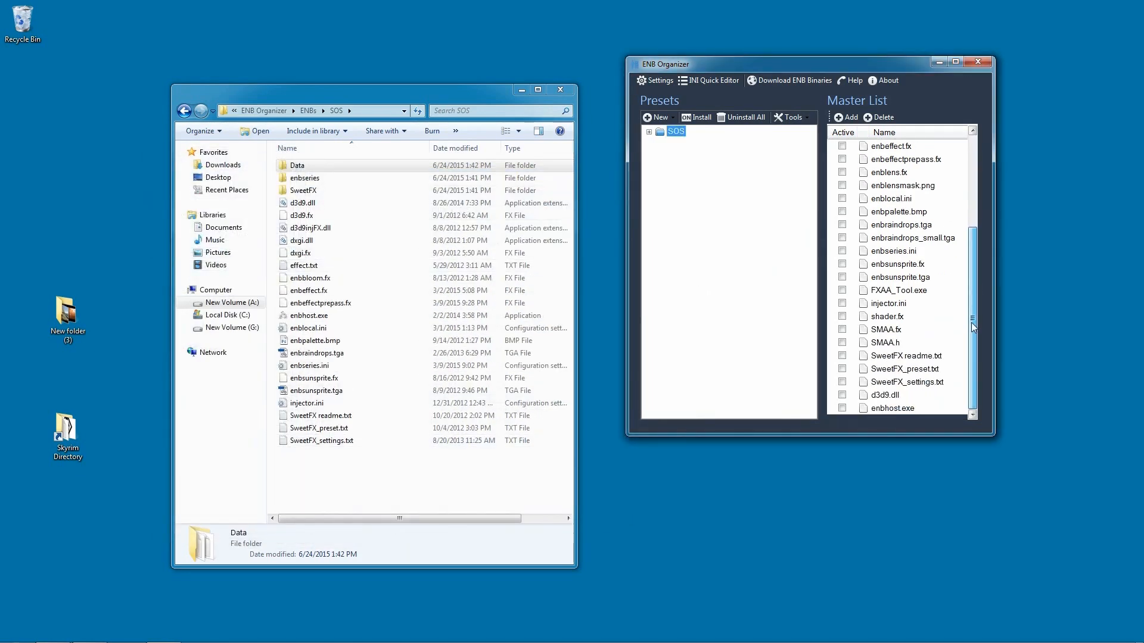
# Step: Look inside the SOS Data folder, go back to SOS and return to ENB Organizer
pyautogui.doubleClick(297, 168)
pyautogui.click(185, 110)
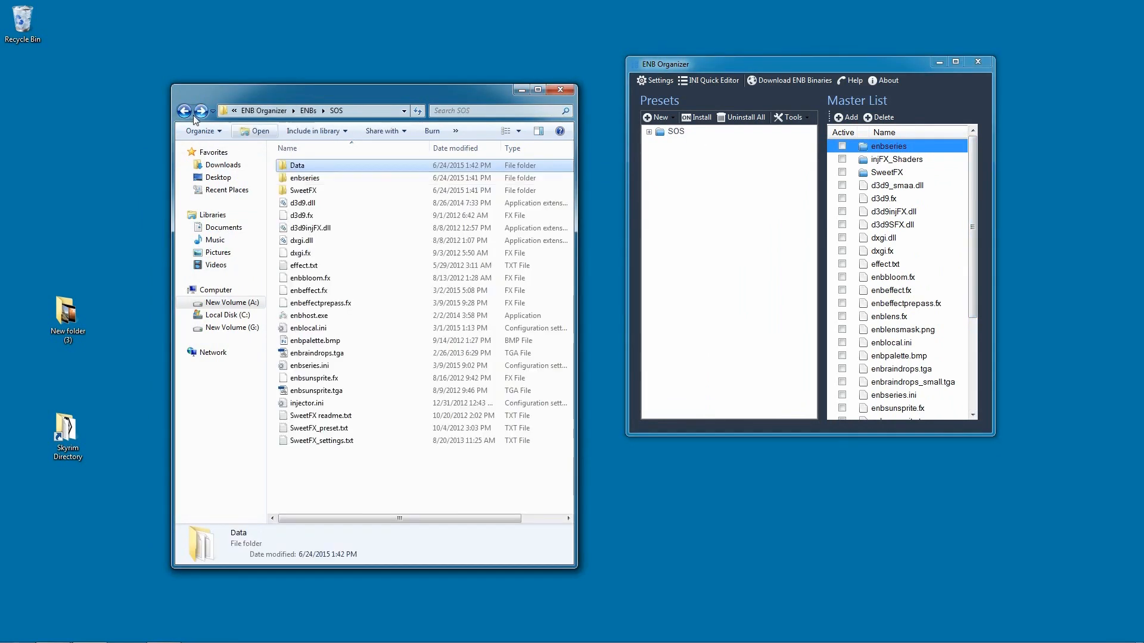
pyautogui.click(830, 222)
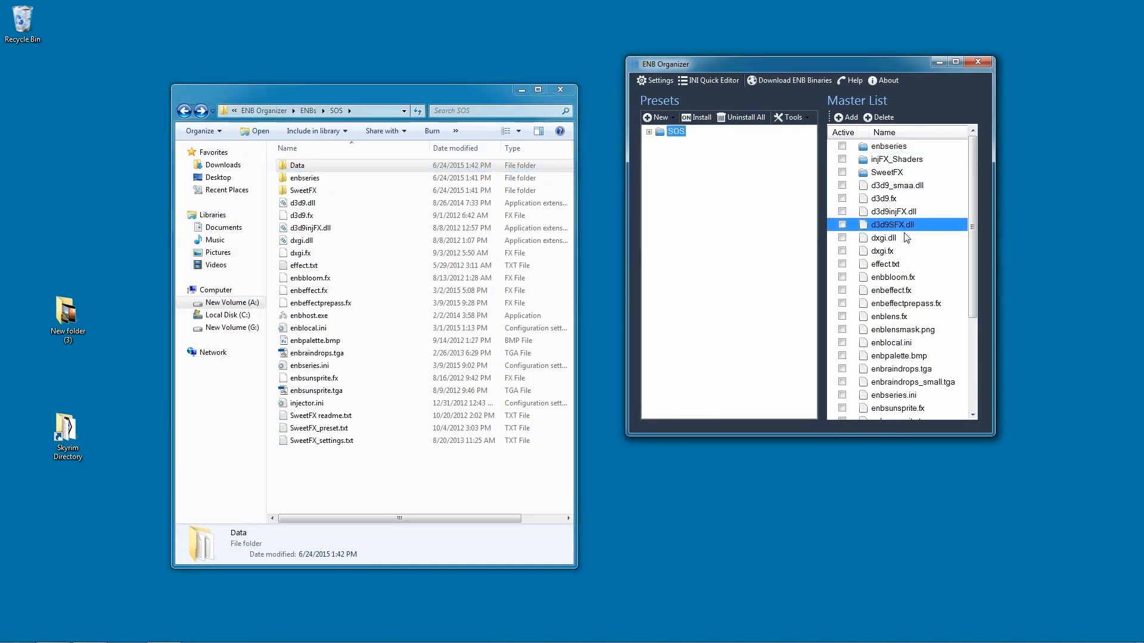
# Step: Try to add the Data folder from A:\Games\ENB Organizer\ENBs\SOS to the Master List as a Folder entry
pyautogui.click(847, 118)
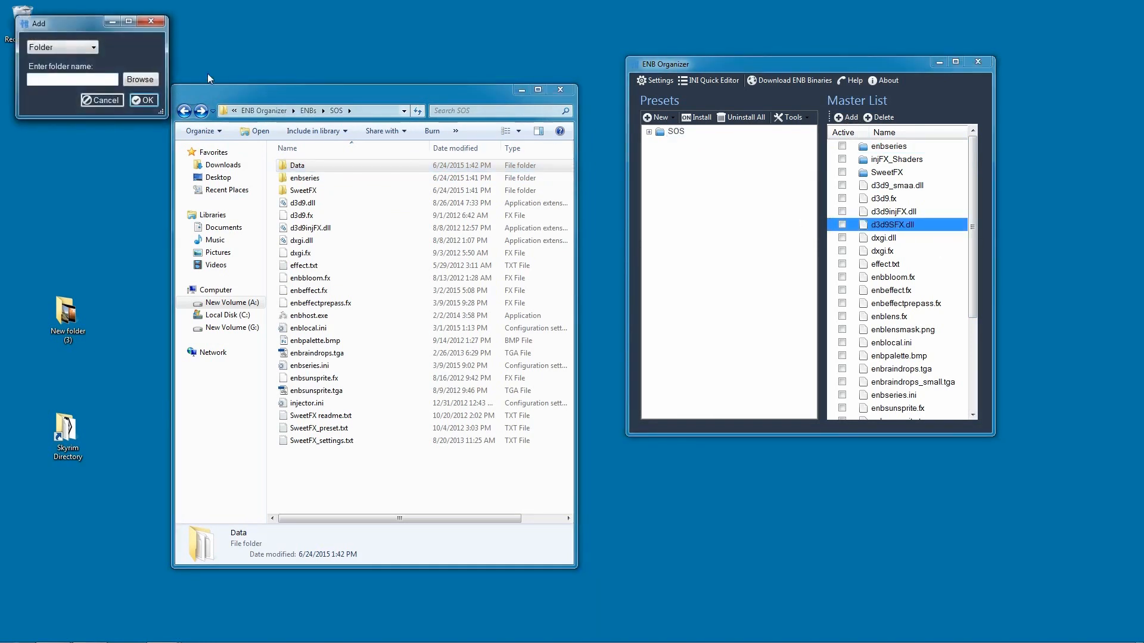
pyautogui.click(51, 50)
pyautogui.click(59, 56)
pyautogui.click(149, 81)
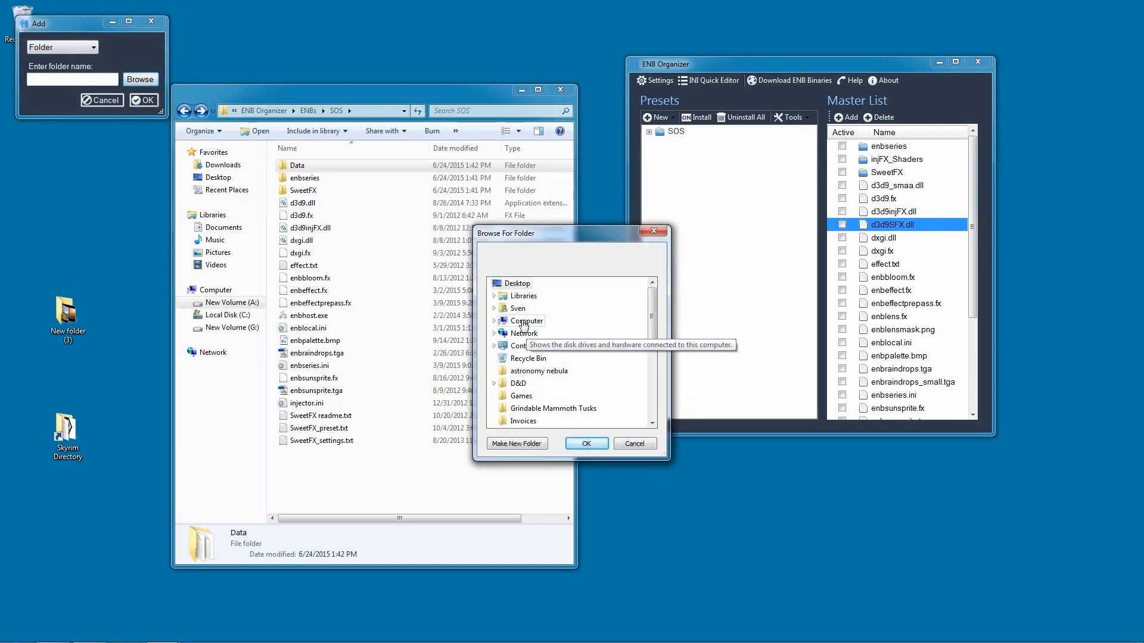
pyautogui.doubleClick(524, 322)
pyautogui.doubleClick(540, 333)
pyautogui.doubleClick(533, 384)
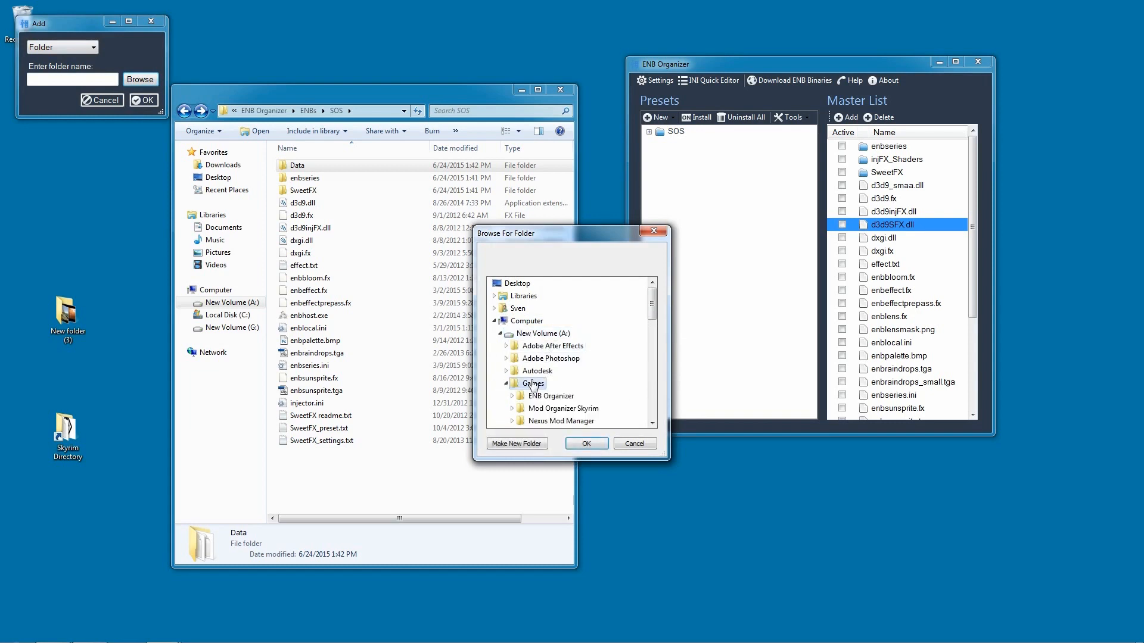
pyautogui.doubleClick(534, 396)
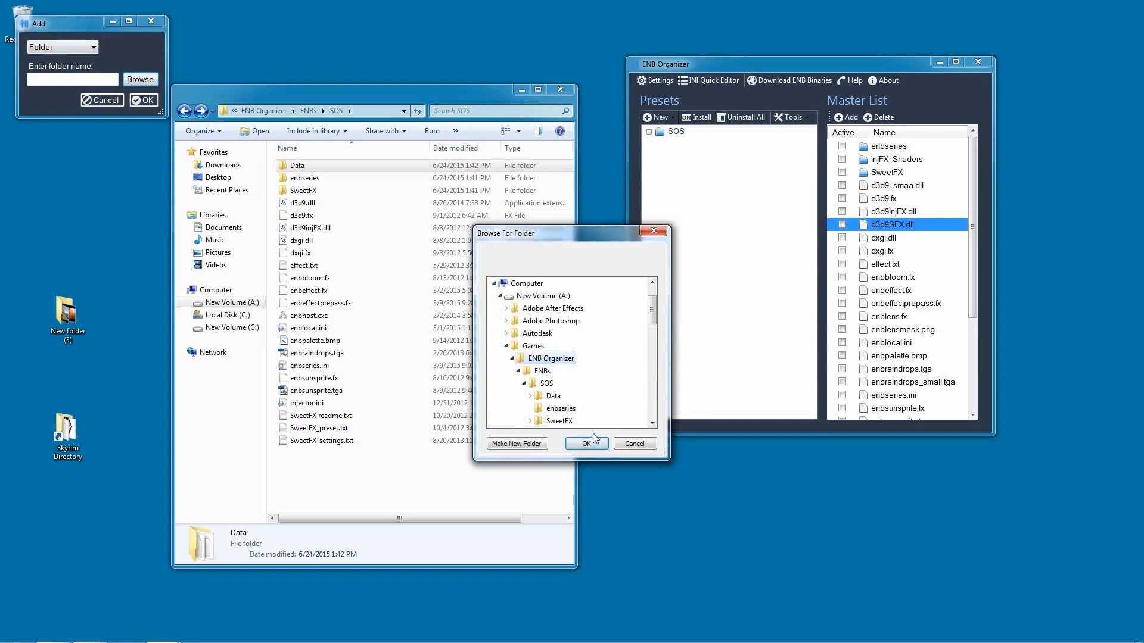
pyautogui.click(553, 397)
pyautogui.click(587, 443)
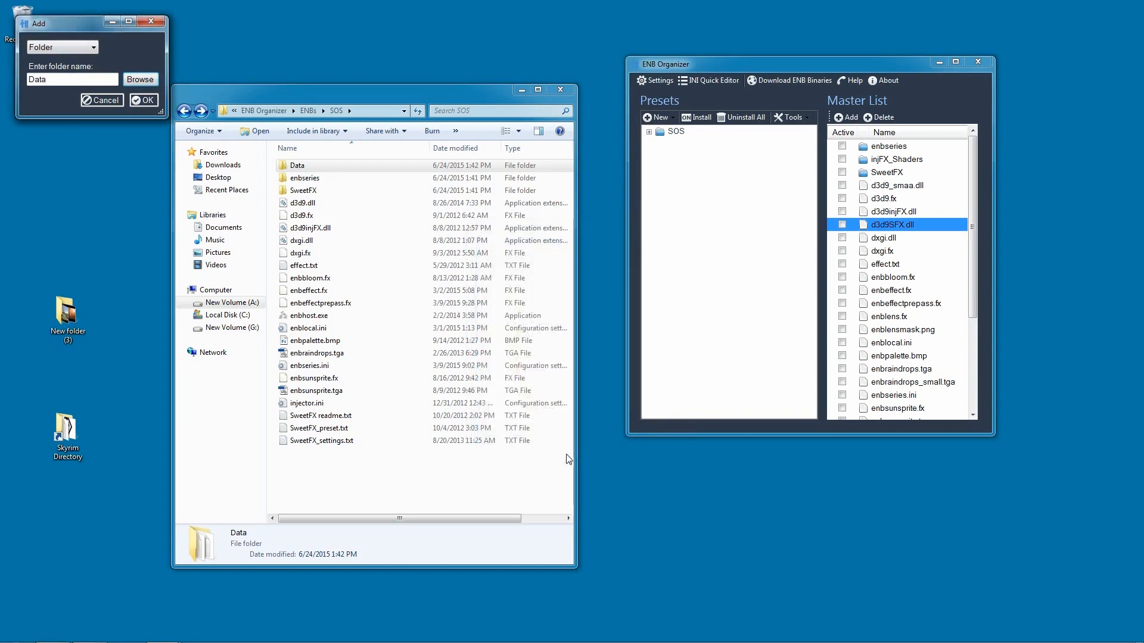
pyautogui.moveTo(91, 27); pyautogui.dragTo(423, 232)
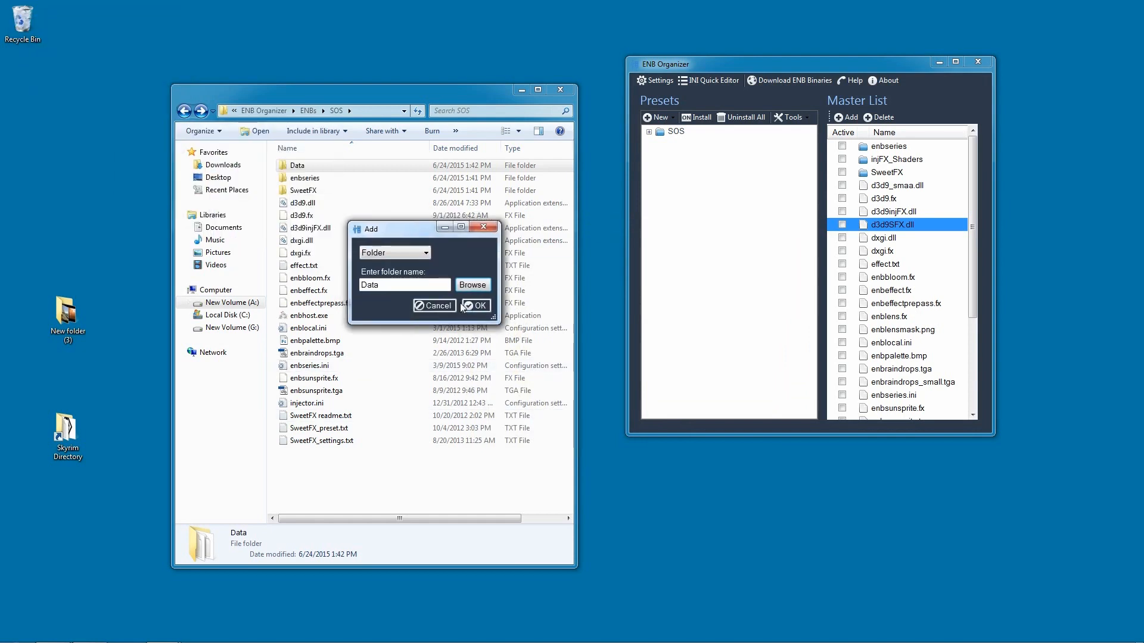
pyautogui.click(477, 306)
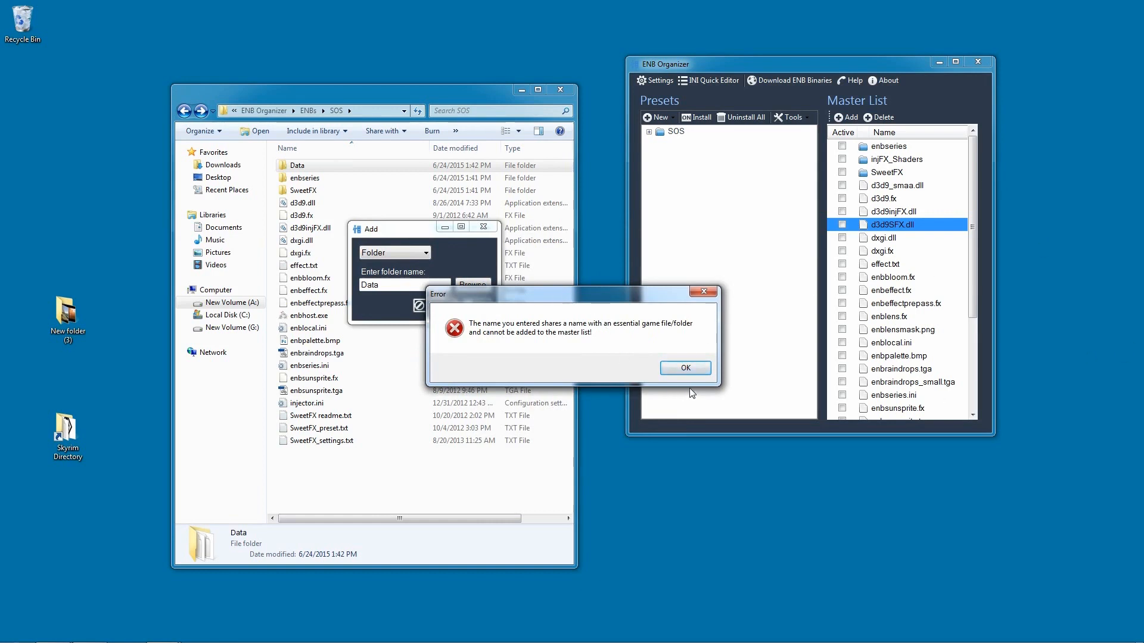
pyautogui.click(688, 367)
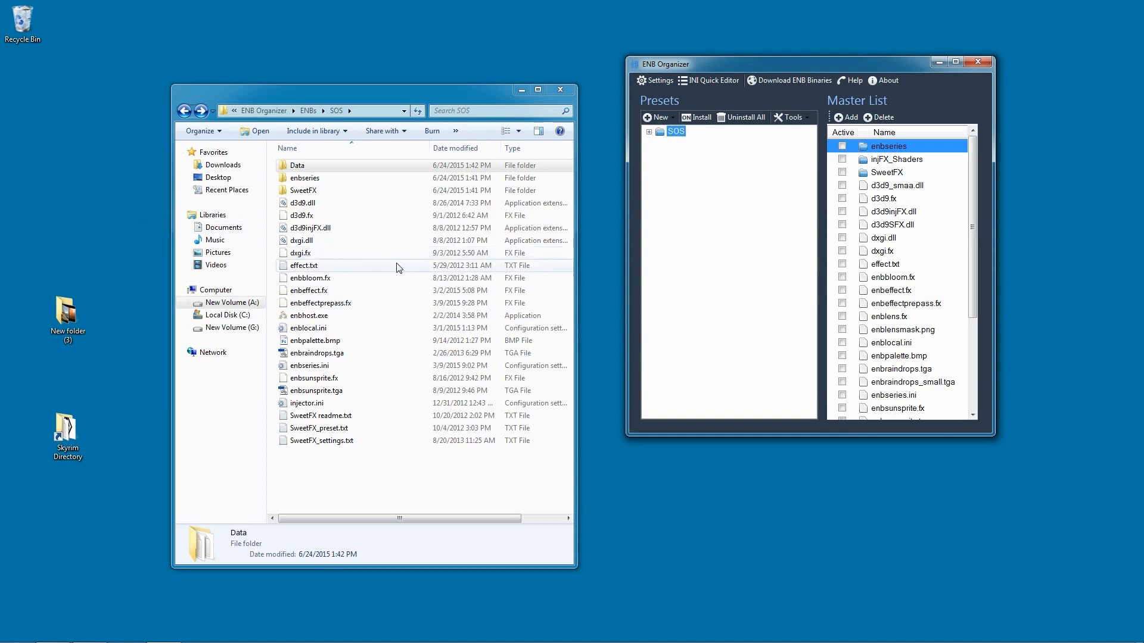
# Step: Point out the Data folder in the SOS window and expand the SOS preset in ENB Organizer
pyautogui.click(483, 477)
pyautogui.click(300, 169)
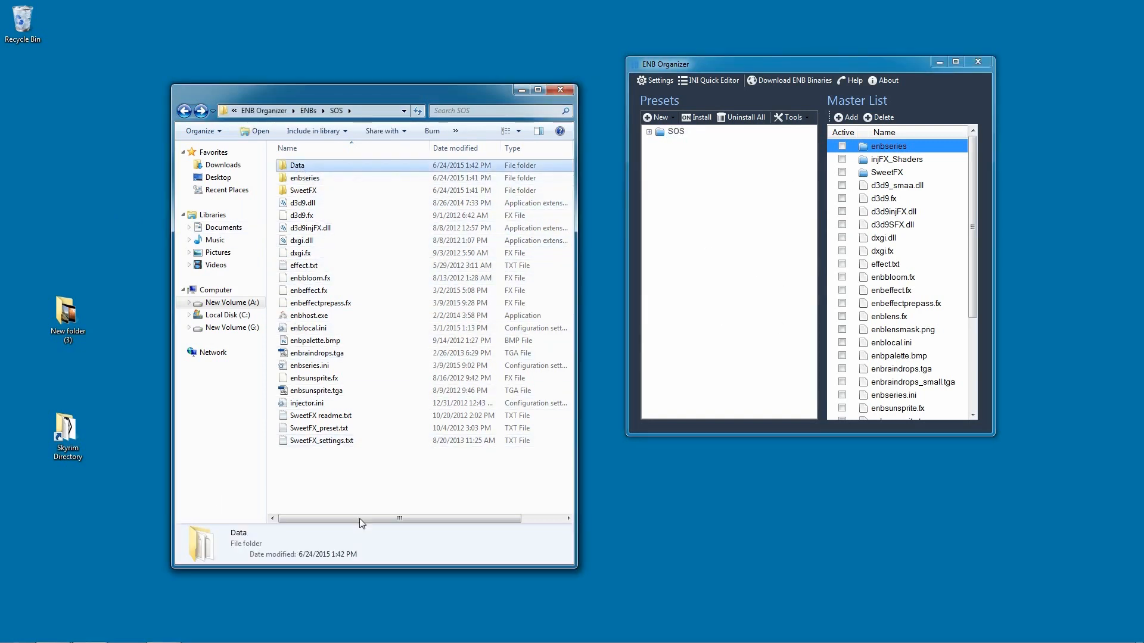
pyautogui.click(777, 219)
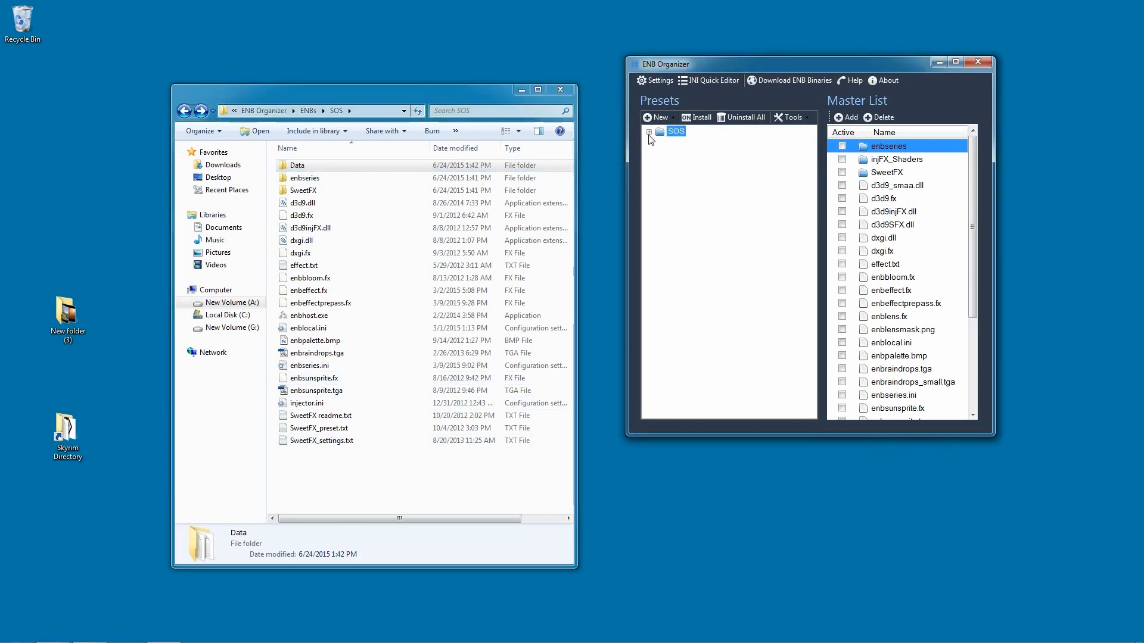
pyautogui.click(649, 133)
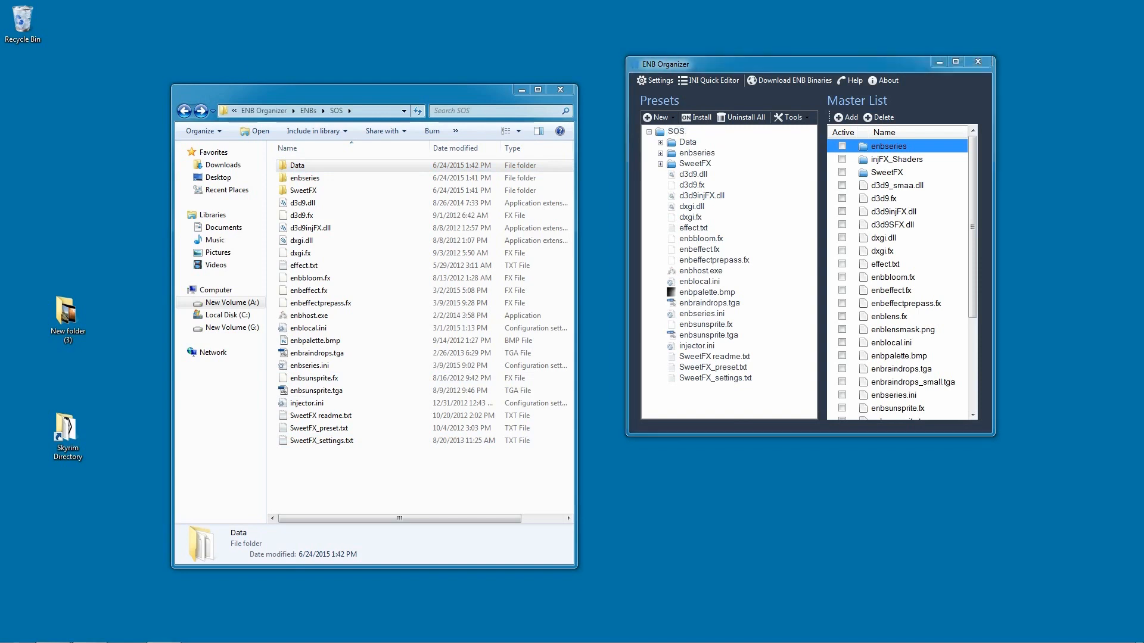
# Step: Open Skyrim's Data folder through the Skyrim Directory shortcut, place its window beside the SOS window, and open the SOS Data folder
pyautogui.click(80, 437)
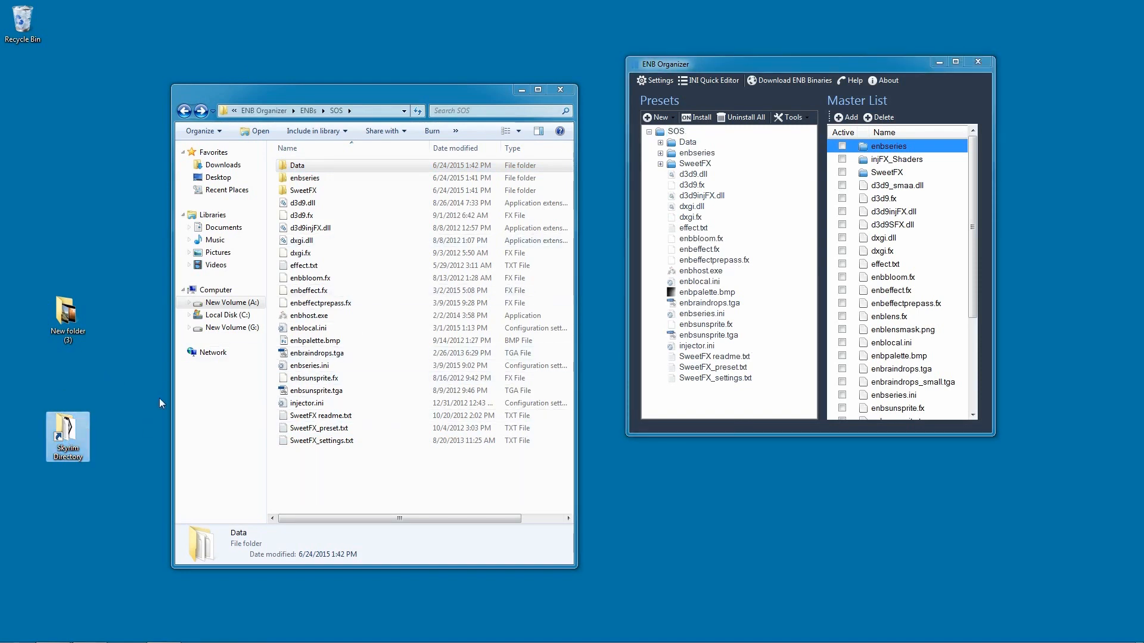
pyautogui.doubleClick(70, 448)
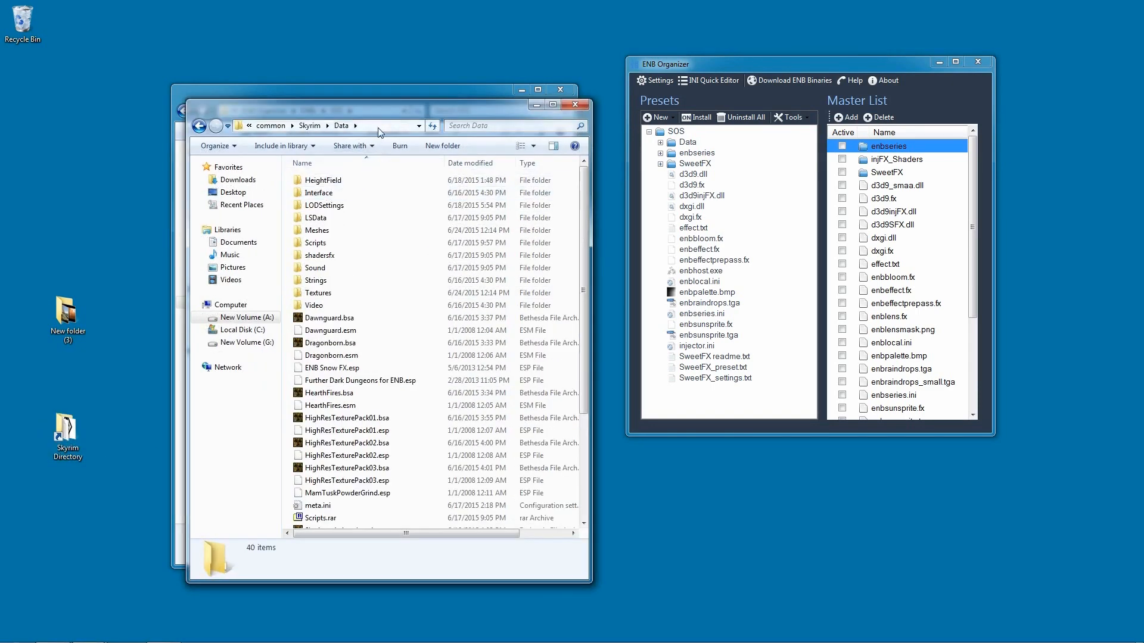
pyautogui.moveTo(377, 111); pyautogui.dragTo(707, 136)
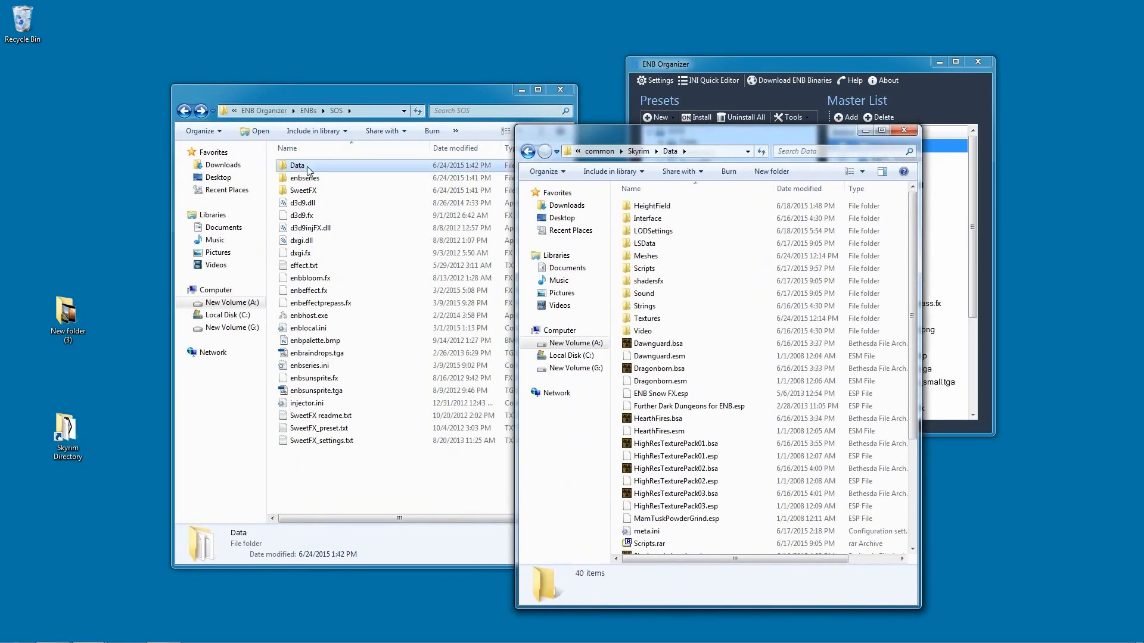
pyautogui.doubleClick(298, 165)
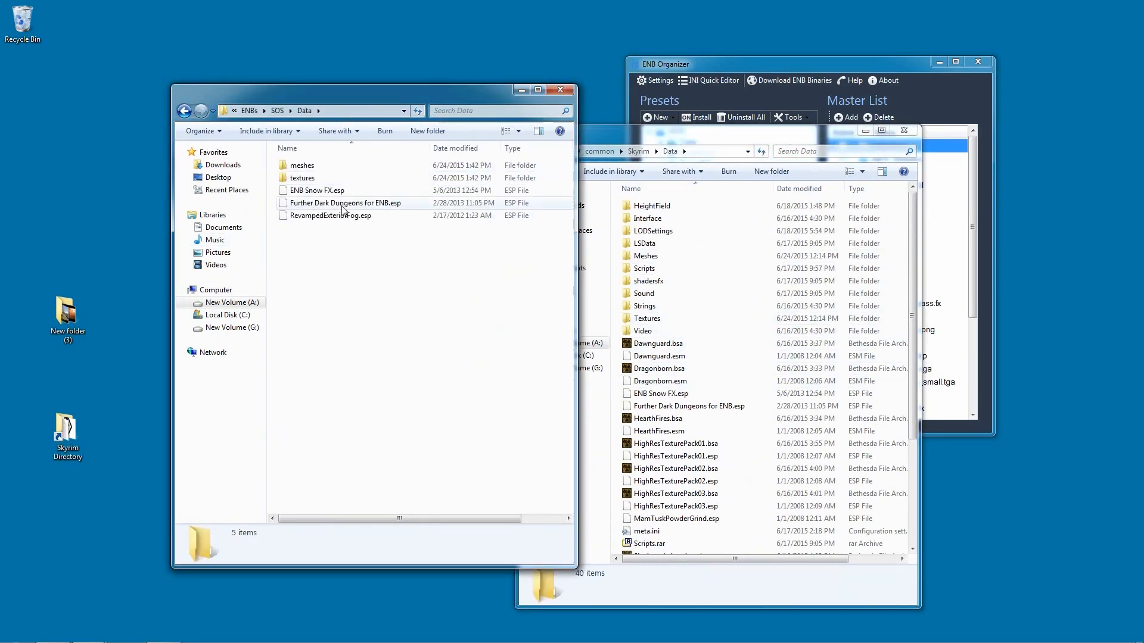
# Step: Transfer the meshes and textures folders from SOS Data into Skyrim's Data folder, merging them with the existing folders
pyautogui.click(301, 166)
pyautogui.keyDown('shift'); pyautogui.click(302, 178); pyautogui.keyUp('shift')
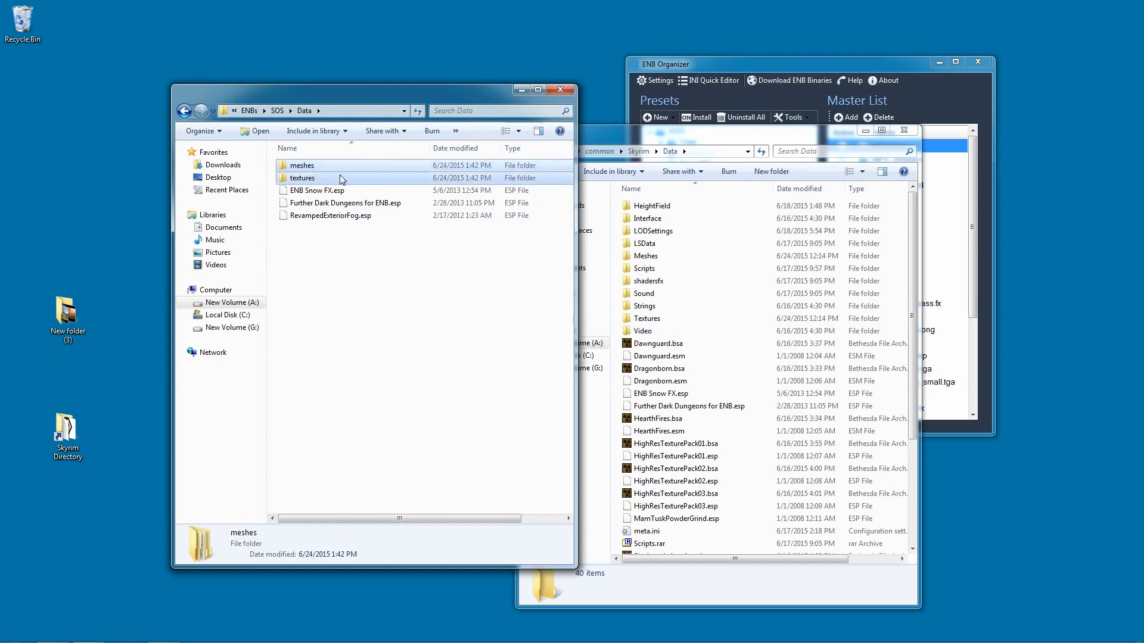
pyautogui.moveTo(302, 178); pyautogui.dragTo(325, 185)
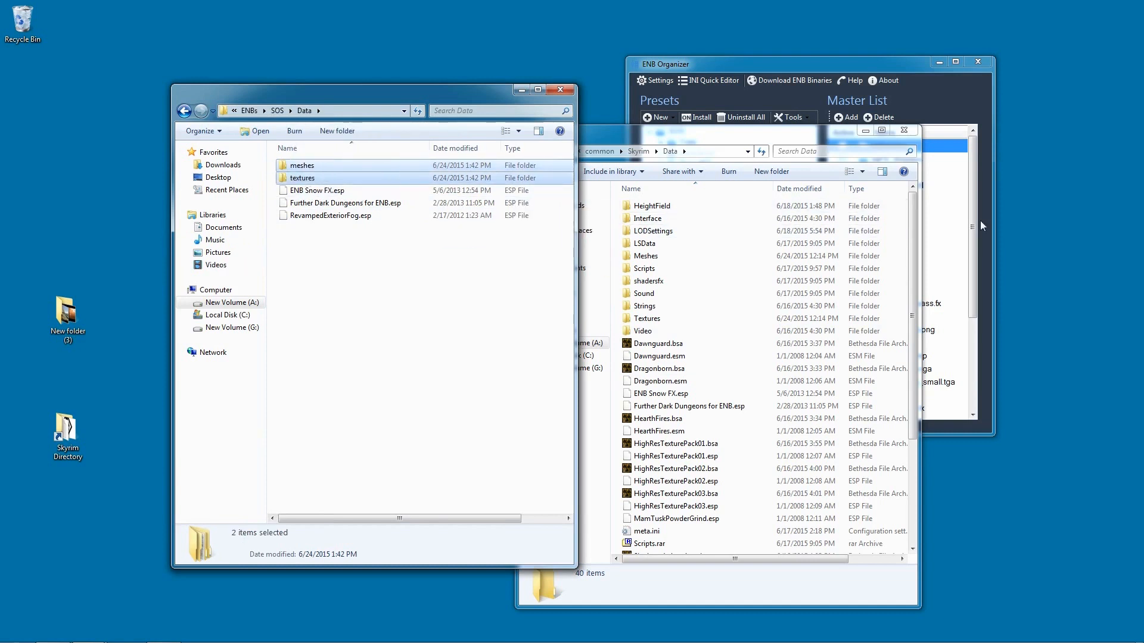
pyautogui.moveTo(615, 226); pyautogui.dragTo(617, 232)
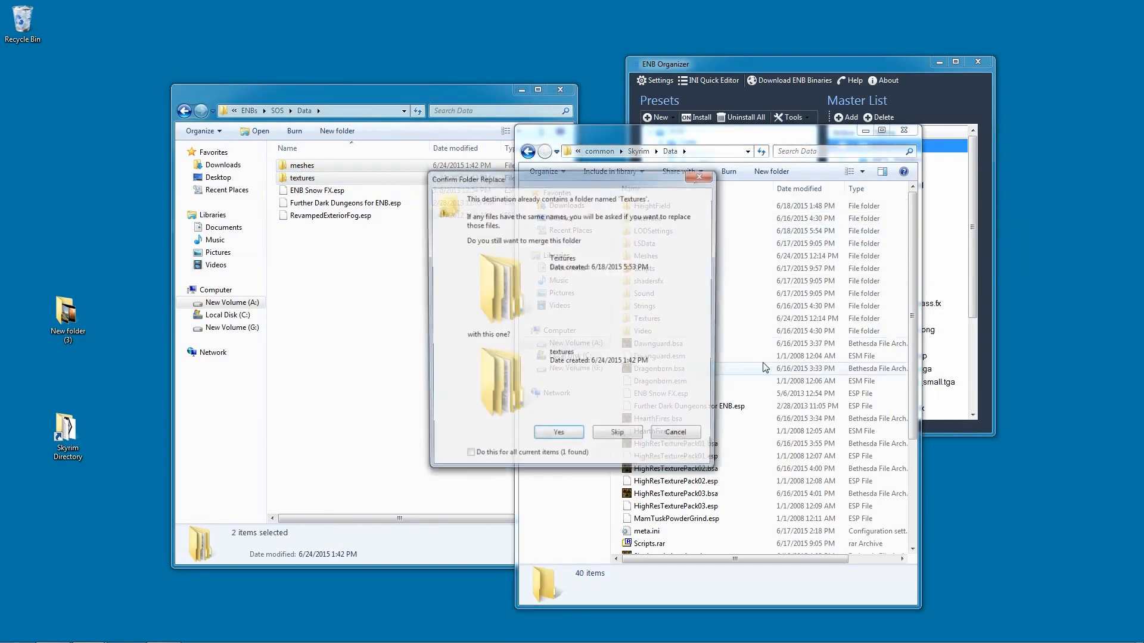
pyautogui.click(558, 437)
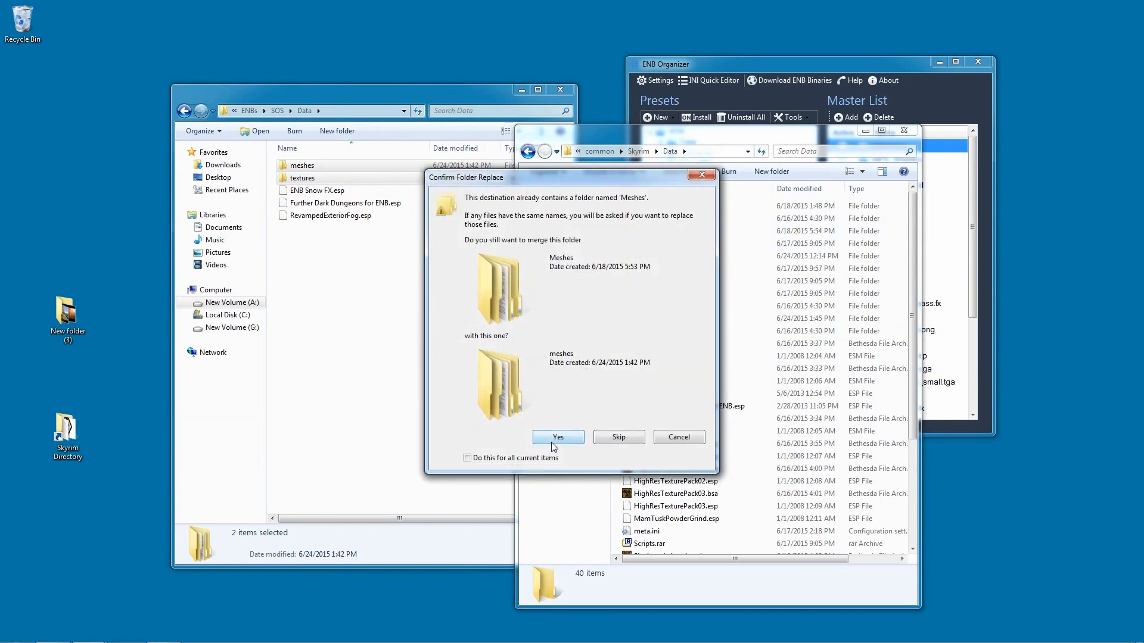
pyautogui.click(556, 441)
# Step: Compare the SOS .esp plugins with those in Skyrim's Data folder and move RevampedExteriorFog.esp into it
pyautogui.click(312, 233)
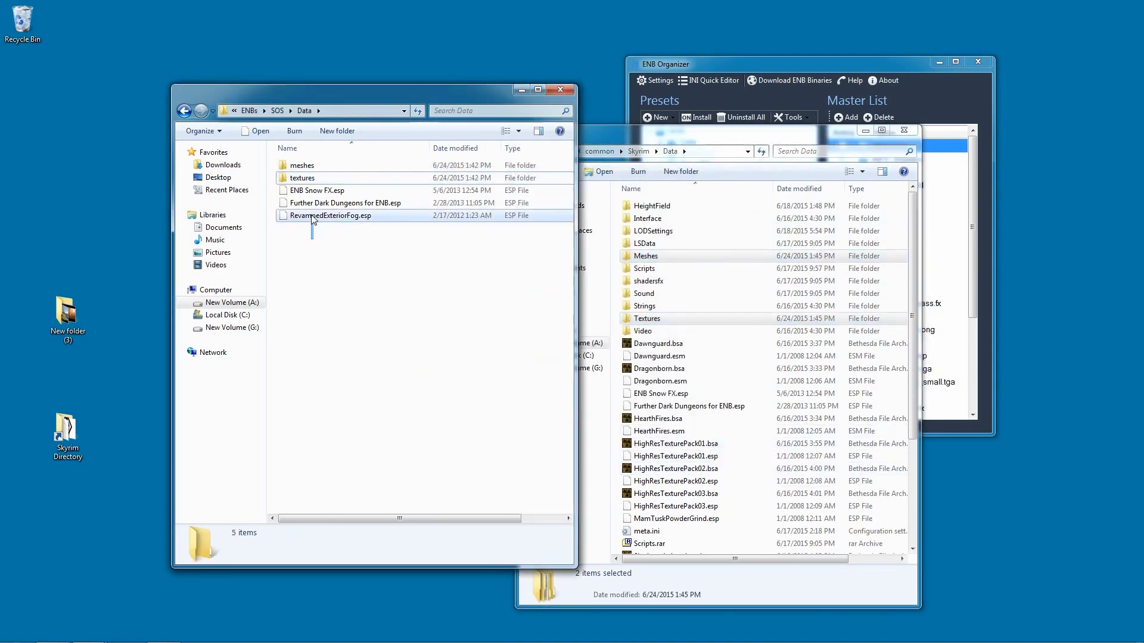
pyautogui.moveTo(311, 215); pyautogui.dragTo(316, 200)
pyautogui.click(689, 385)
pyautogui.click(684, 394)
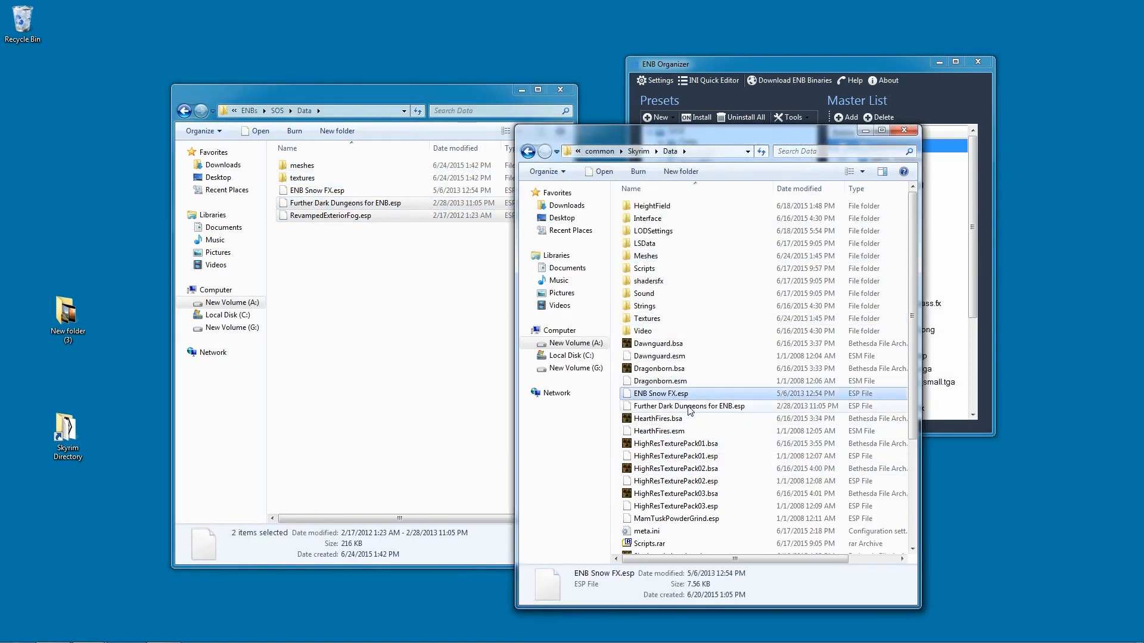
pyautogui.click(690, 406)
pyautogui.scroll(-4, 704, 536)
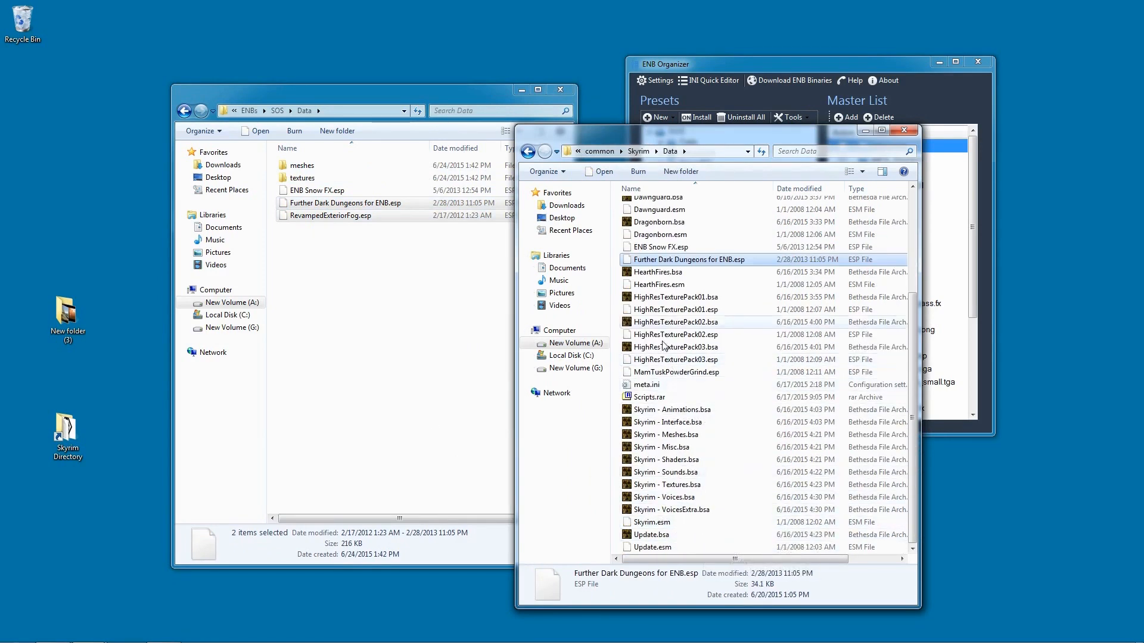
pyautogui.scroll(1, 664, 346)
pyautogui.click(331, 216)
pyautogui.moveTo(330, 216); pyautogui.dragTo(754, 390)
pyautogui.scroll(-2, 715, 417)
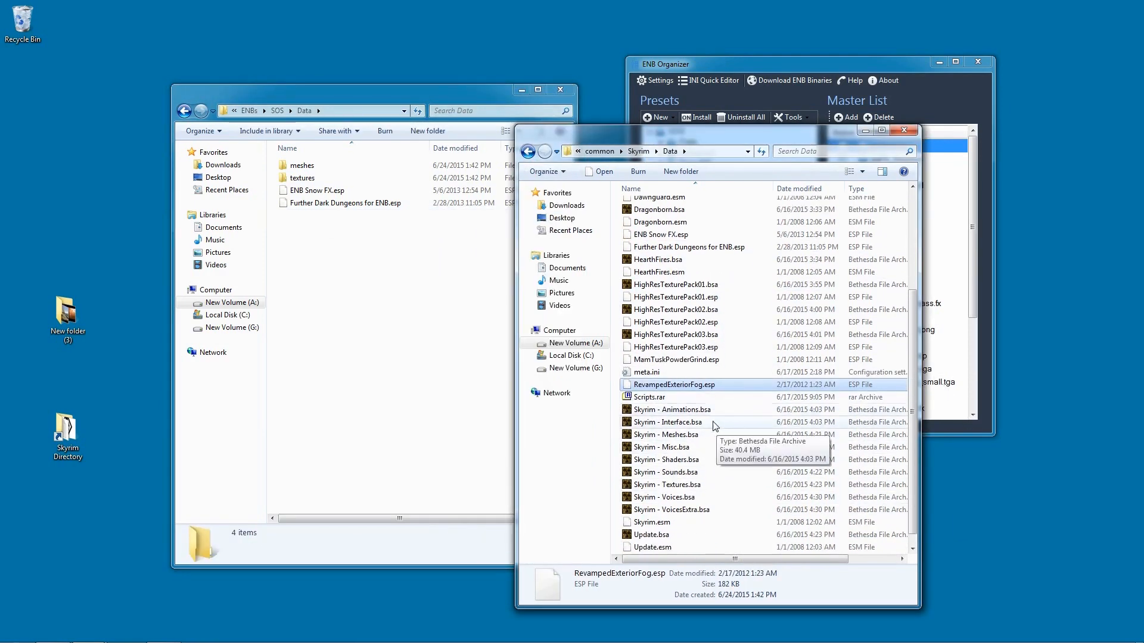
pyautogui.scroll(4, 715, 358)
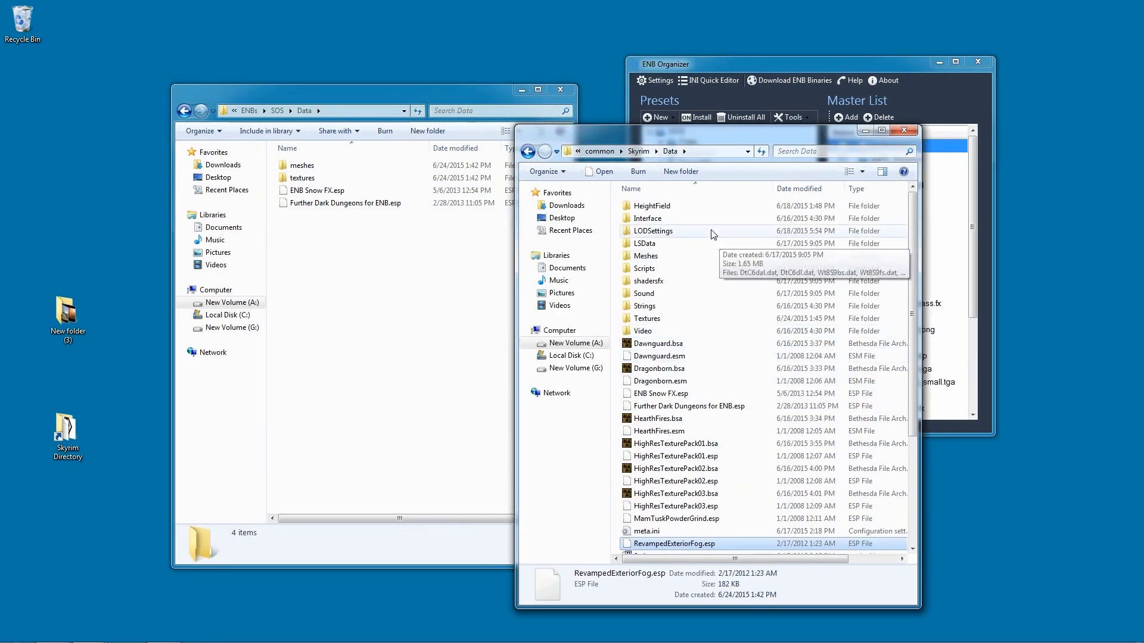
# Step: Place the Skyrim Data window beside the SOS Data window and paste RevampedExteriorFog.esp back into the SOS Data folder
pyautogui.moveTo(851, 129); pyautogui.dragTo(946, 106)
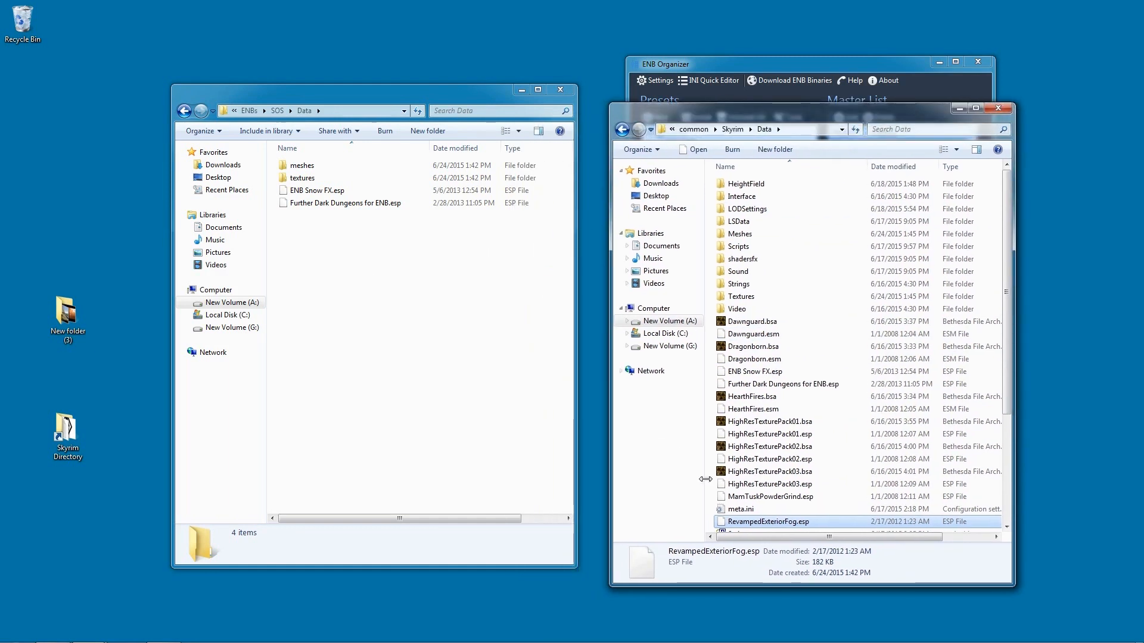
pyautogui.click(363, 438)
pyautogui.hotkey('ctrl', 'v')
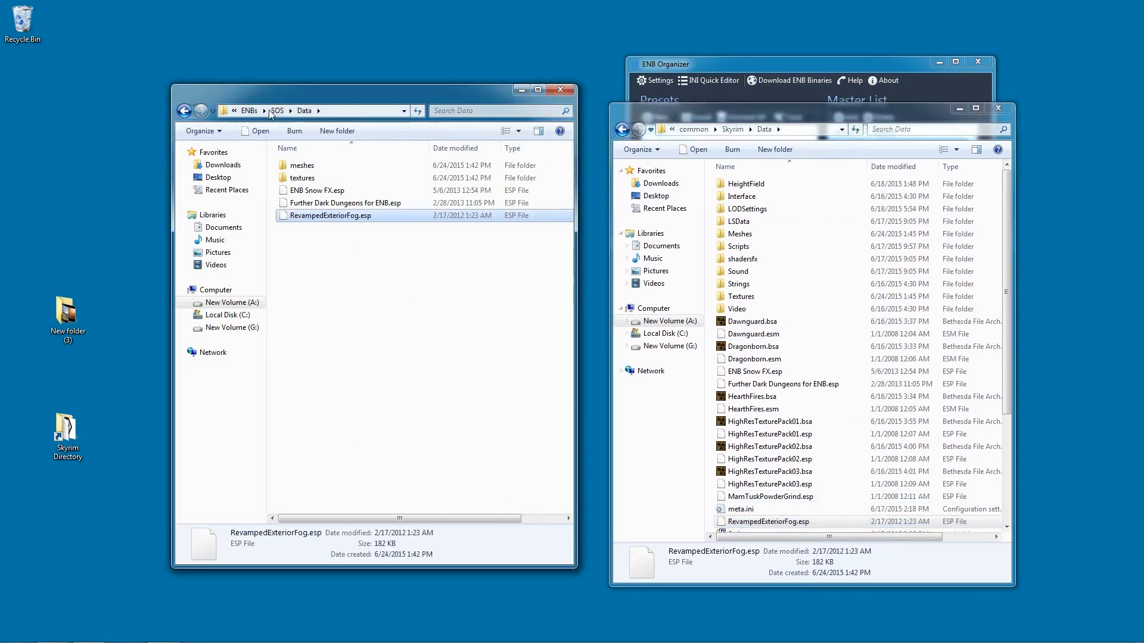
pyautogui.click(1014, 333)
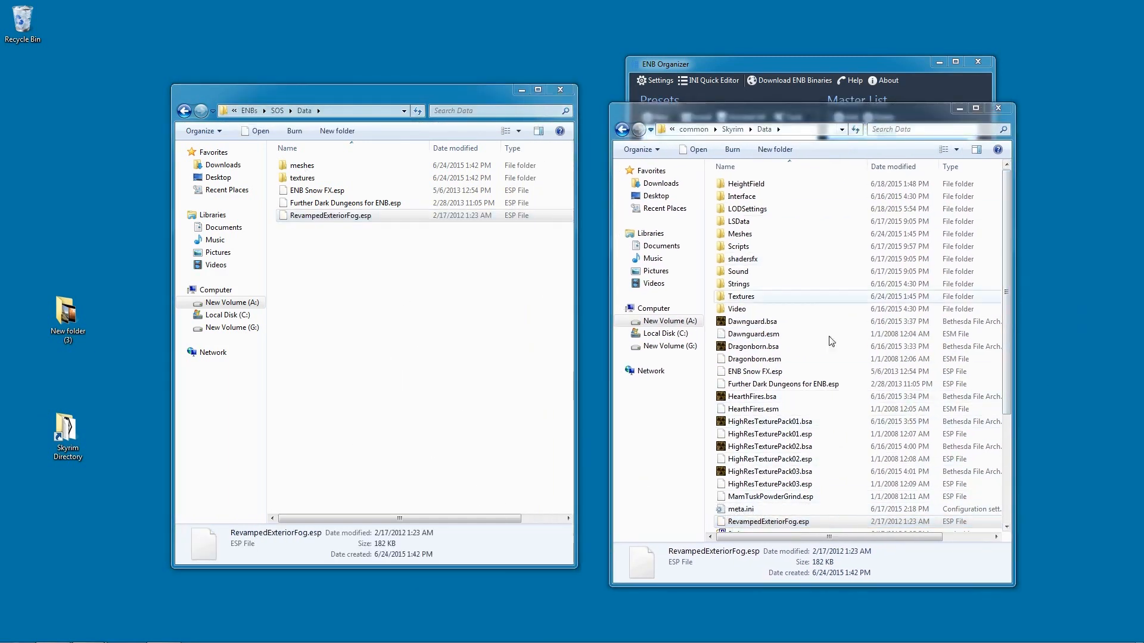
# Step: Close both Data folder windows and install the SOS preset in ENB Organizer
pyautogui.click(1007, 108)
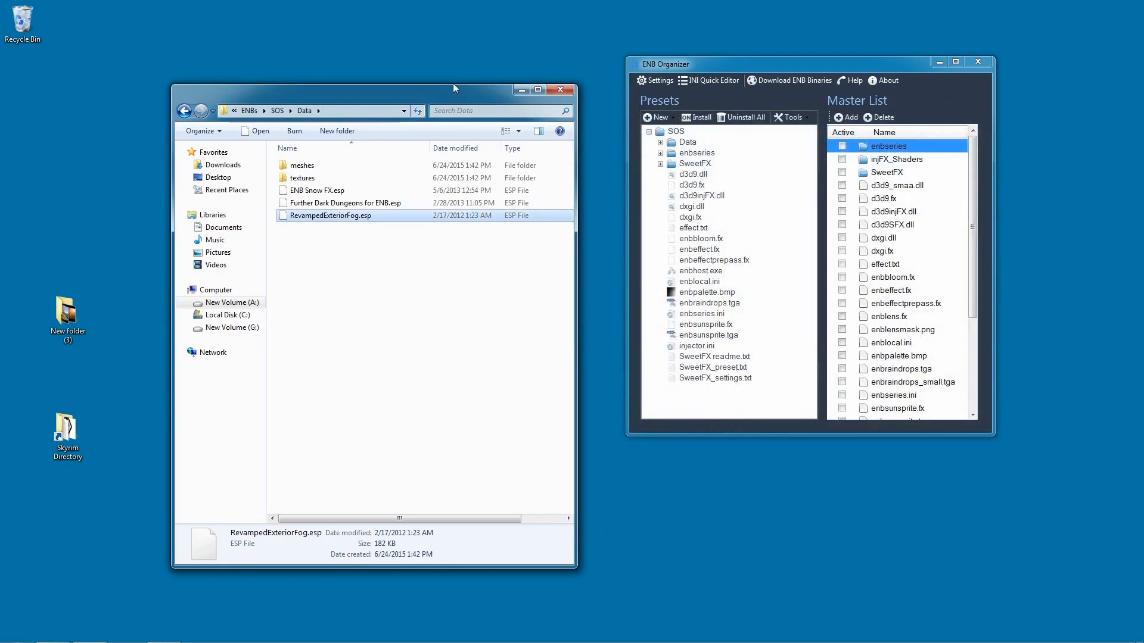
pyautogui.click(563, 91)
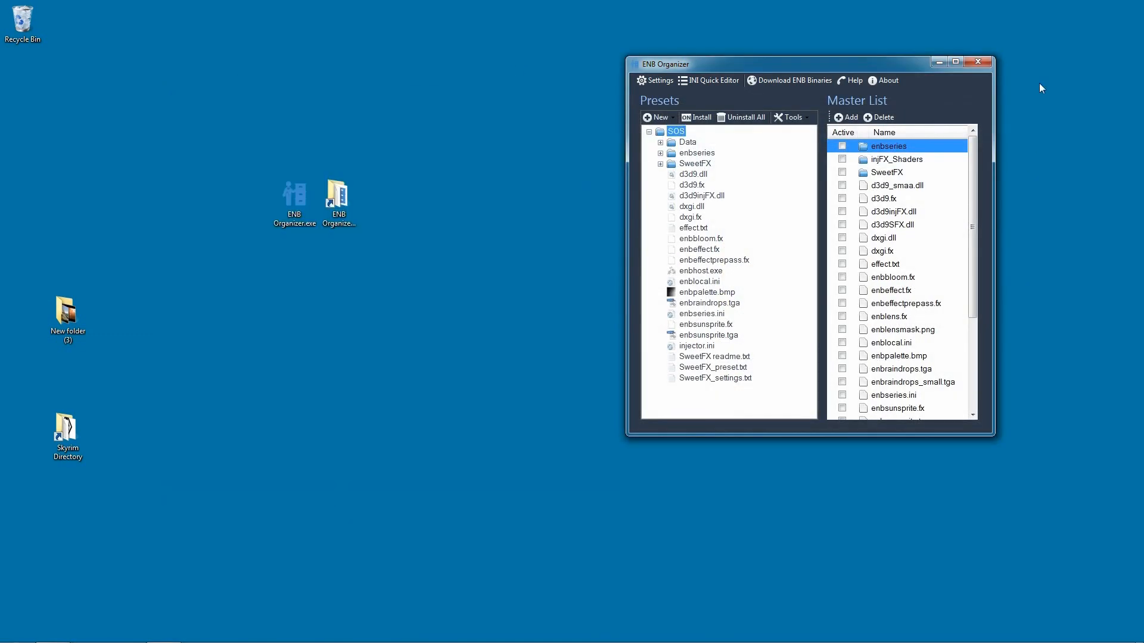
pyautogui.click(649, 132)
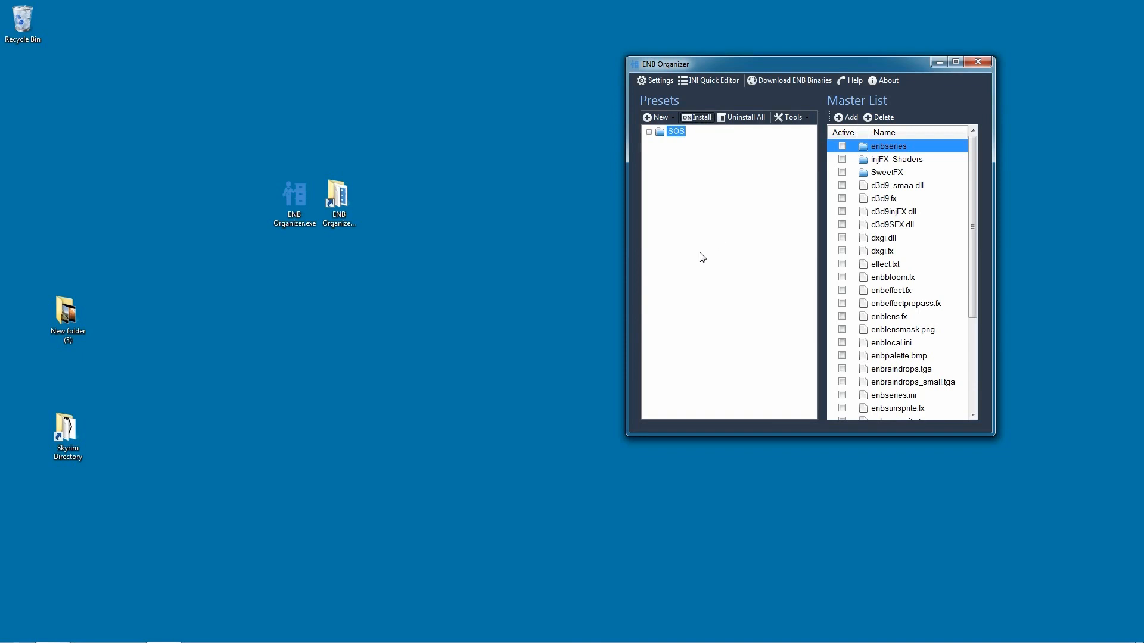
pyautogui.click(648, 132)
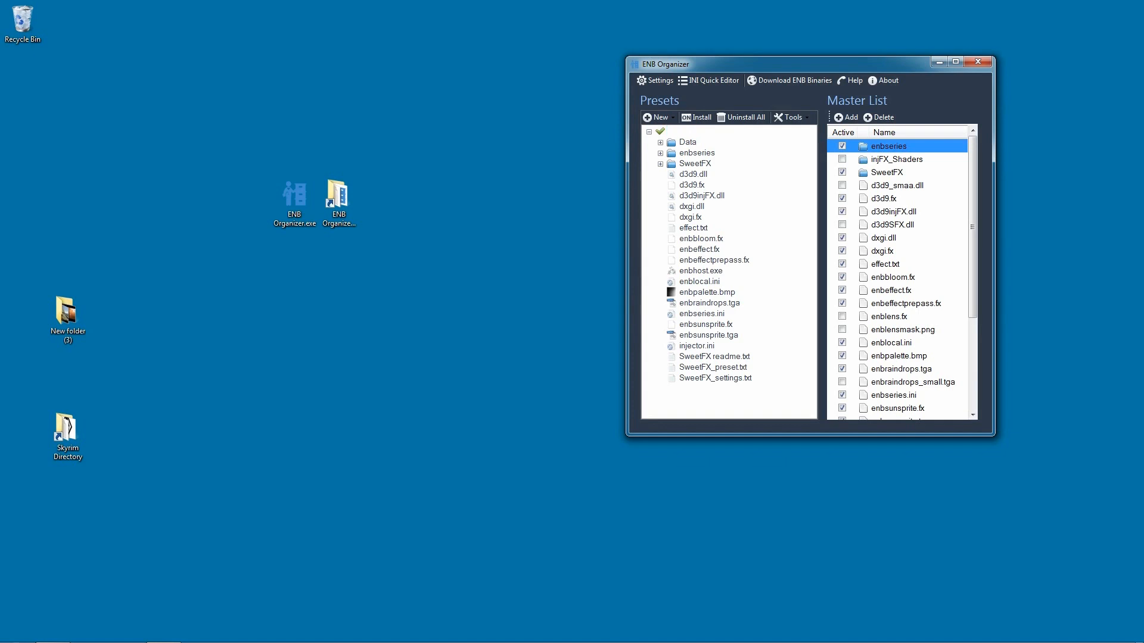
# Step: Open Skyrim Mod Organizer and check that RevampedExteriorFog.esp, ENB Snow FX.esp and Further Dark Dungeons for ENB.esp are active plugins
pyautogui.doubleClick(474, 487)
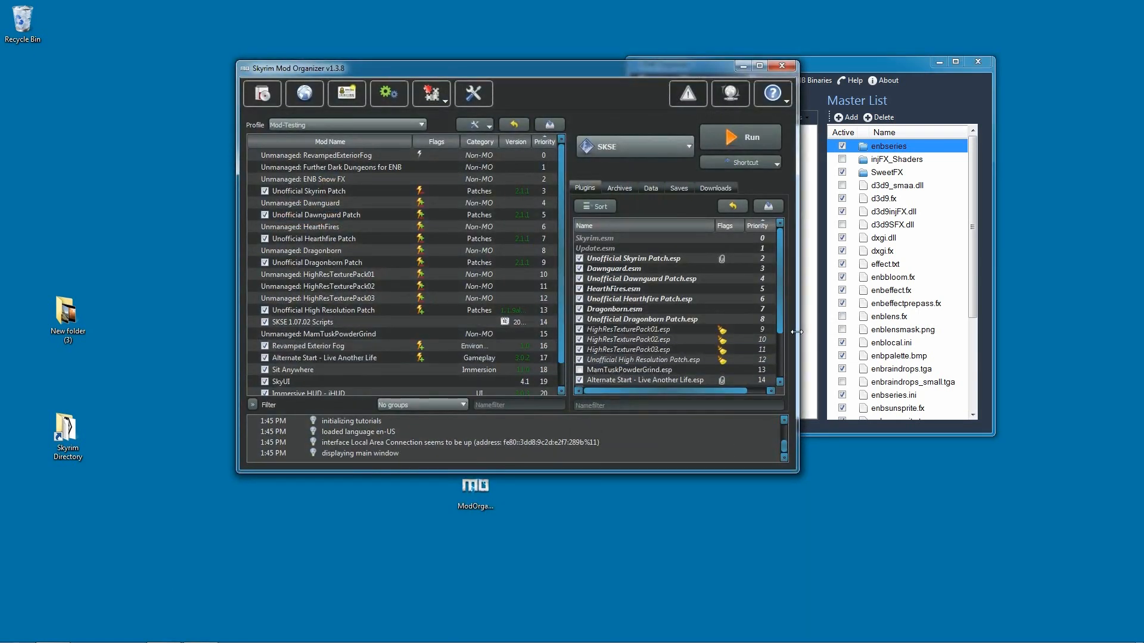
pyautogui.scroll(-1, 484, 275)
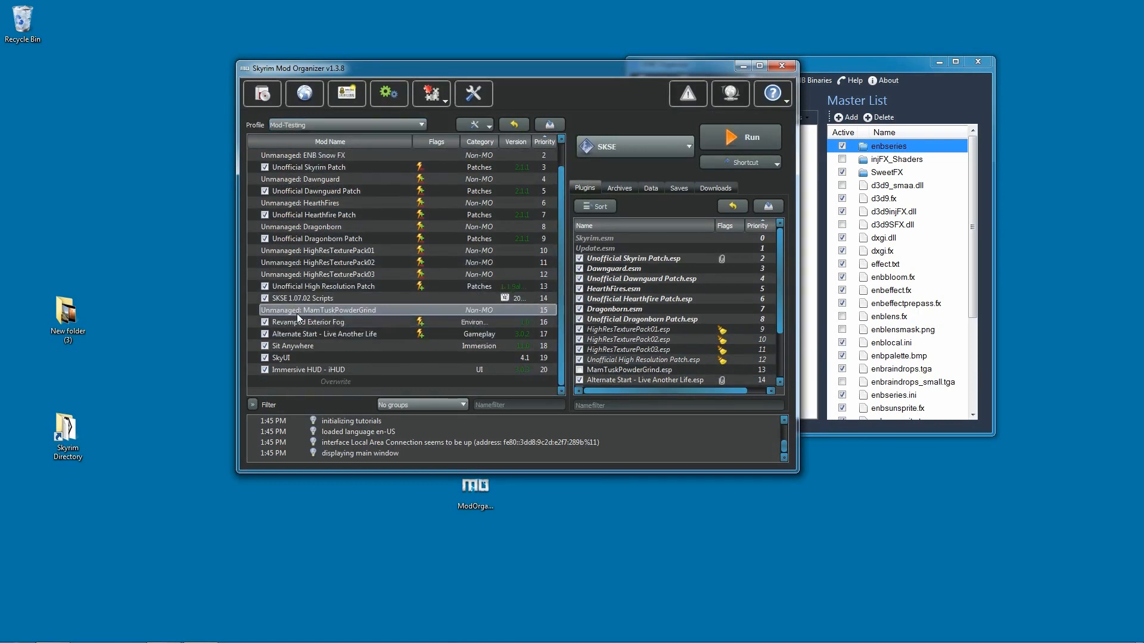
pyautogui.moveTo(780, 305); pyautogui.dragTo(791, 392)
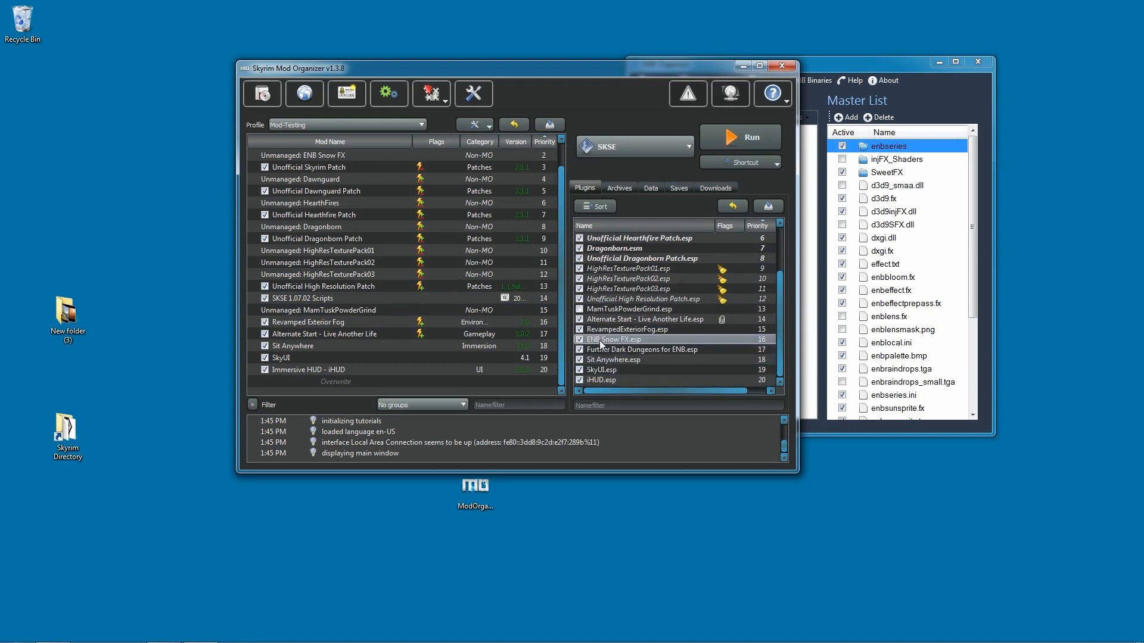
pyautogui.moveTo(641, 325); pyautogui.dragTo(642, 330)
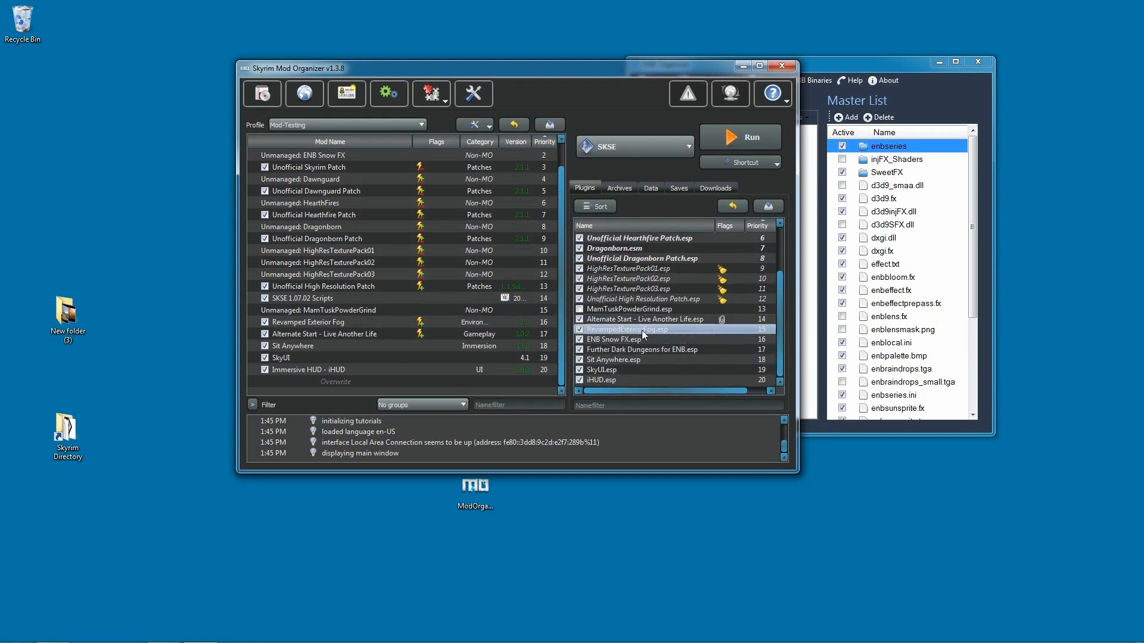
pyautogui.click(645, 350)
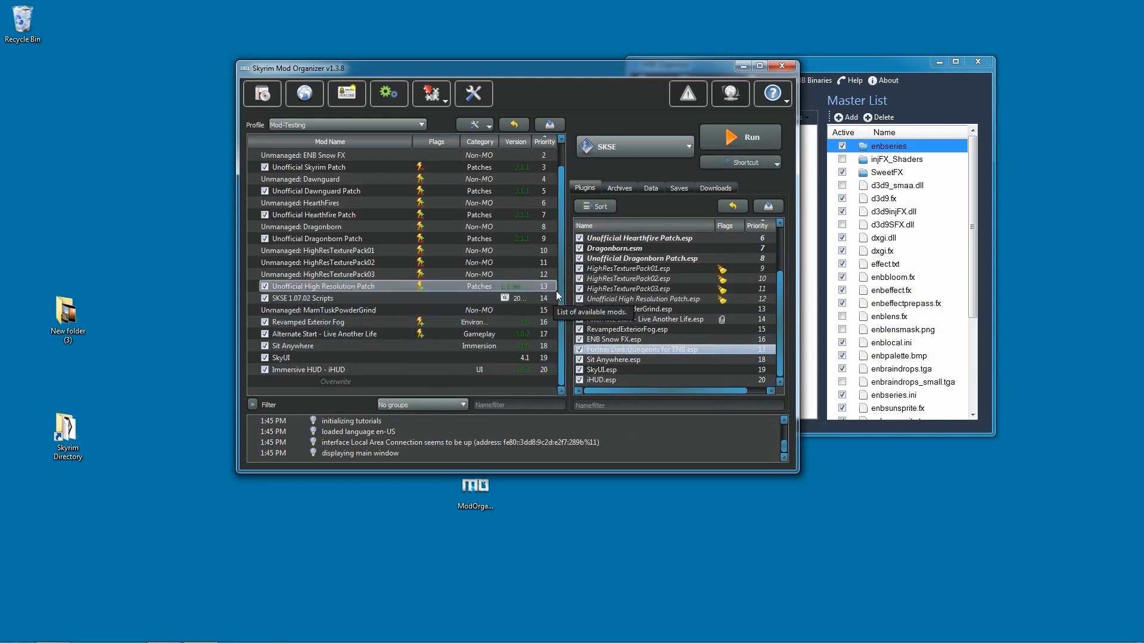
# Step: Look through the mod list and view the conflict details of the unmanaged Further Dark Dungeons for ENB entry
pyautogui.moveTo(357, 286); pyautogui.dragTo(278, 277)
pyautogui.click(496, 345)
pyautogui.scroll(1, 496, 345)
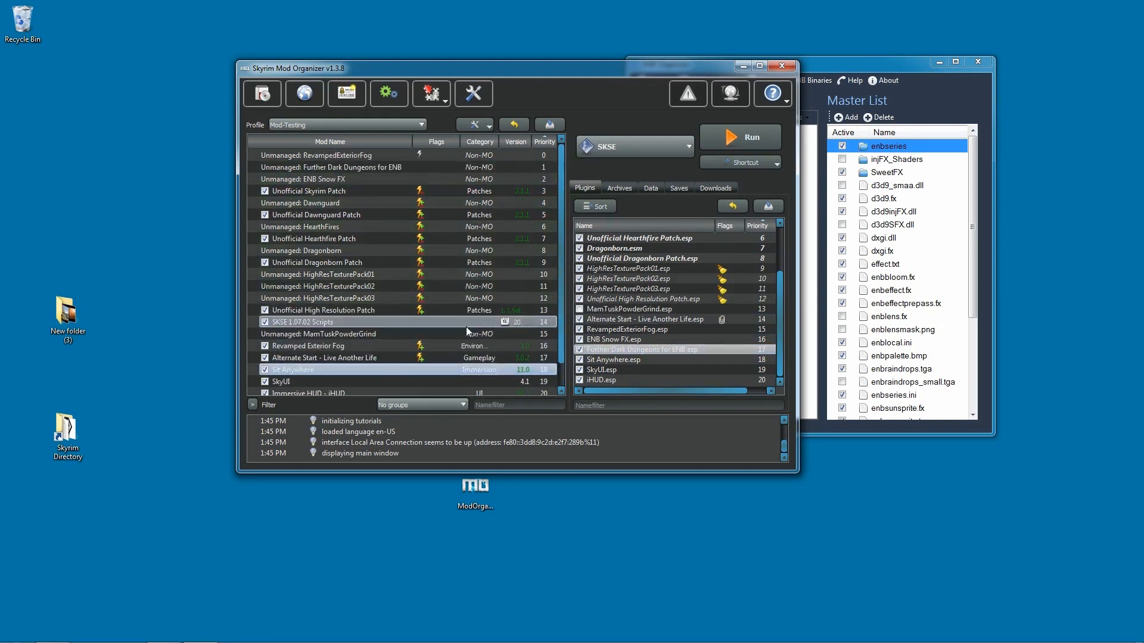
pyautogui.doubleClick(351, 167)
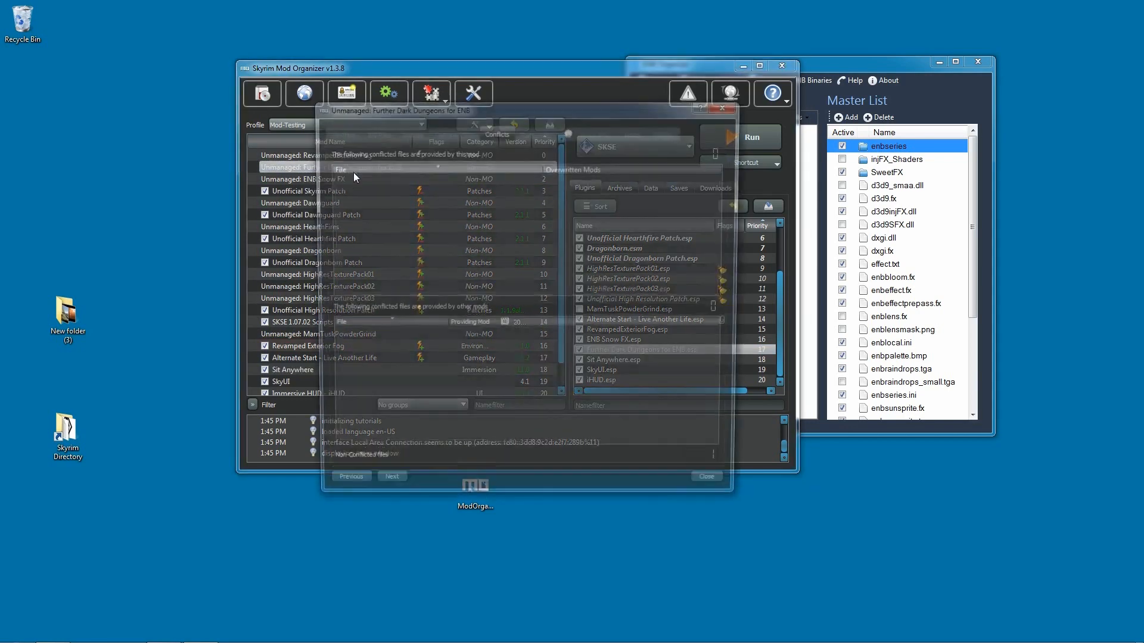
pyautogui.click(731, 108)
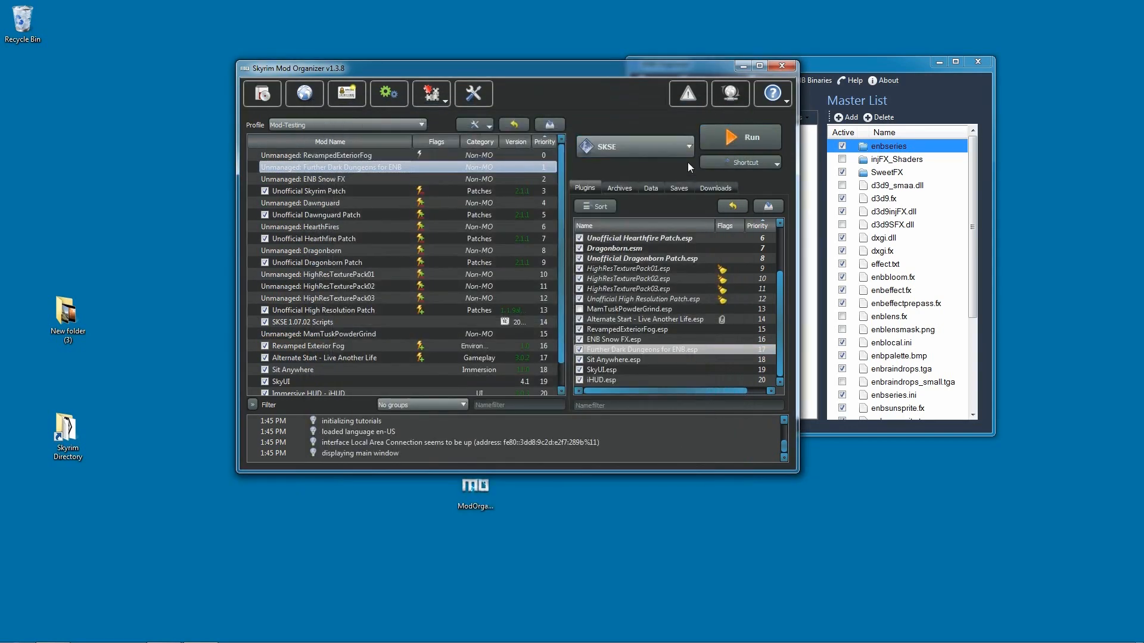
# Step: Move the unmanaged RevampedExteriorFog, Further Dark Dungeons for ENB and ENB Snow FX mods to the end of the mod priority order
pyautogui.click(319, 157)
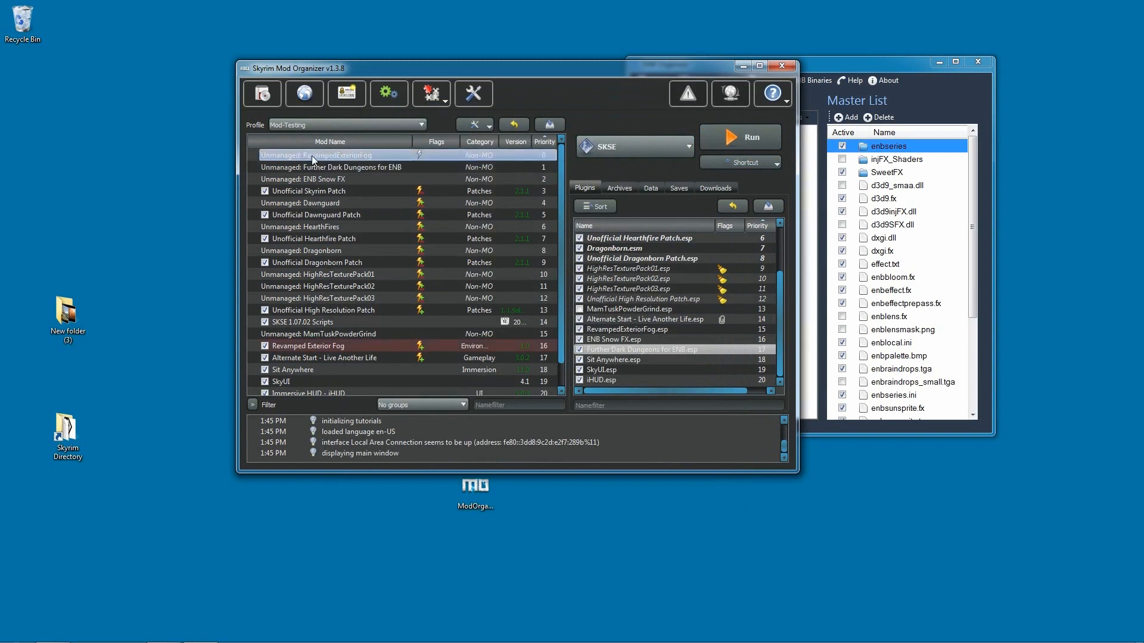
pyautogui.keyDown('shift'); pyautogui.click(291, 178); pyautogui.keyUp('shift')
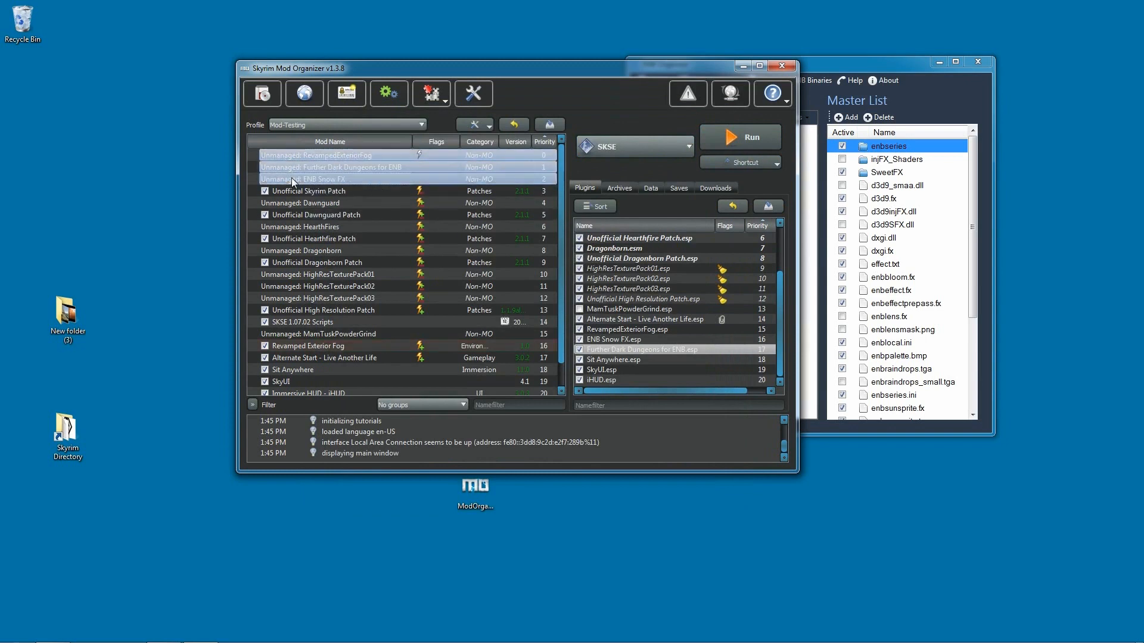
pyautogui.moveTo(305, 166); pyautogui.dragTo(305, 377)
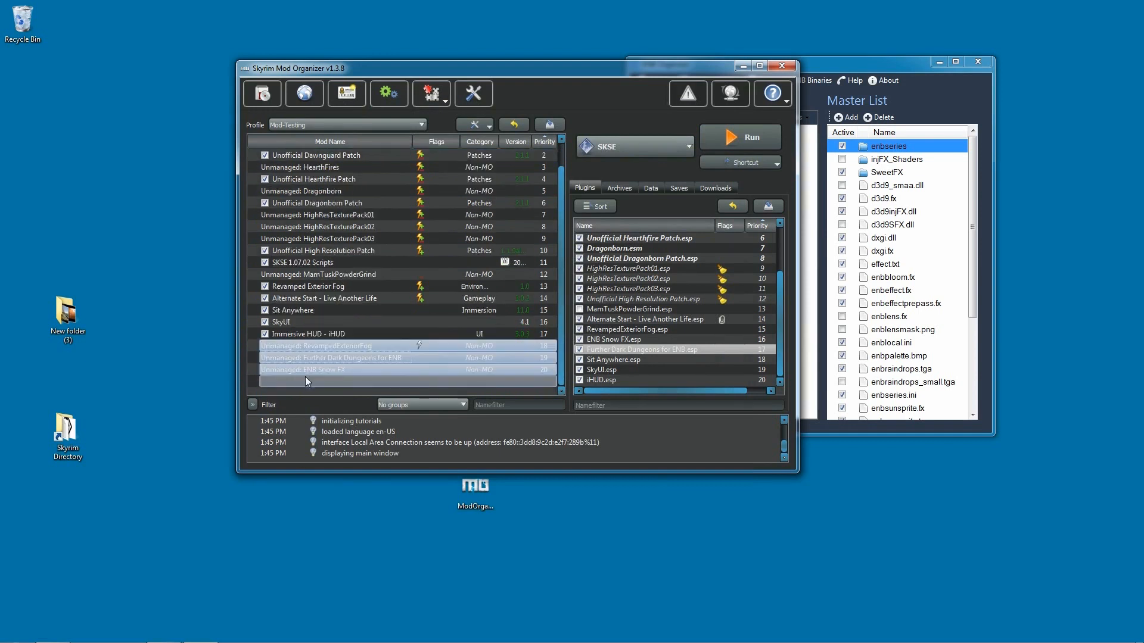
pyautogui.click(390, 323)
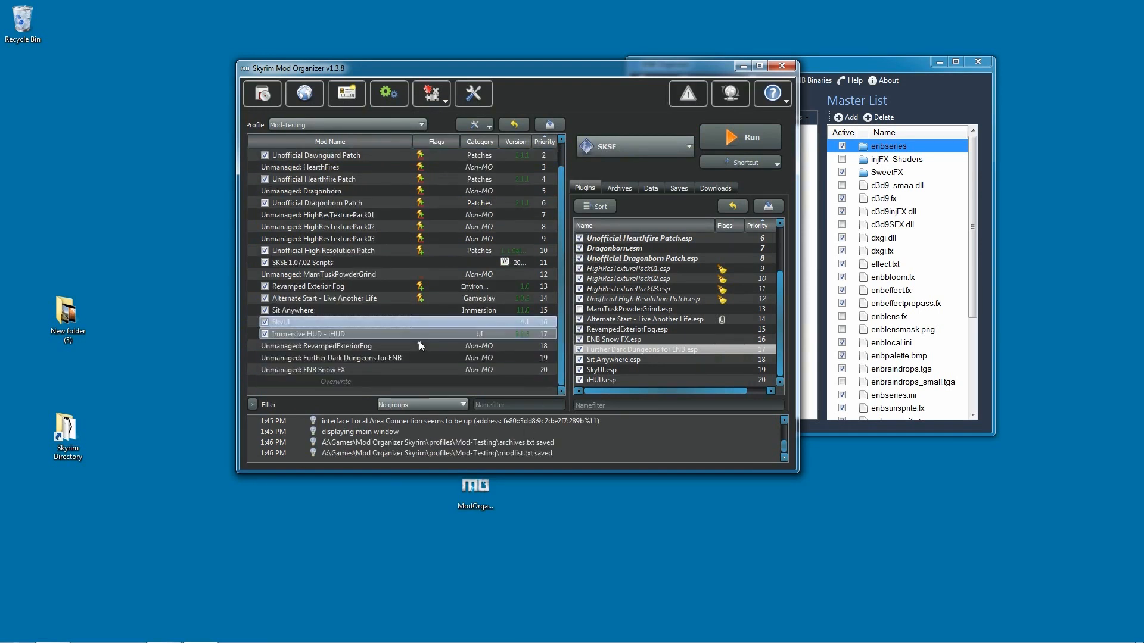
pyautogui.moveTo(778, 277); pyautogui.dragTo(781, 213)
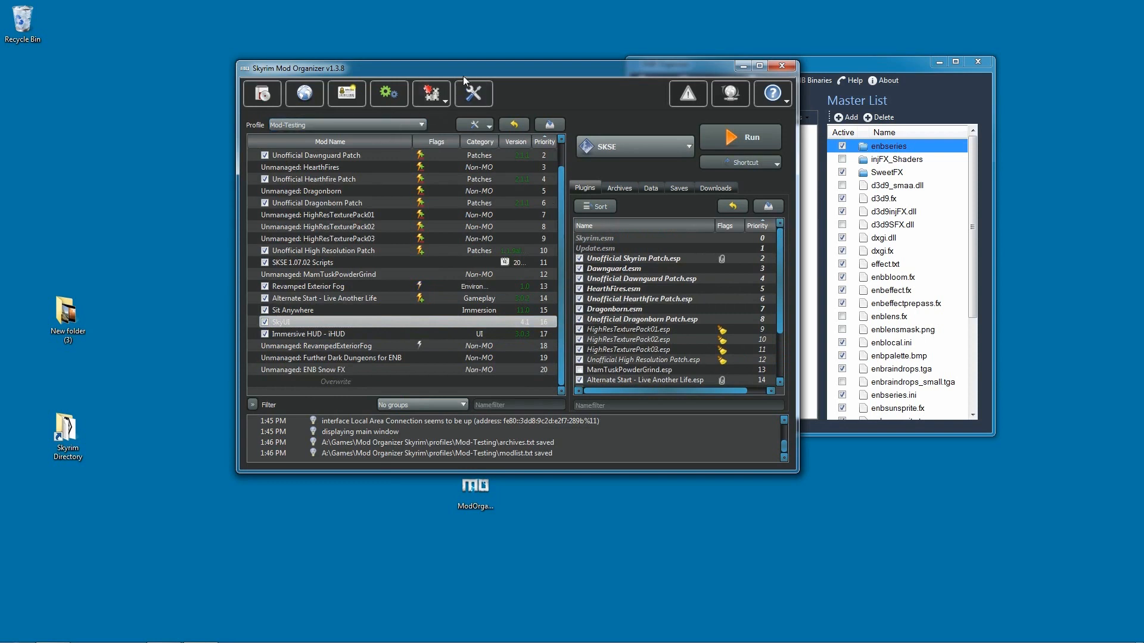
# Step: Open Mod Organizer's INI Editor, view skyrim.ini and skyrimprefs.ini, and highlight the iBlurDeferredShadowMask line in skyrimprefs.ini
pyautogui.moveTo(470, 76); pyautogui.dragTo(545, 93)
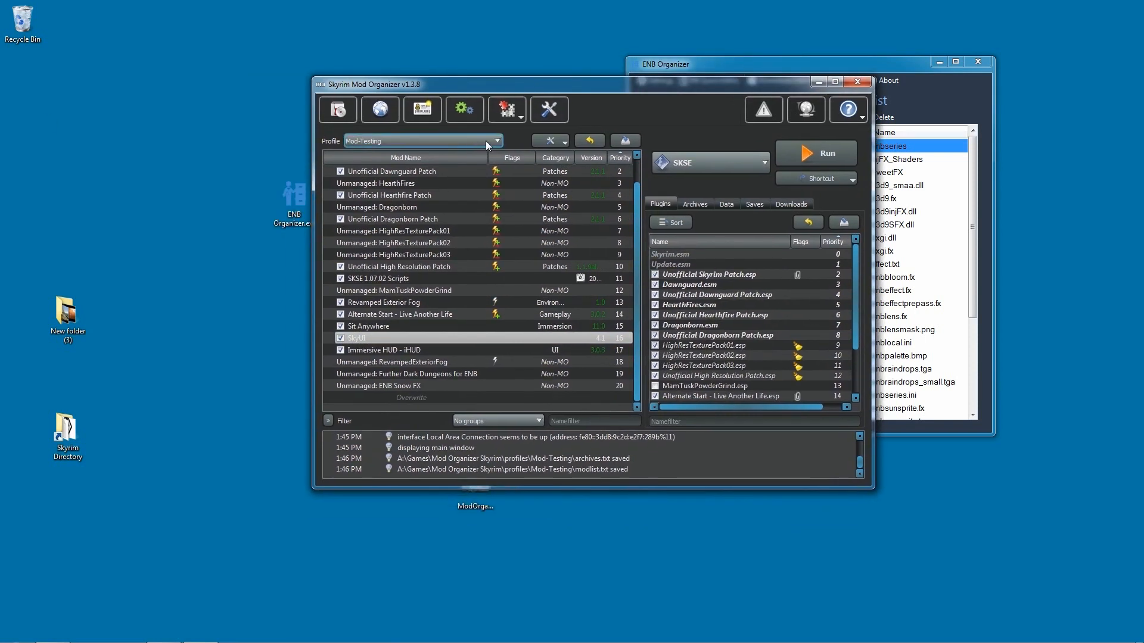
pyautogui.click(507, 110)
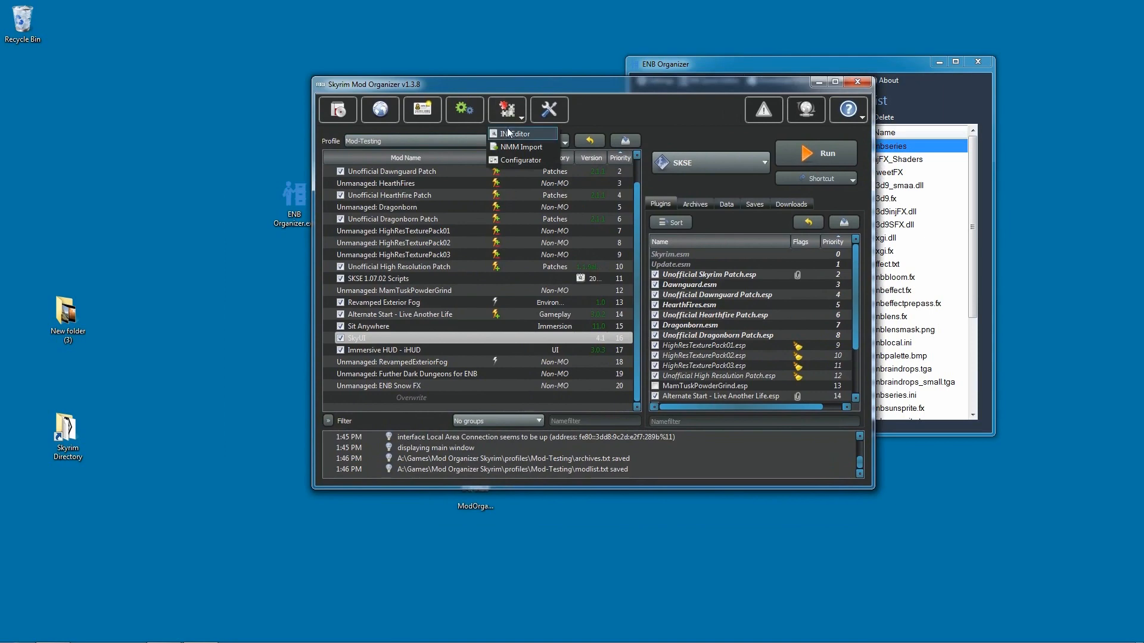
pyautogui.click(512, 134)
pyautogui.click(492, 193)
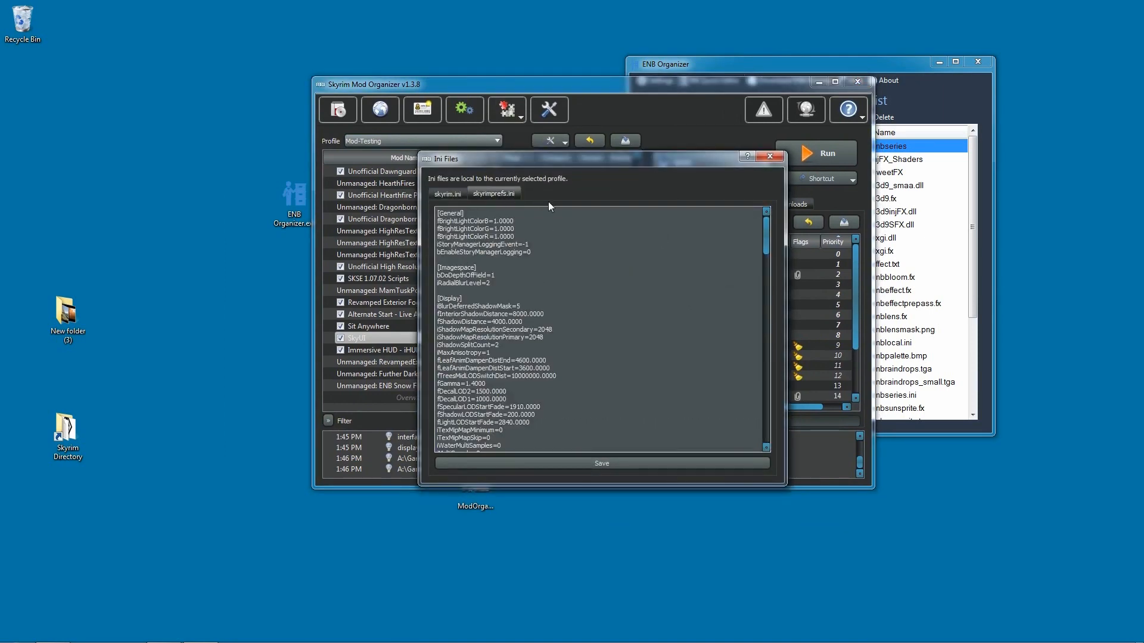
pyautogui.click(442, 193)
pyautogui.click(506, 192)
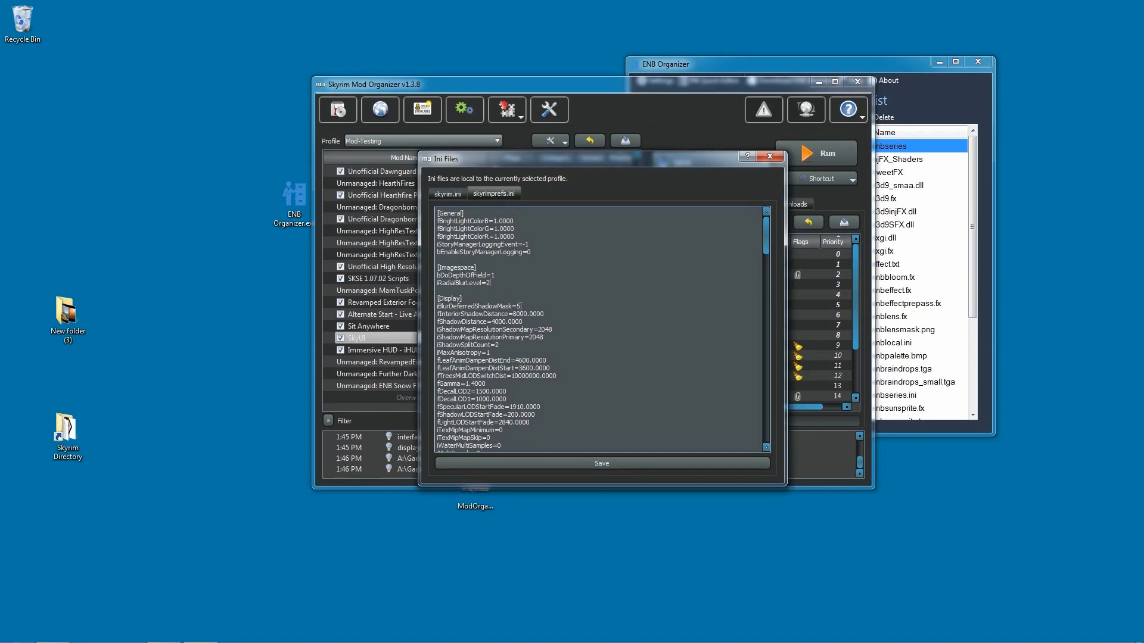
pyautogui.moveTo(455, 314); pyautogui.dragTo(431, 305)
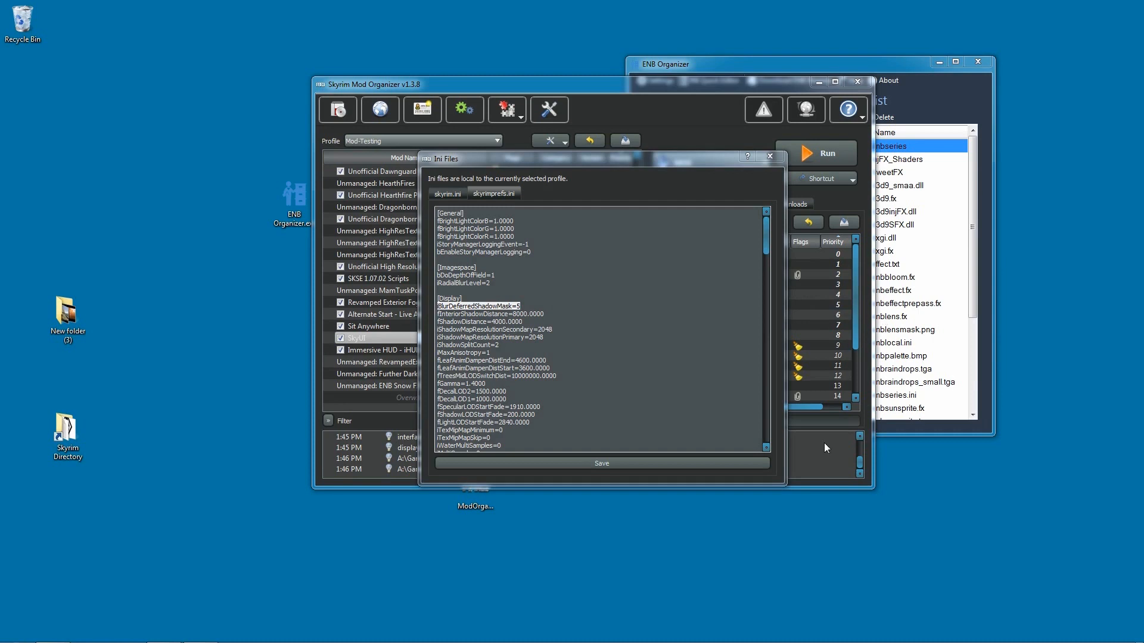
pyautogui.click(769, 158)
pyautogui.click(790, 152)
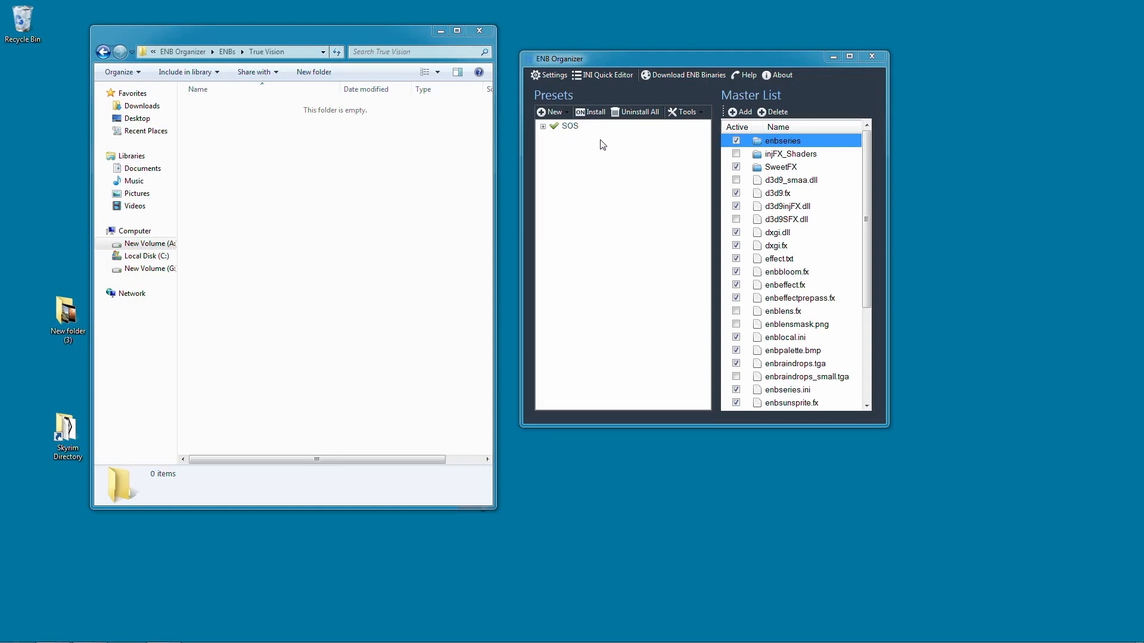
# Step: Switch to Chrome and find the Installation section in the True Vision ENB description on Nexus Mods
pyautogui.click(569, 127)
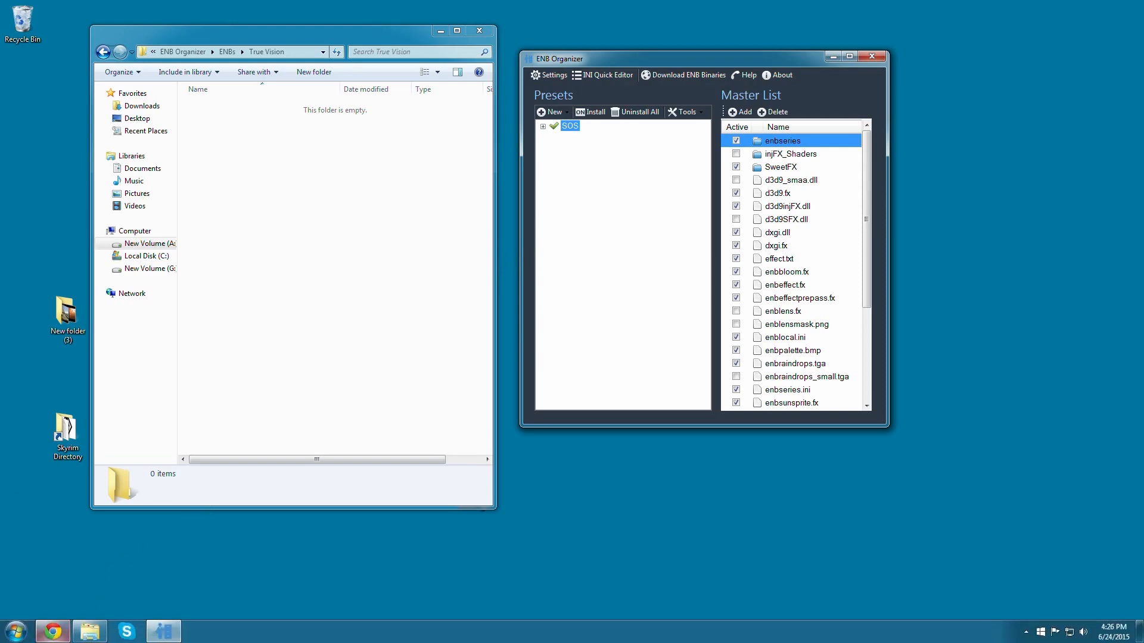
pyautogui.moveTo(53, 632)
pyautogui.click(77, 569)
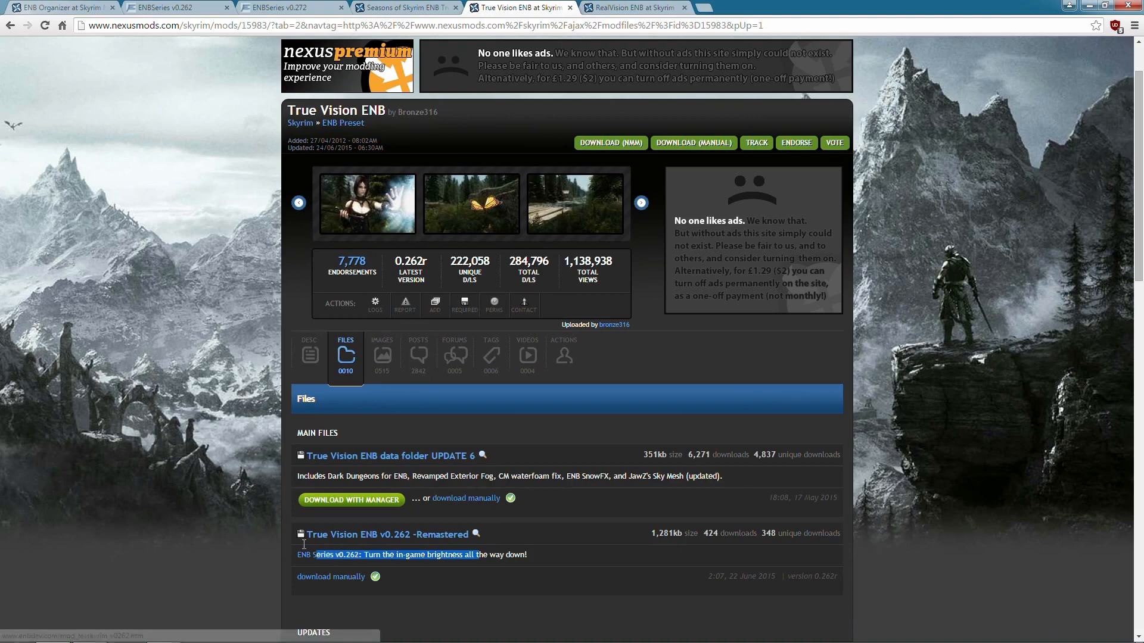
pyautogui.click(313, 358)
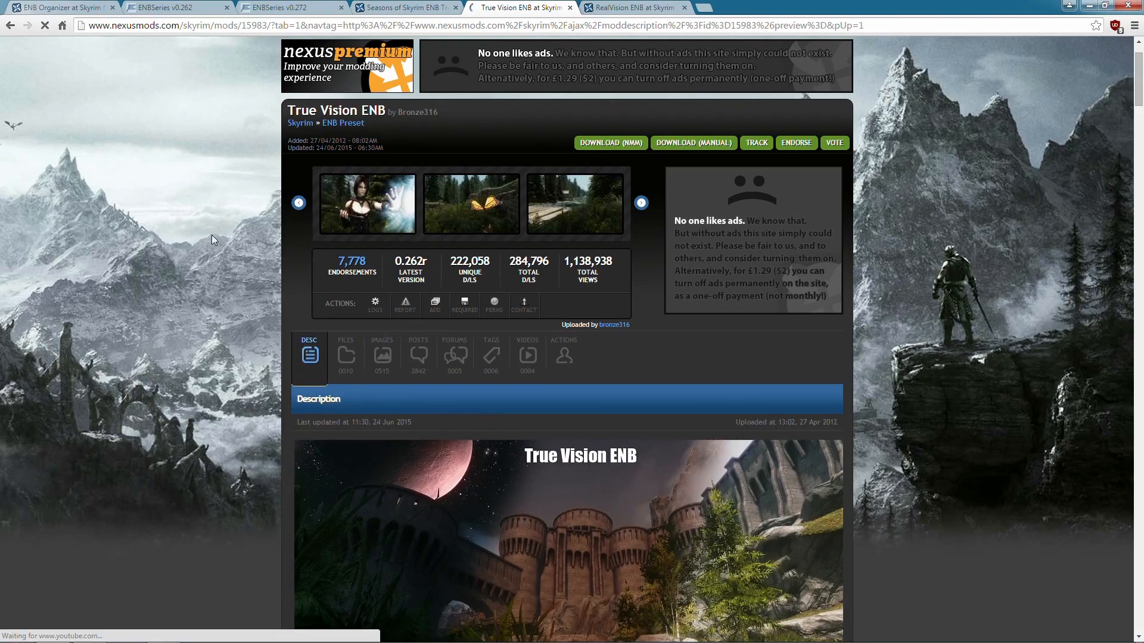
pyautogui.scroll(-15, 218, 349)
pyautogui.scroll(-10, 235, 373)
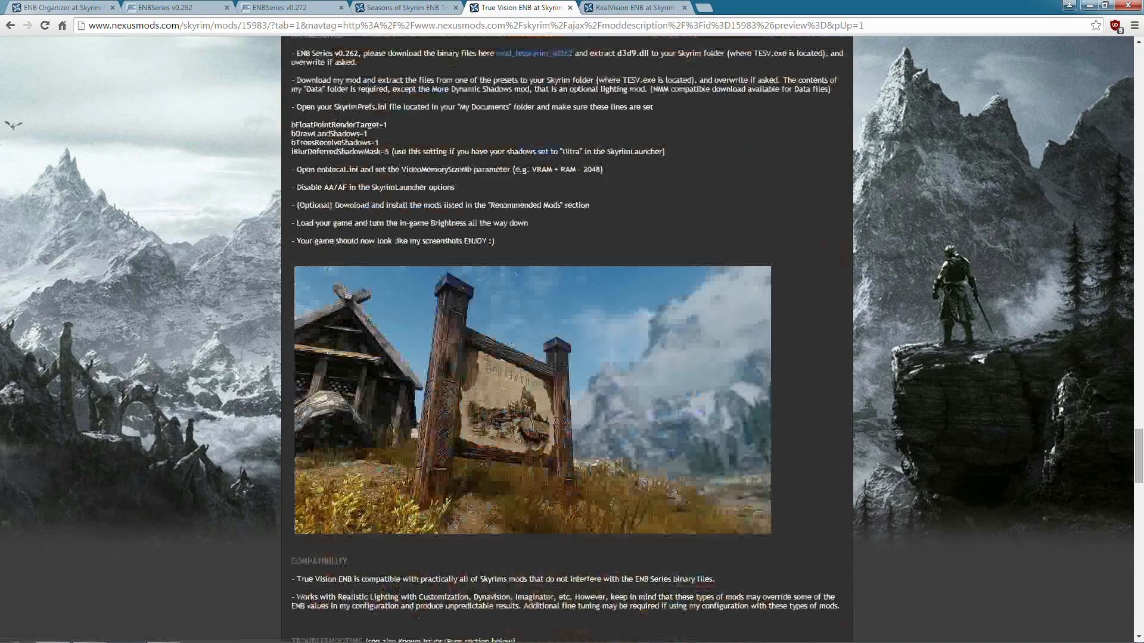
pyautogui.scroll(5, 247, 375)
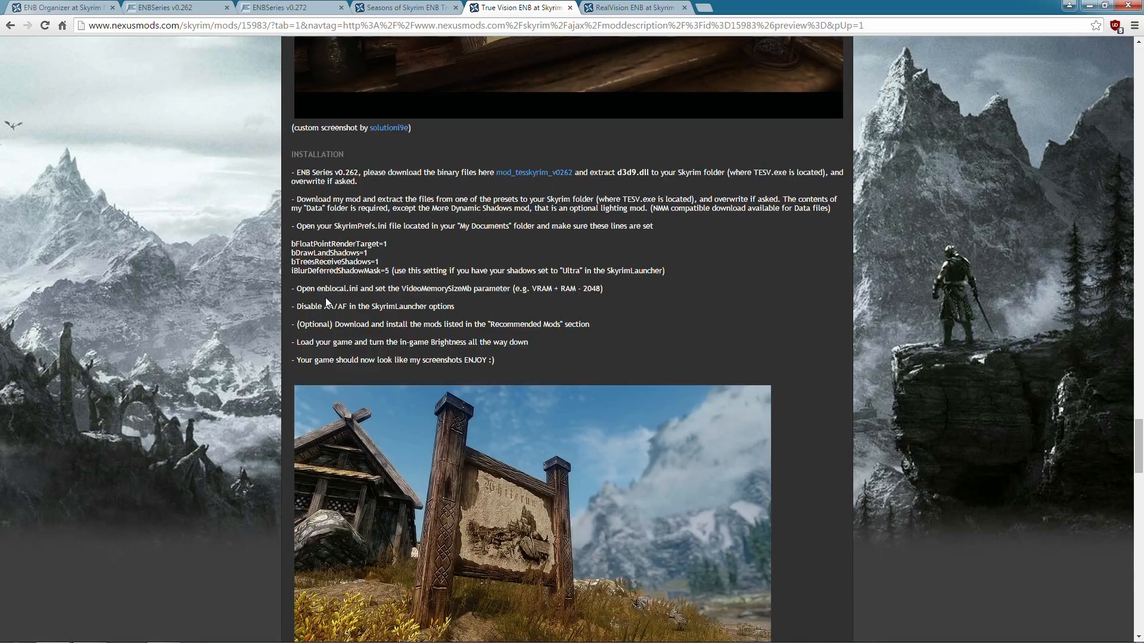
# Step: Highlight the True Vision installation instructions and their required SkyrimPrefs.ini lines, from bFloatPointRenderTarget to iBlurDeferredShadowMask, and minimize the browser
pyautogui.moveTo(286, 156); pyautogui.dragTo(596, 327)
pyautogui.click(602, 336)
pyautogui.moveTo(292, 244); pyautogui.dragTo(390, 272)
pyautogui.click(801, 347)
pyautogui.click(1084, 5)
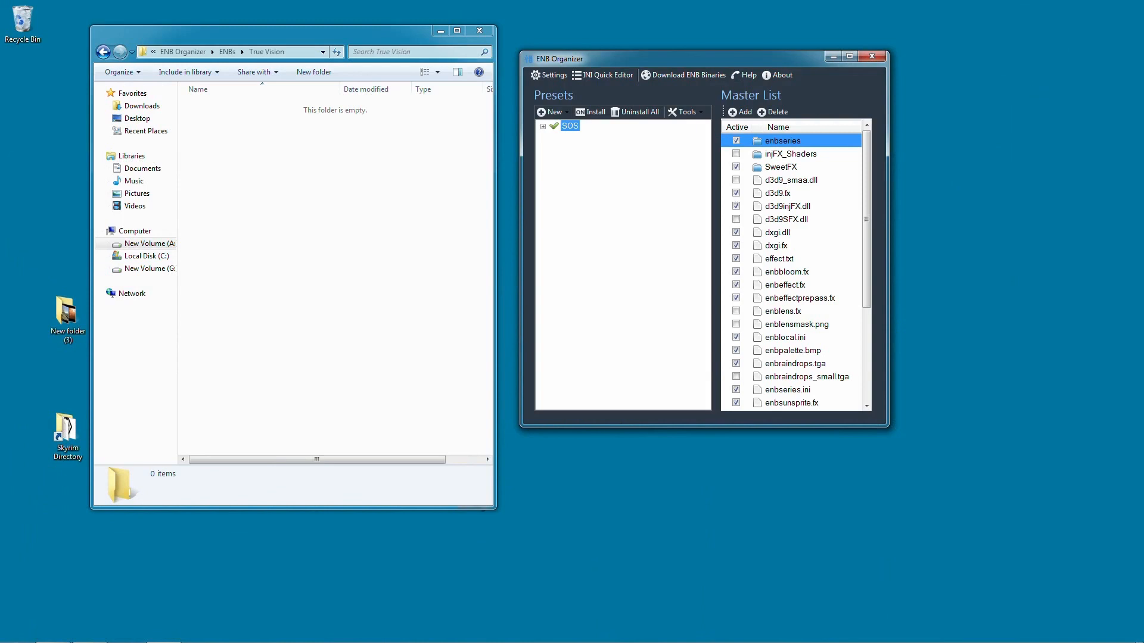
# Step: Copy d3d9.dll and enbhost.exe from the WrapperVersion folder of enbseries_skyrim_v0262.zip into the True Vision folder and close that archive
pyautogui.moveTo(479, 74); pyautogui.dragTo(627, 98)
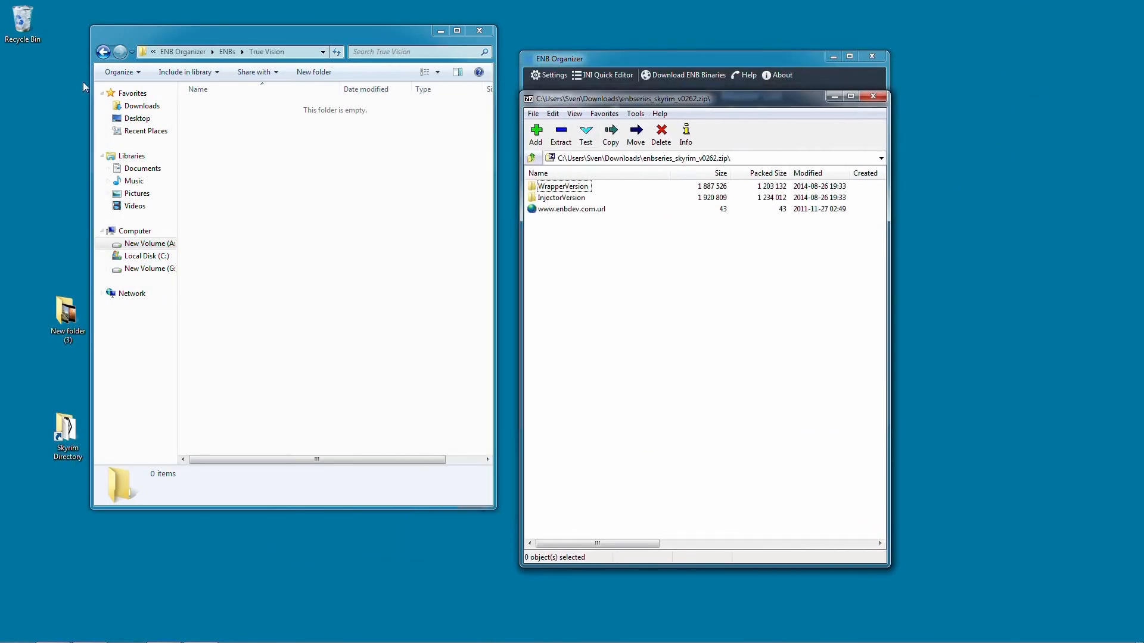
pyautogui.click(316, 156)
pyautogui.doubleClick(580, 187)
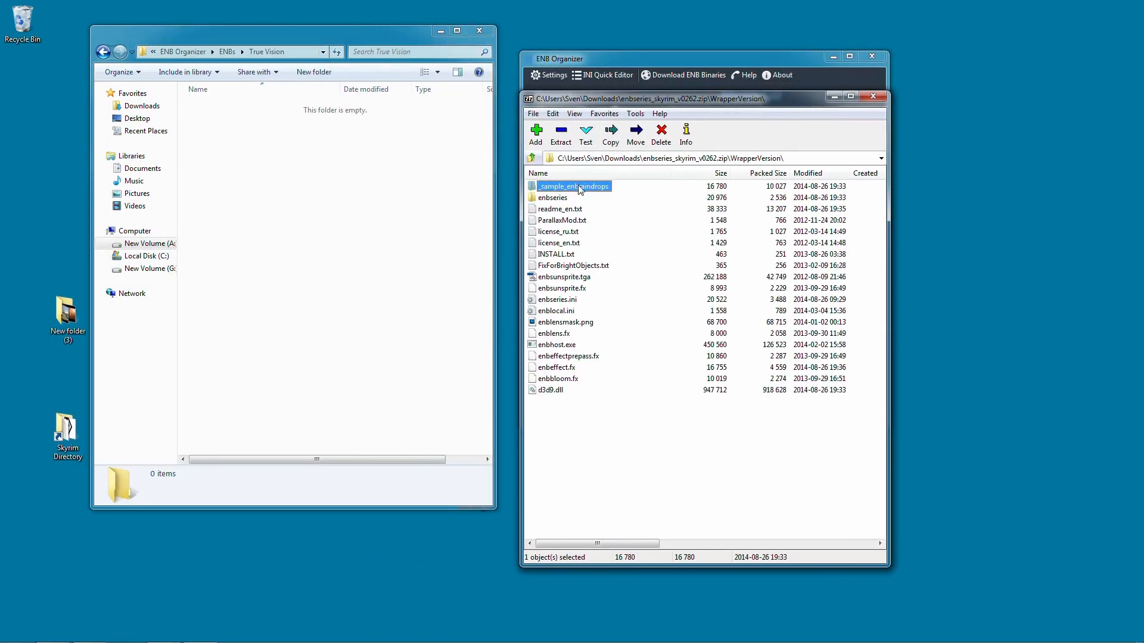
pyautogui.click(561, 390)
pyautogui.keyDown('ctrl'); pyautogui.click(557, 345); pyautogui.keyUp('ctrl')
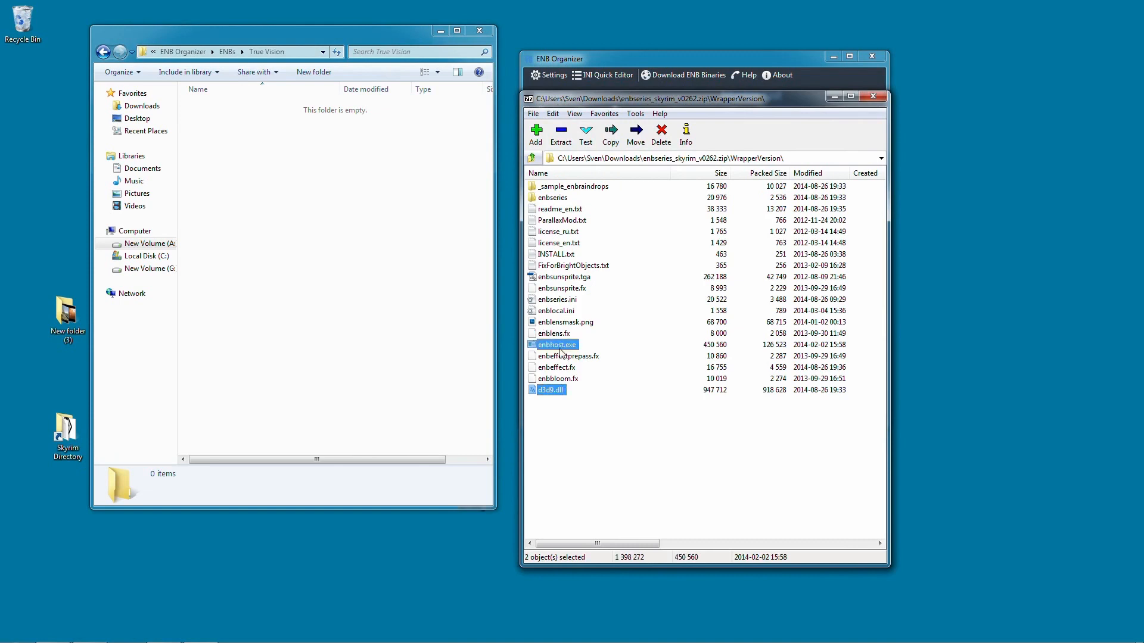
pyautogui.moveTo(557, 345); pyautogui.dragTo(319, 320)
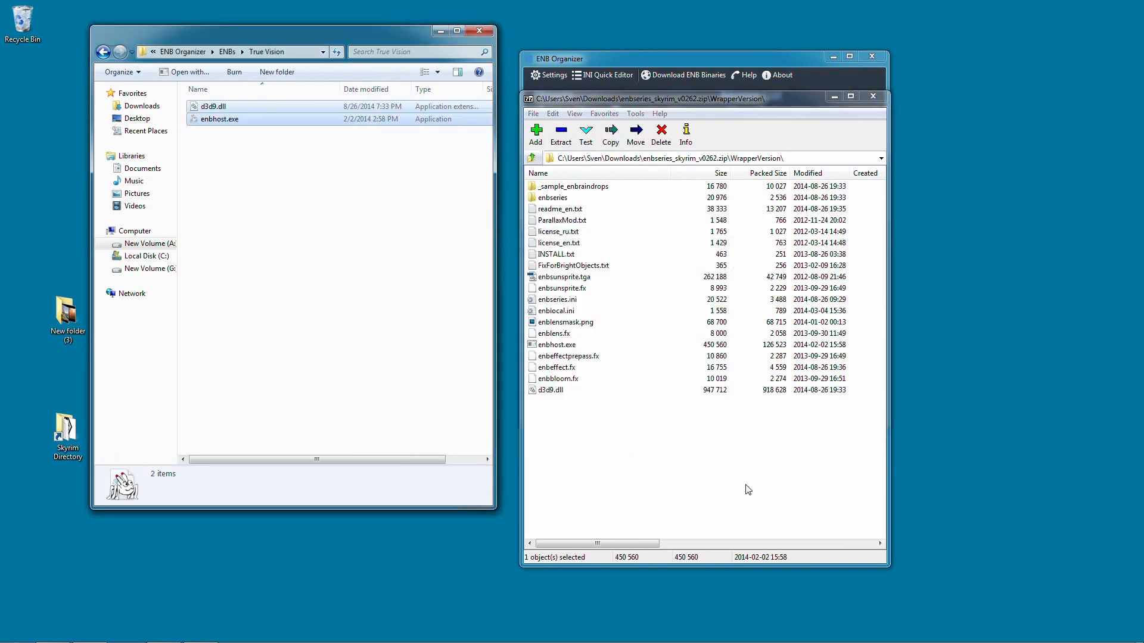
pyautogui.click(865, 98)
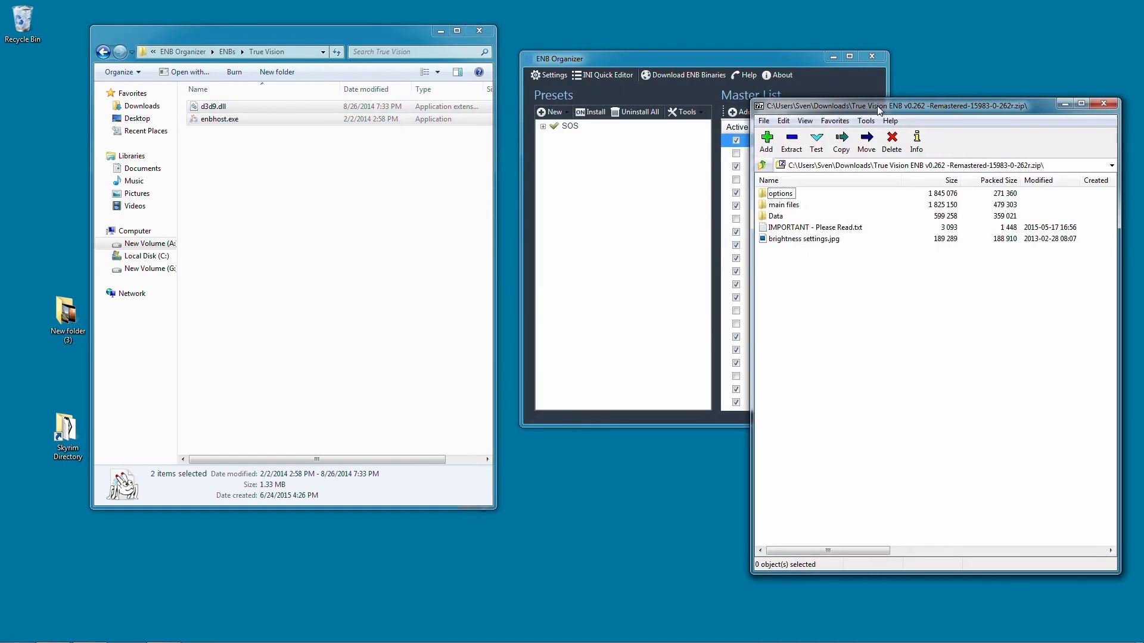
# Step: Copy everything in the True Vision archive's main files folder into the True Vision preset folder, replacing the existing enbhost.exe
pyautogui.doubleClick(784, 206)
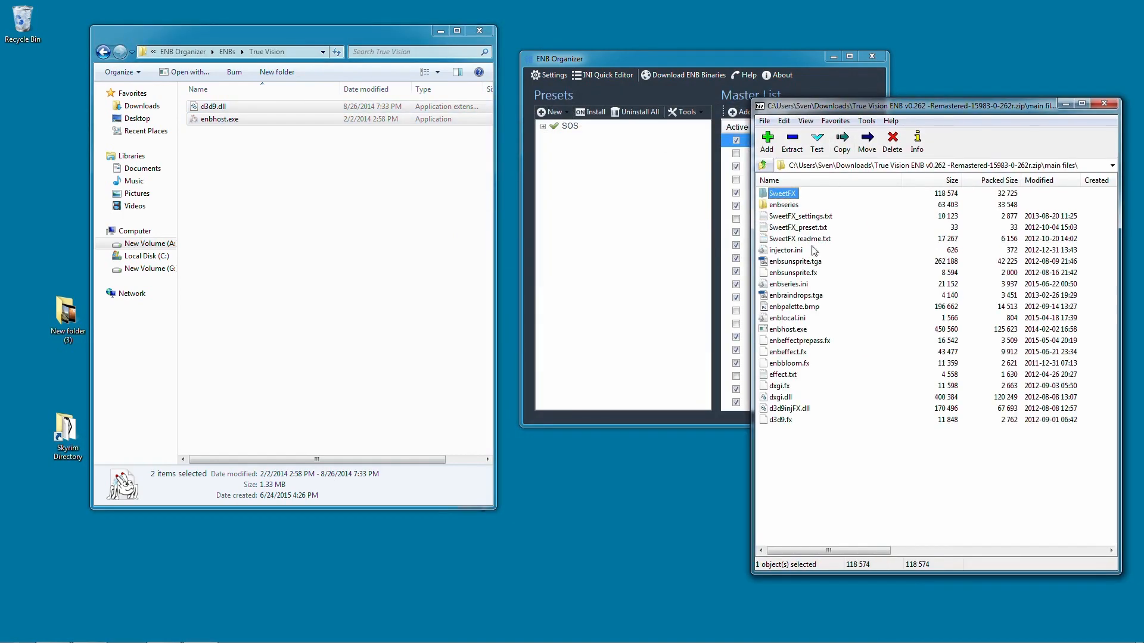
pyautogui.moveTo(874, 430); pyautogui.dragTo(773, 160)
pyautogui.moveTo(811, 255); pyautogui.dragTo(666, 362)
pyautogui.moveTo(860, 462); pyautogui.dragTo(737, 119)
pyautogui.moveTo(797, 280); pyautogui.dragTo(337, 297)
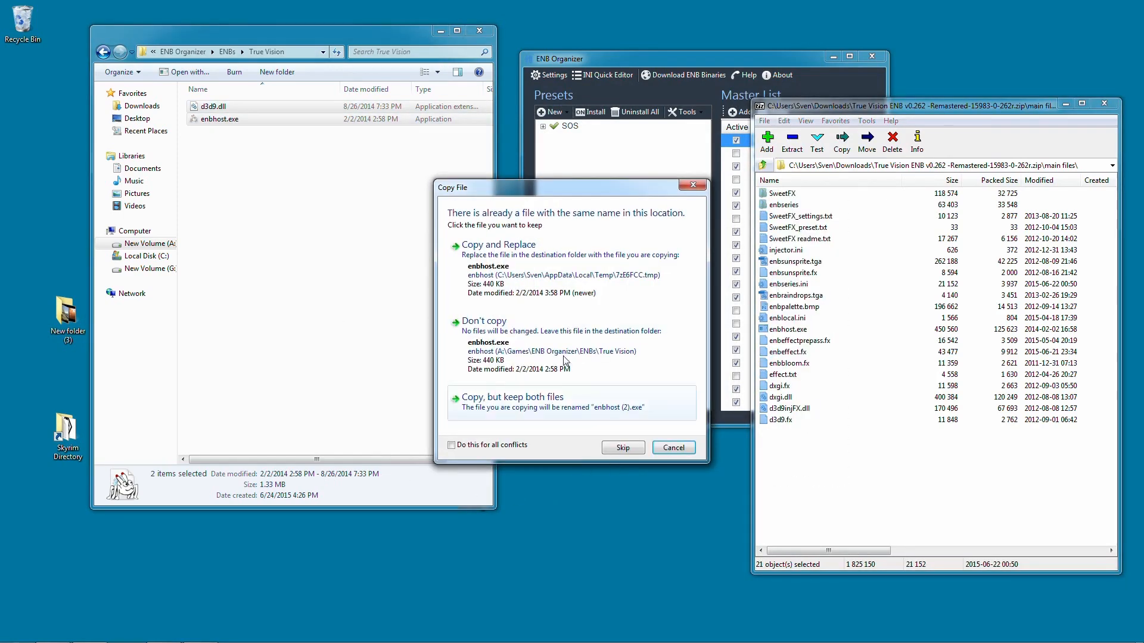
pyautogui.click(580, 274)
pyautogui.click(287, 390)
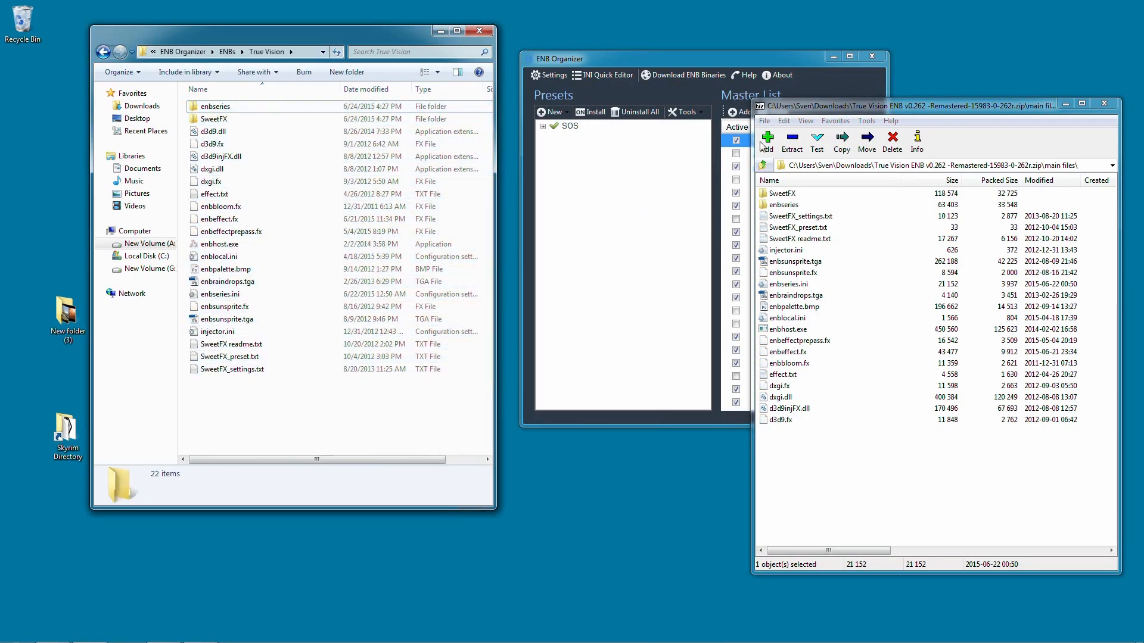
# Step: Examine the effects variants in the True Vision archive's options folder and return to the options list
pyautogui.click(763, 165)
pyautogui.doubleClick(777, 194)
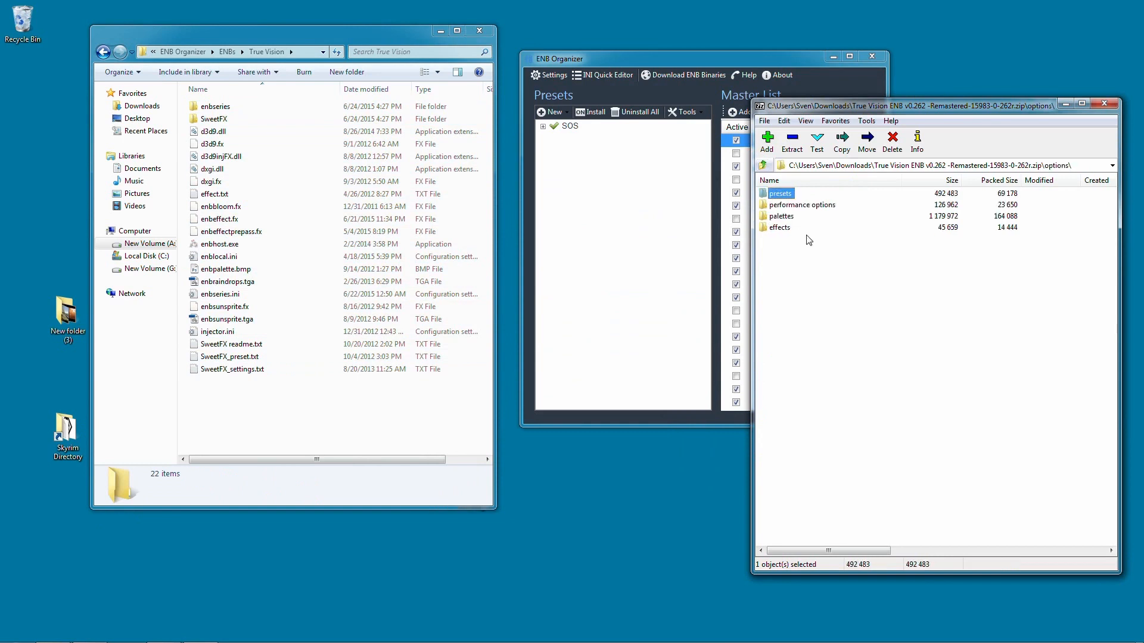
pyautogui.doubleClick(780, 228)
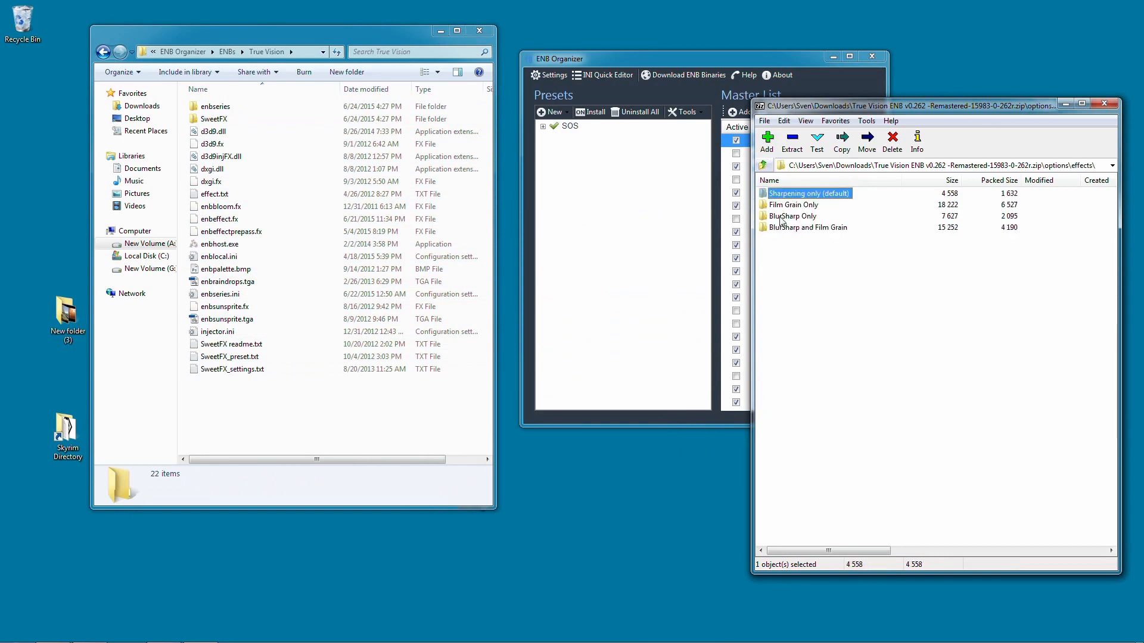
pyautogui.click(763, 165)
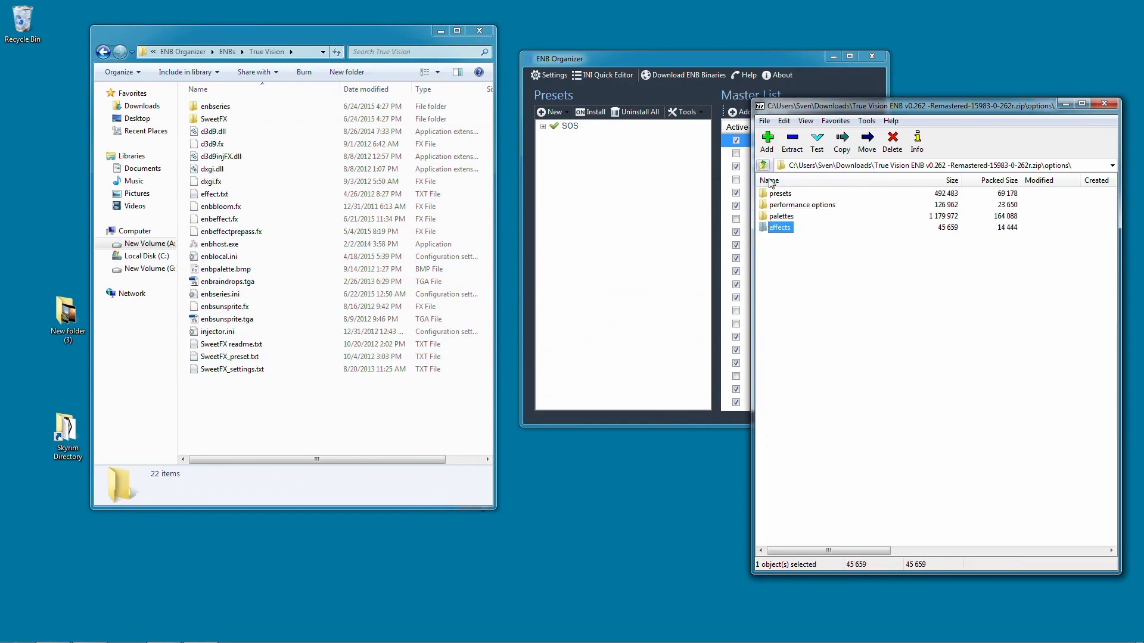
# Step: Copy enbseries.ini from the archive's performance options, Option B (No DOF), into the True Vision folder, replacing the existing file
pyautogui.click(783, 206)
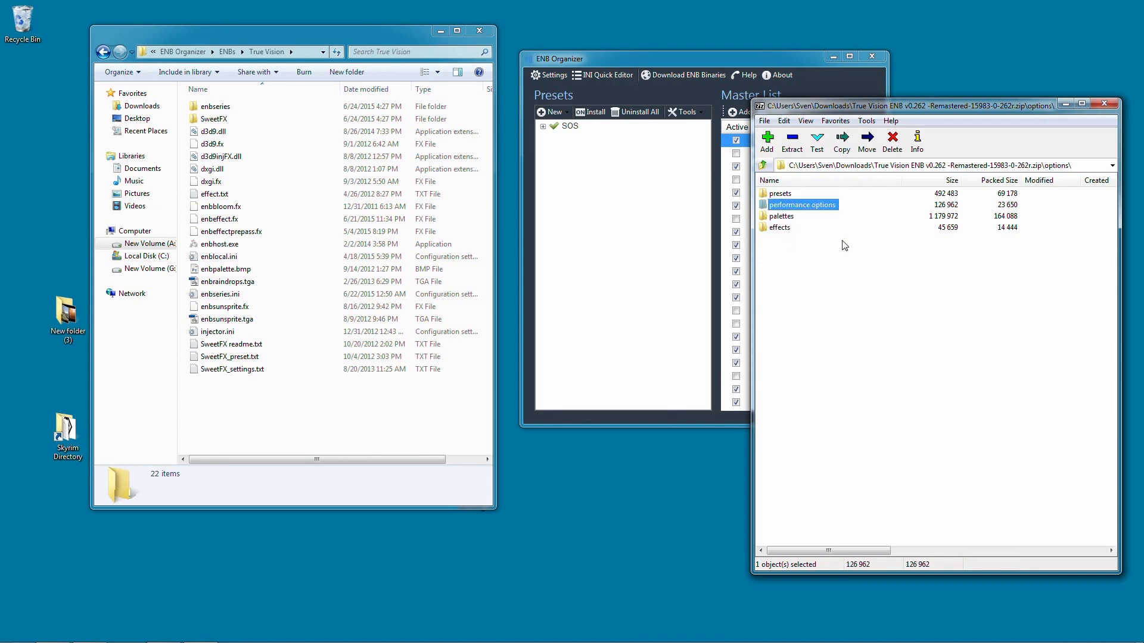
pyautogui.doubleClick(826, 205)
pyautogui.doubleClick(802, 228)
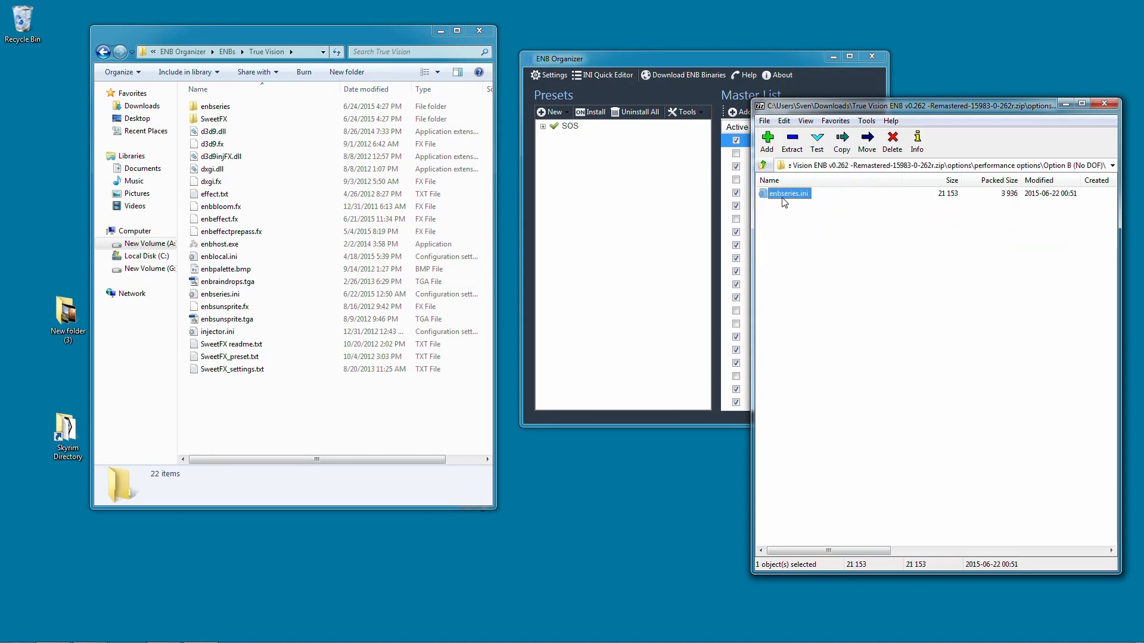
pyautogui.moveTo(492, 360); pyautogui.dragTo(491, 362)
pyautogui.click(572, 229)
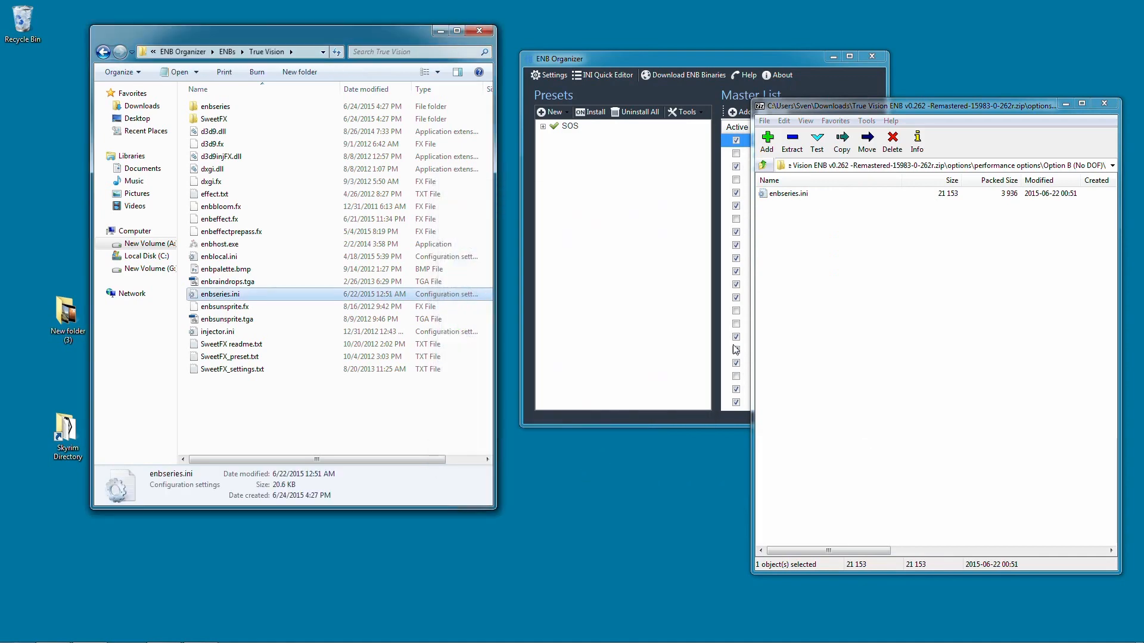
# Step: Go back up through the archive's folders and open its Data folder
pyautogui.click(765, 165)
pyautogui.click(765, 165)
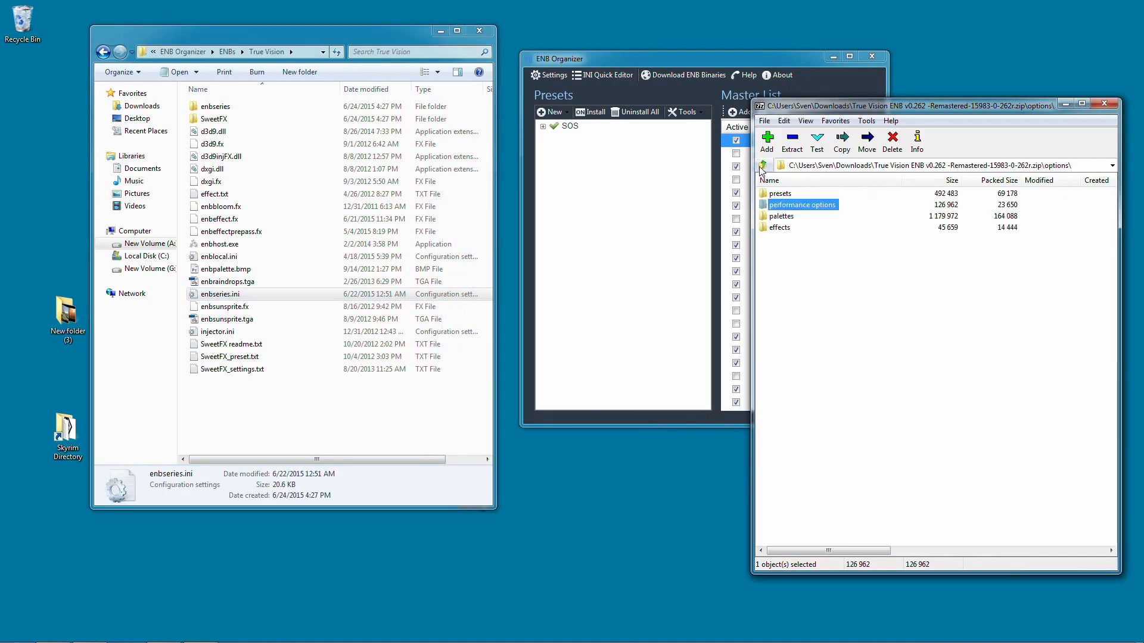
pyautogui.click(763, 165)
pyautogui.doubleClick(780, 193)
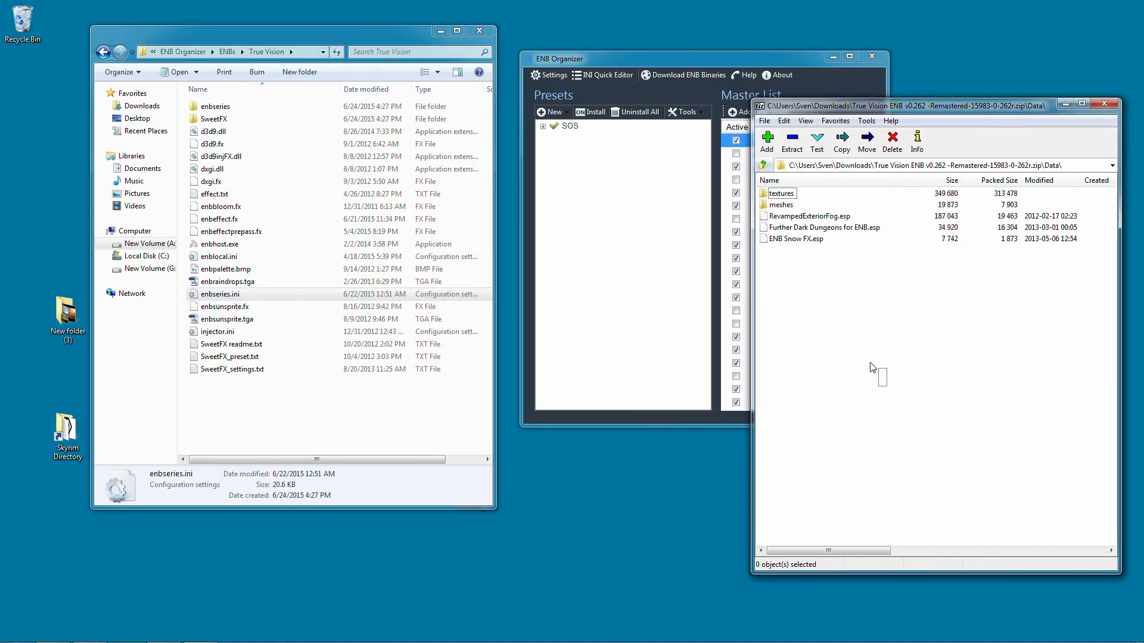
pyautogui.moveTo(869, 363); pyautogui.dragTo(781, 215)
pyautogui.click(828, 400)
# Step: Create a new folder named Data inside the True Vision folder and open it
pyautogui.rightClick(315, 443)
pyautogui.moveTo(381, 585)
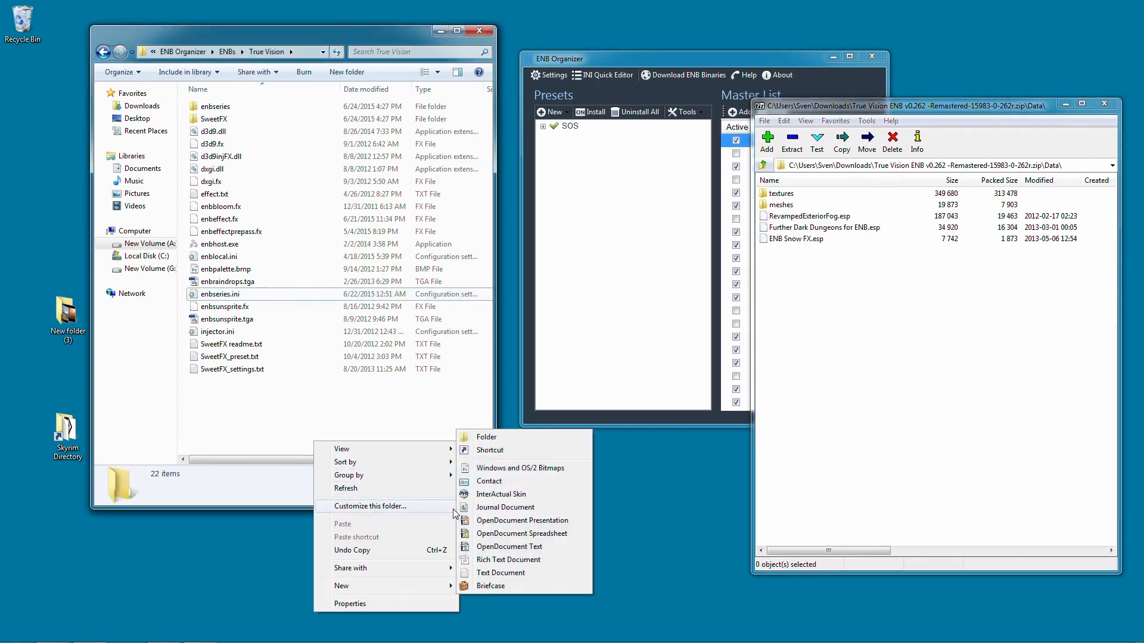
pyautogui.click(519, 439)
pyautogui.write('Data')
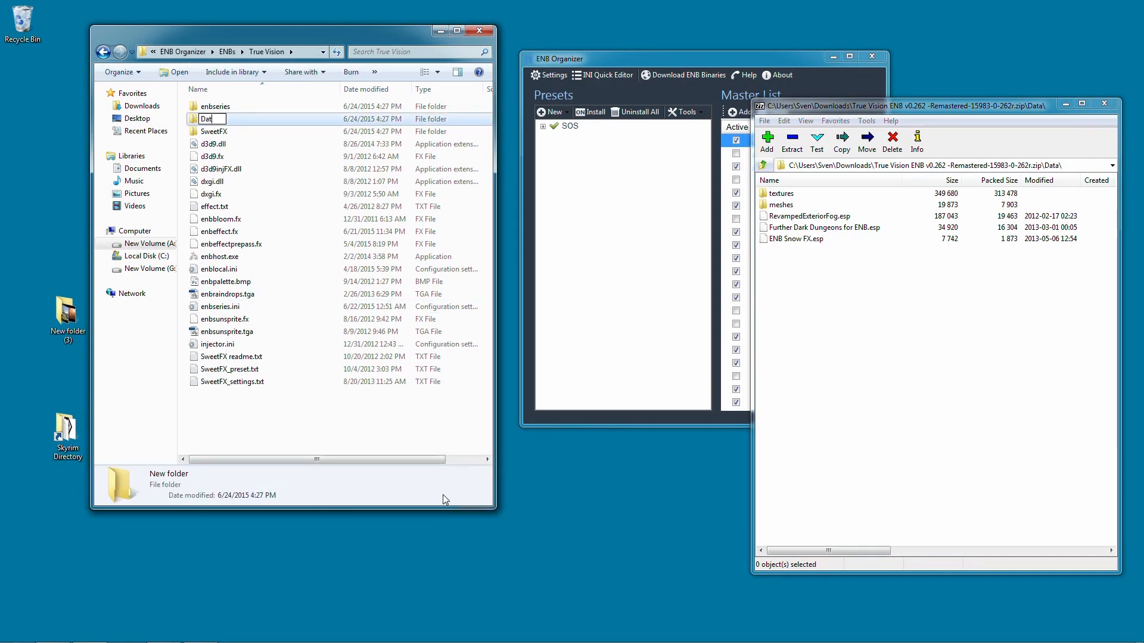
pyautogui.press('Return')
pyautogui.press('Return')
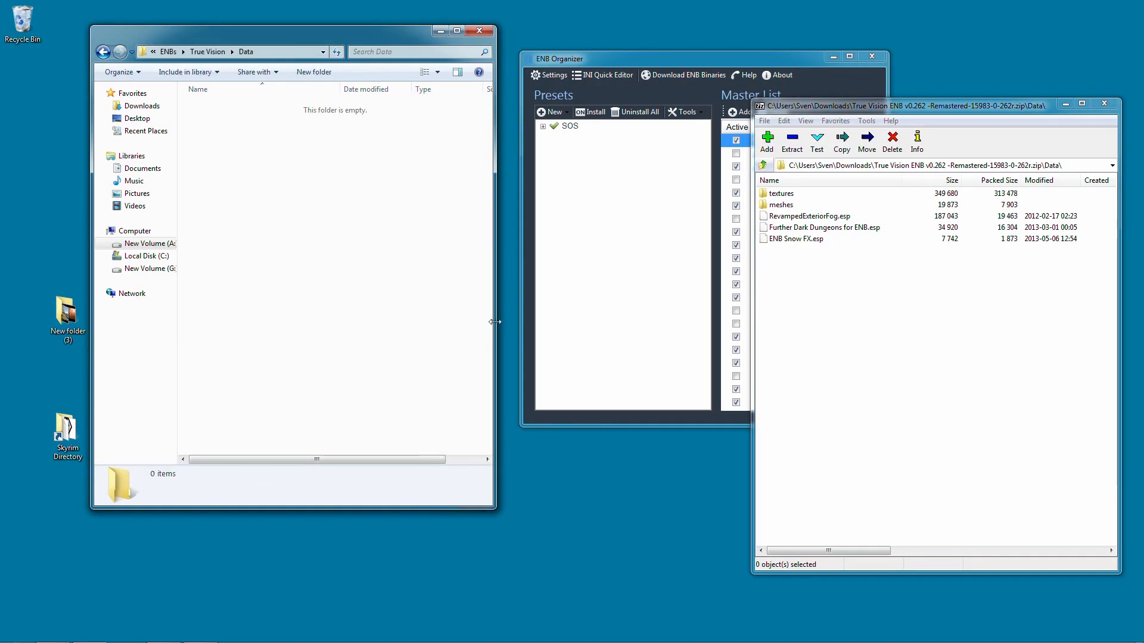
# Step: Copy the archive's textures and meshes folders into the new True Vision Data folder and close the archive
pyautogui.moveTo(831, 199); pyautogui.dragTo(380, 221)
pyautogui.click(808, 200)
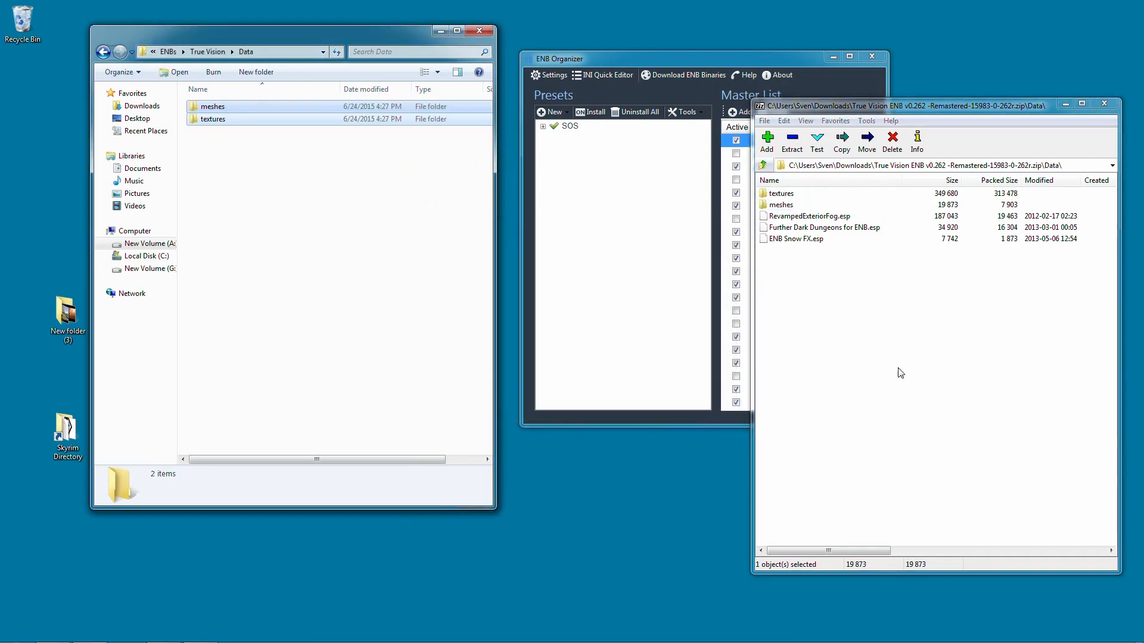
pyautogui.click(829, 281)
pyautogui.moveTo(867, 260); pyautogui.dragTo(758, 216)
pyautogui.click(836, 303)
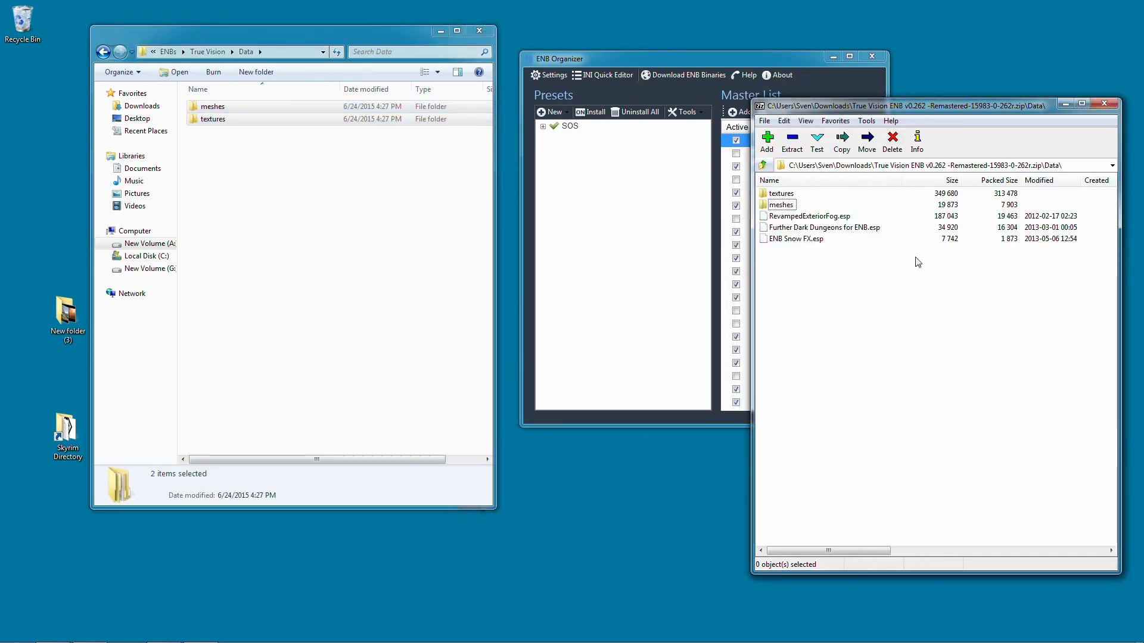
pyautogui.click(1104, 105)
pyautogui.click(306, 286)
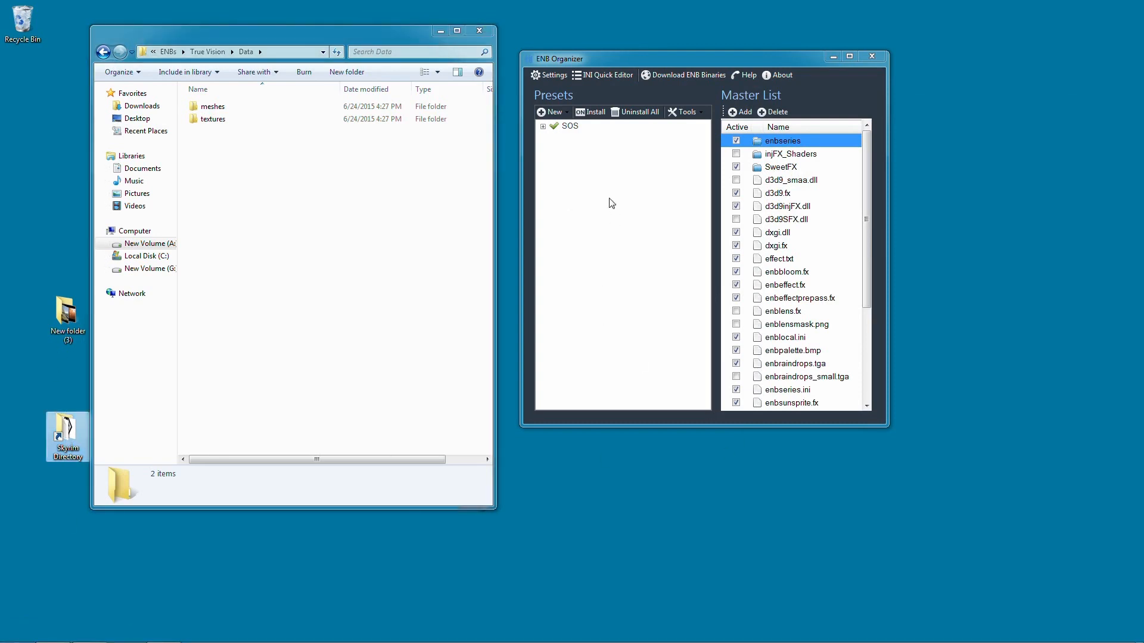
# Step: Delete the effects folder from Textures in the Skyrim directory's Data folder and return to Data
pyautogui.doubleClick(67, 435)
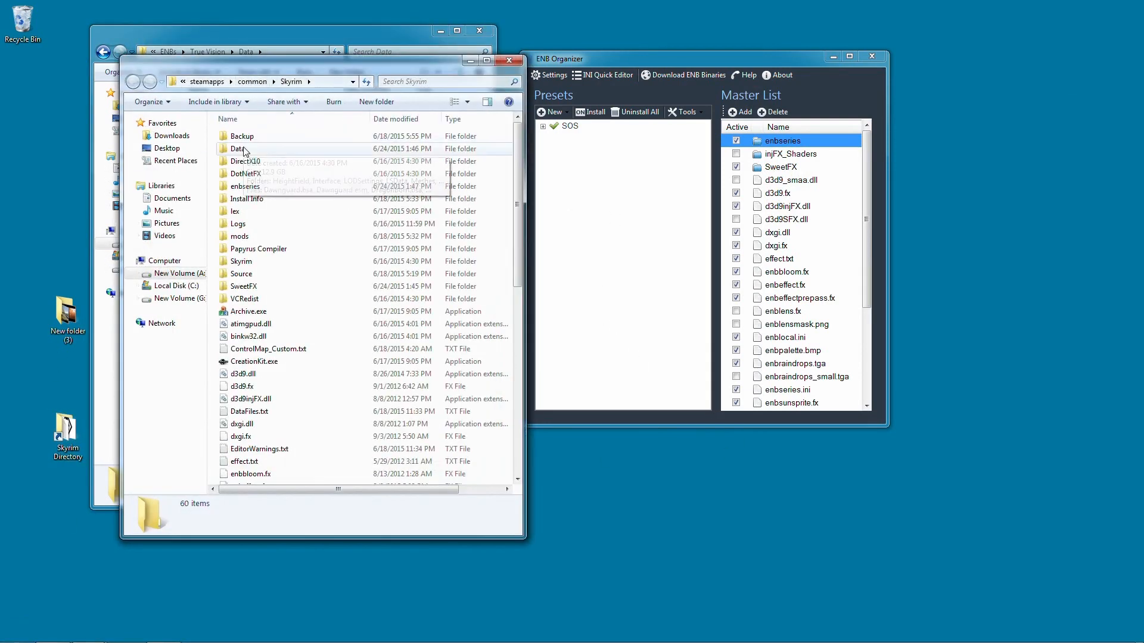
pyautogui.doubleClick(243, 151)
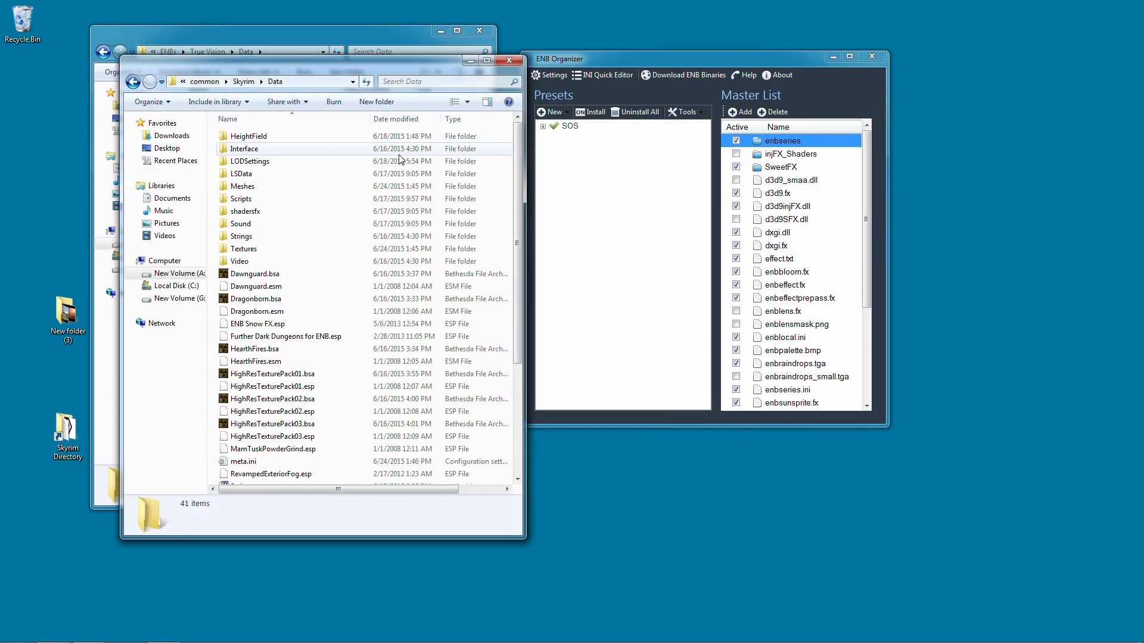
pyautogui.doubleClick(274, 248)
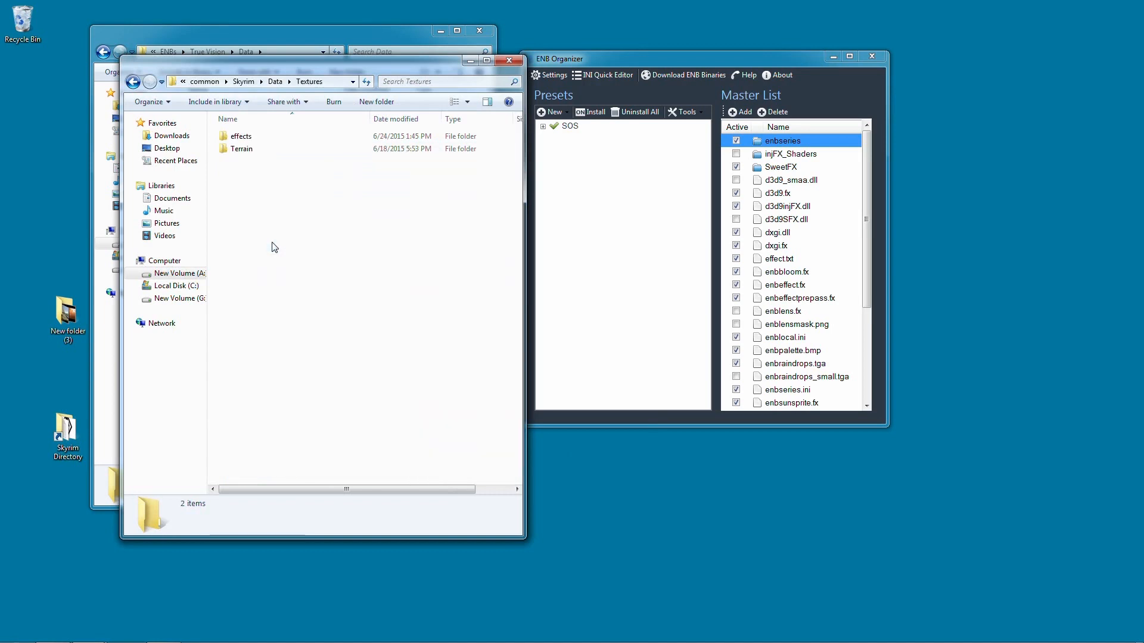
pyautogui.click(262, 137)
pyautogui.press('Delete')
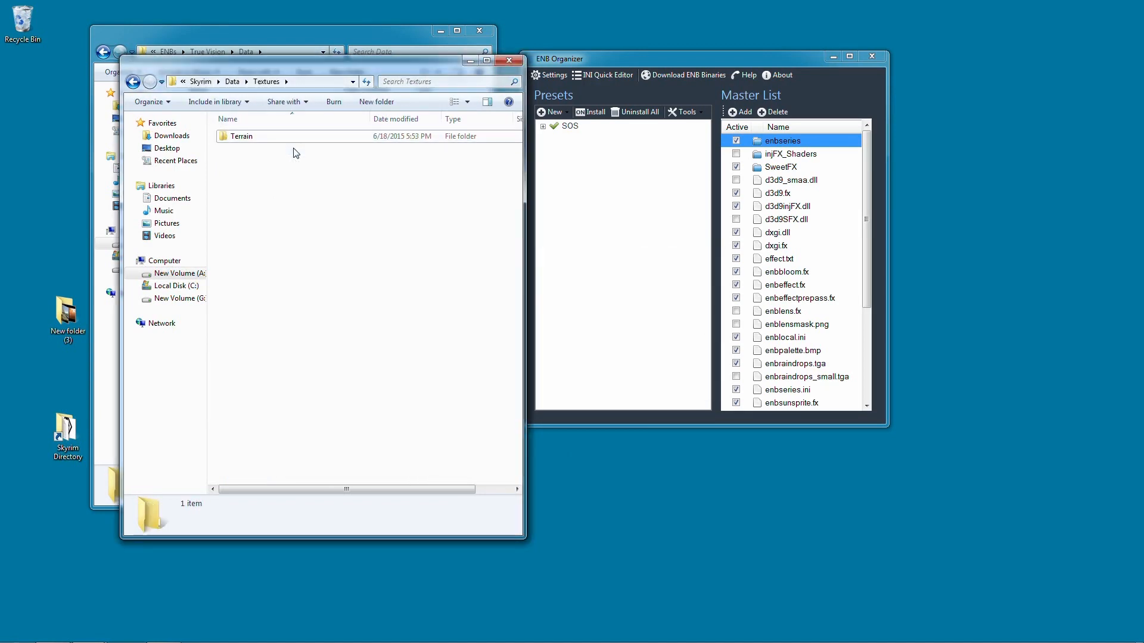
pyautogui.press('BackSpace')
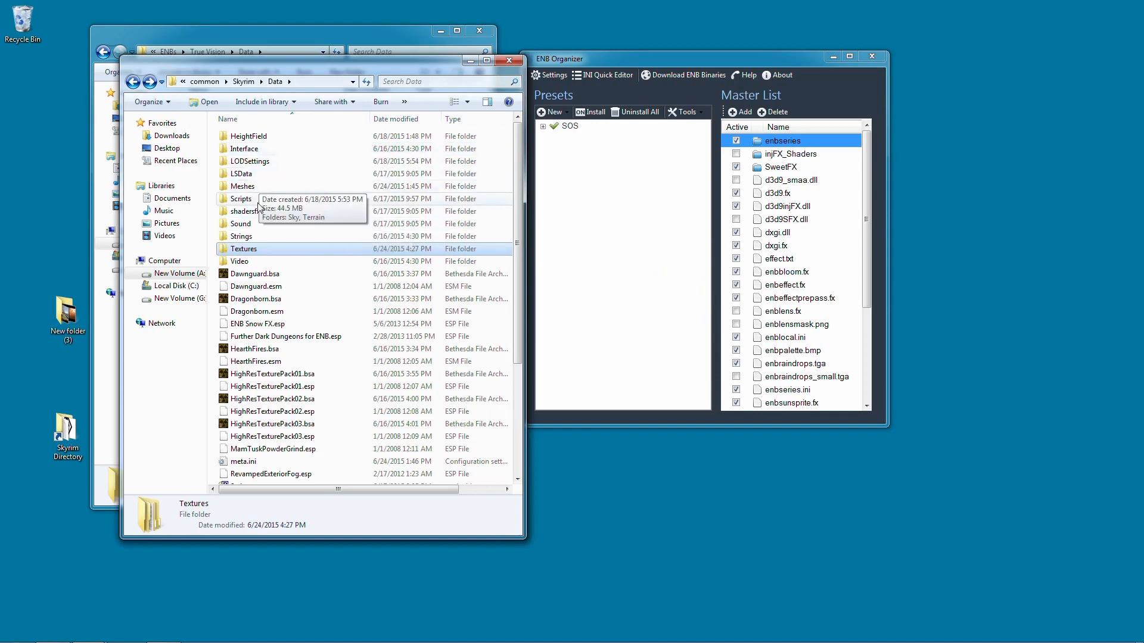
# Step: Delete the Sky folder from Meshes in the Skyrim Data folder and return to Data
pyautogui.doubleClick(243, 186)
pyautogui.click(251, 136)
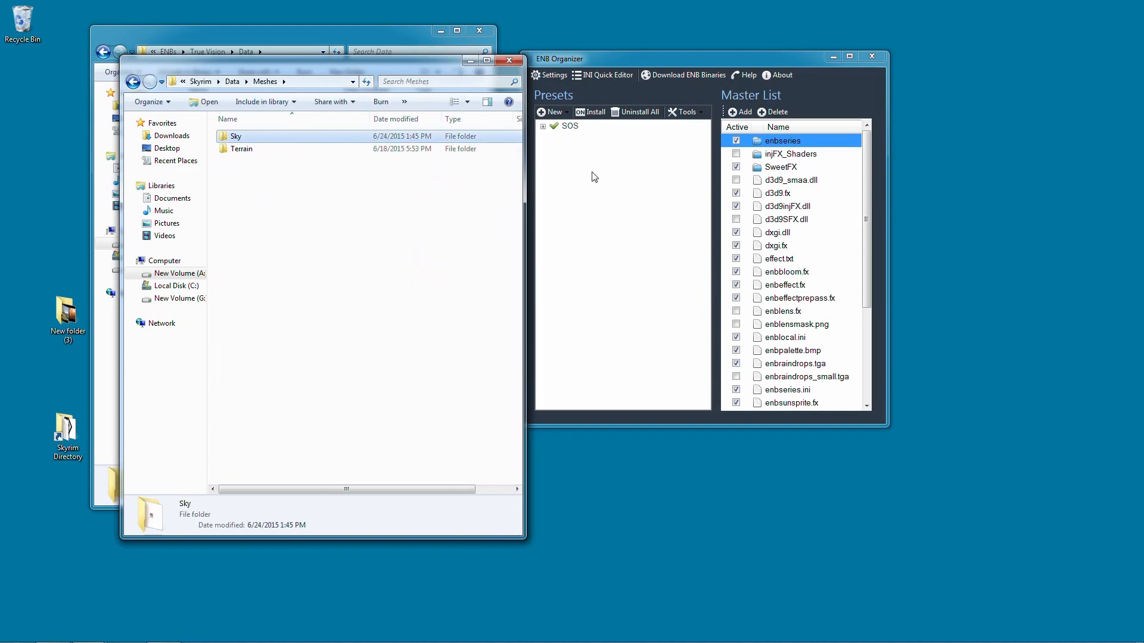
pyautogui.press('Delete')
pyautogui.press('BackSpace')
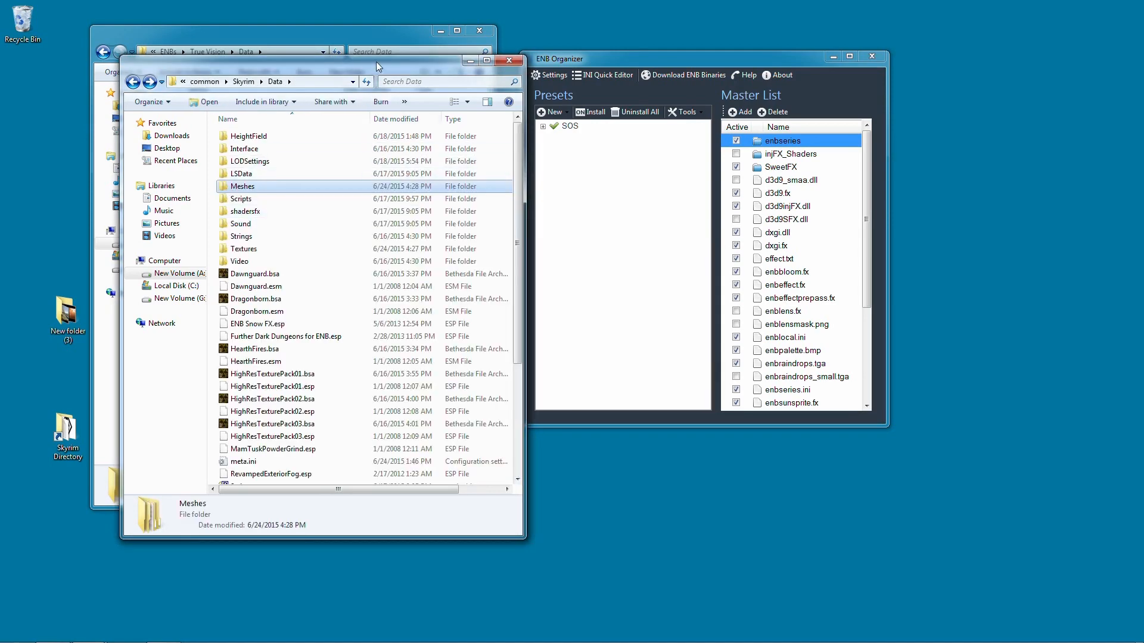
# Step: Move the meshes and textures folders from True Vision's Data folder into Skyrim's Data folder, merging them with the existing folders
pyautogui.moveTo(377, 62); pyautogui.dragTo(664, 94)
pyautogui.click(241, 189)
pyautogui.moveTo(242, 188); pyautogui.dragTo(205, 110)
pyautogui.moveTo(213, 119); pyautogui.dragTo(729, 456)
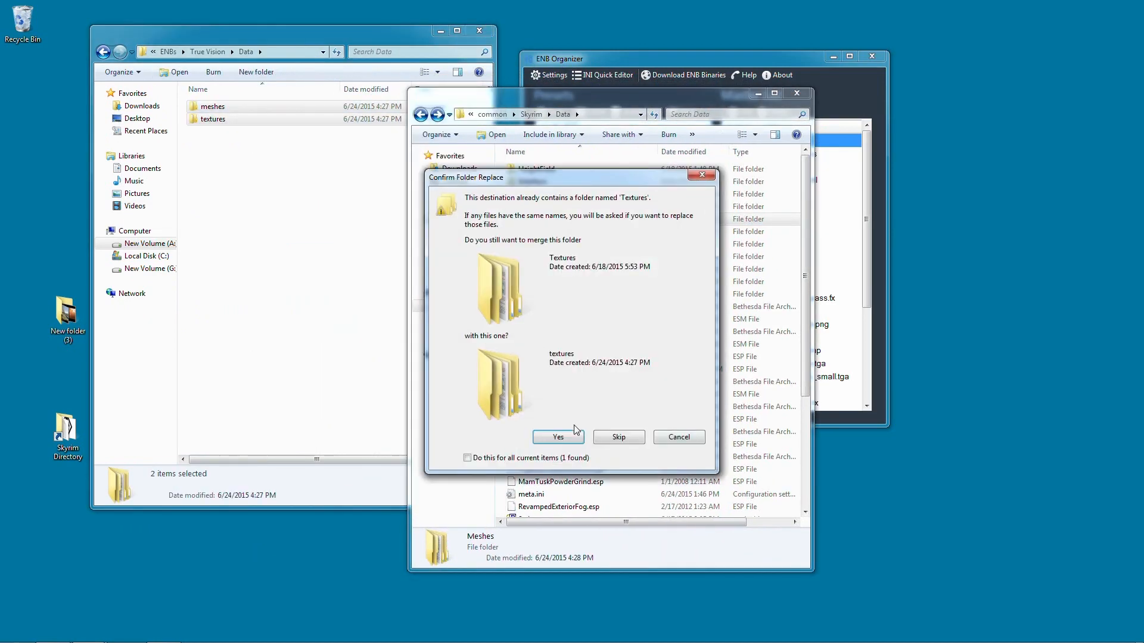
pyautogui.click(569, 439)
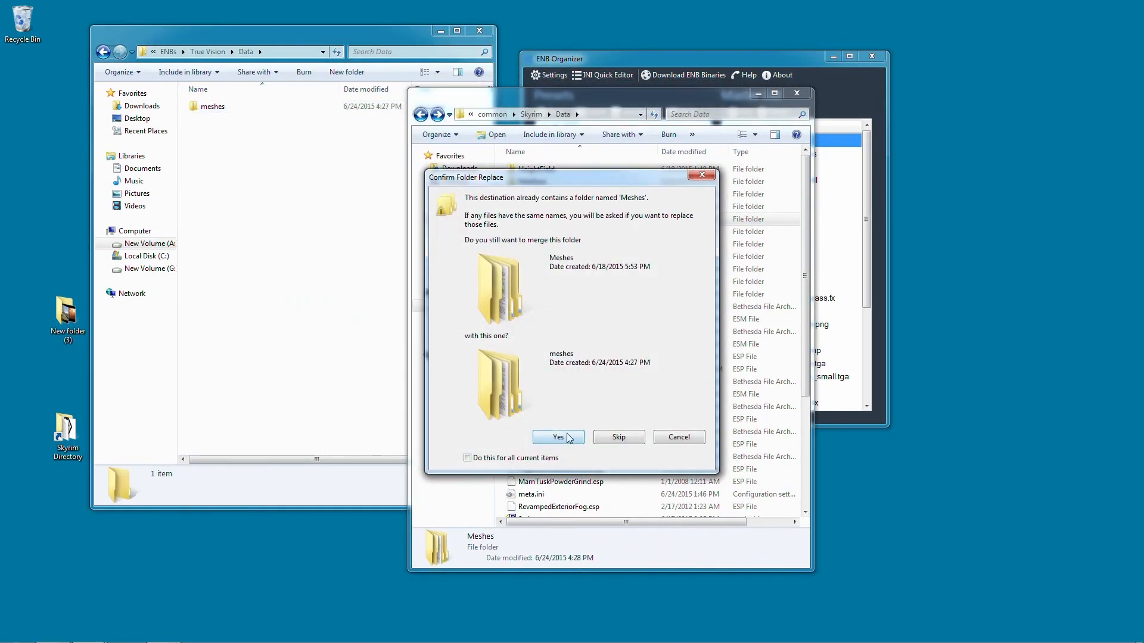
pyautogui.click(568, 439)
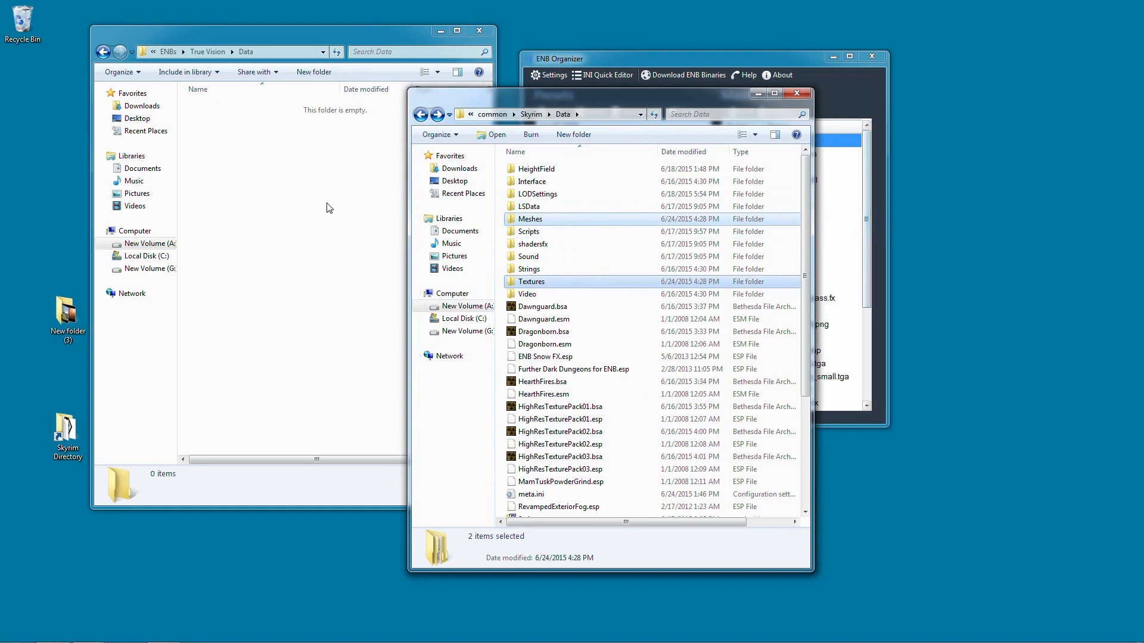
pyautogui.click(269, 215)
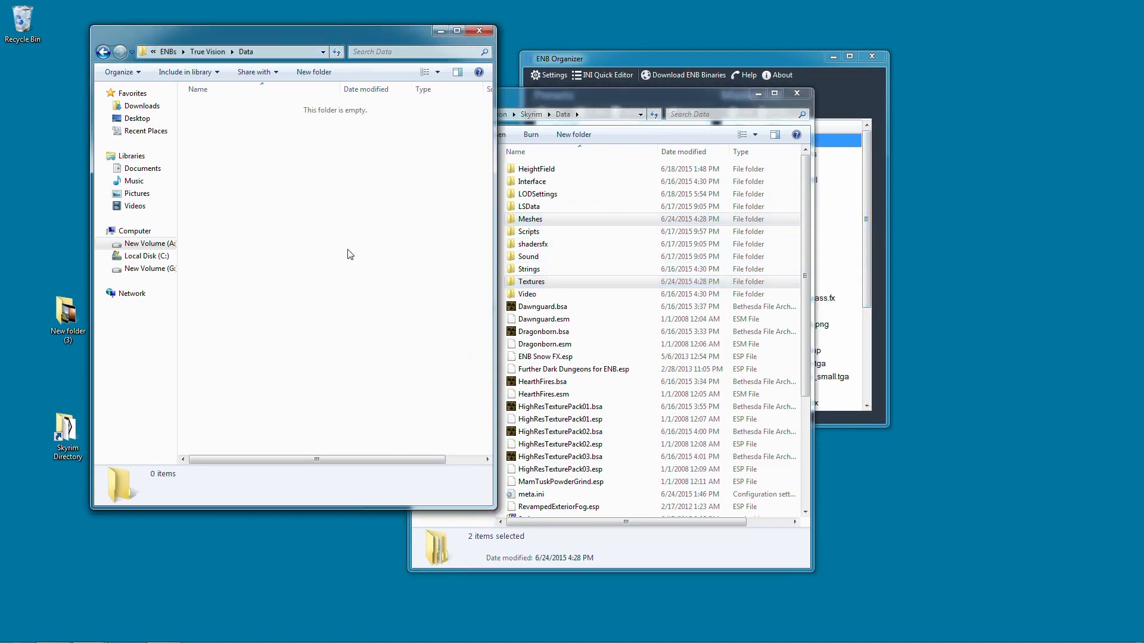
pyautogui.hotkey('ctrl', 'v')
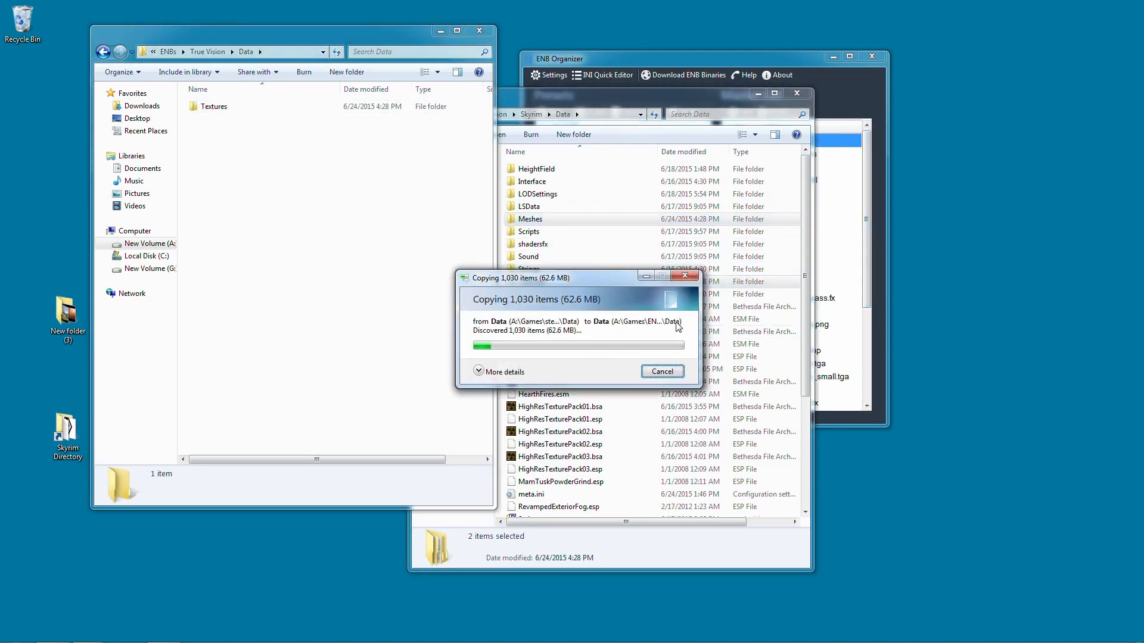
pyautogui.hotkey('ctrl', 'a')
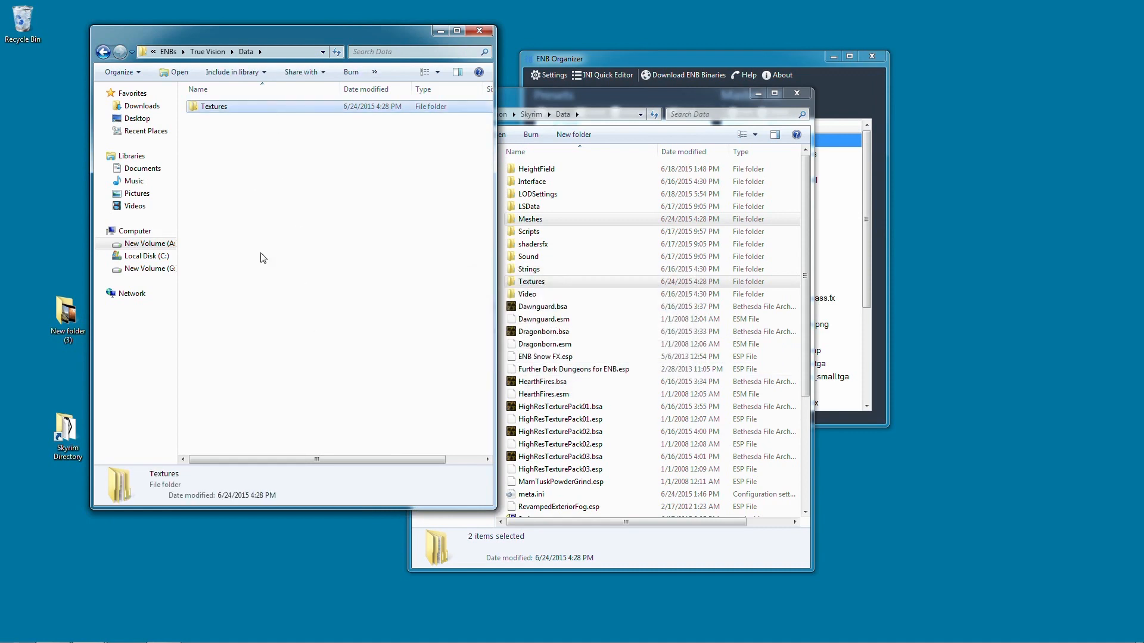
pyautogui.press('Delete')
pyautogui.press('Return')
# Step: Return to the True Vision folder and close the Skyrim Data window
pyautogui.press('BackSpace')
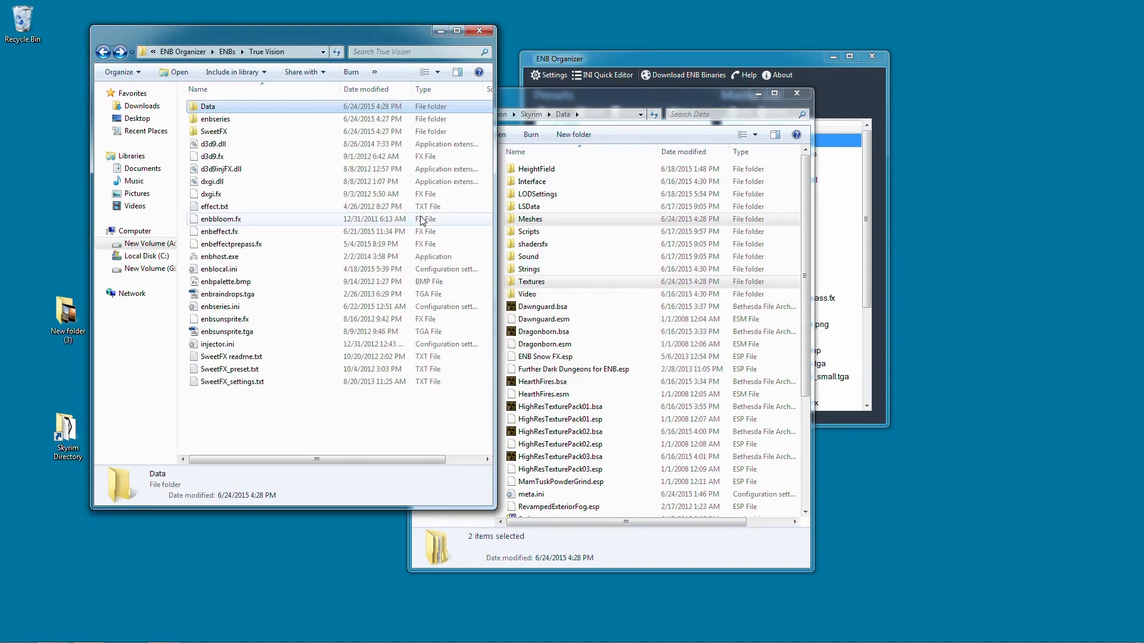
pyautogui.click(715, 88)
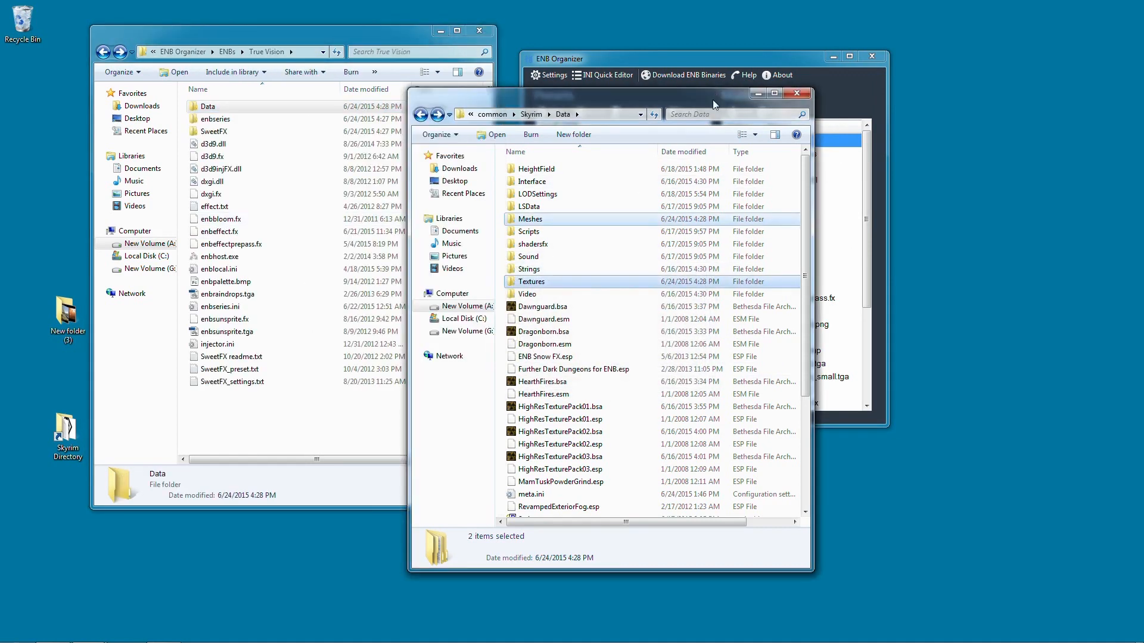
pyautogui.hotkey('alt', 'F4')
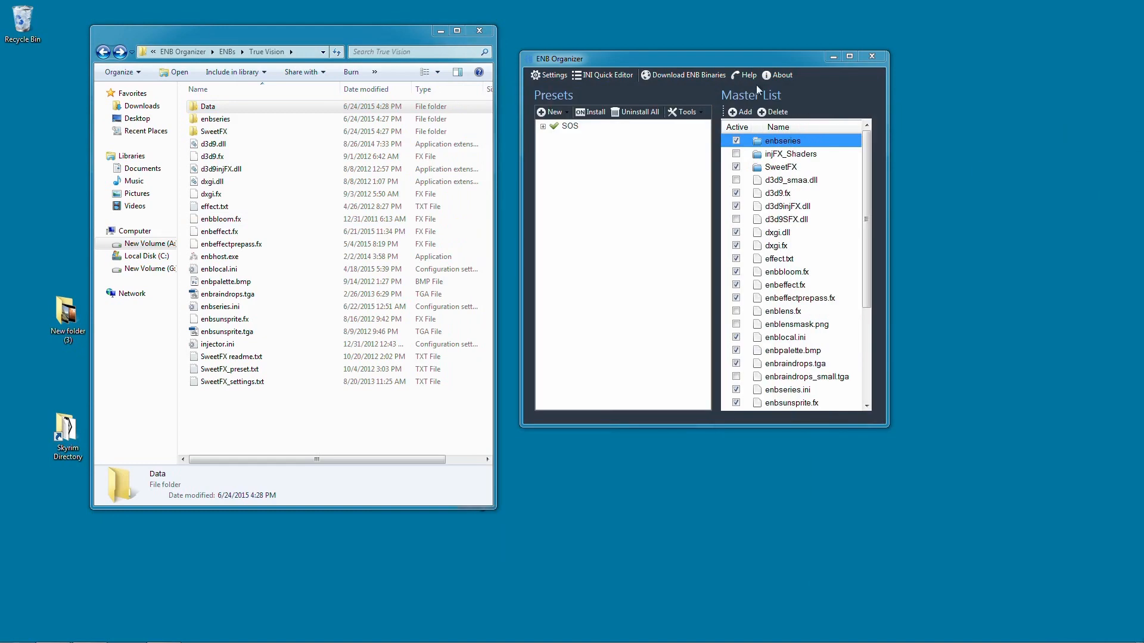
# Step: Create a new ENB Organizer preset from the folder Games\ENB Organizer\ENBs\True Vision on drive A
pyautogui.click(568, 126)
pyautogui.click(551, 112)
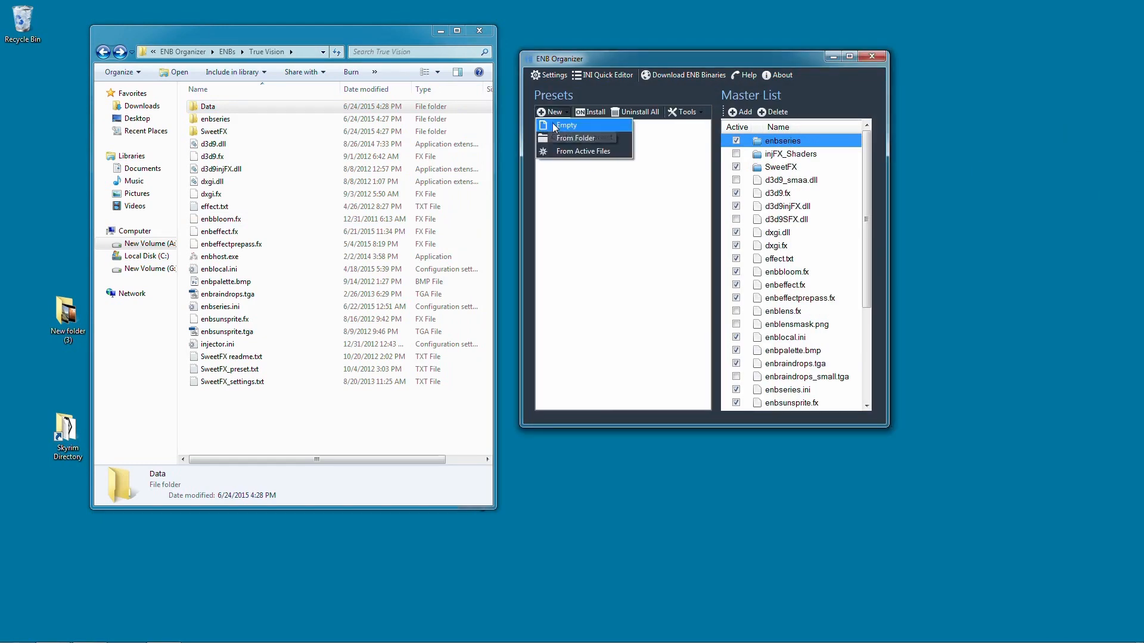
pyautogui.click(560, 138)
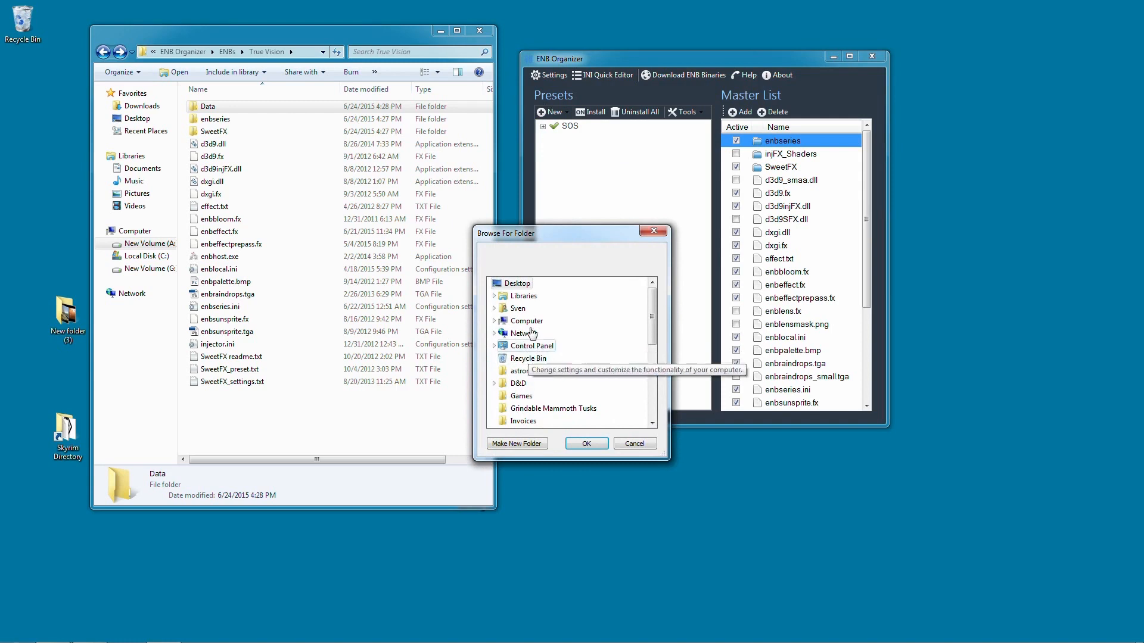
pyautogui.doubleClick(525, 322)
pyautogui.doubleClick(533, 334)
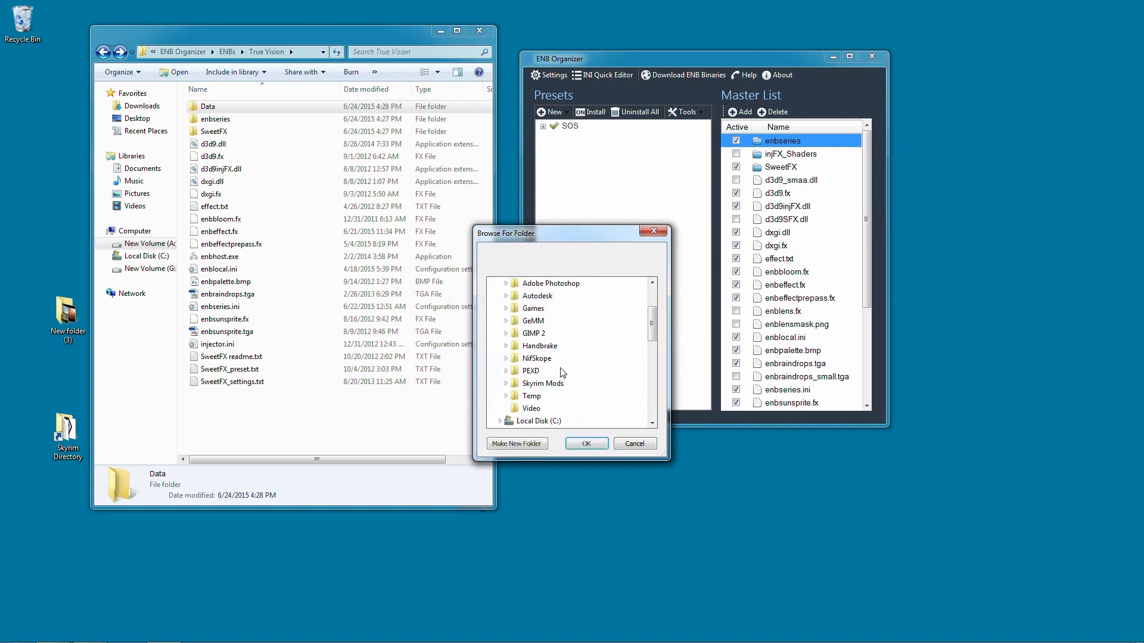
pyautogui.doubleClick(533, 309)
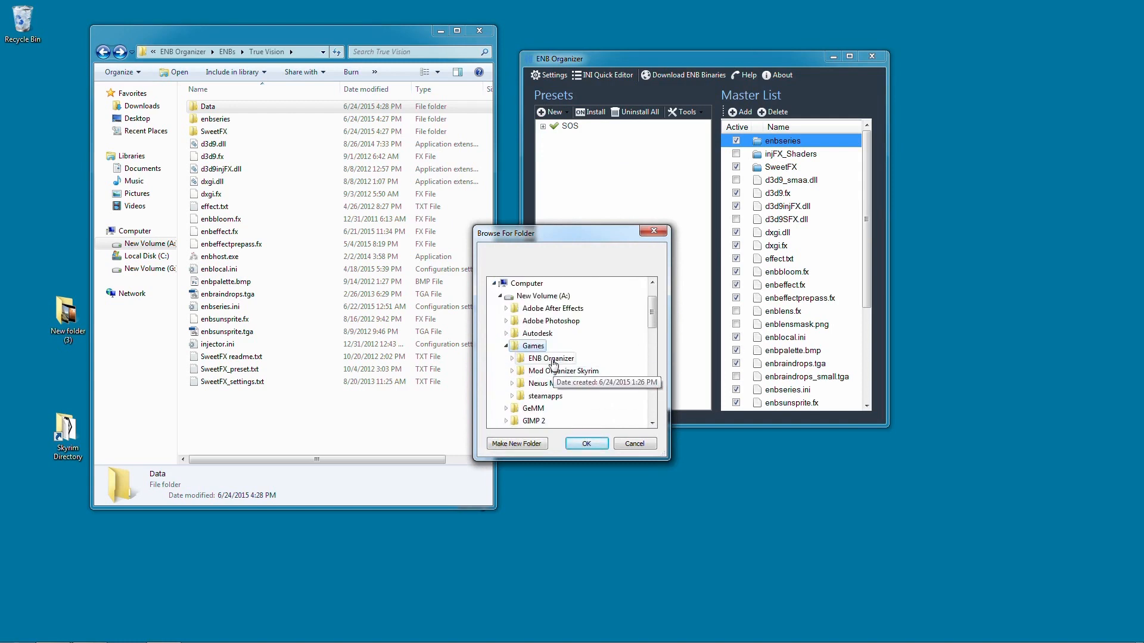
pyautogui.doubleClick(548, 359)
pyautogui.doubleClick(559, 409)
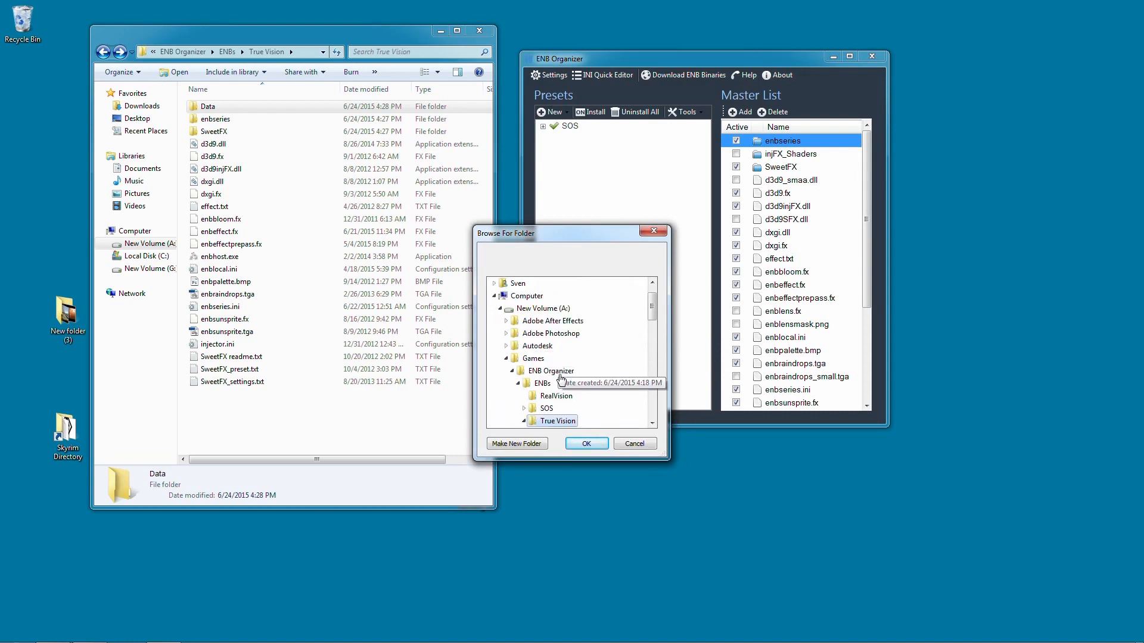
pyautogui.click(587, 445)
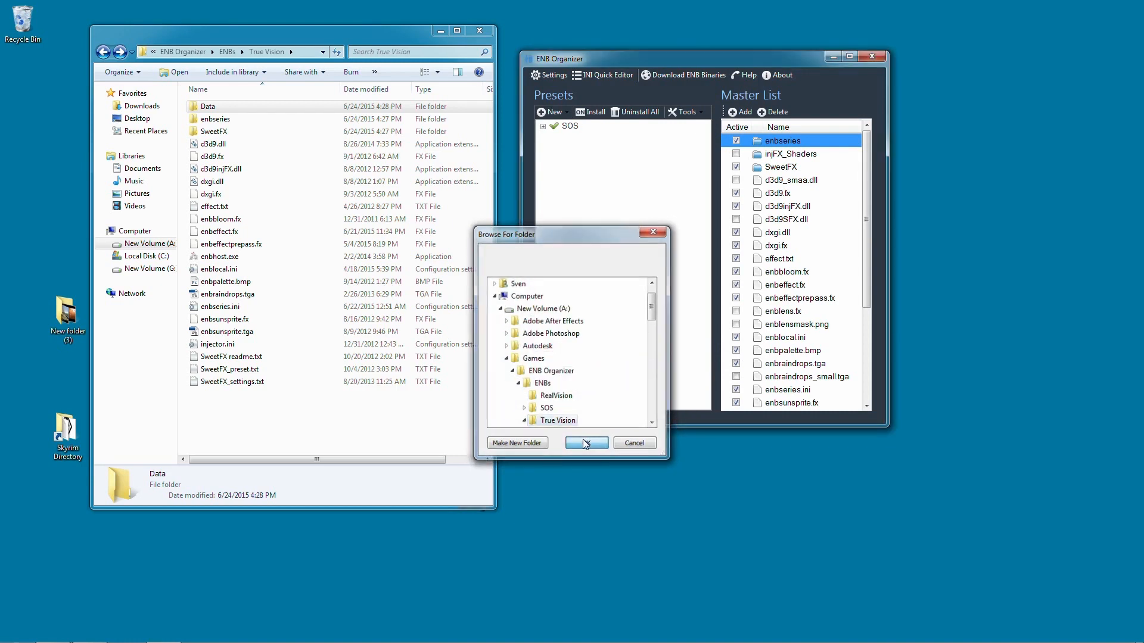
# Step: Uninstall all Master List ENB files from the game folder and dismiss the notice
pyautogui.click(638, 113)
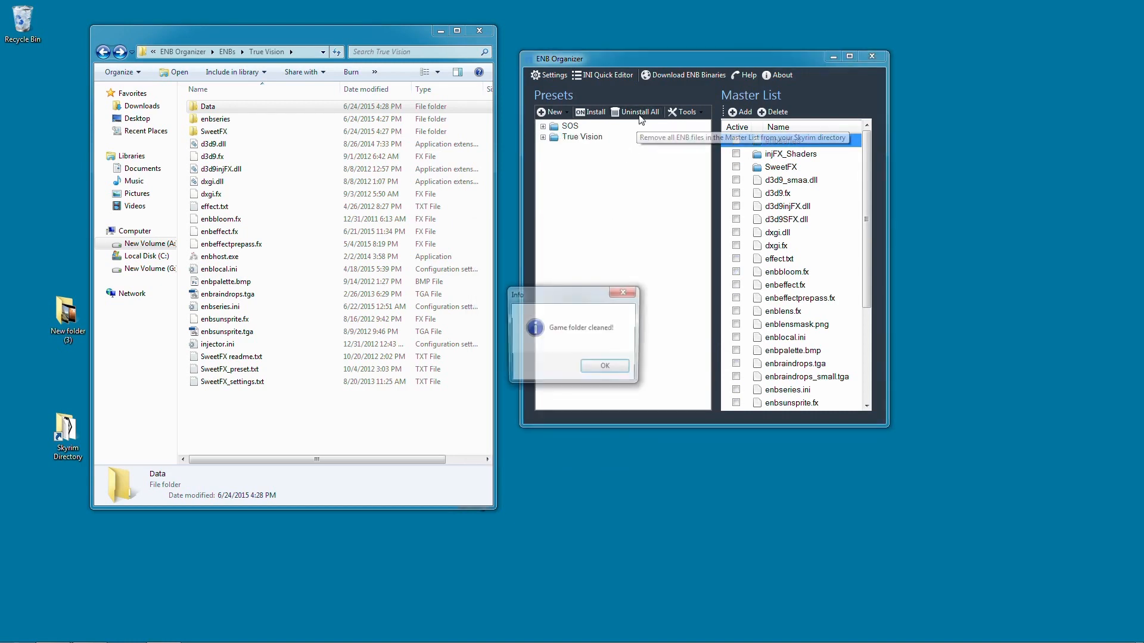
pyautogui.click(606, 368)
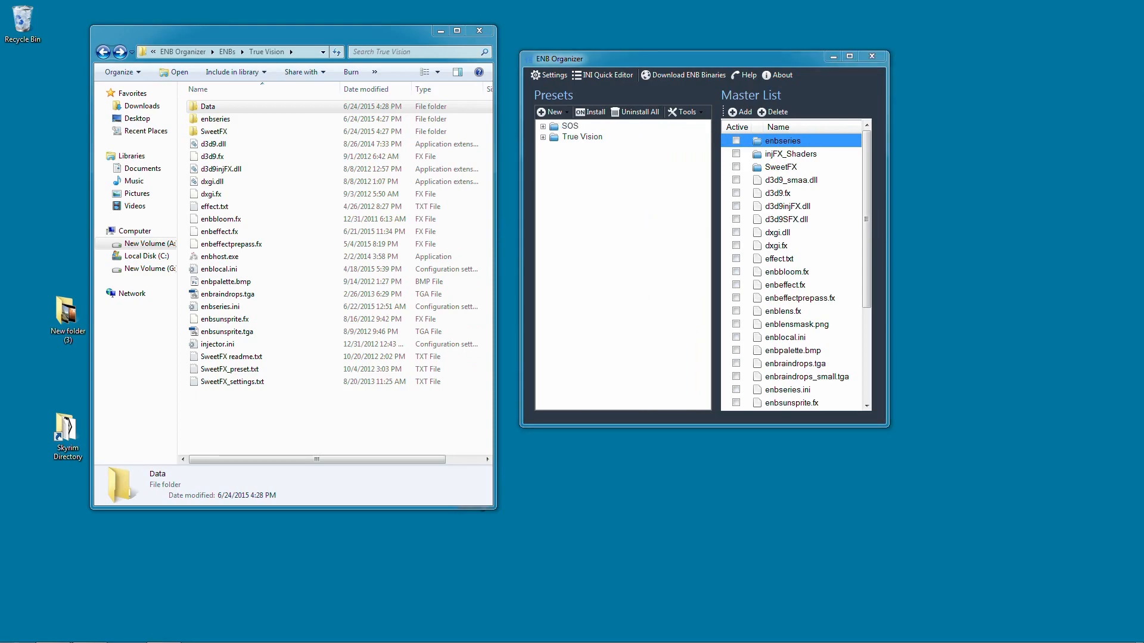
# Step: Open the Skyrim game folder and compare its files with the full Master List to check for leftover ENB files
pyautogui.moveTo(823, 76); pyautogui.dragTo(209, 75)
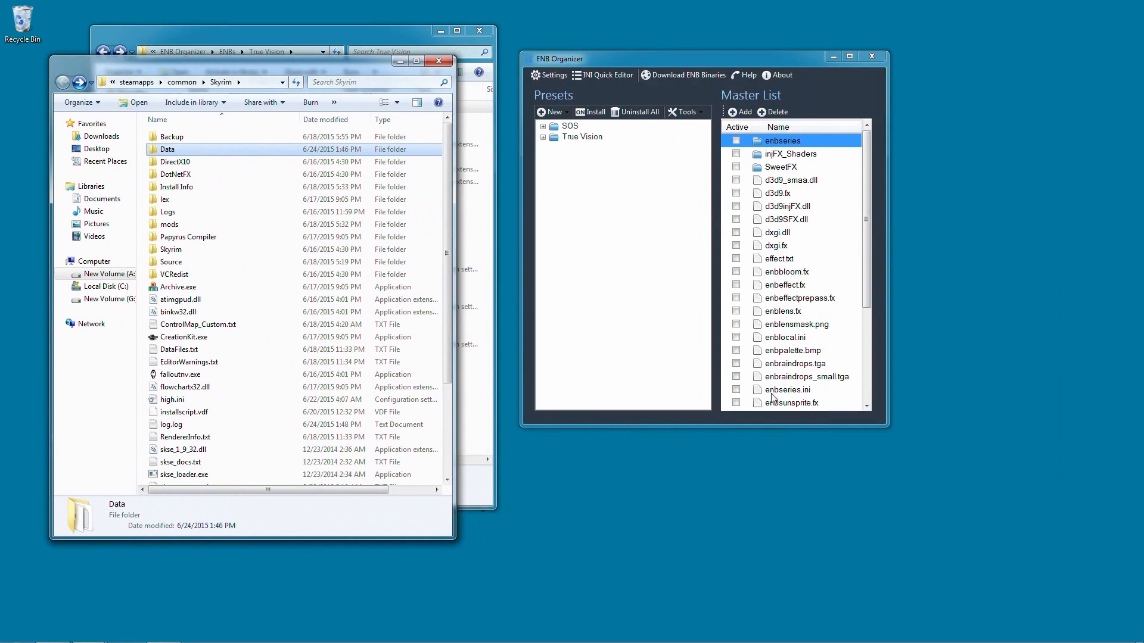
pyautogui.click(867, 227)
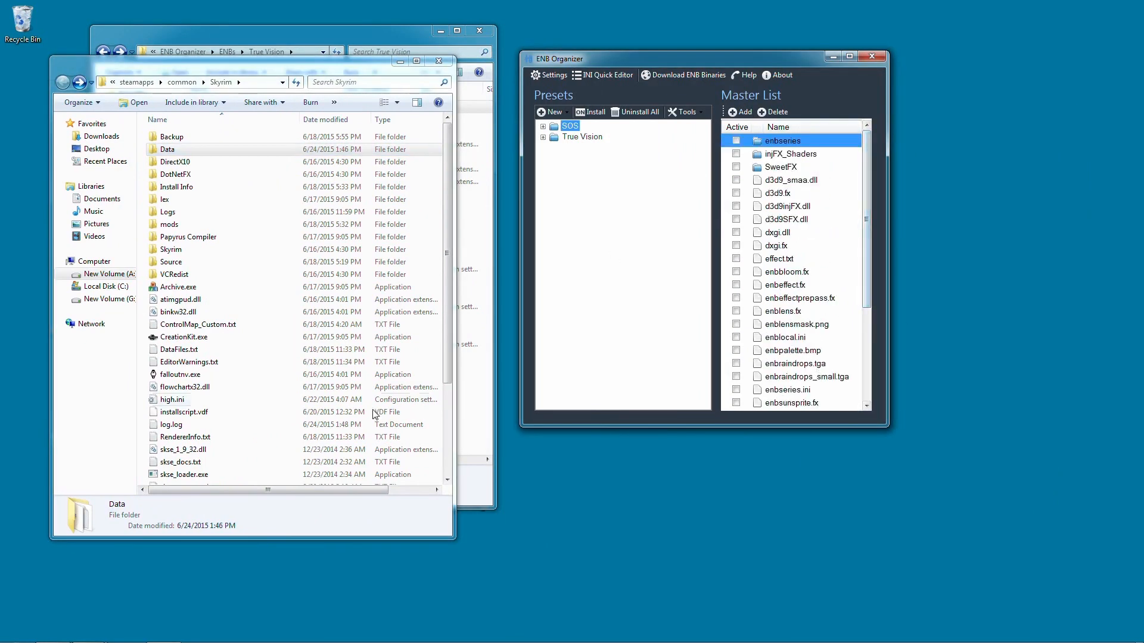
pyautogui.scroll(-4, 884, 292)
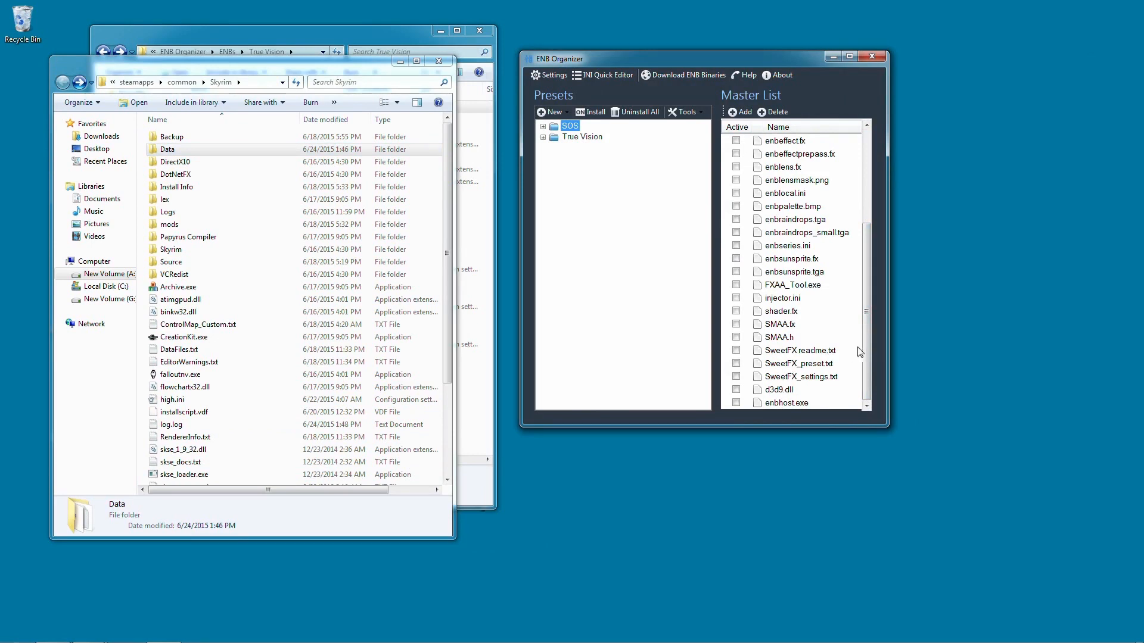
pyautogui.scroll(4, 861, 352)
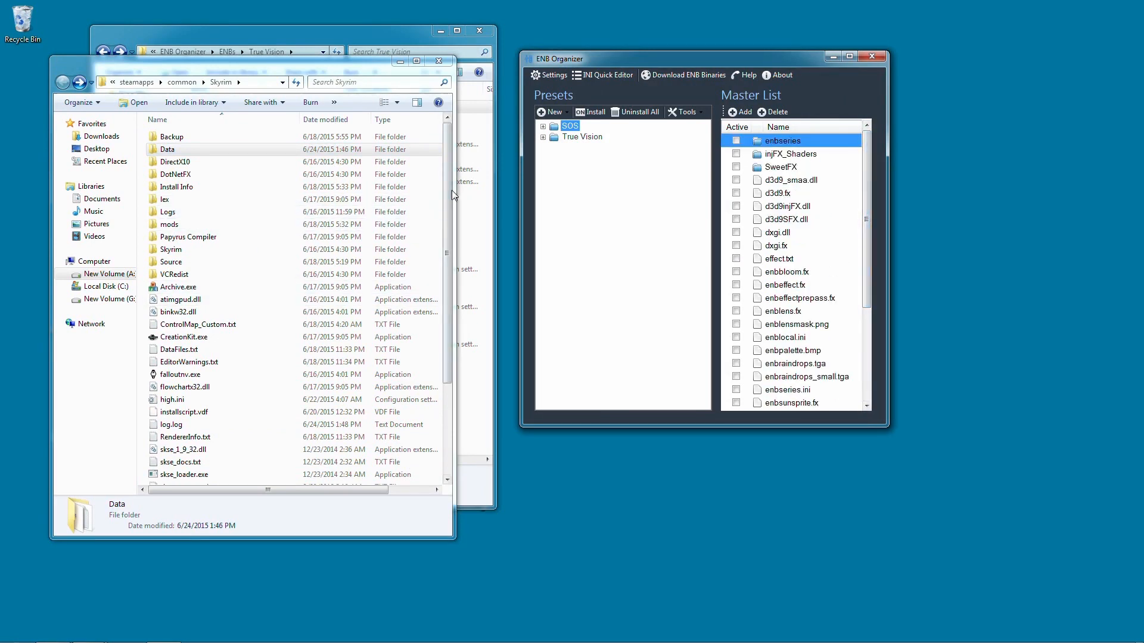
pyautogui.moveTo(447, 191); pyautogui.dragTo(447, 281)
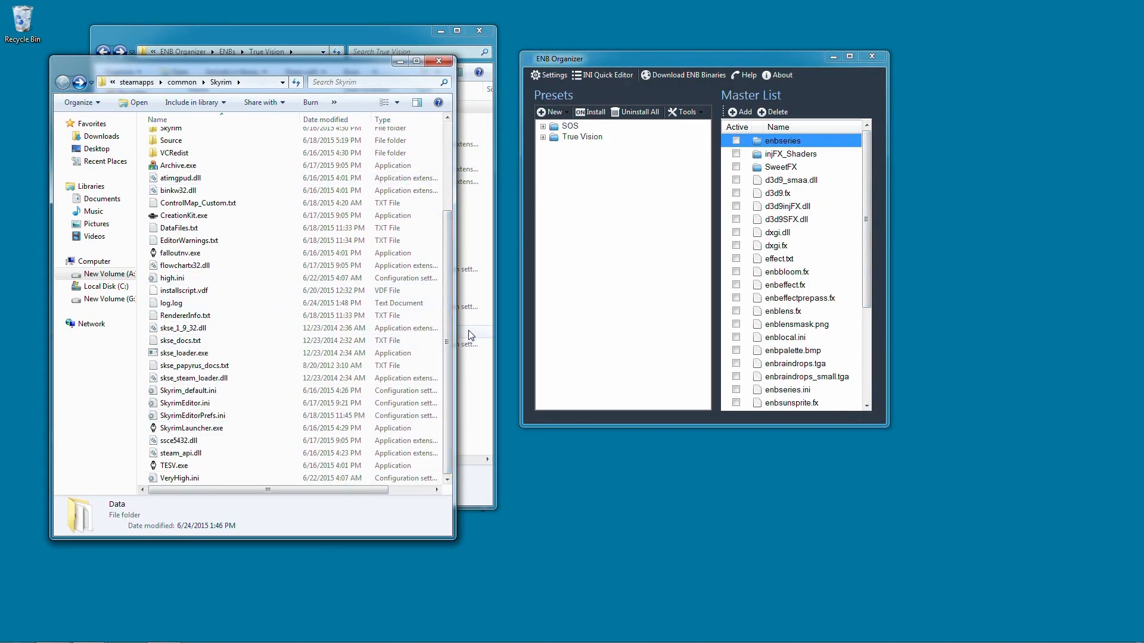
pyautogui.moveTo(449, 324); pyautogui.dragTo(450, 235)
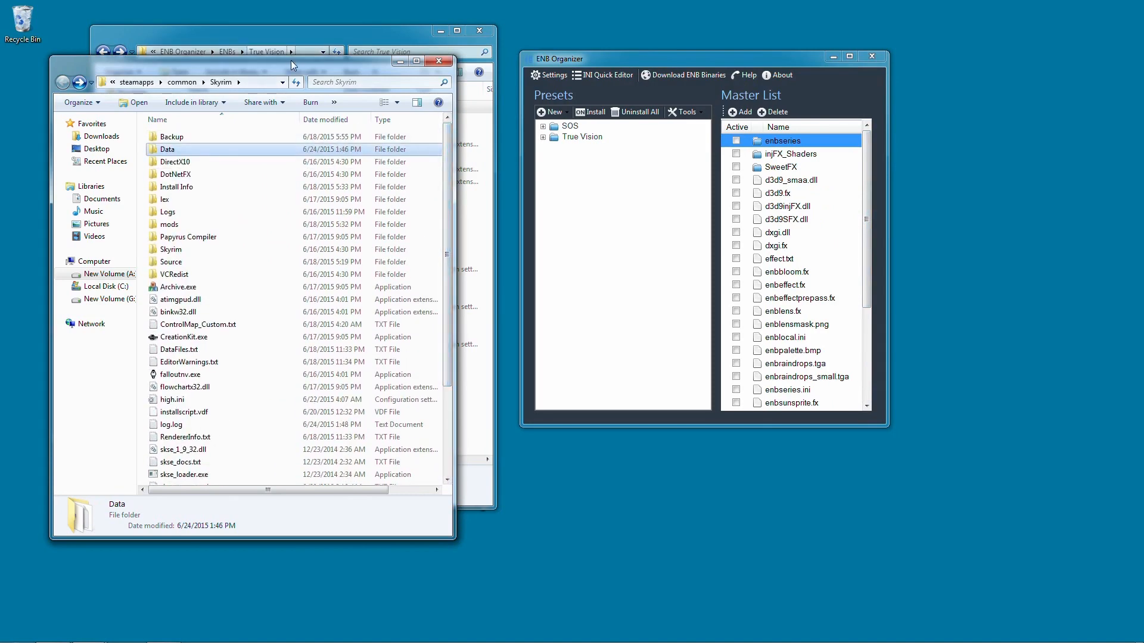
# Step: Move the Skyrim folder window clear of ENB Organizer and install the True Vision preset
pyautogui.moveTo(290, 70); pyautogui.dragTo(1001, 128)
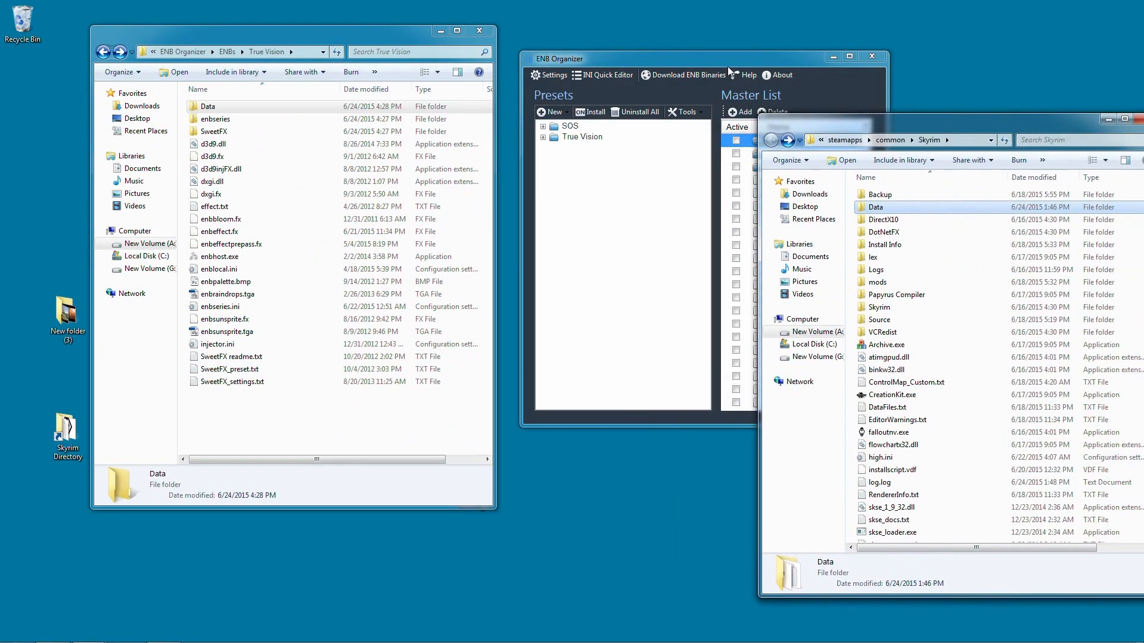
pyautogui.moveTo(727, 66); pyautogui.dragTo(661, 70)
pyautogui.click(514, 141)
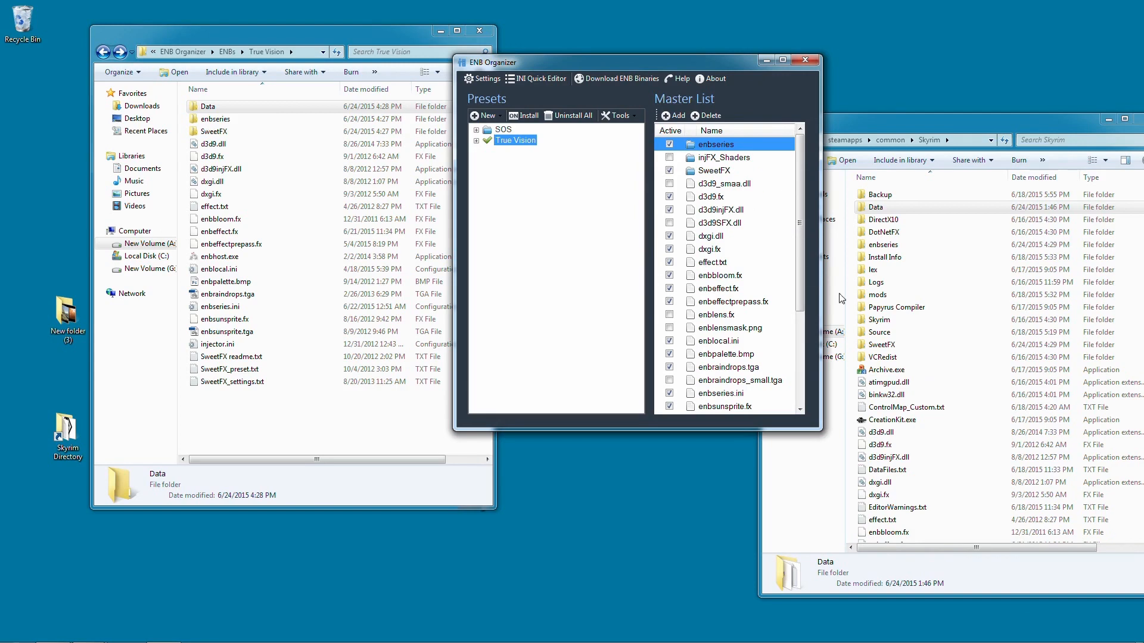
# Step: Check the Skyrim folder for the True Vision ENB files that were installed, and close its window
pyautogui.moveTo(950, 125); pyautogui.dragTo(920, 96)
pyautogui.scroll(-1, 906, 329)
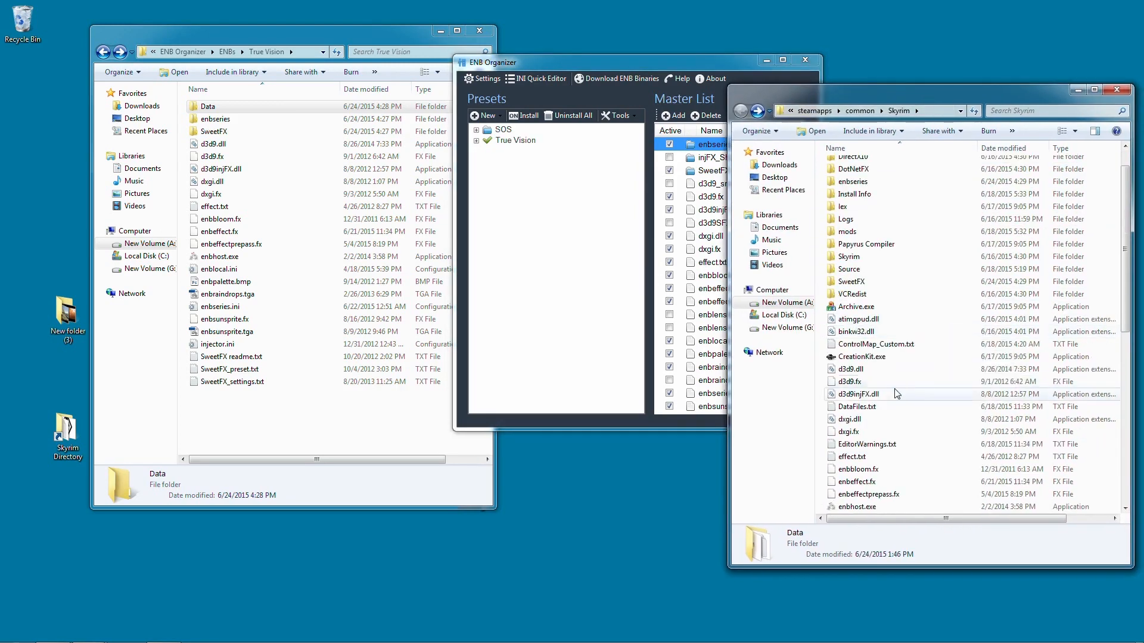
pyautogui.click(886, 368)
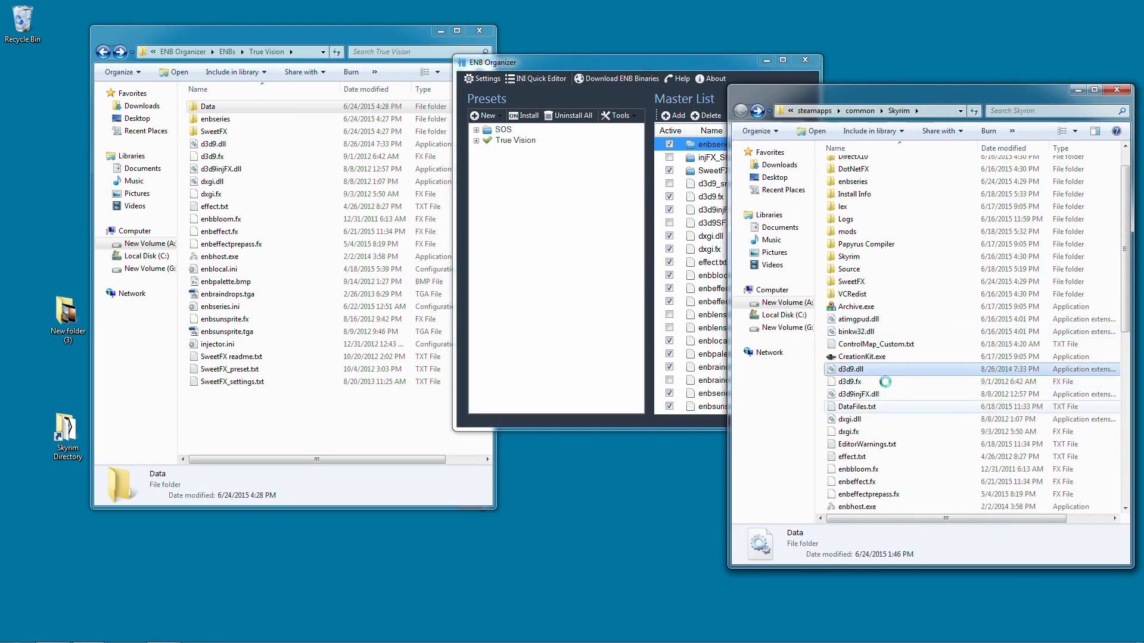
pyautogui.click(870, 393)
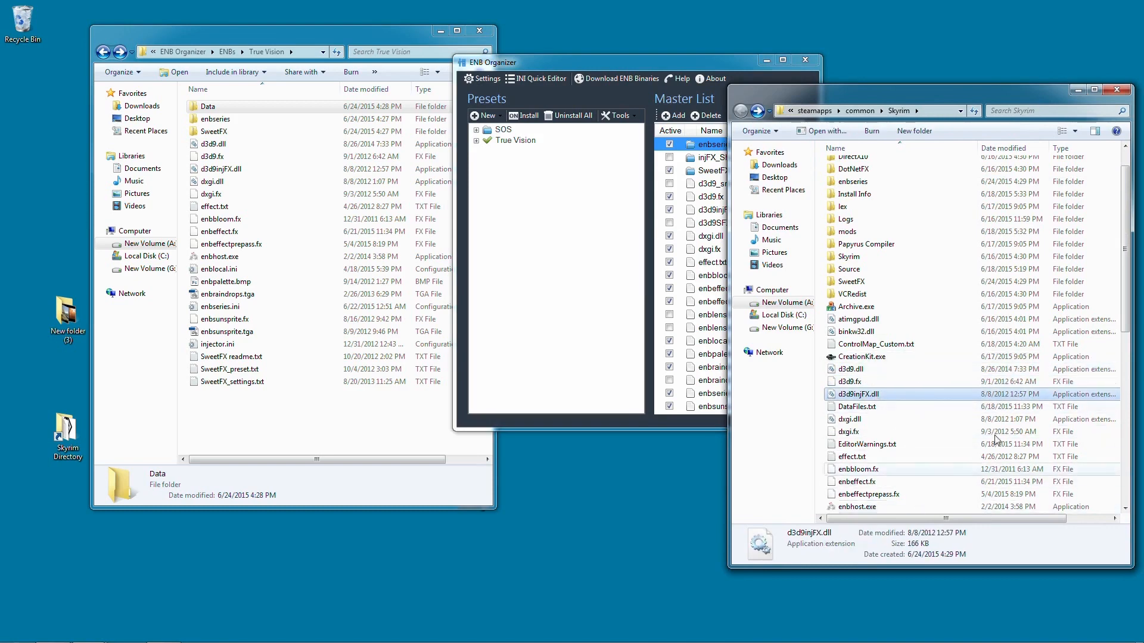
pyautogui.scroll(-10, 864, 482)
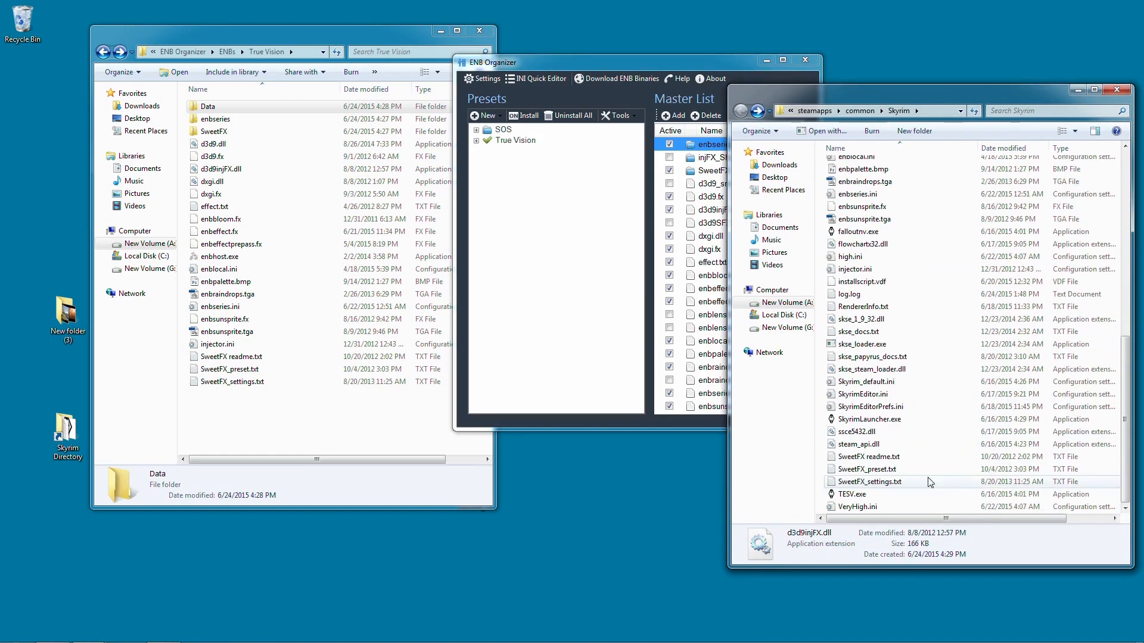
pyautogui.click(1117, 91)
# Step: Move the ENB Organizer and True Vision folder windows apart to clear the desktop between them
pyautogui.moveTo(552, 66); pyautogui.dragTo(678, 70)
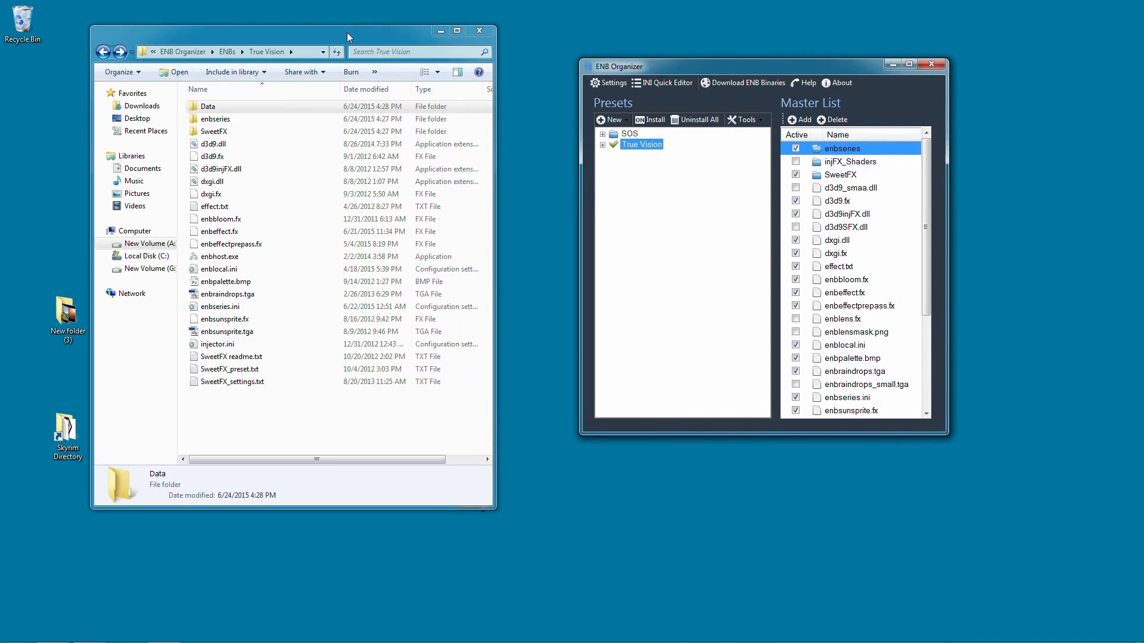
pyautogui.moveTo(348, 34); pyautogui.dragTo(430, 41)
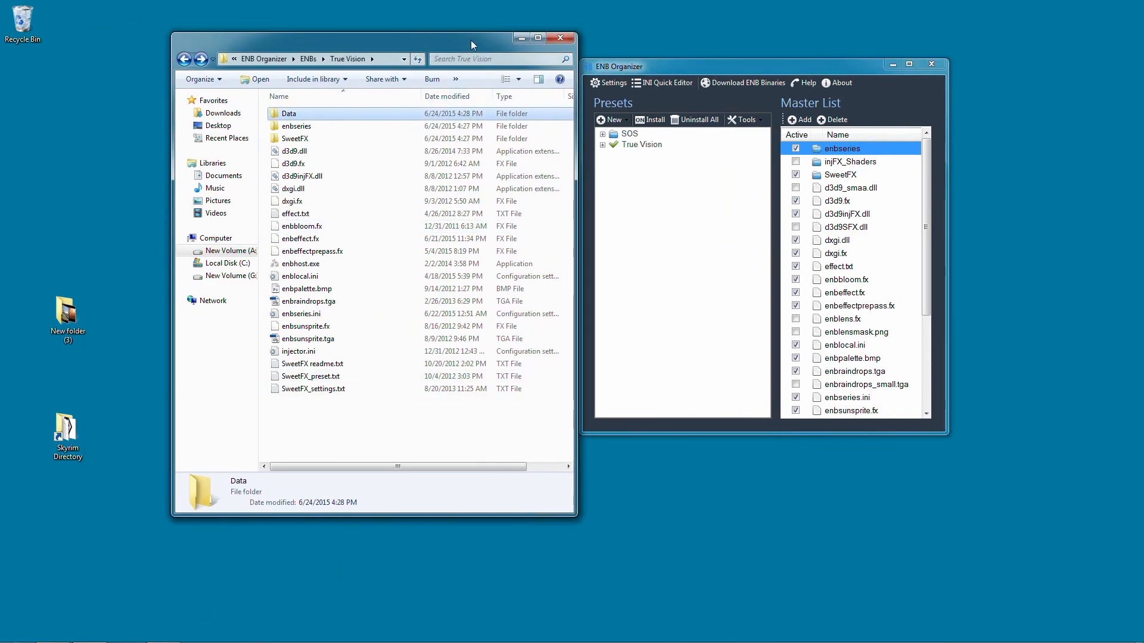
pyautogui.moveTo(471, 41); pyautogui.dragTo(292, 49)
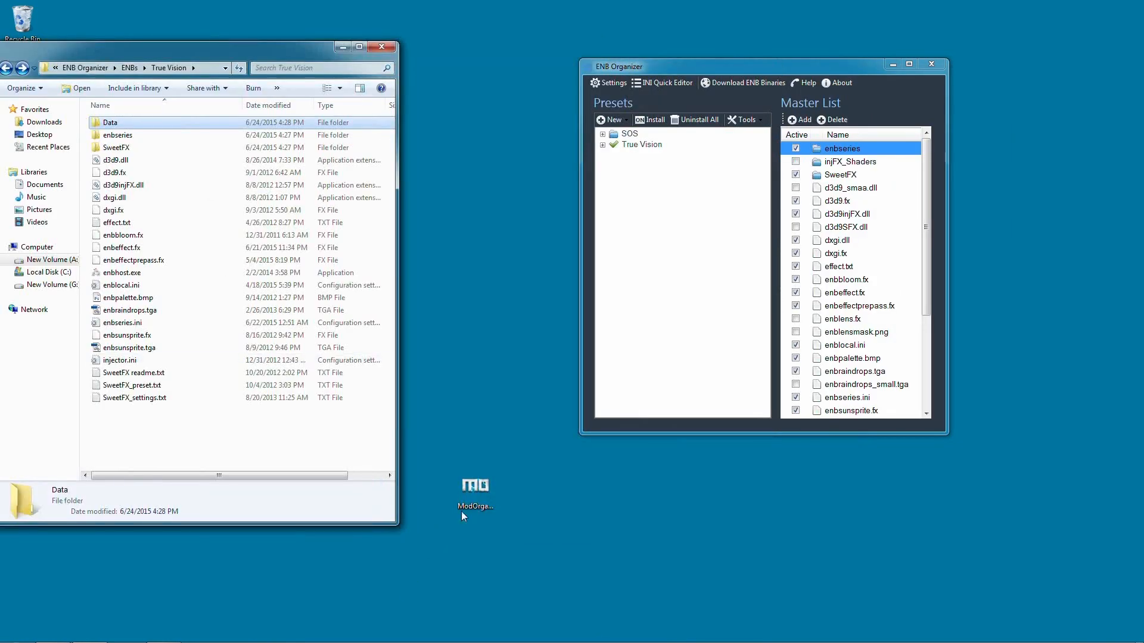
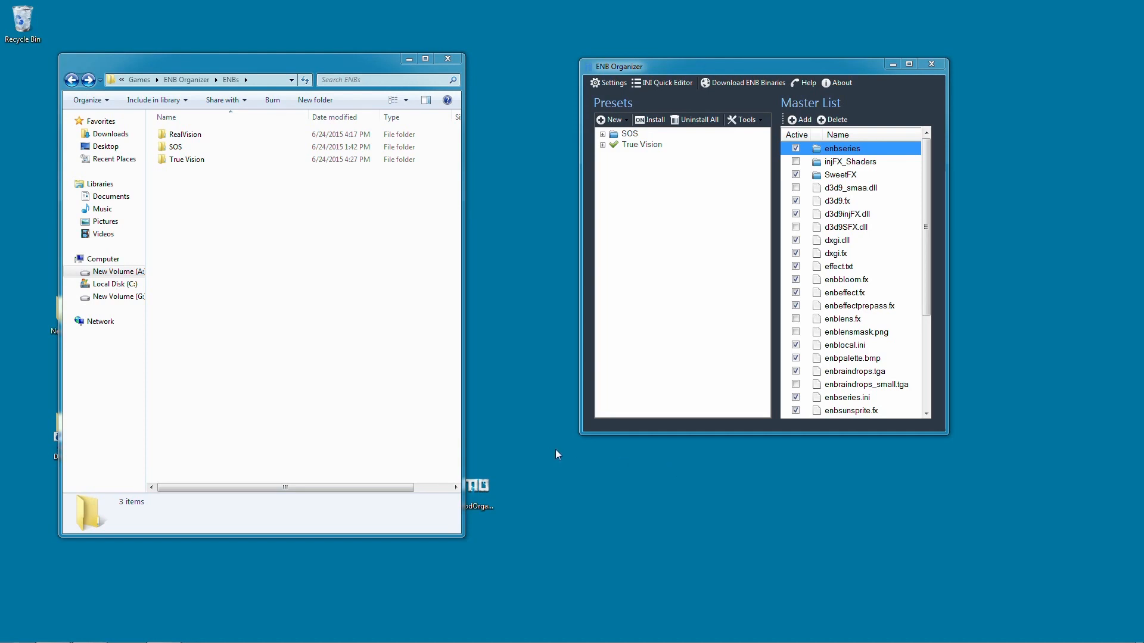
# Step: Switch to the RealVision ENB page in Chrome and review its installation and required mods sections
pyautogui.moveTo(125, 641)
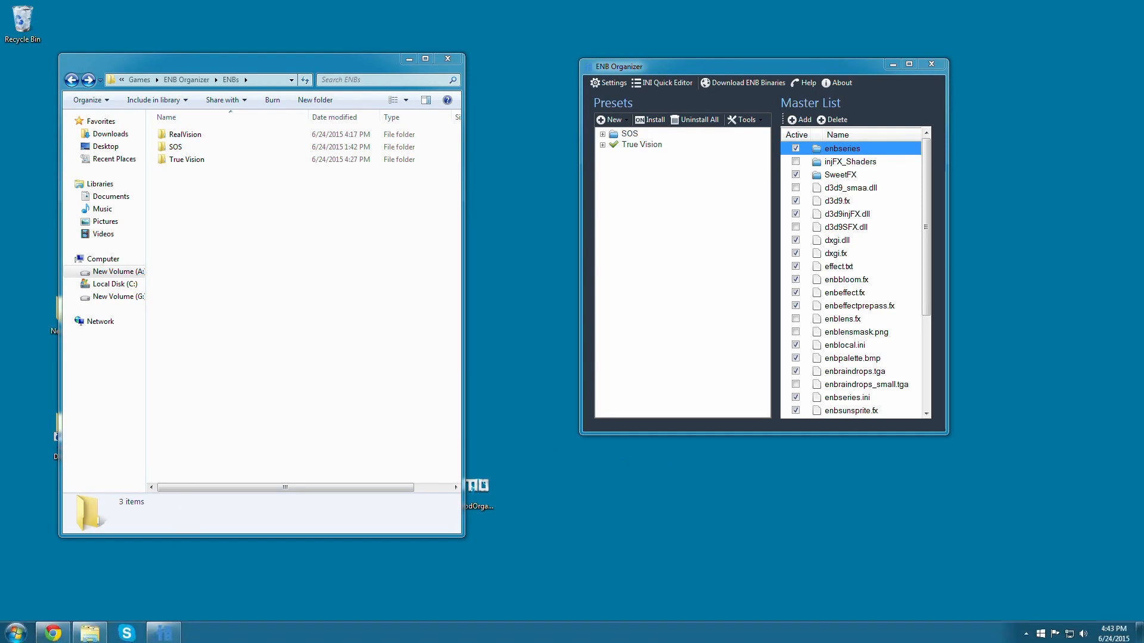
pyautogui.moveTo(88, 640)
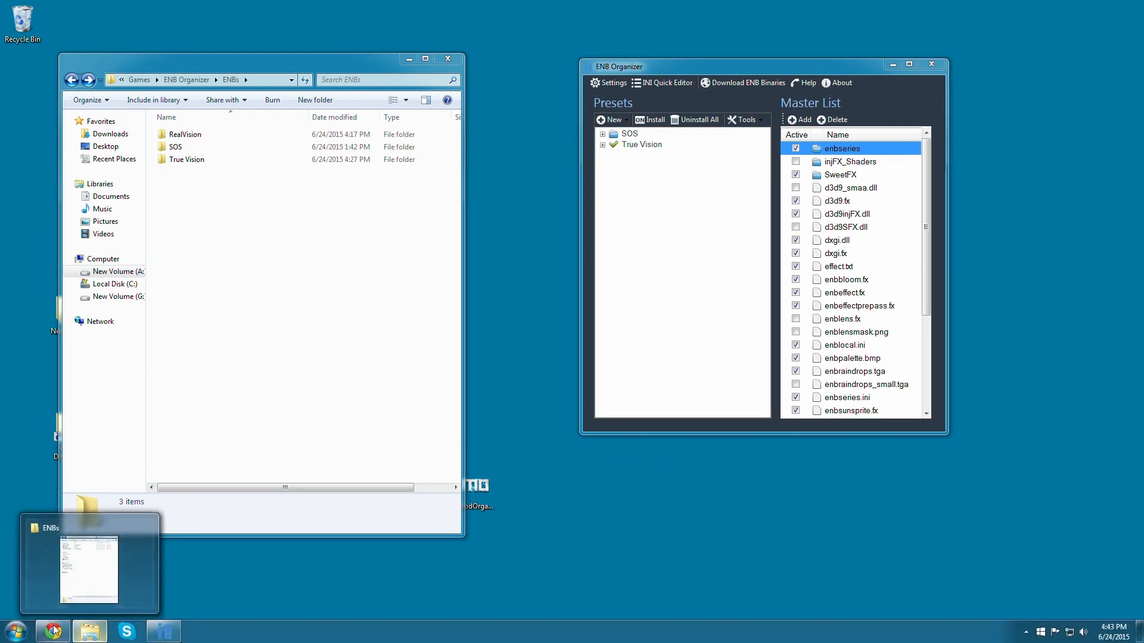
pyautogui.moveTo(53, 633)
pyautogui.click(67, 600)
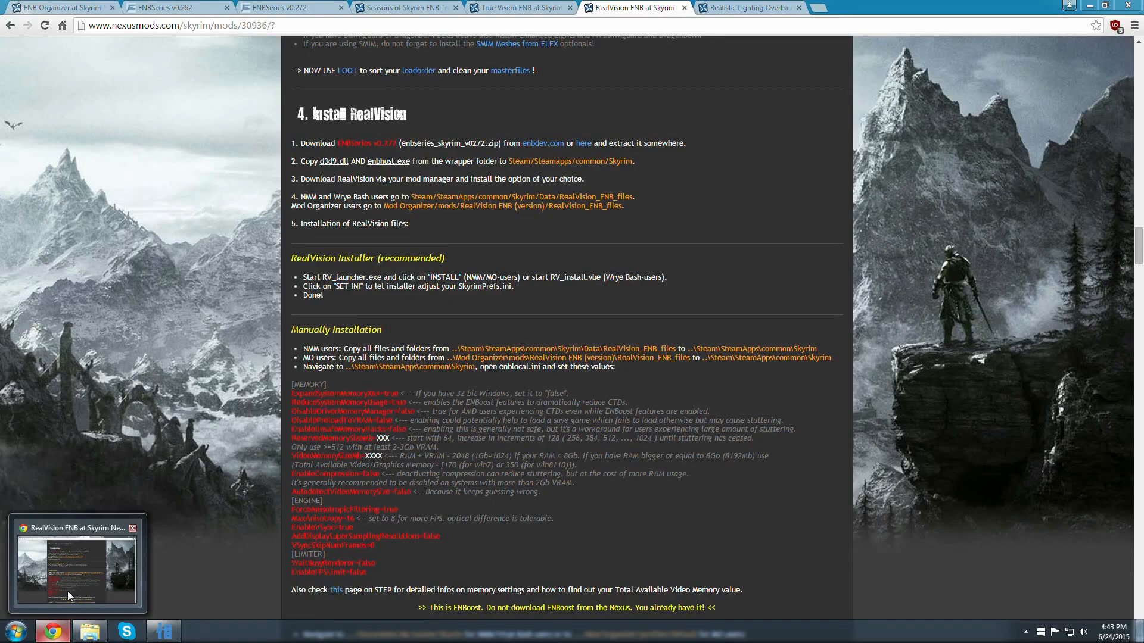
pyautogui.middleClick(485, 555)
pyautogui.scroll(3, 485, 555)
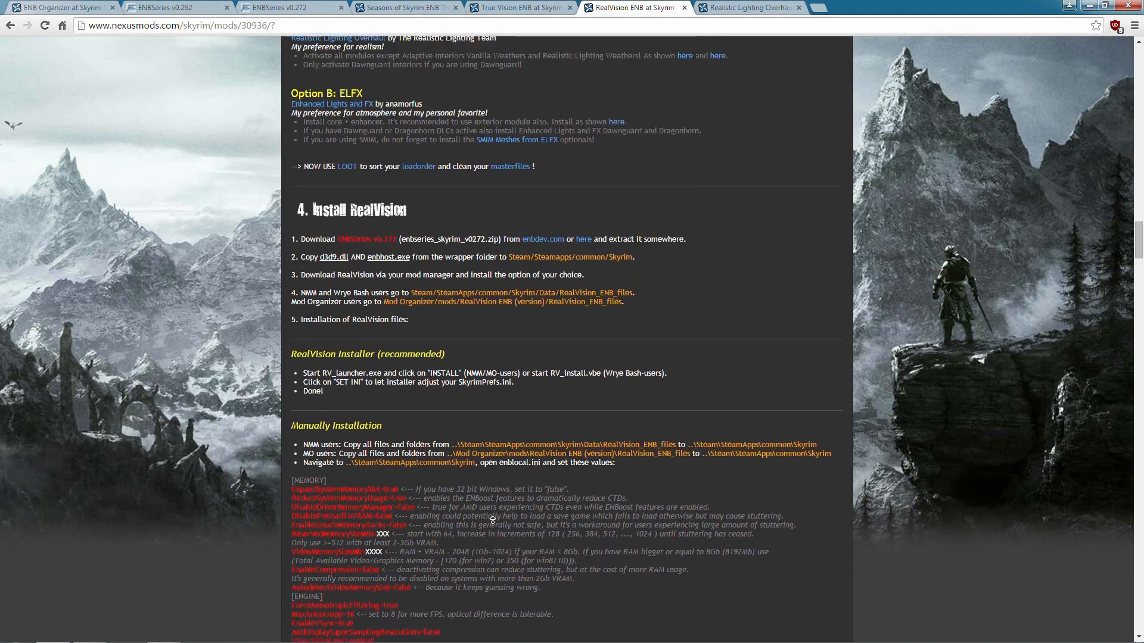
pyautogui.scroll(2, 453, 402)
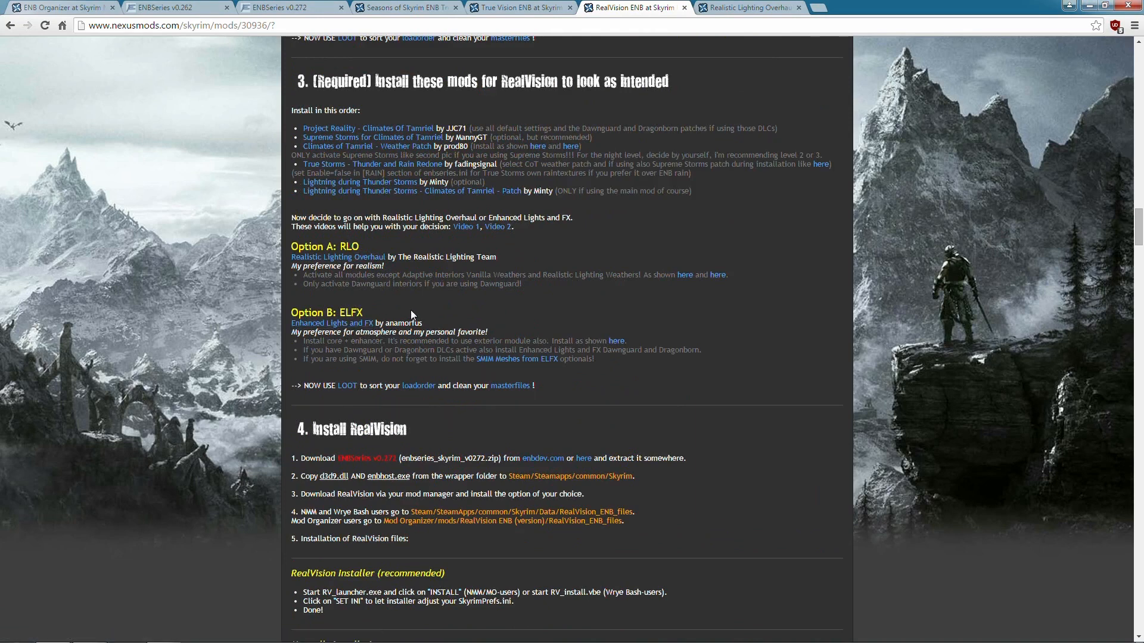
pyautogui.scroll(20, 430, 392)
pyautogui.scroll(15, 477, 320)
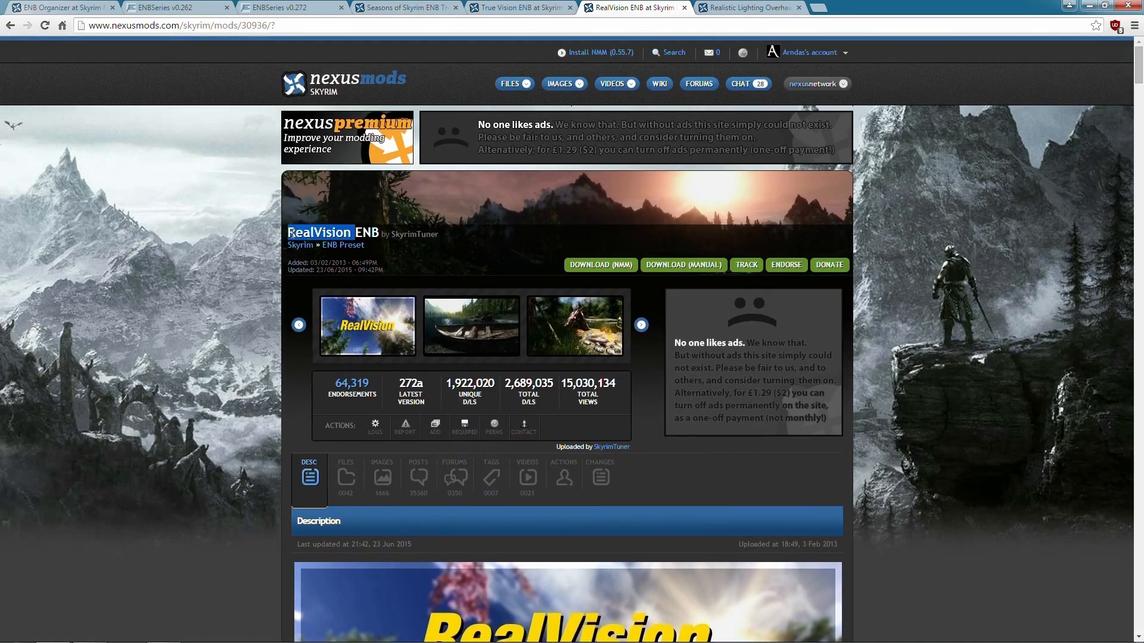
# Step: Open RealVision ENB's file list and examine the main file, Autoinstaller for RealVision ENB 272a
pyautogui.scroll(-2, 350, 384)
pyautogui.click(346, 359)
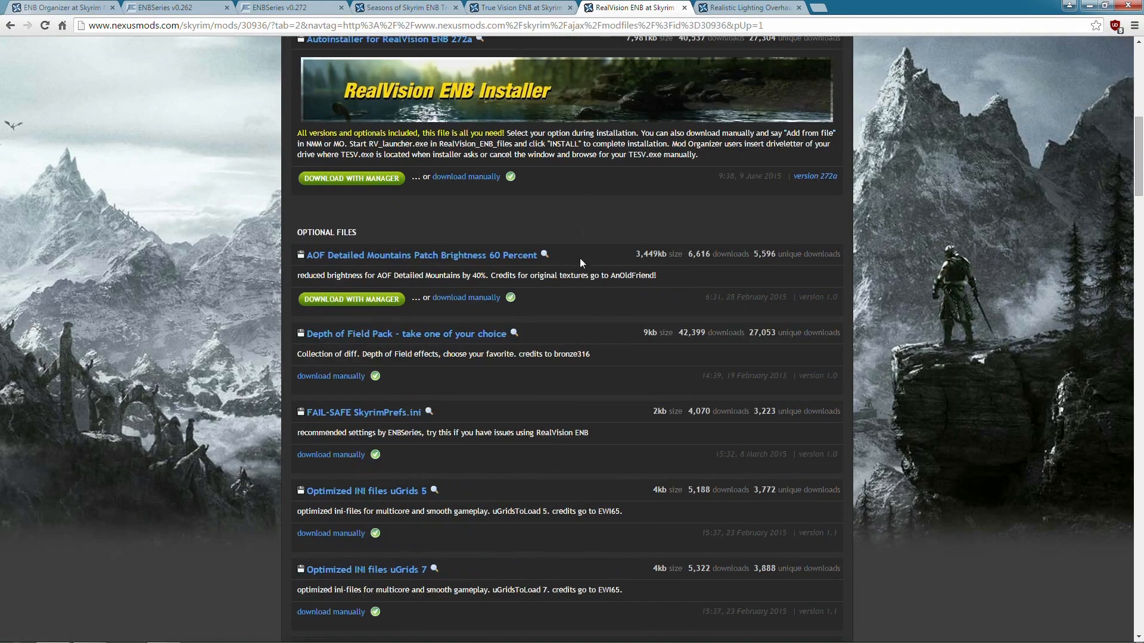
pyautogui.scroll(2, 331, 187)
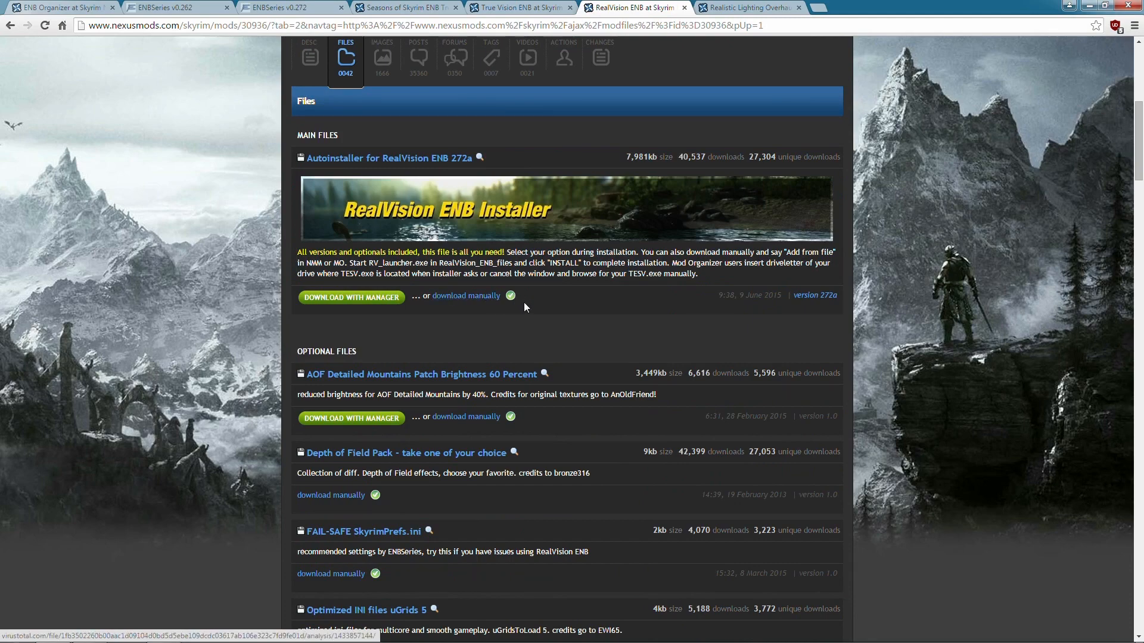
pyautogui.moveTo(531, 275); pyautogui.dragTo(444, 303)
pyautogui.click(459, 324)
# Step: Look through RealVision ENB's optional files, including the flora, particle and subsurface scattering patches
pyautogui.scroll(-3, 460, 324)
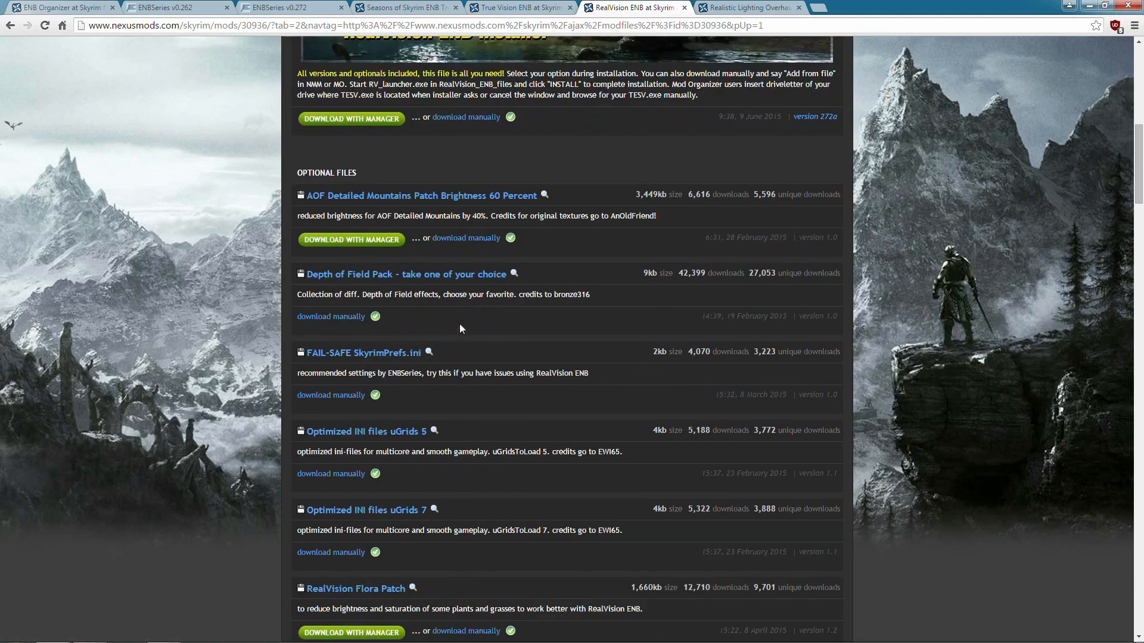
pyautogui.scroll(-2, 328, 262)
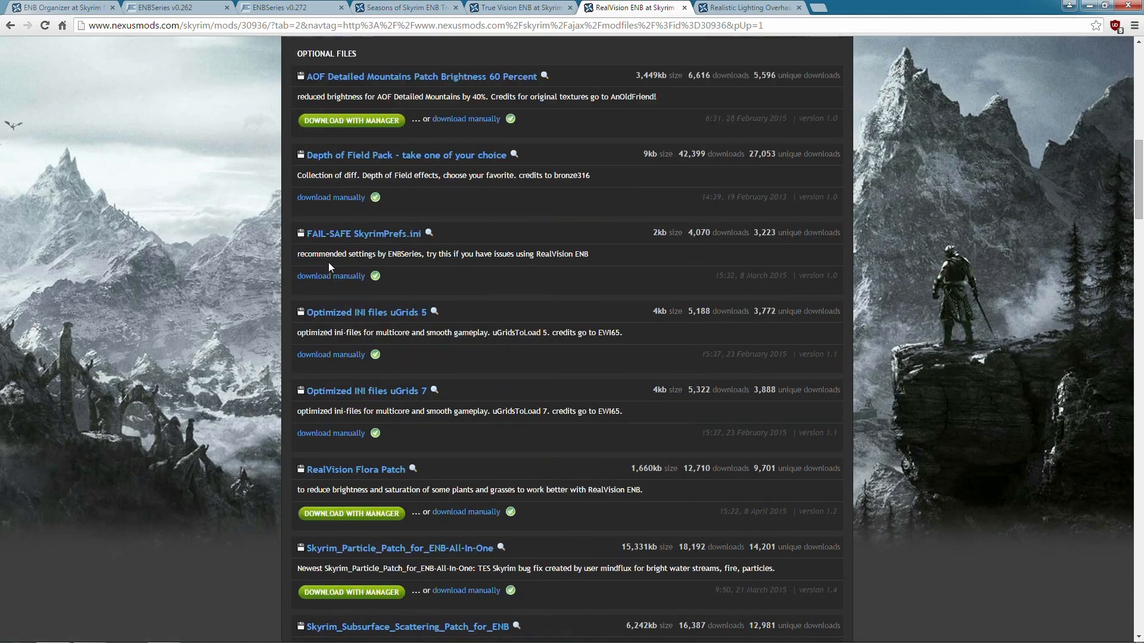
pyautogui.scroll(-2, 360, 253)
pyautogui.scroll(1, 512, 428)
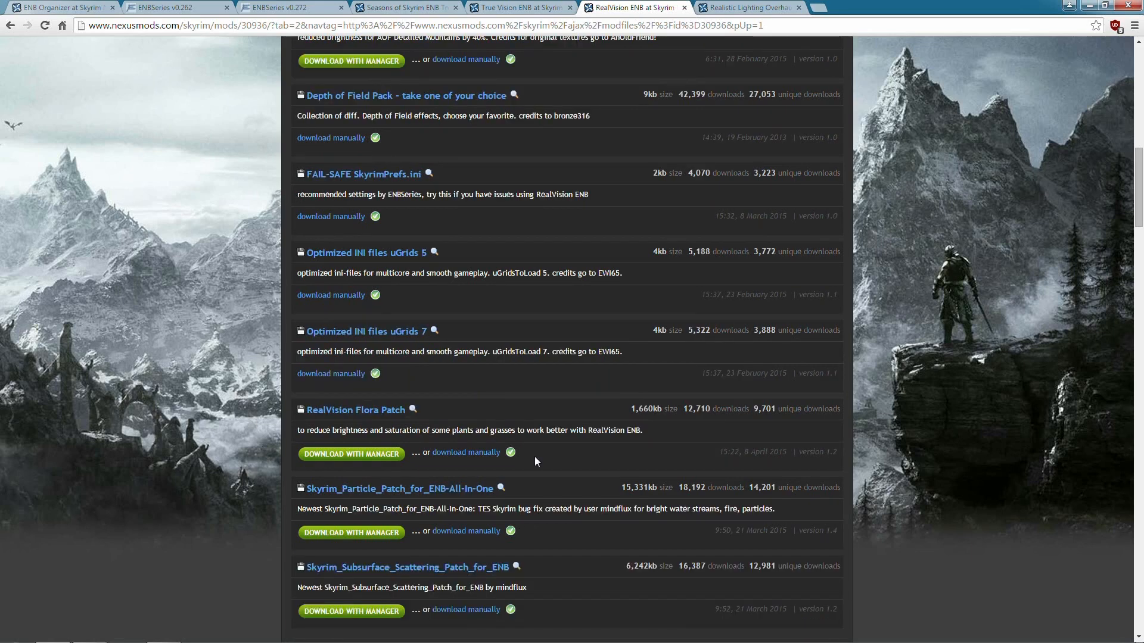
pyautogui.scroll(1, 456, 457)
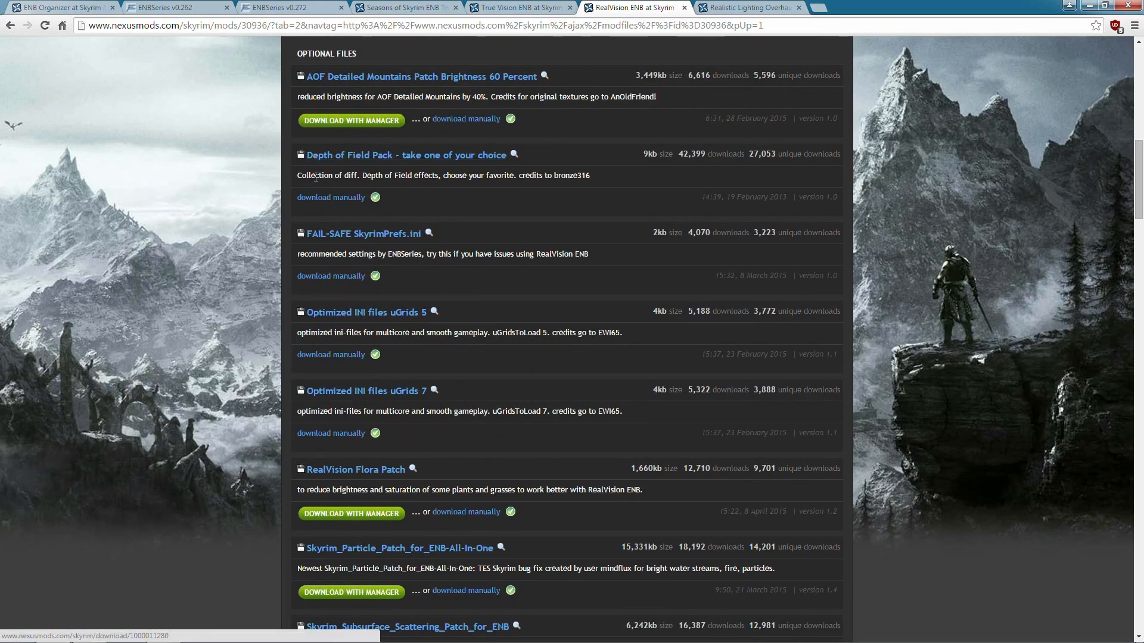
pyautogui.scroll(9, 334, 161)
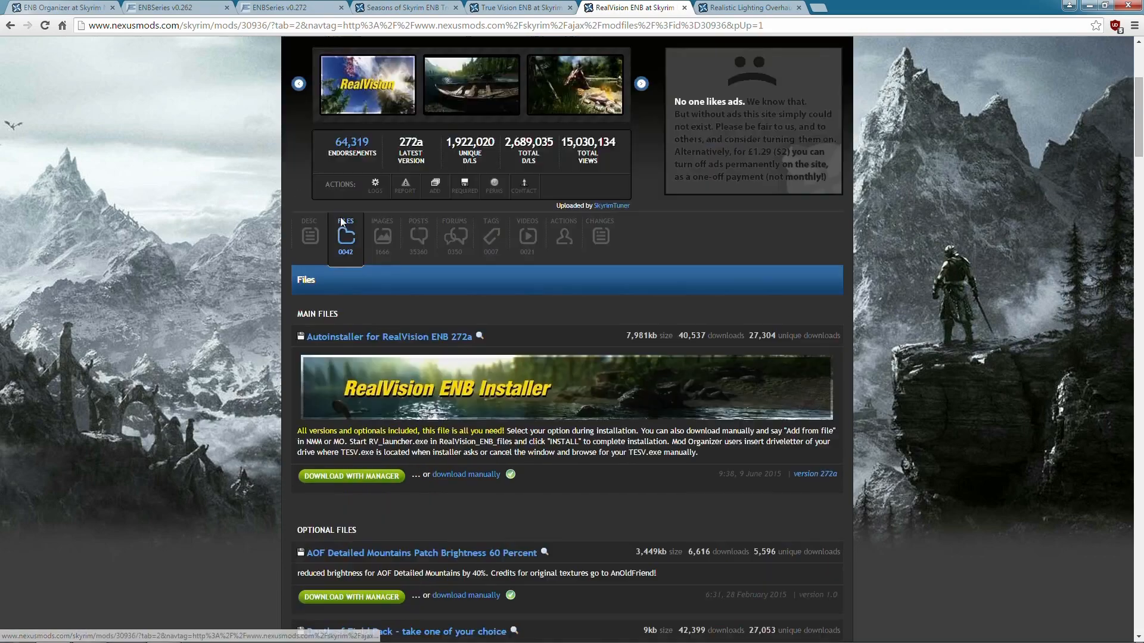
pyautogui.scroll(-4, 358, 280)
pyautogui.scroll(5, 329, 353)
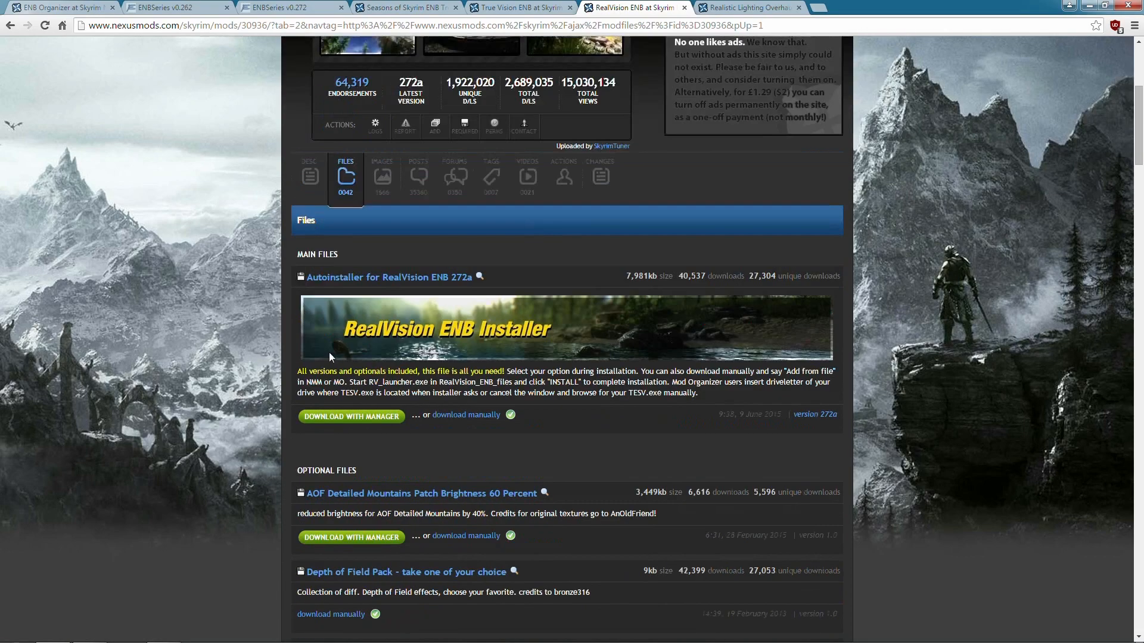
# Step: Return to RealVision ENB's description and find its Installation section
pyautogui.click(309, 358)
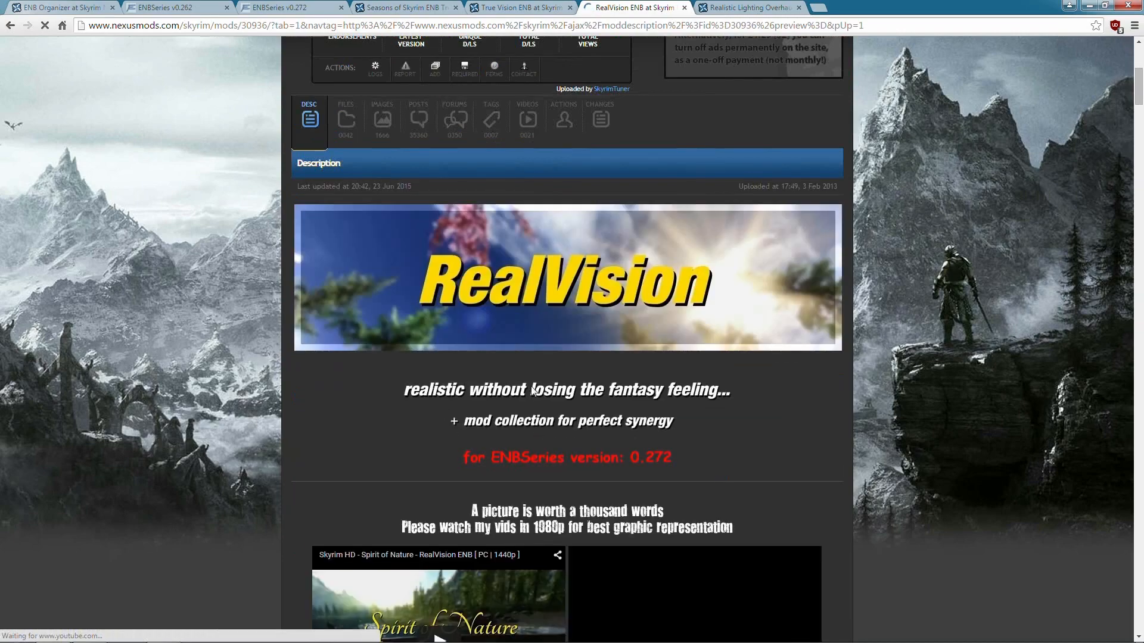
pyautogui.scroll(-15, 488, 298)
pyautogui.scroll(-1, 487, 297)
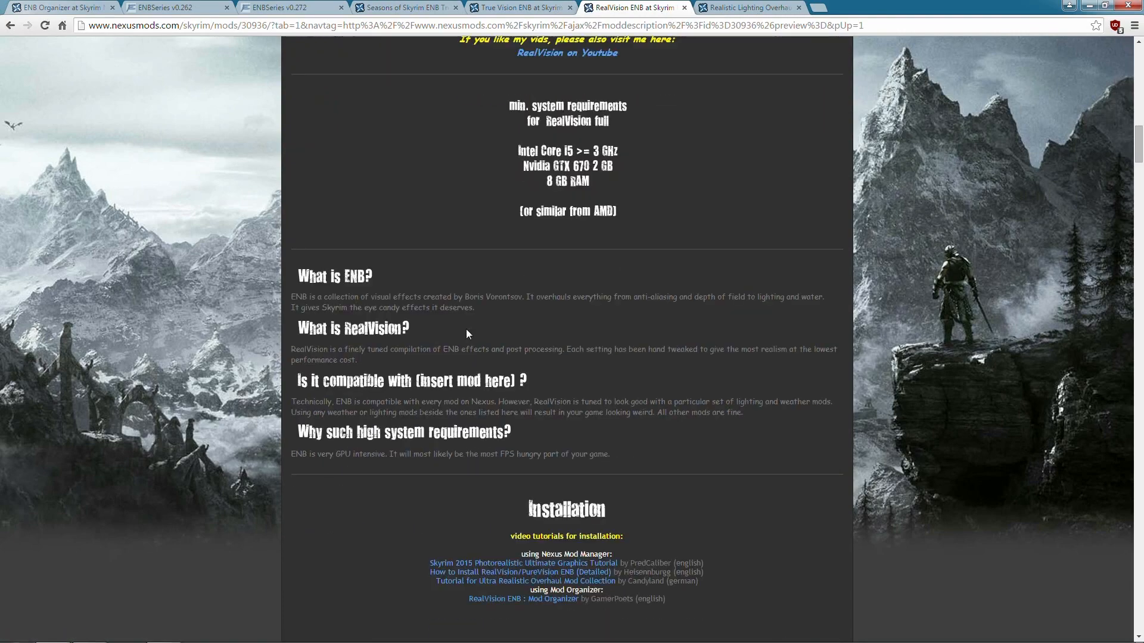
pyautogui.scroll(-6, 464, 292)
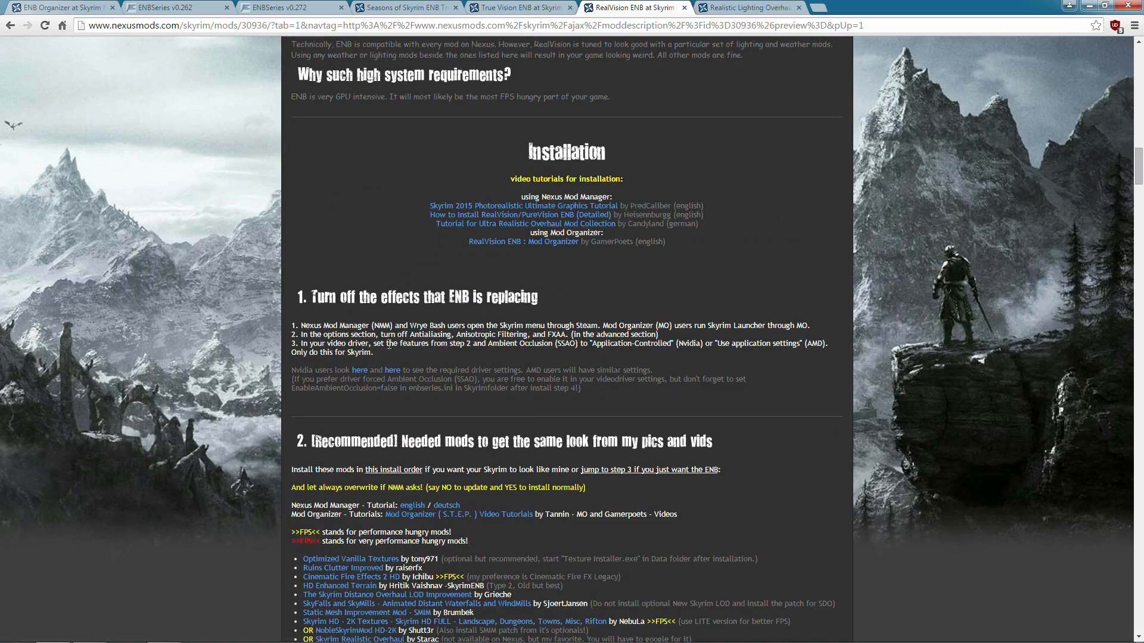
# Step: Read the instructions for turning off the effects ENB replaces and the start of the recommended mods list
pyautogui.doubleClick(420, 334)
pyautogui.click(491, 336)
pyautogui.moveTo(491, 336); pyautogui.dragTo(569, 337)
pyautogui.moveTo(308, 344); pyautogui.dragTo(542, 347)
pyautogui.click(542, 347)
pyautogui.moveTo(706, 336); pyautogui.dragTo(803, 345)
pyautogui.click(799, 347)
pyautogui.scroll(-3, 370, 274)
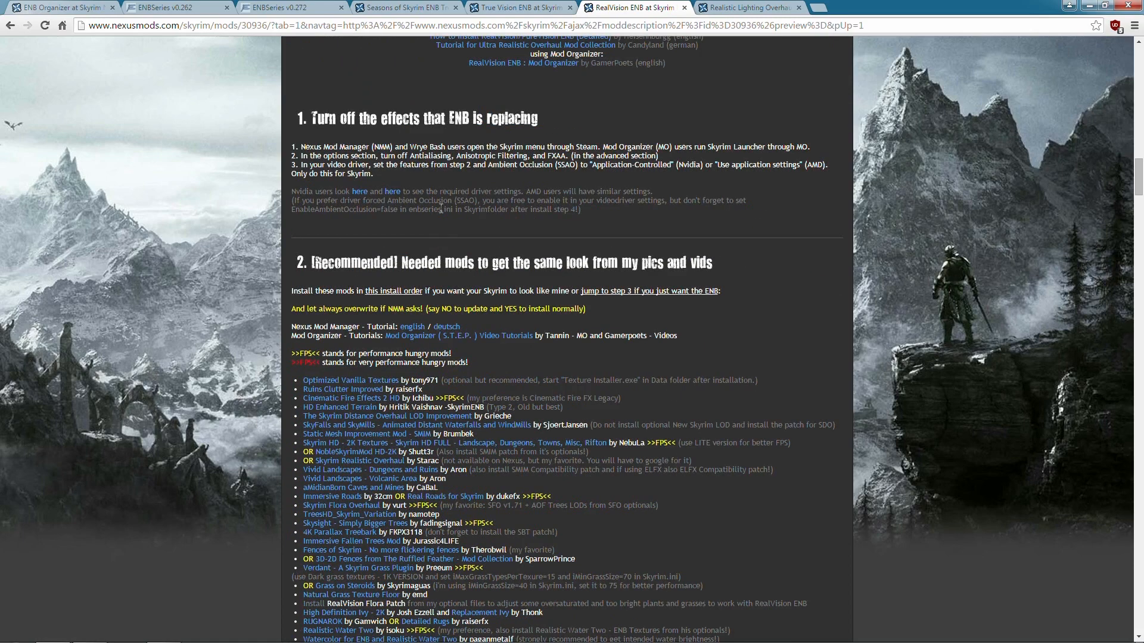
pyautogui.scroll(-1, 459, 199)
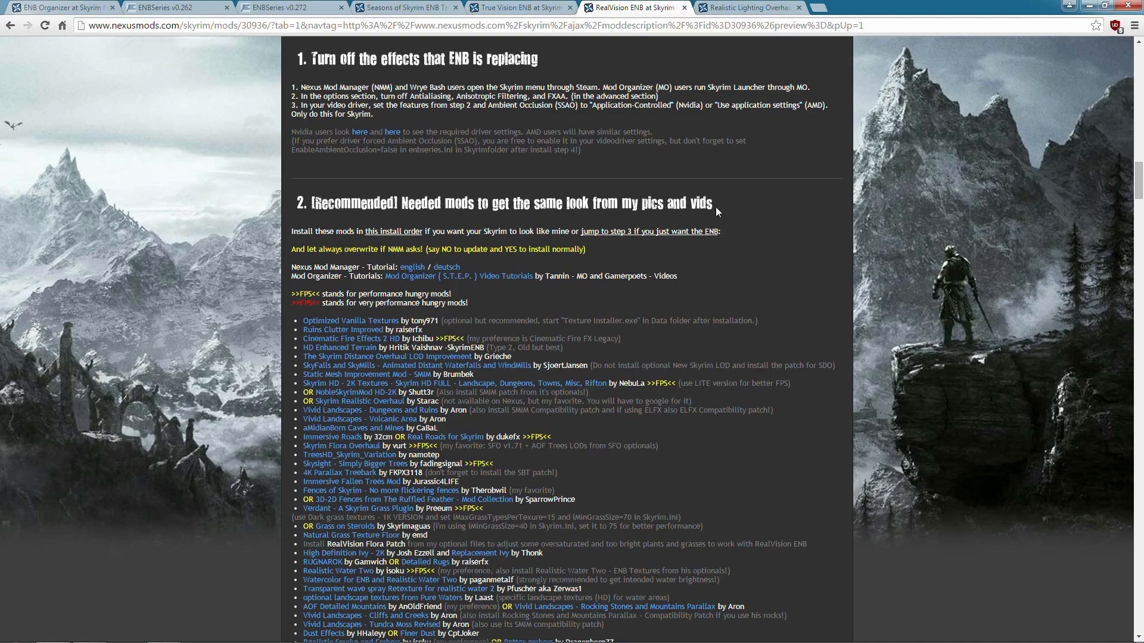
# Step: Read the recommended mods list in section 2 of RealVision ENB's installation instructions
pyautogui.scroll(-3, 370, 264)
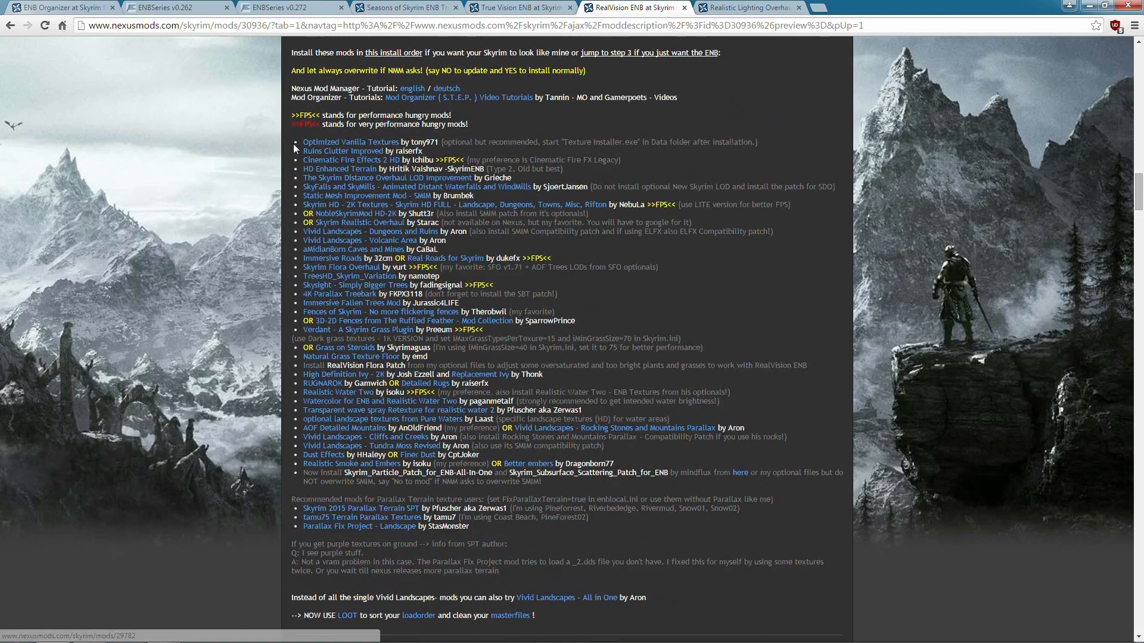
pyautogui.moveTo(293, 143); pyautogui.dragTo(589, 483)
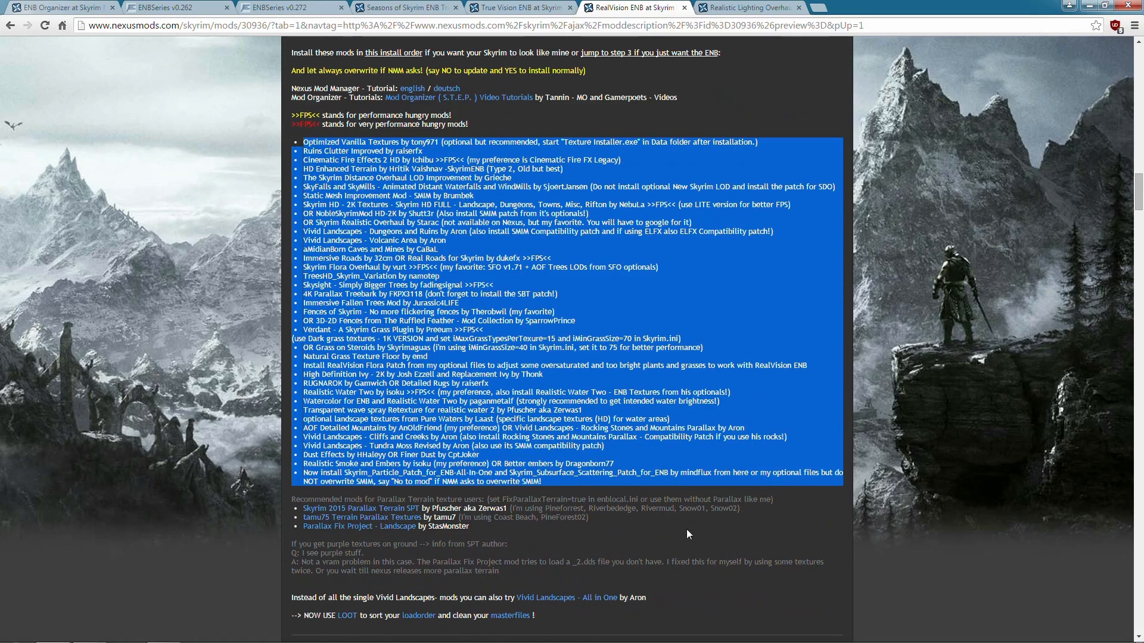
pyautogui.click(330, 365)
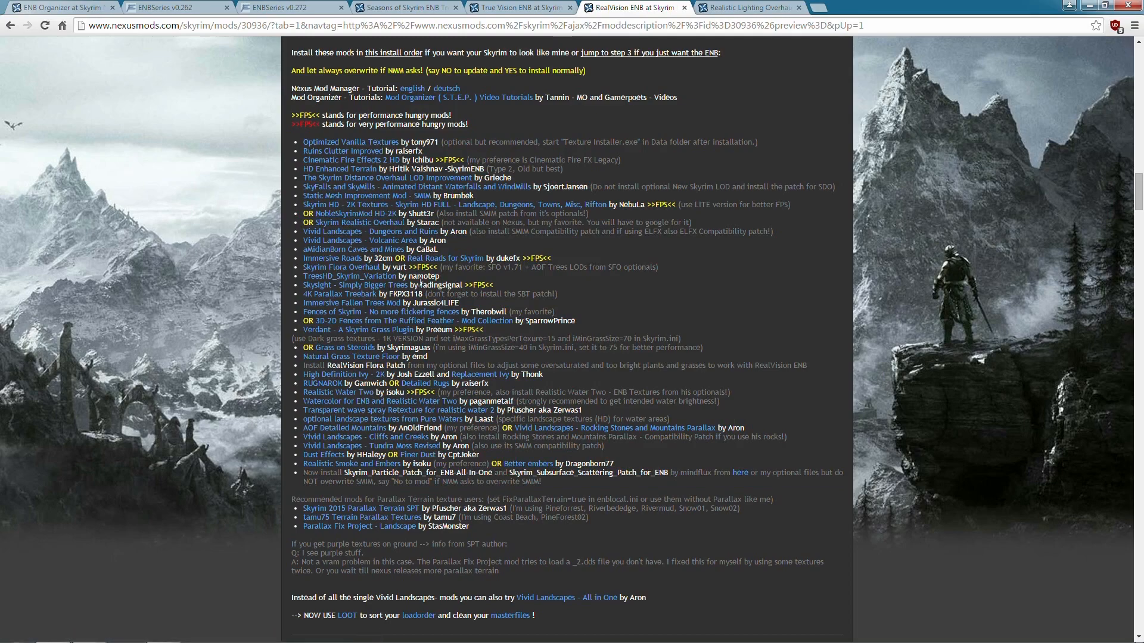
pyautogui.scroll(-2, 421, 280)
pyautogui.scroll(-4, 421, 280)
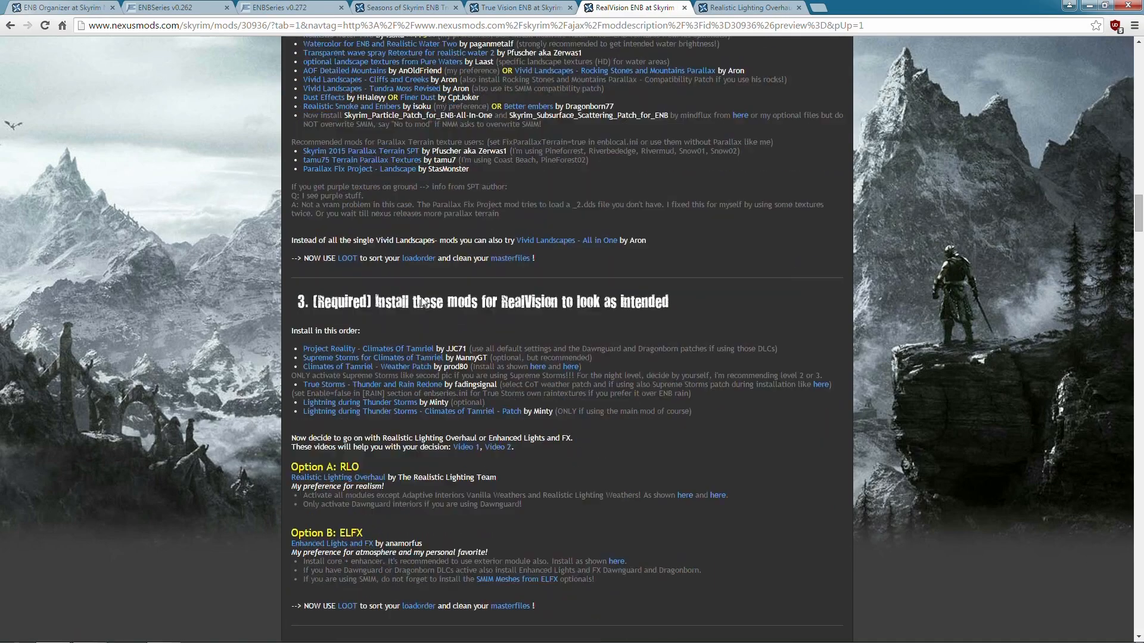
# Step: Read the required mods in section 3, including the two lighting choices, Option A: RLO and Option B: ELFX
pyautogui.scroll(-3, 422, 303)
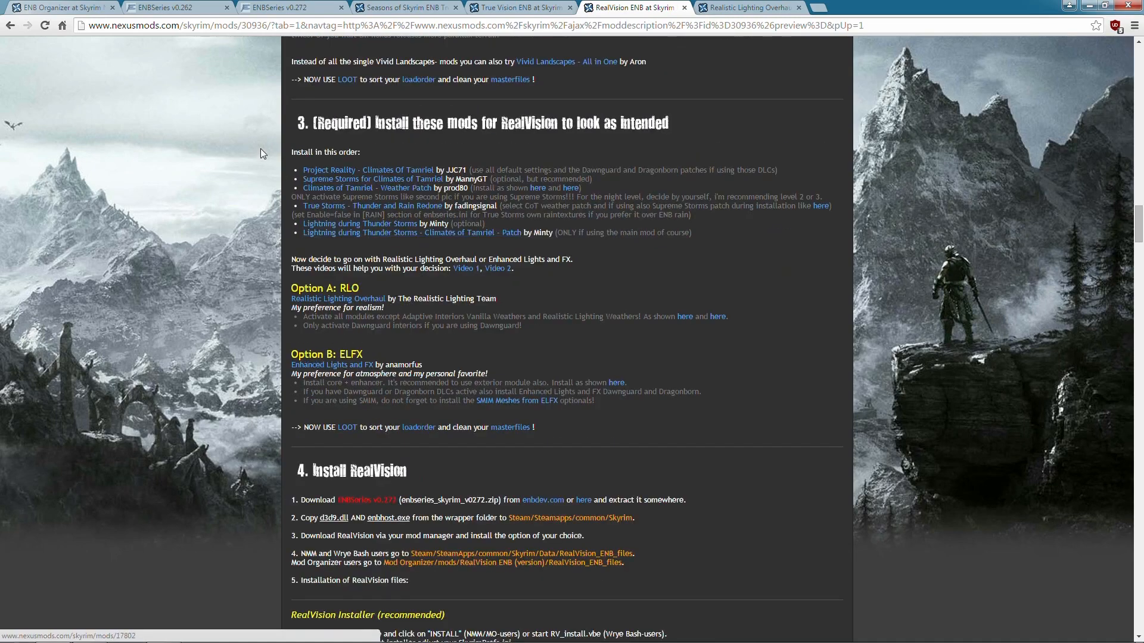
pyautogui.moveTo(294, 134); pyautogui.dragTo(440, 339)
pyautogui.click(439, 352)
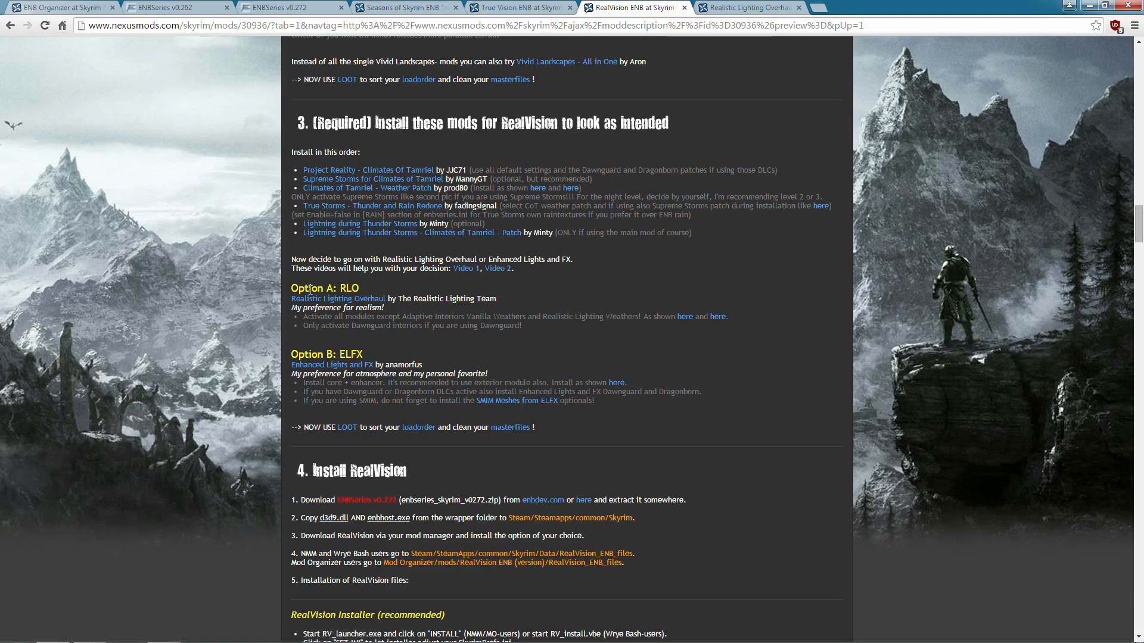
pyautogui.moveTo(293, 286); pyautogui.dragTo(480, 307)
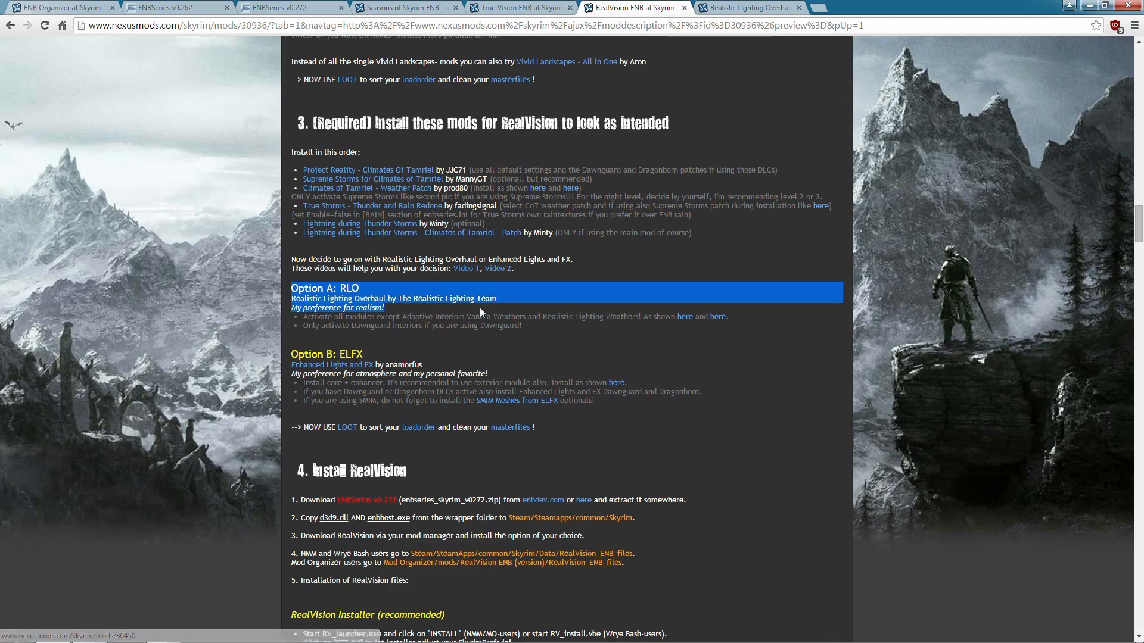
pyautogui.click(310, 355)
pyautogui.moveTo(297, 351); pyautogui.dragTo(491, 374)
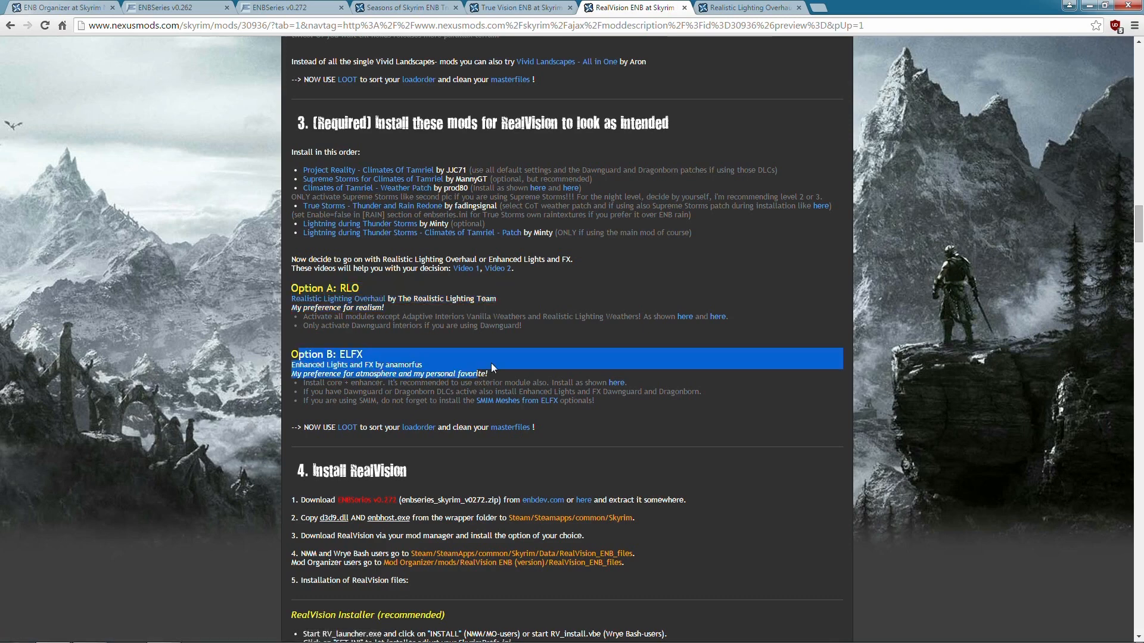
pyautogui.click(443, 349)
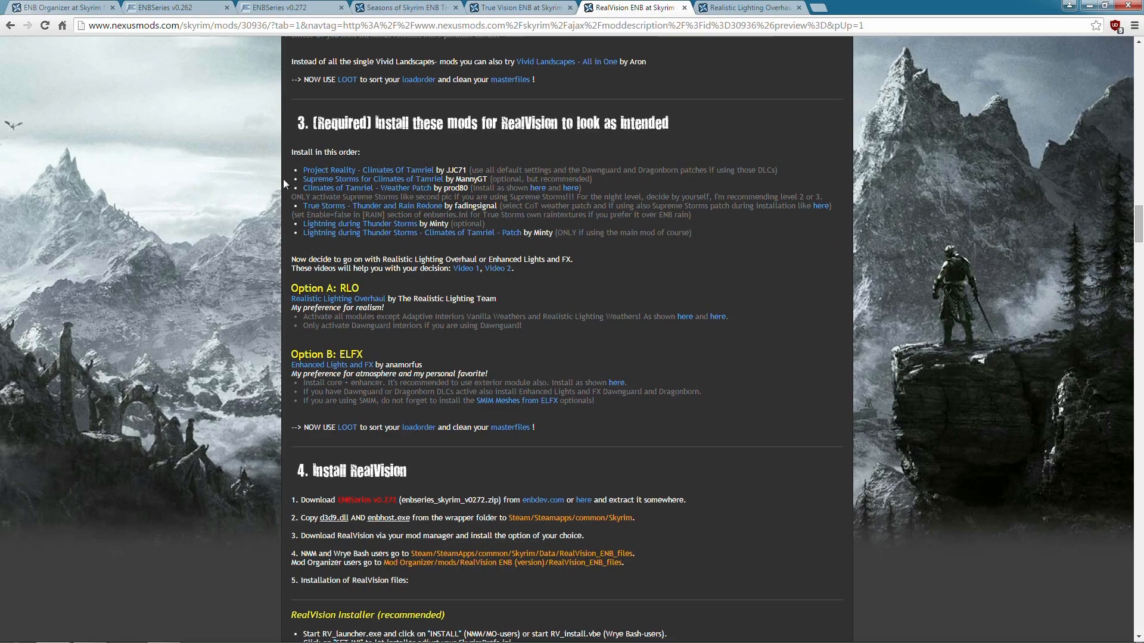
# Step: Compare the required mods in section 3 with the full recommended list in section 2
pyautogui.moveTo(287, 165); pyautogui.dragTo(735, 441)
pyautogui.click(736, 446)
pyautogui.scroll(9, 572, 350)
pyautogui.moveTo(290, 115); pyautogui.dragTo(769, 599)
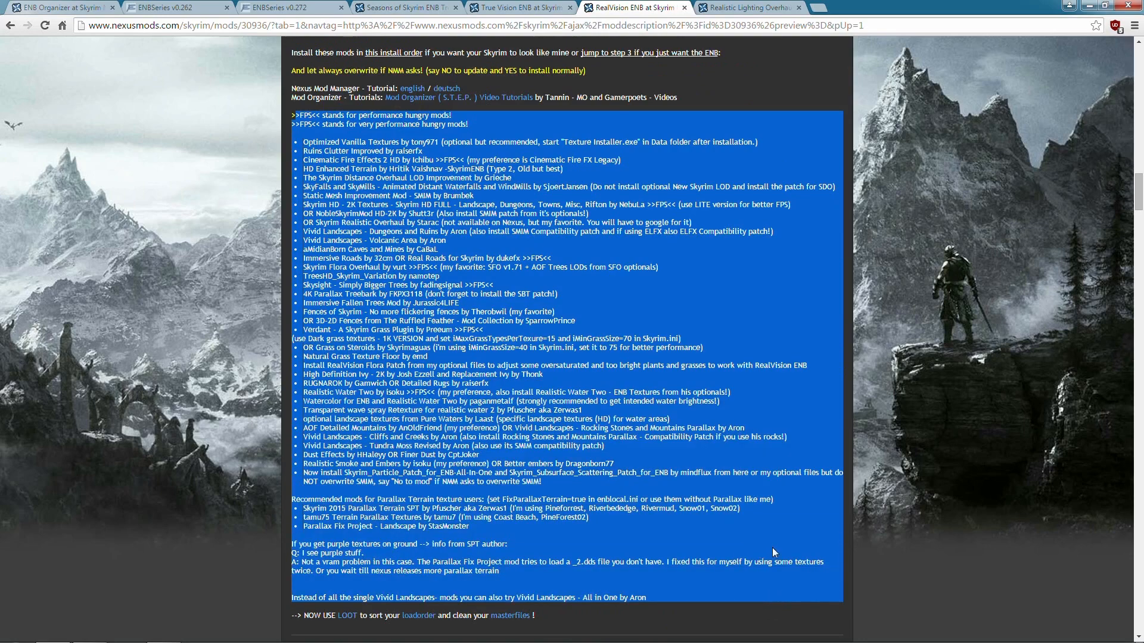
pyautogui.click(747, 488)
# Step: Go past the required mods and read the numbered steps under Install RealVision in section 4
pyautogui.scroll(-5, 589, 435)
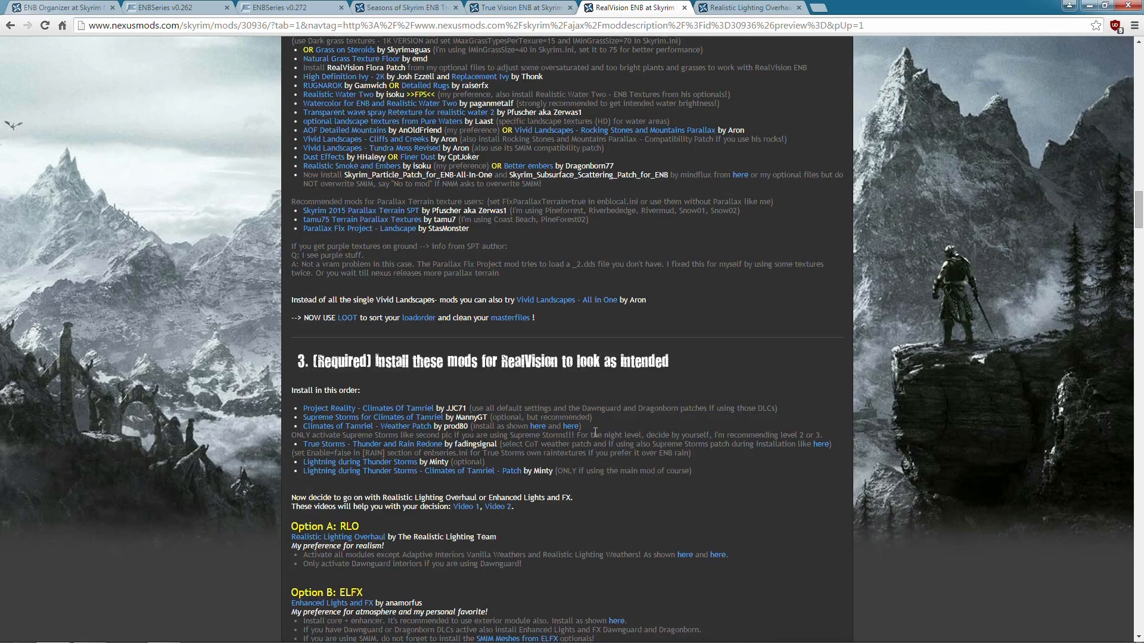
pyautogui.scroll(-1, 600, 415)
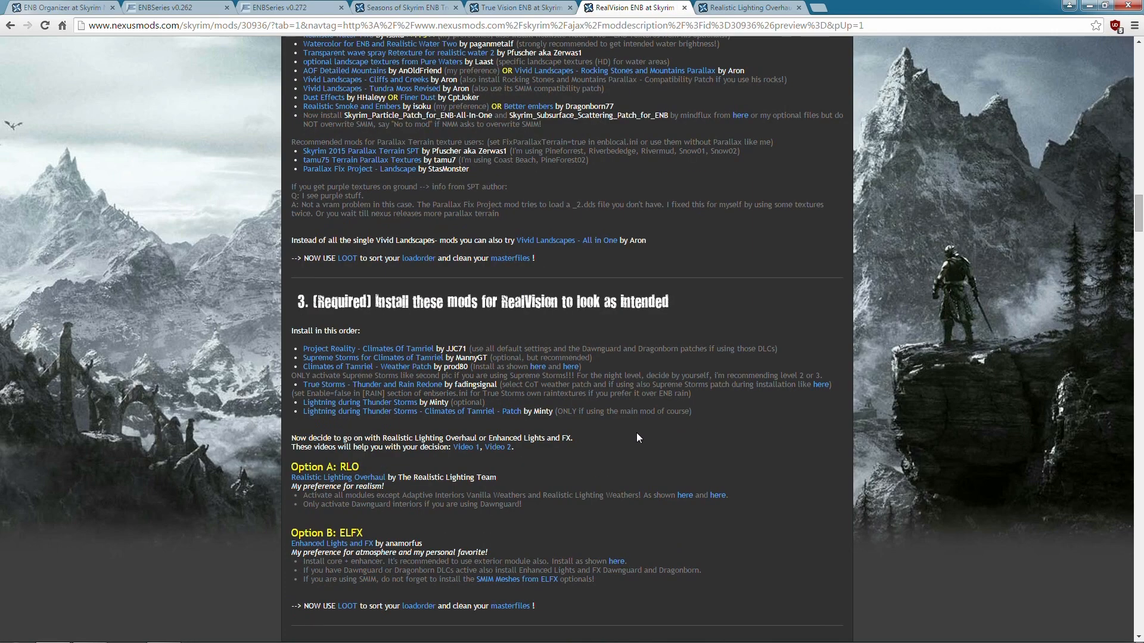
pyautogui.scroll(-2, 624, 404)
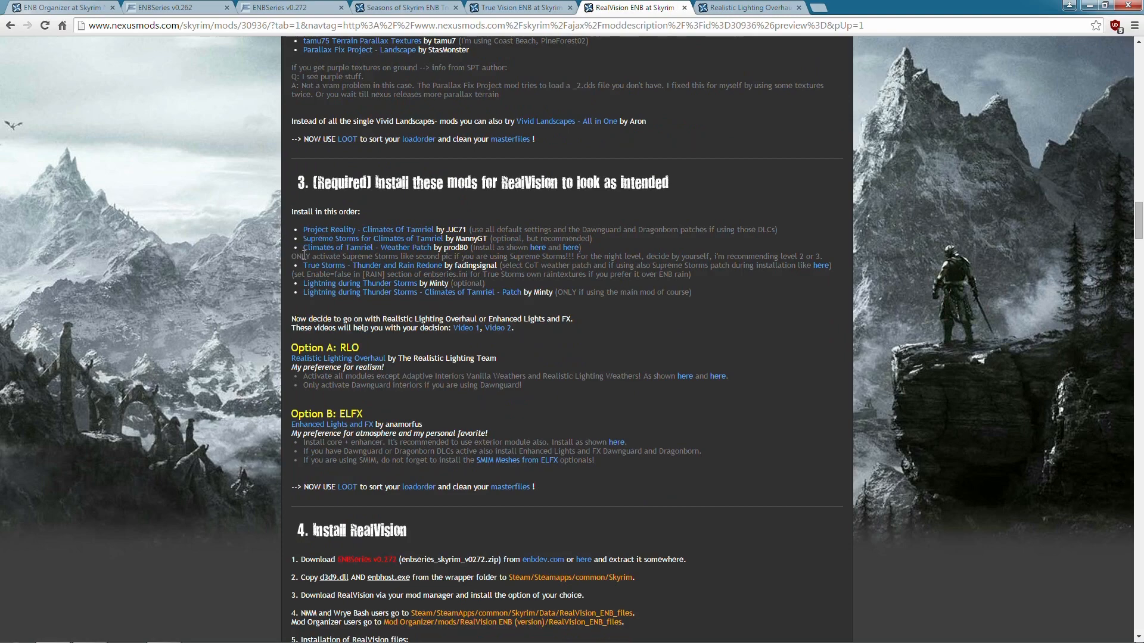
pyautogui.scroll(-4, 292, 274)
pyautogui.moveTo(289, 296); pyautogui.dragTo(734, 416)
pyautogui.click(733, 416)
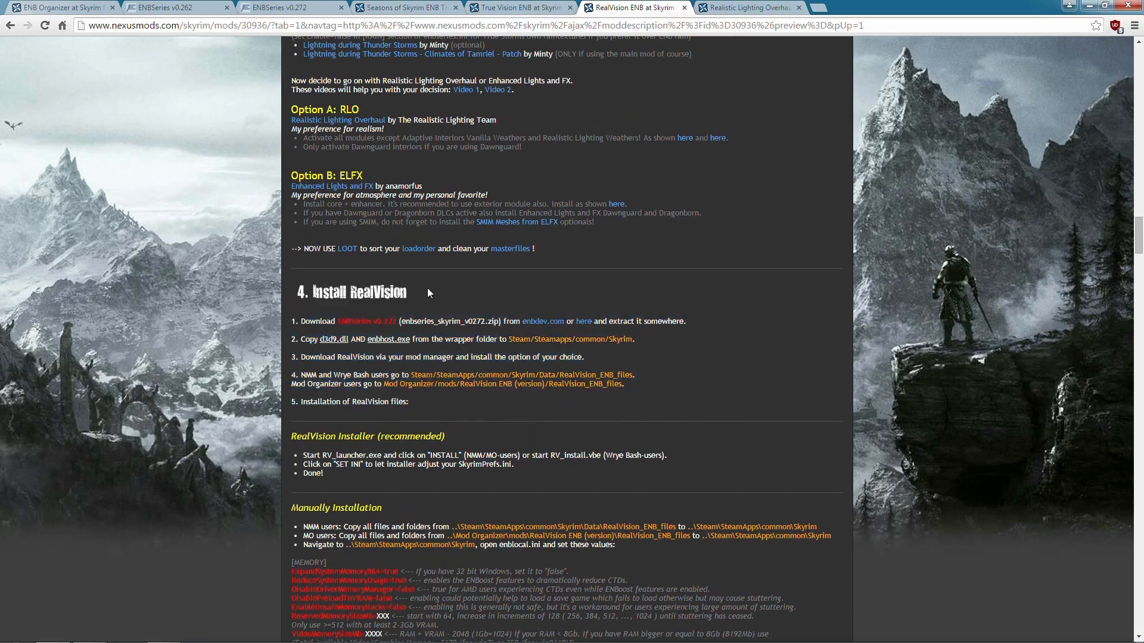
# Step: Read the RealVision Installer (recommended) instructions in section 4
pyautogui.scroll(-3, 446, 280)
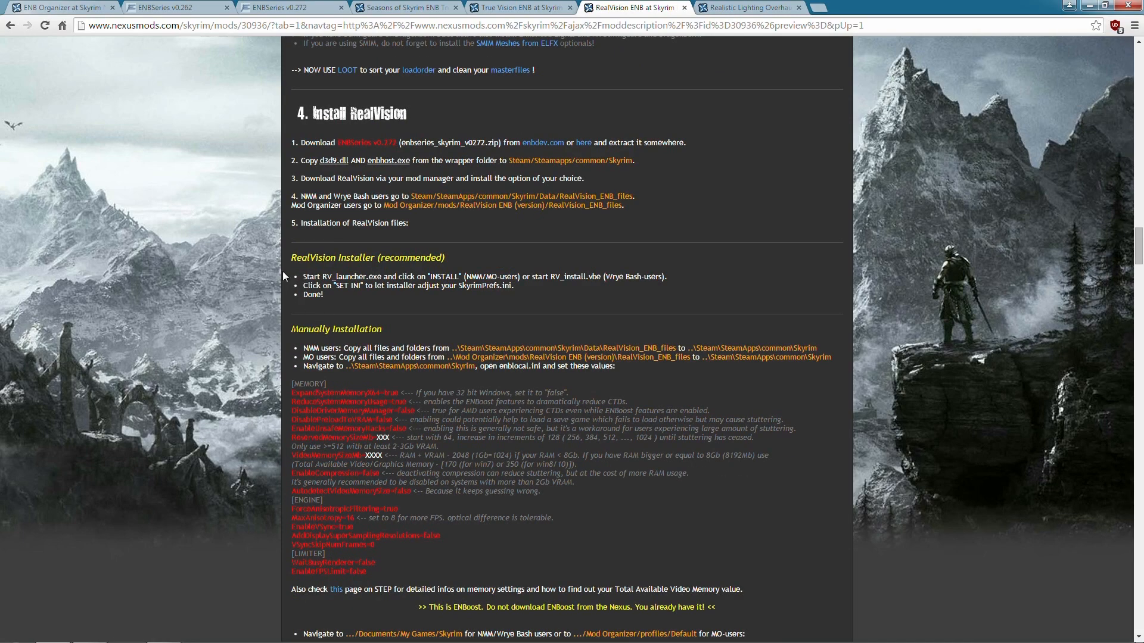
pyautogui.moveTo(304, 270); pyautogui.dragTo(542, 308)
pyautogui.click(464, 287)
pyautogui.scroll(-2, 417, 295)
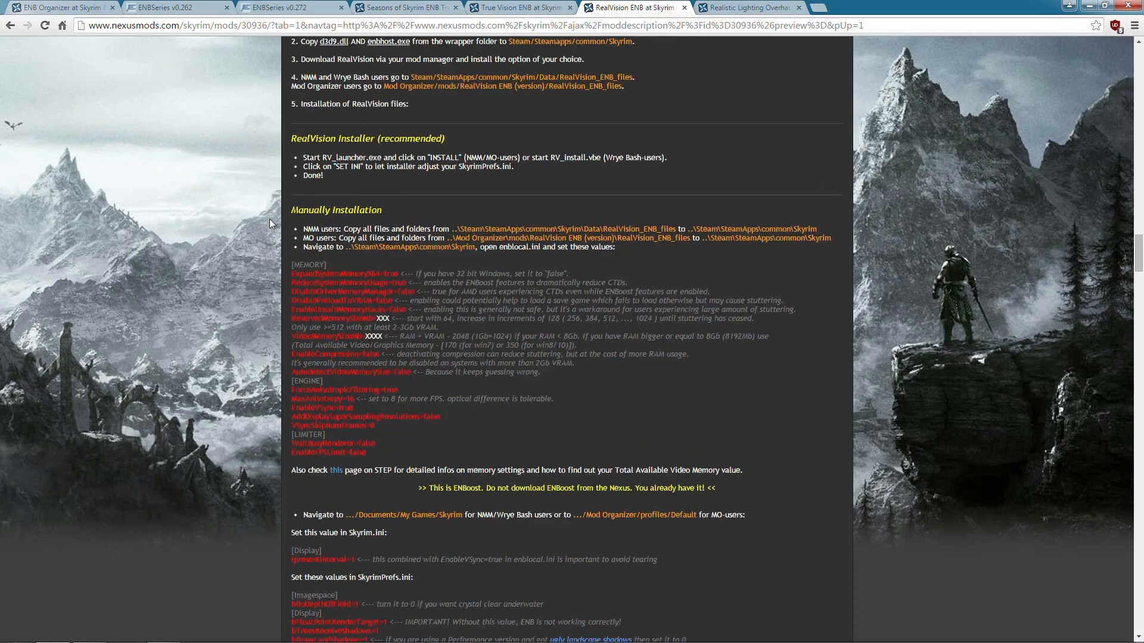
# Step: Examine the Manually Installation instructions with the values for enblocal.ini, Skyrim.ini and SkyrimPrefs.ini
pyautogui.moveTo(296, 206); pyautogui.dragTo(617, 593)
pyautogui.scroll(-4, 617, 477)
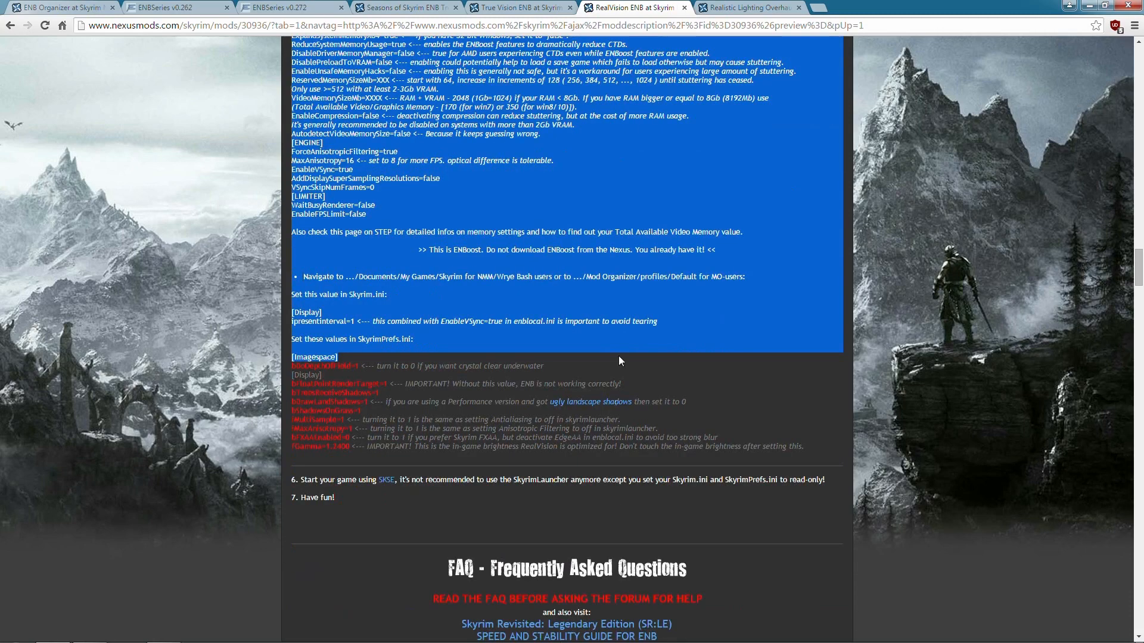
pyautogui.click(657, 336)
pyautogui.moveTo(817, 451); pyautogui.dragTo(292, 147)
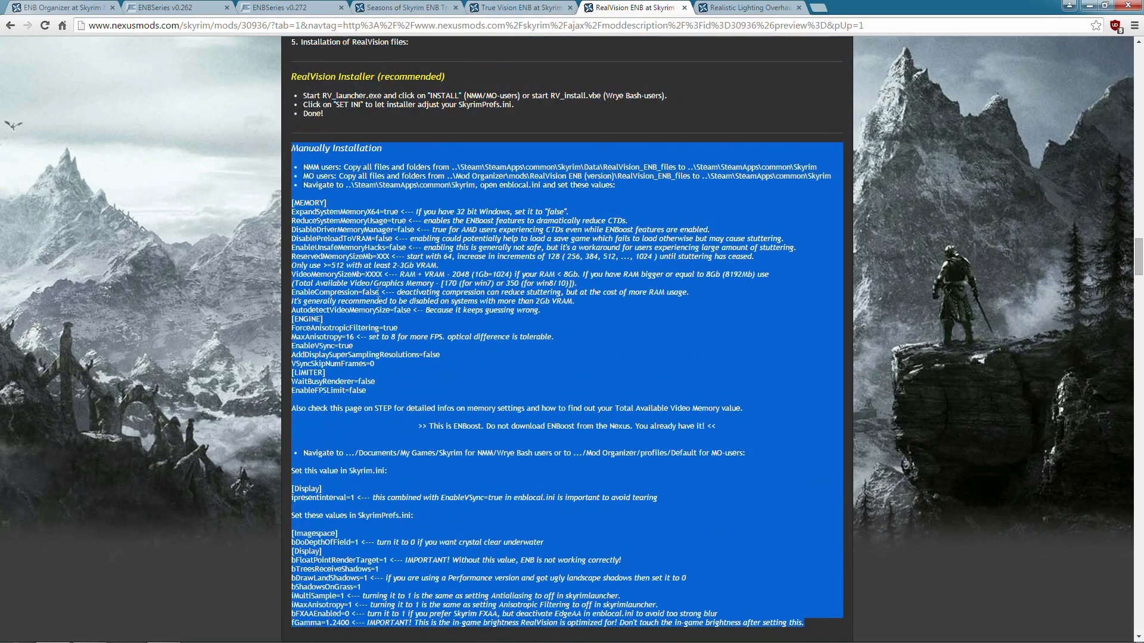
pyautogui.click(357, 296)
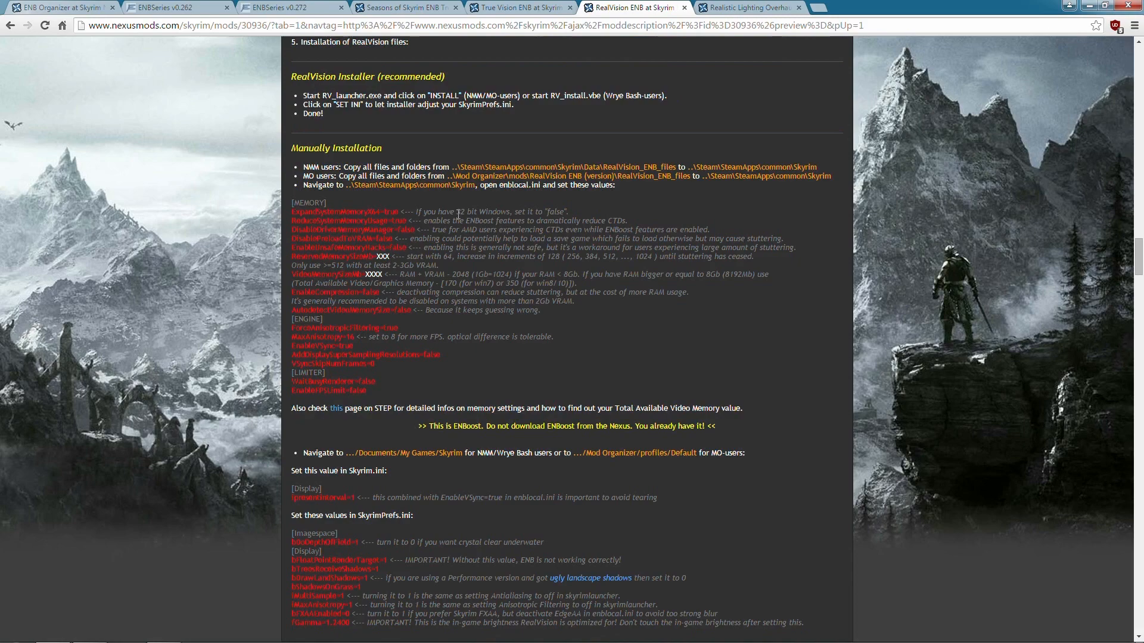
pyautogui.scroll(-3, 548, 248)
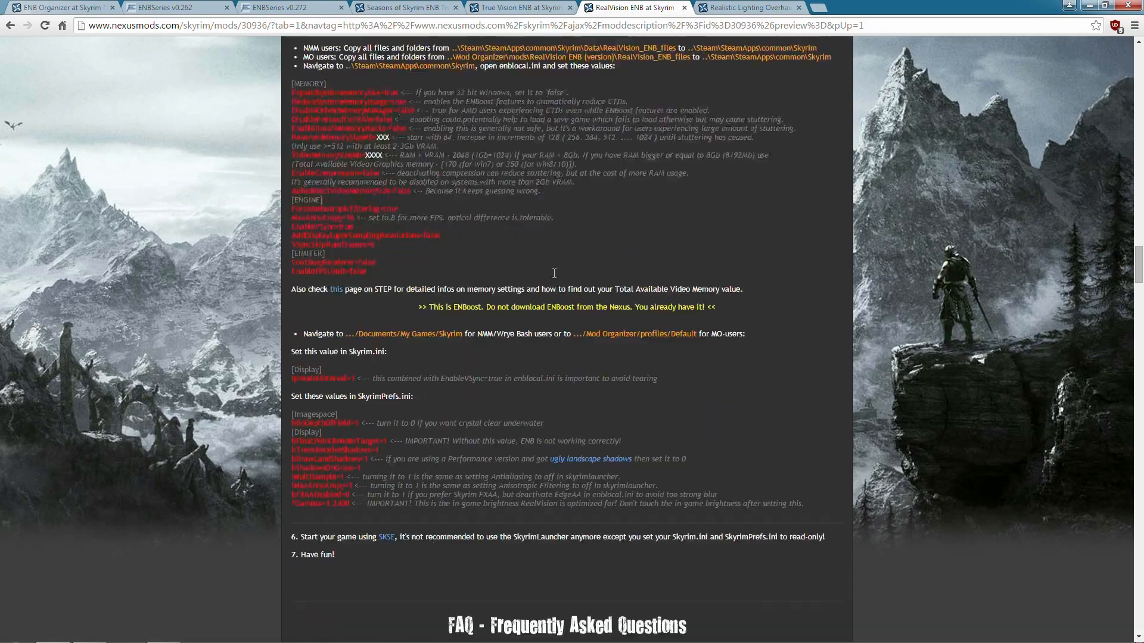
pyautogui.scroll(3, 557, 255)
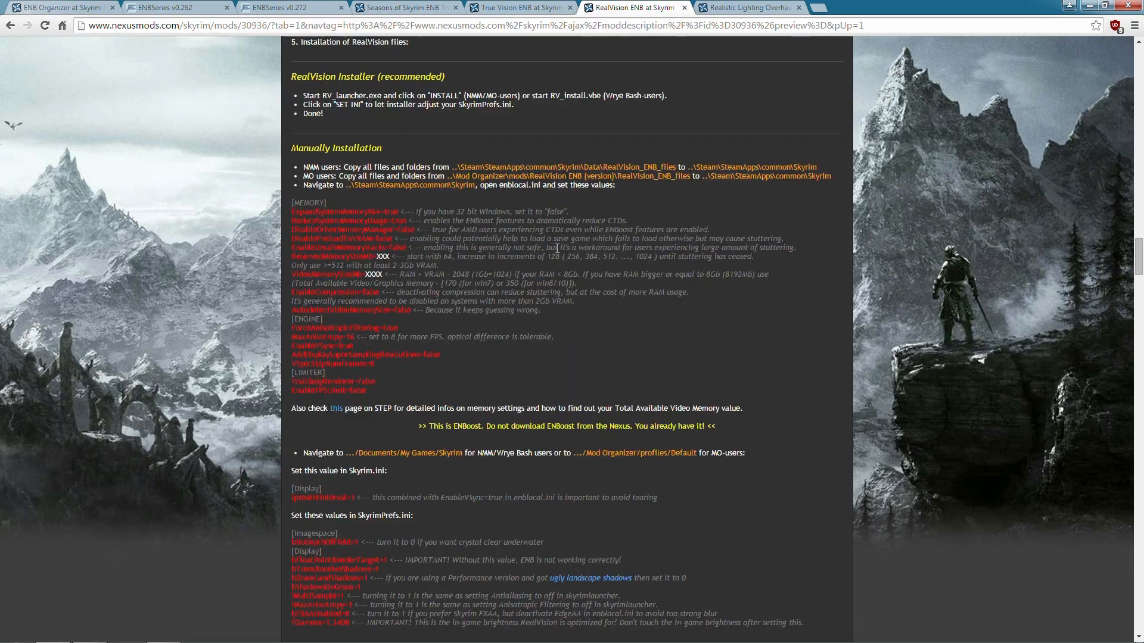
pyautogui.scroll(-1, 557, 248)
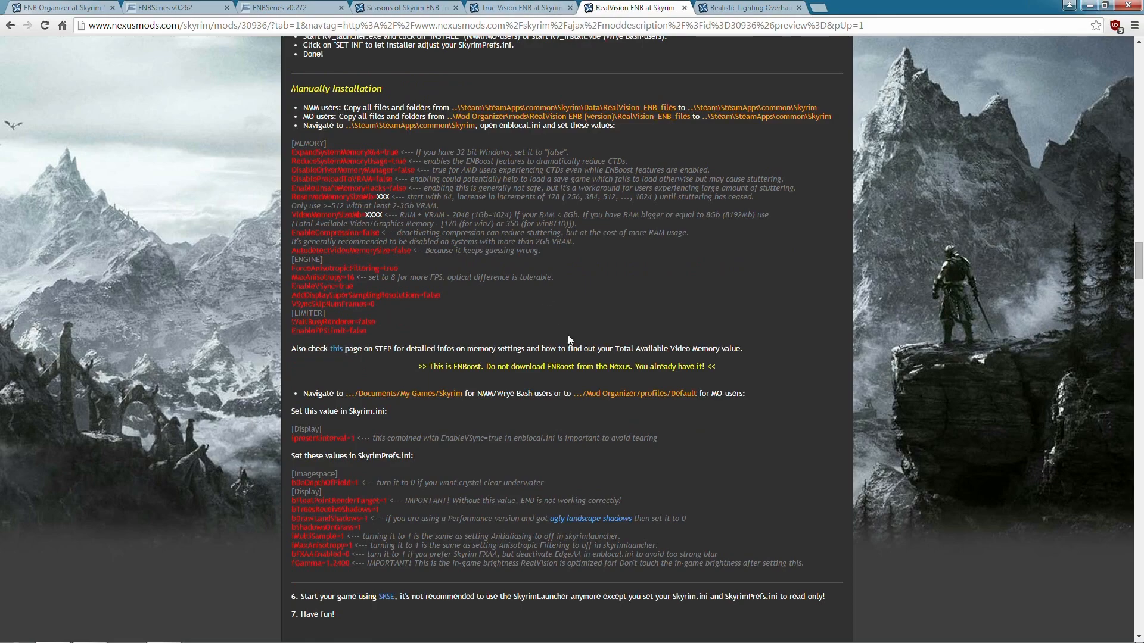
# Step: Skim the installation instructions again from the beginning and check which ENBSeries version section 4 says to download
pyautogui.scroll(20, 627, 374)
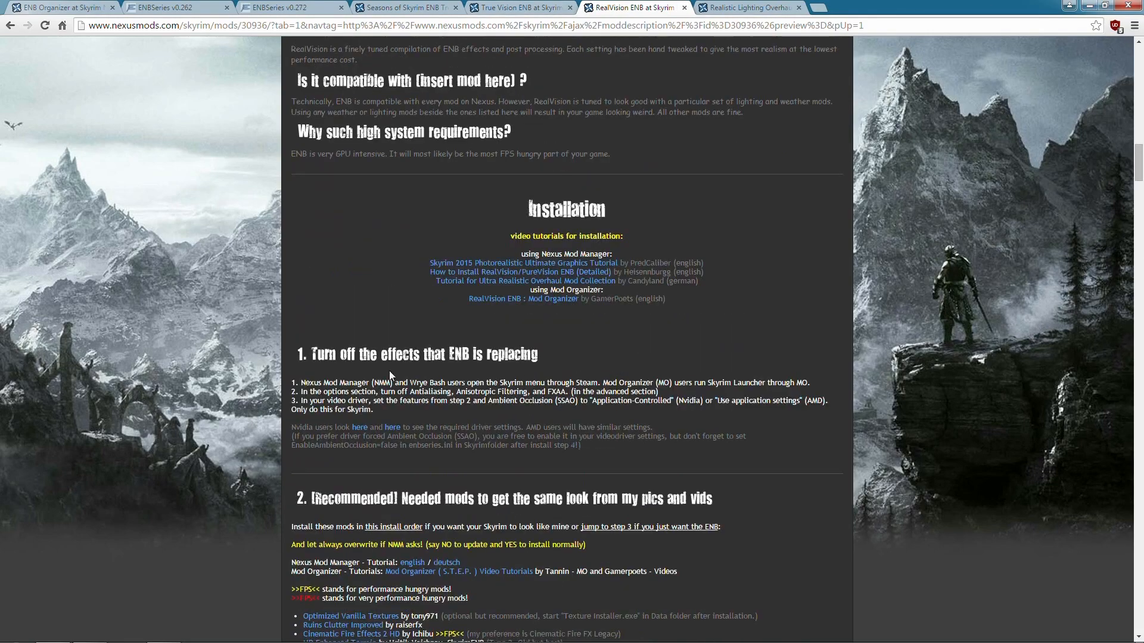
pyautogui.scroll(-6, 357, 268)
pyautogui.scroll(6, 369, 197)
pyautogui.scroll(-8, 411, 233)
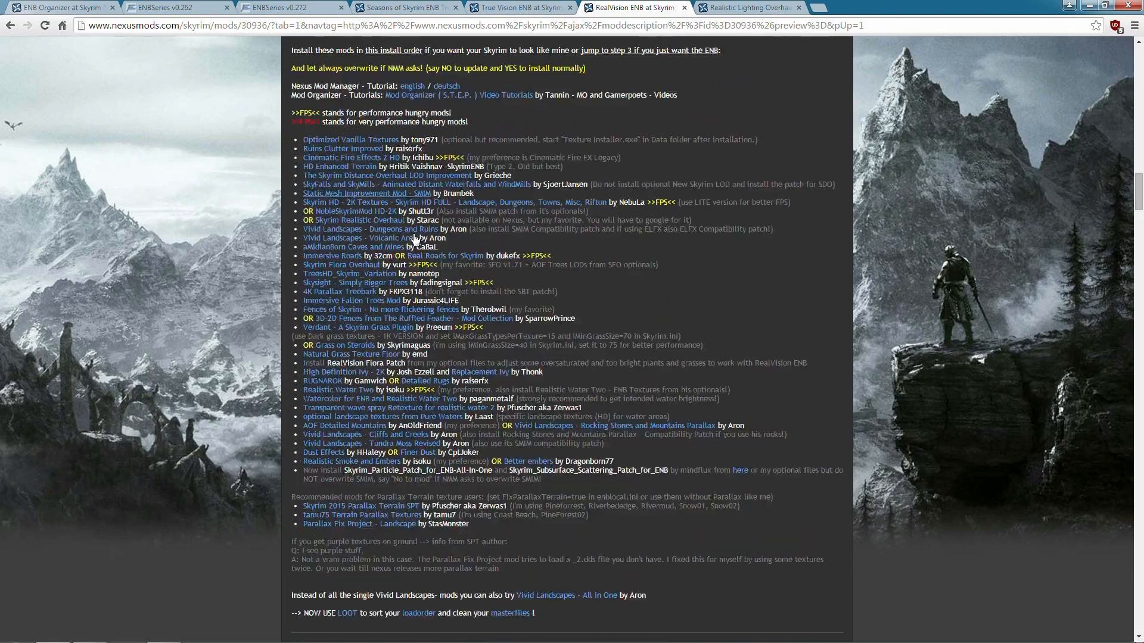
pyautogui.scroll(-13, 411, 236)
pyautogui.moveTo(286, 259); pyautogui.dragTo(369, 266)
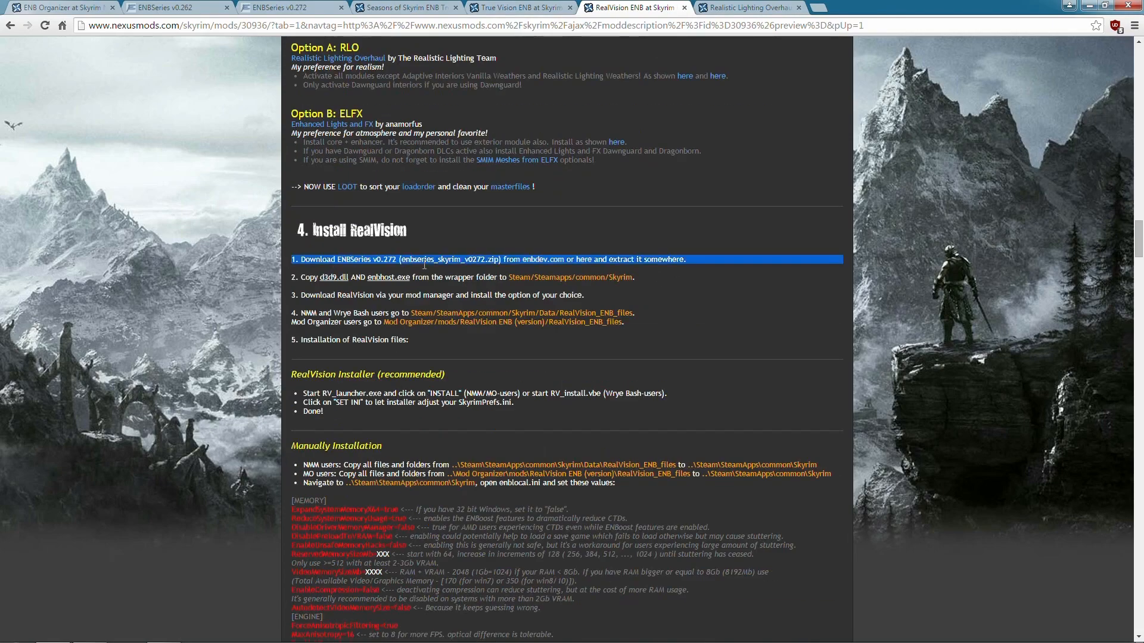
pyautogui.click(377, 257)
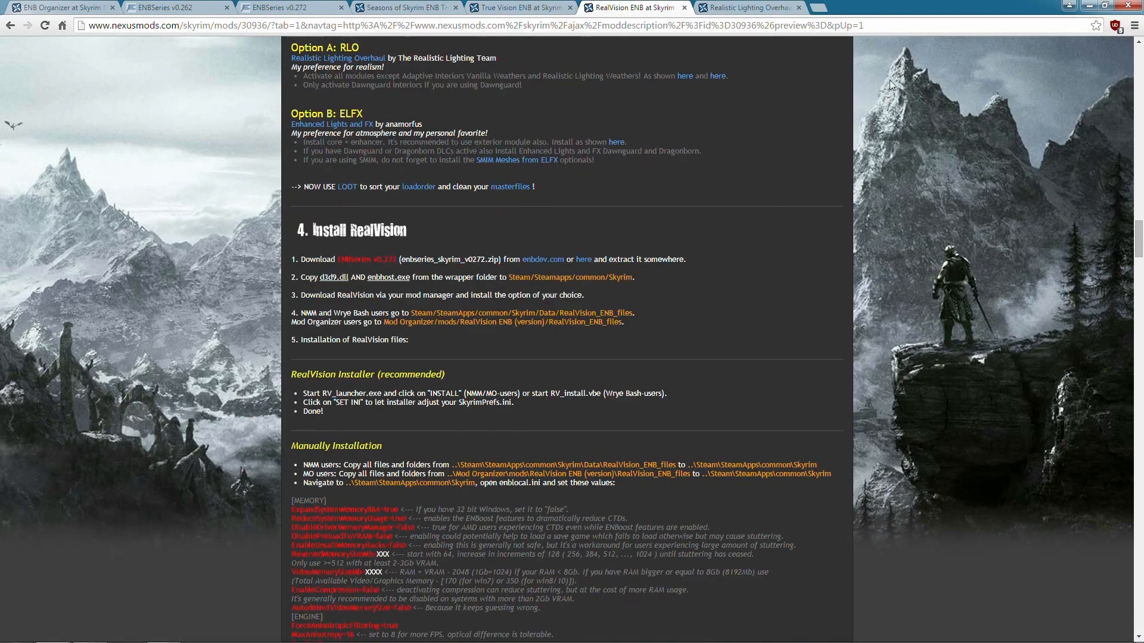
# Step: Copy d3d9.dll and enbhost.exe from the WrapperVersion folder of the ENBSeries v0272 archive into the RealVision folder, closing the archive
pyautogui.click(1089, 5)
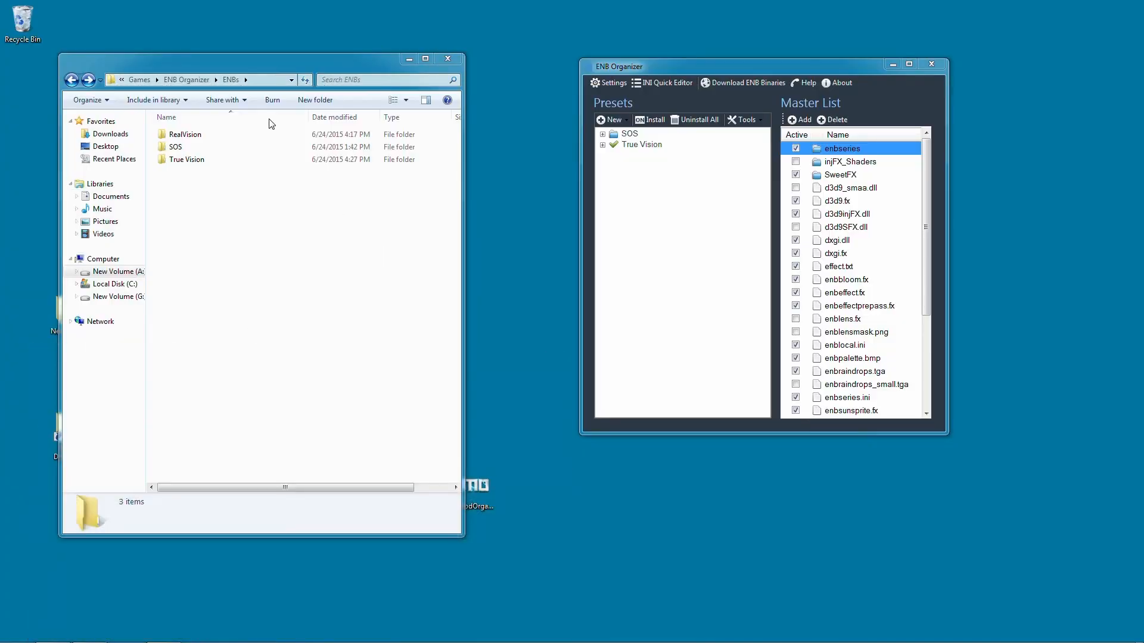
pyautogui.doubleClick(225, 135)
pyautogui.moveTo(238, 60); pyautogui.dragTo(345, 68)
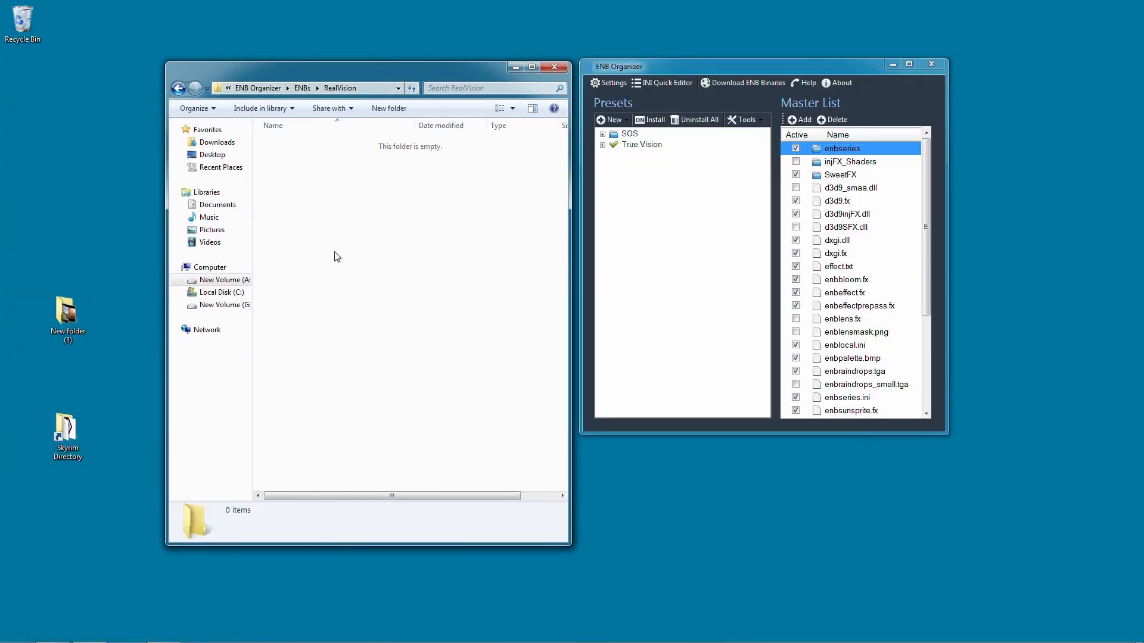
pyautogui.moveTo(292, 95); pyautogui.dragTo(912, 75)
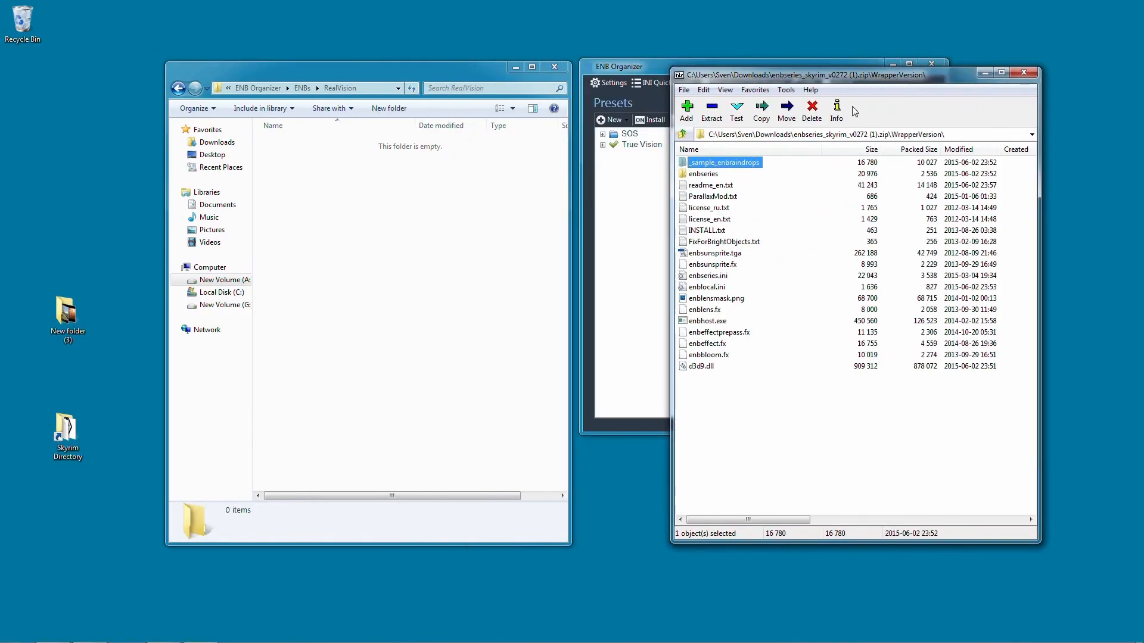
pyautogui.click(703, 367)
pyautogui.keyDown('ctrl'); pyautogui.click(705, 324); pyautogui.keyUp('ctrl')
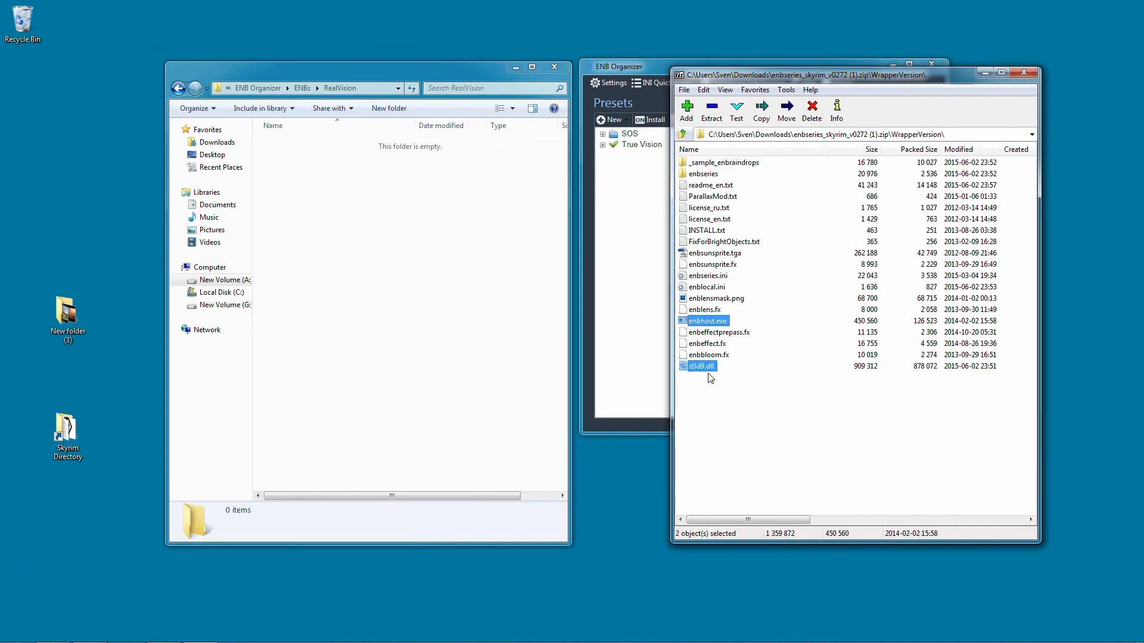
pyautogui.moveTo(710, 368); pyautogui.dragTo(351, 311)
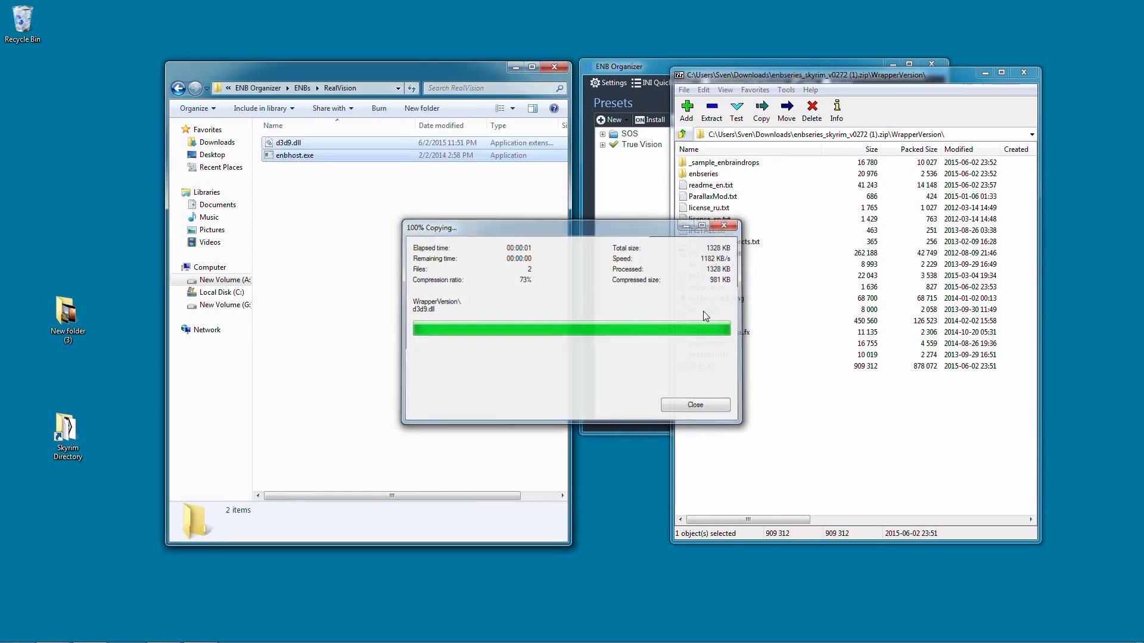
pyautogui.click(1024, 72)
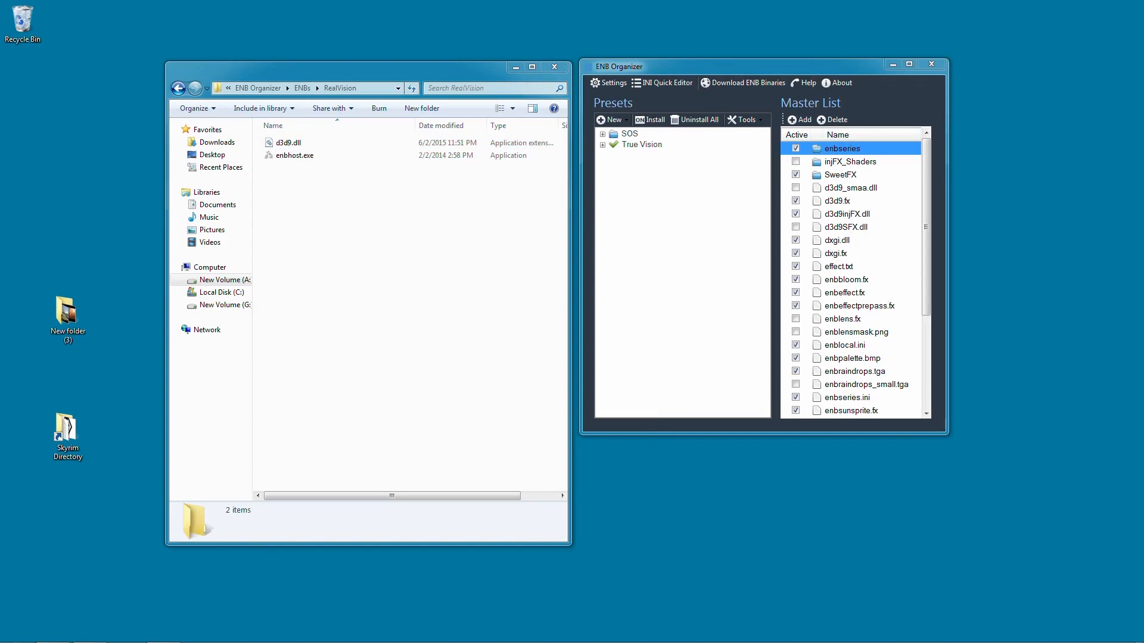
# Step: Open the RealVision_ENB_272a folder in the Autoinstaller archive beside the RealVision folder and look over its option folders
pyautogui.moveTo(1143, 69); pyautogui.dragTo(932, 111)
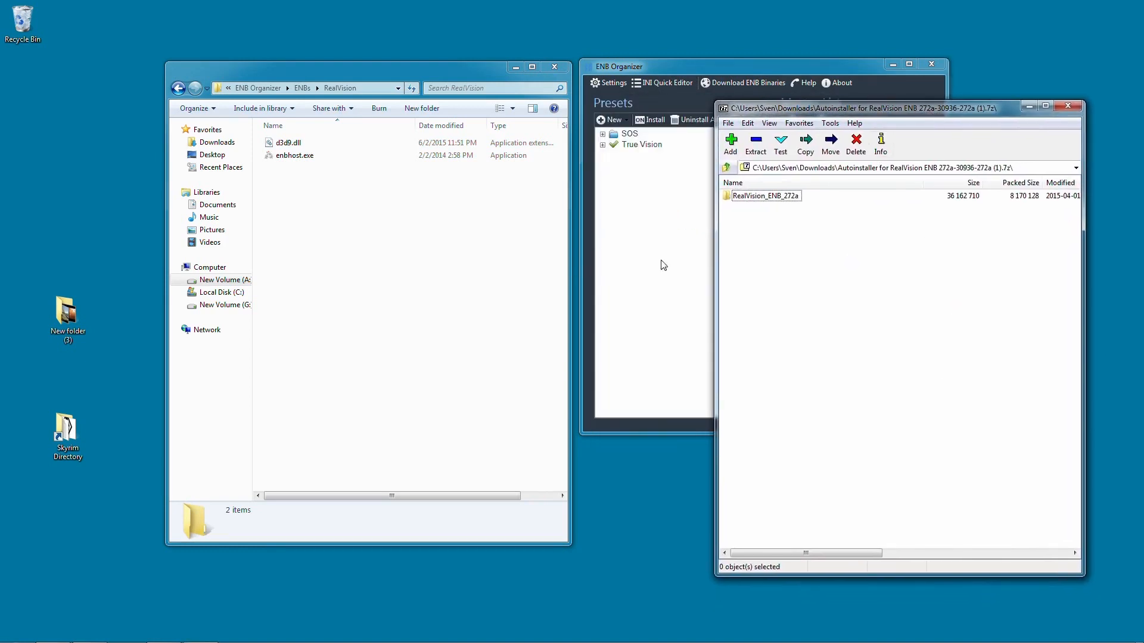
pyautogui.doubleClick(757, 196)
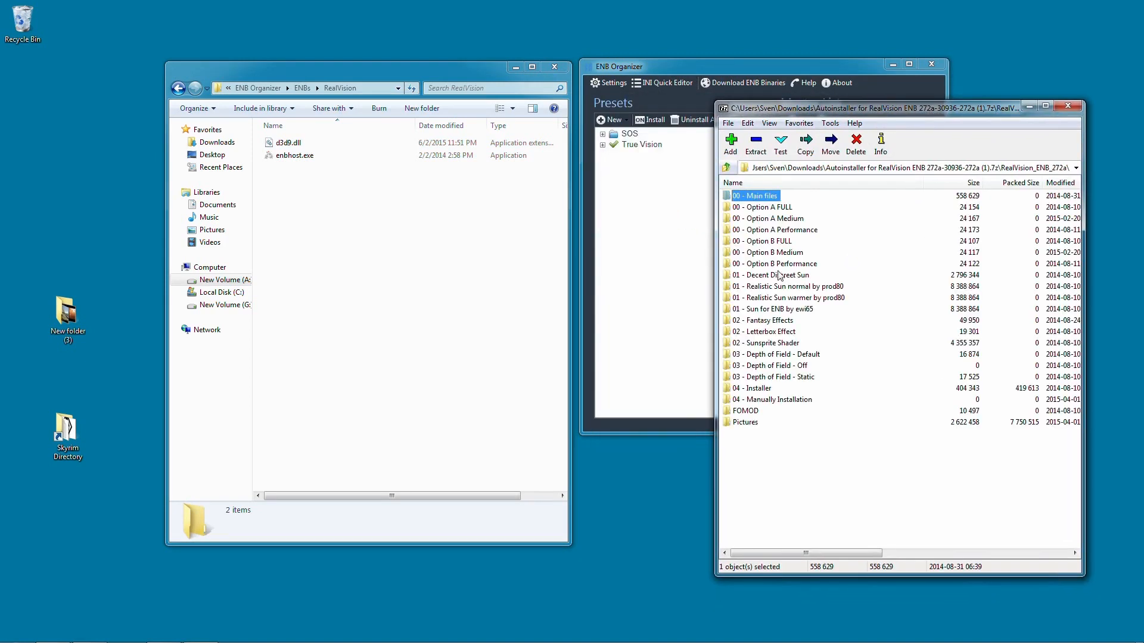
pyautogui.moveTo(893, 481); pyautogui.dragTo(739, 190)
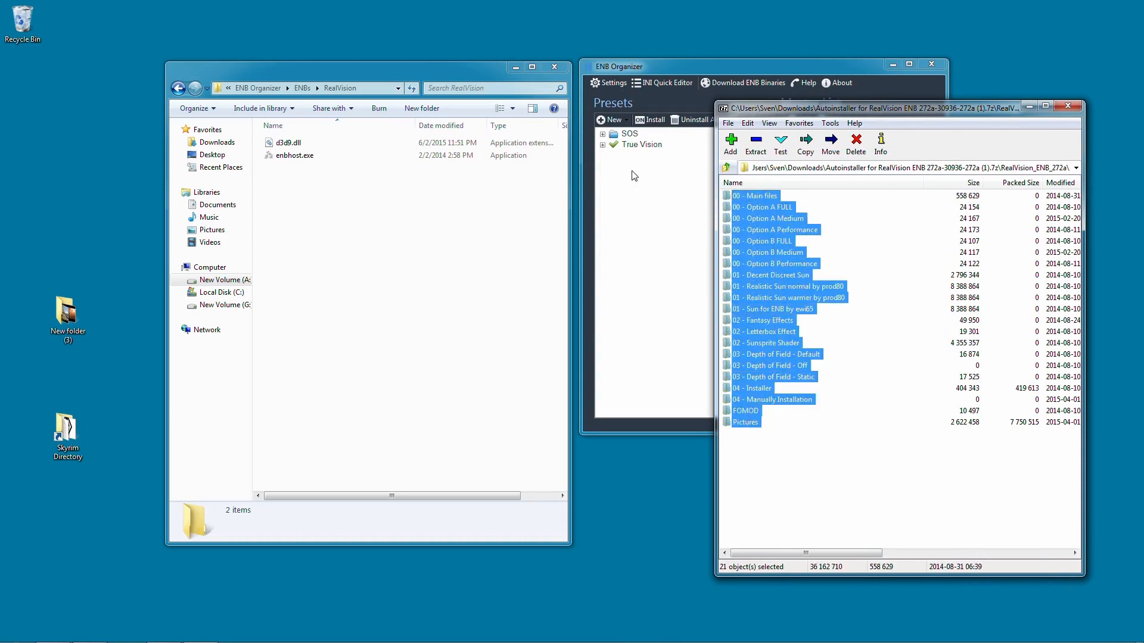
pyautogui.click(844, 467)
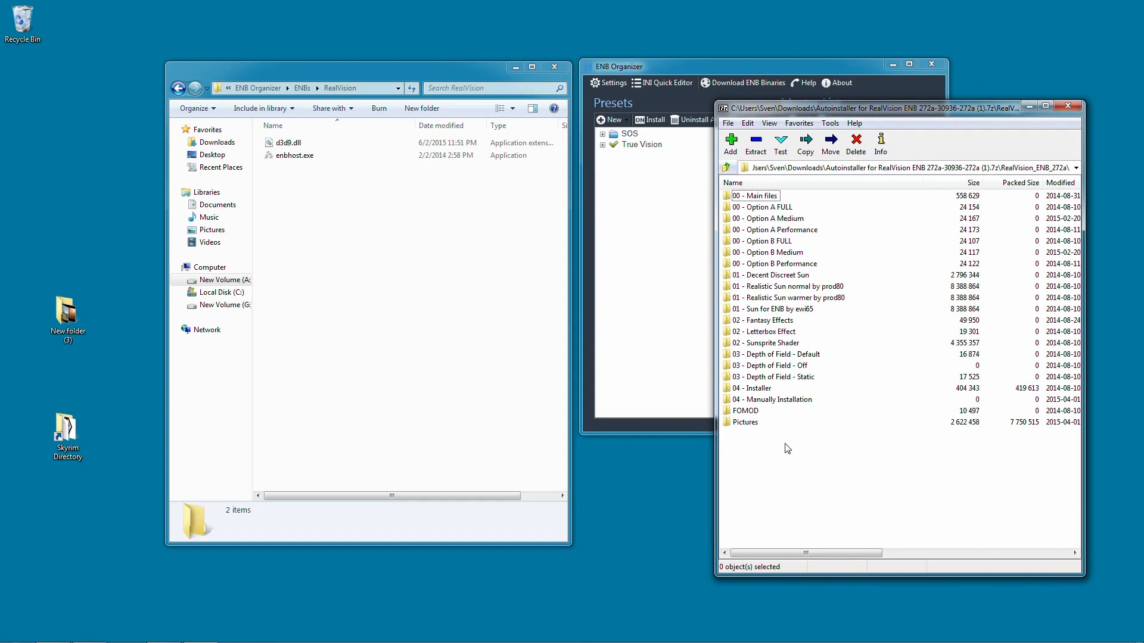
pyautogui.hotkey('ctrl', 'a')
pyautogui.click(861, 457)
# Step: Copy everything from RealVision_ENB_files in the archive's 00 - Main files folder into the RealVision folder
pyautogui.doubleClick(758, 197)
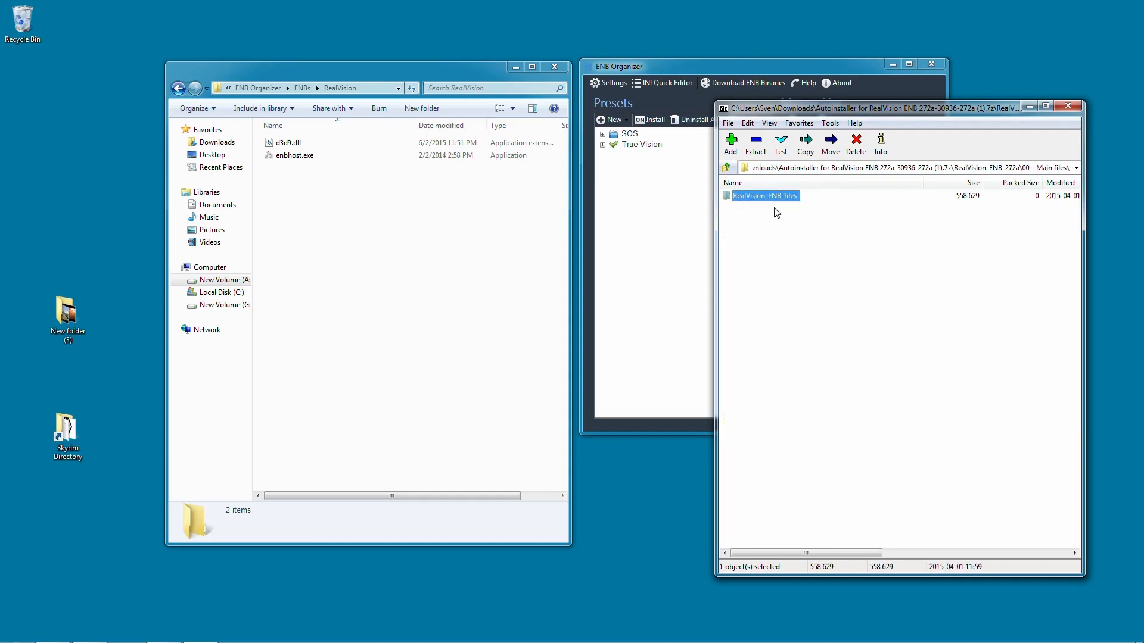
pyautogui.doubleClick(775, 197)
pyautogui.click(868, 344)
pyautogui.hotkey('ctrl', 'a')
pyautogui.moveTo(765, 266); pyautogui.dragTo(458, 333)
pyautogui.click(790, 381)
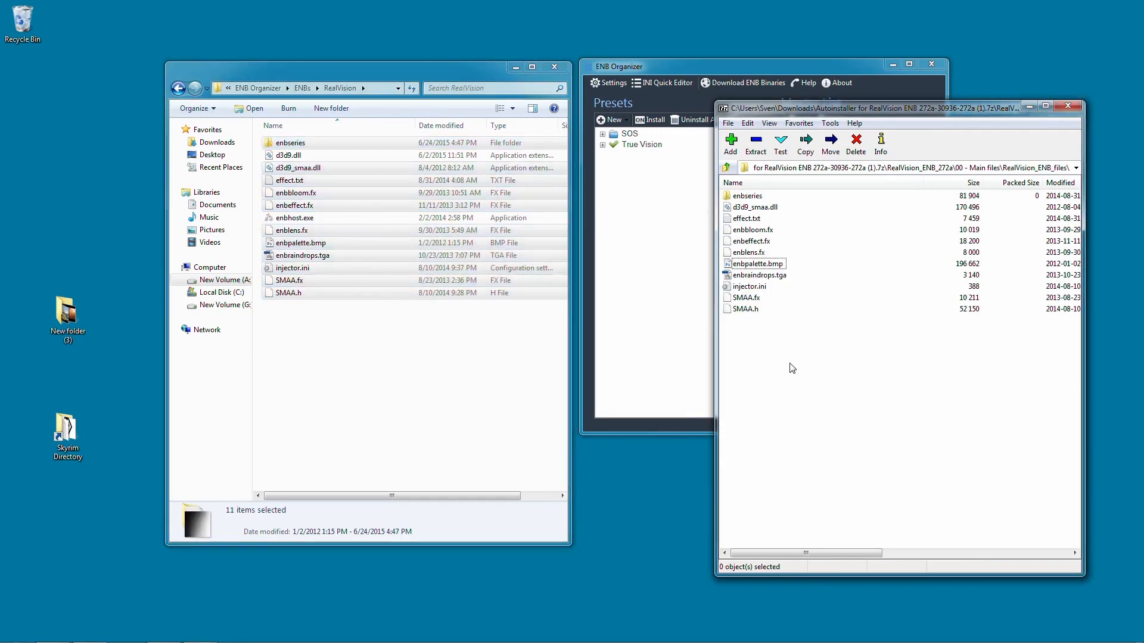
# Step: Copy enblocal.ini and enbseries.ini from the archive's 00 - Option A Medium folder into the RealVision folder
pyautogui.click(728, 169)
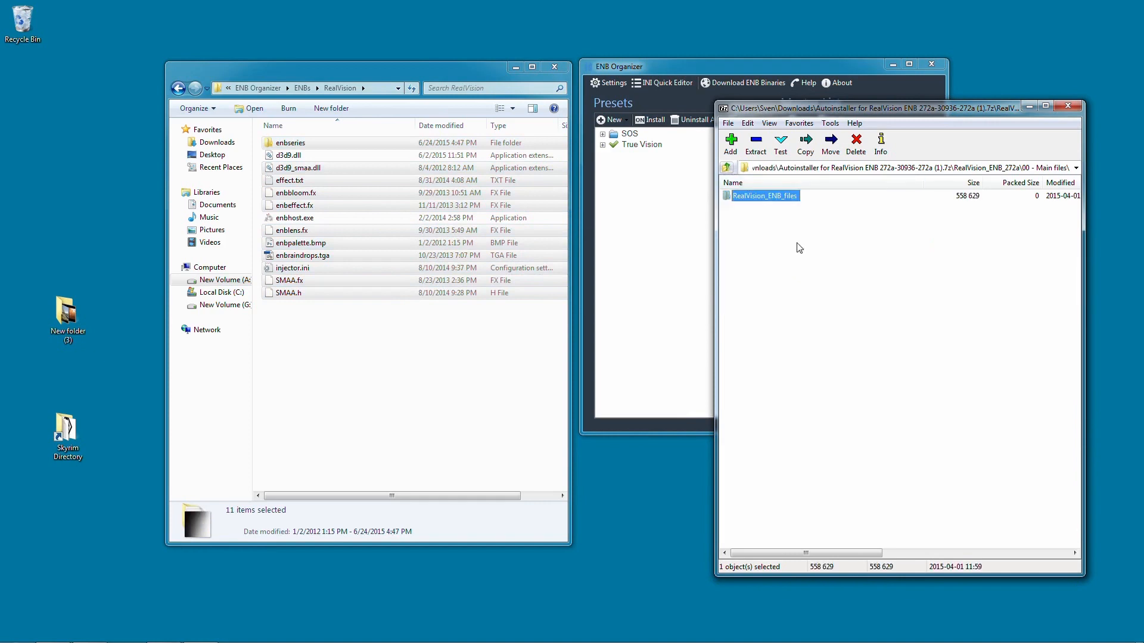
pyautogui.click(727, 169)
pyautogui.moveTo(840, 206); pyautogui.dragTo(765, 271)
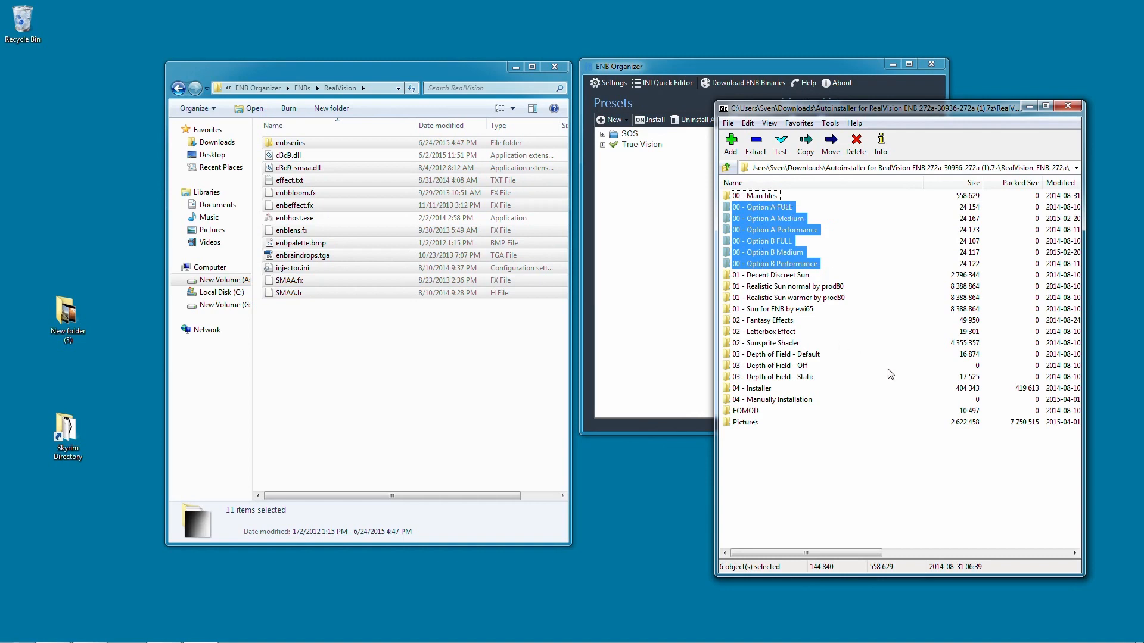
pyautogui.click(883, 295)
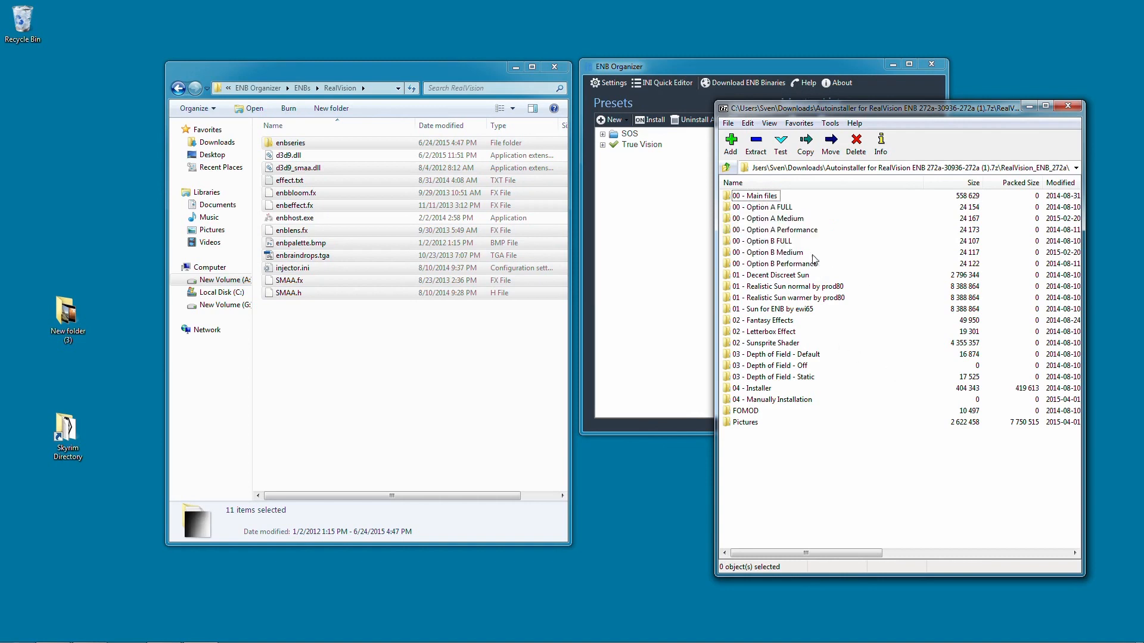
pyautogui.doubleClick(796, 219)
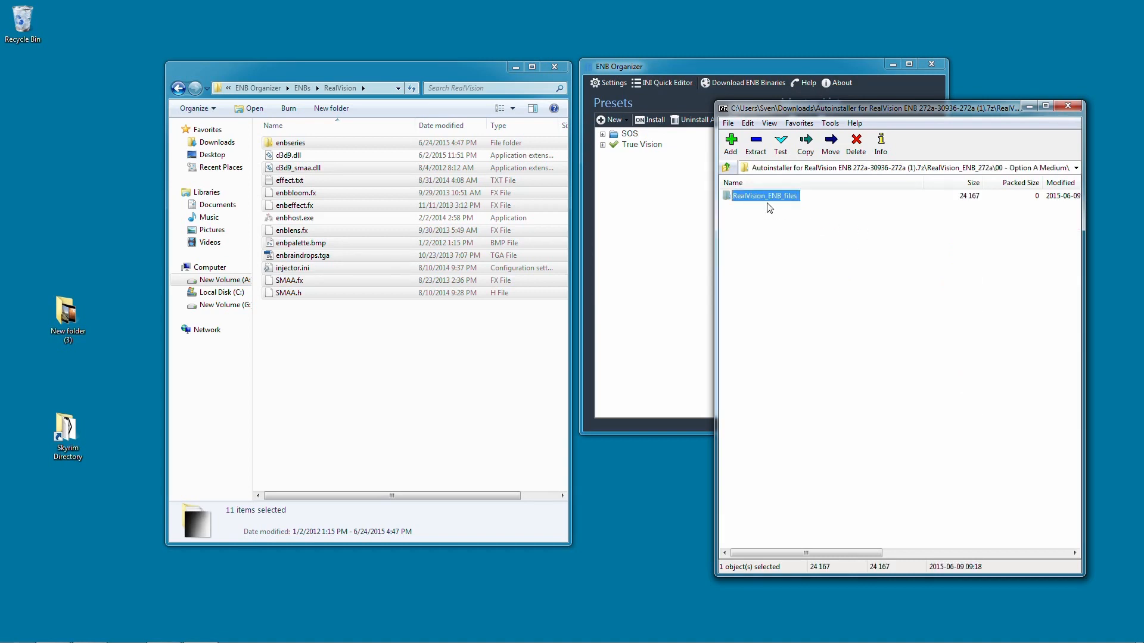
pyautogui.click(771, 208)
pyautogui.click(771, 199)
pyautogui.doubleClick(771, 199)
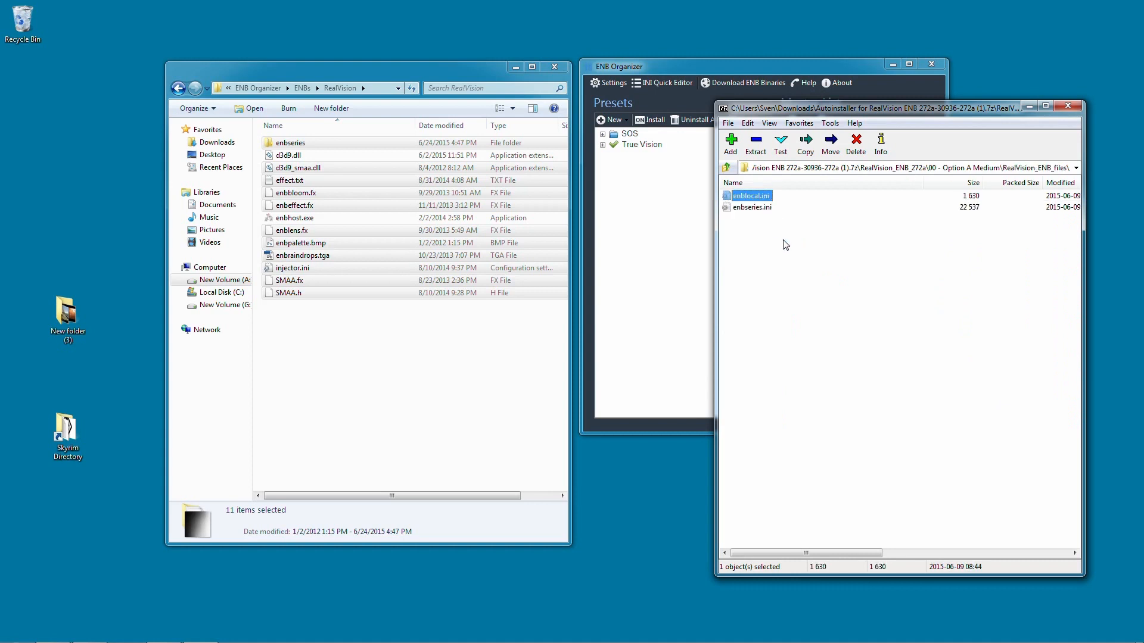
pyautogui.hotkey('ctrl', 'a')
pyautogui.moveTo(751, 206); pyautogui.dragTo(420, 369)
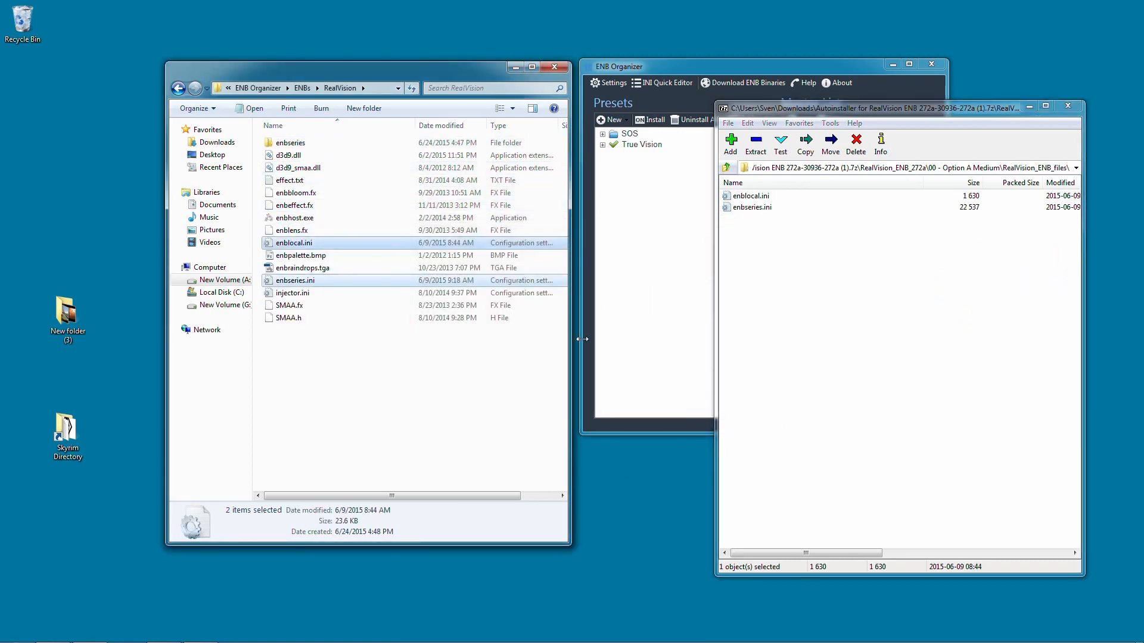
# Step: Return to the archive's RealVision_ENB_272a folder and look over the remaining sun, installer, FOMOD and Pictures folders
pyautogui.click(781, 213)
pyautogui.click(726, 168)
pyautogui.click(726, 169)
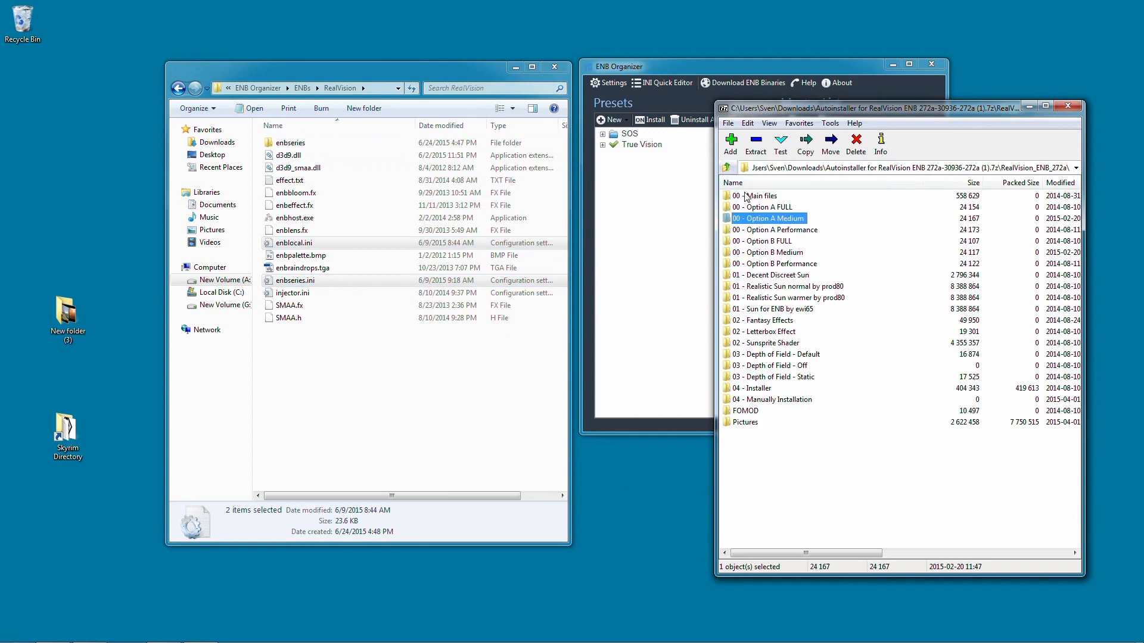
pyautogui.click(786, 277)
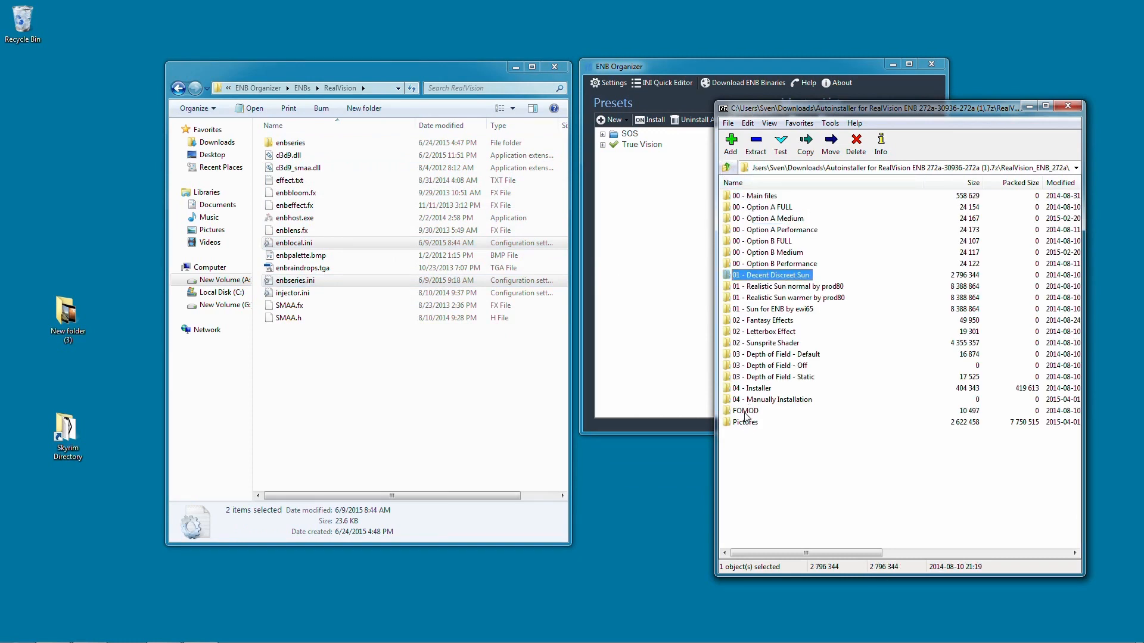
pyautogui.click(767, 399)
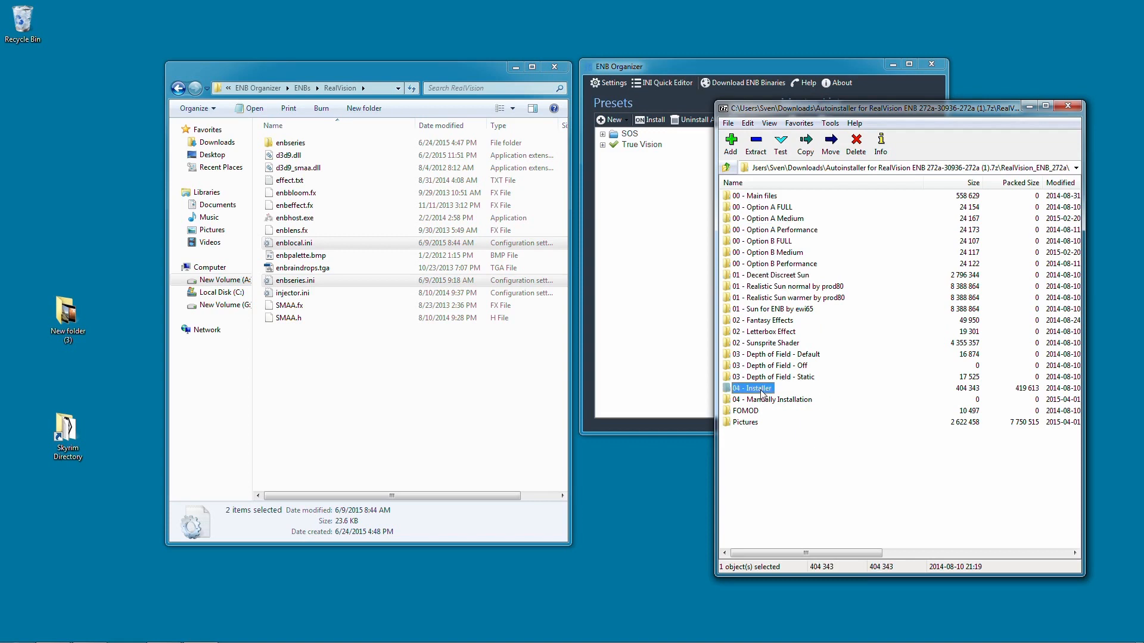
pyautogui.click(748, 412)
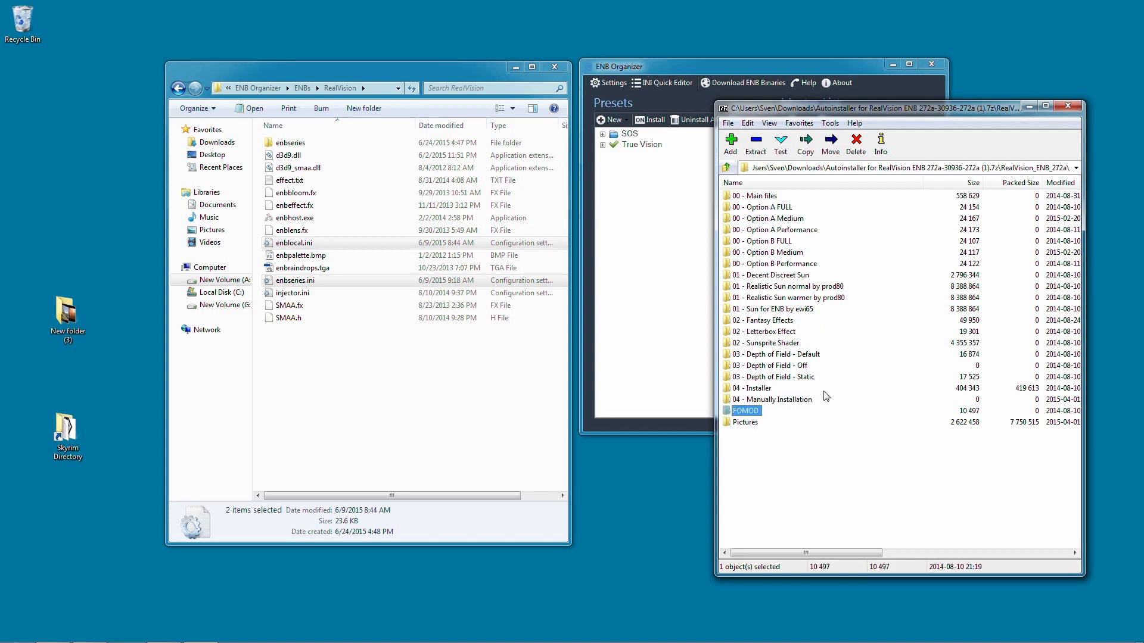
pyautogui.click(744, 422)
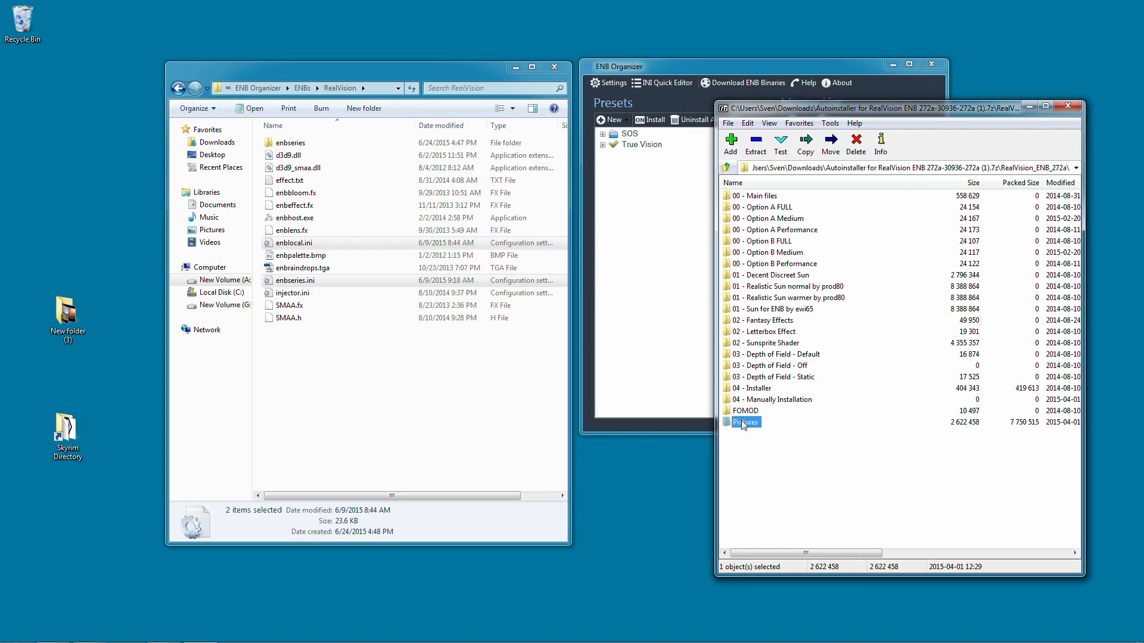
# Step: Open New folder (3) from the desktop beside the archive and compare its preview images with the archive's Pictures folder
pyautogui.doubleClick(55, 337)
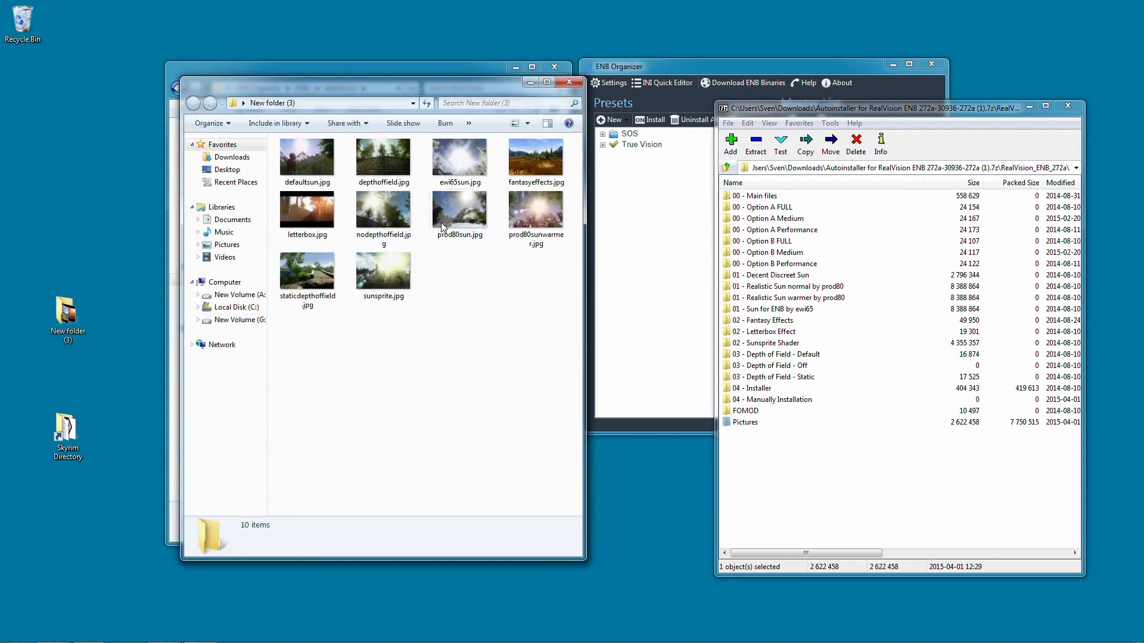
pyautogui.moveTo(399, 79); pyautogui.dragTo(488, 133)
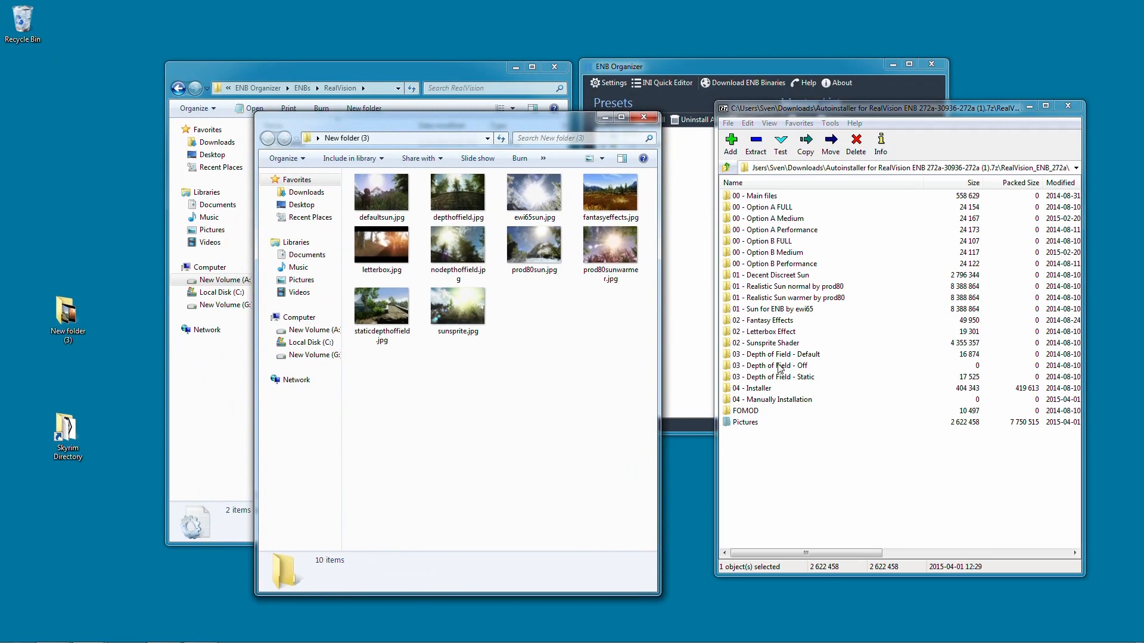
pyautogui.doubleClick(755, 424)
pyautogui.moveTo(828, 400); pyautogui.dragTo(755, 205)
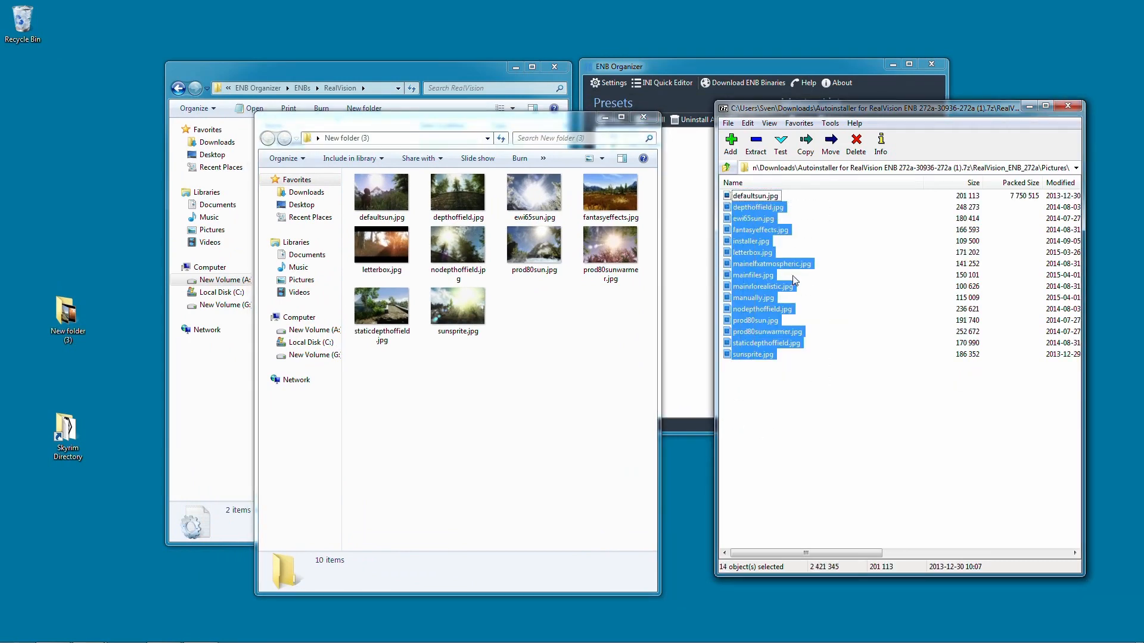
pyautogui.click(821, 294)
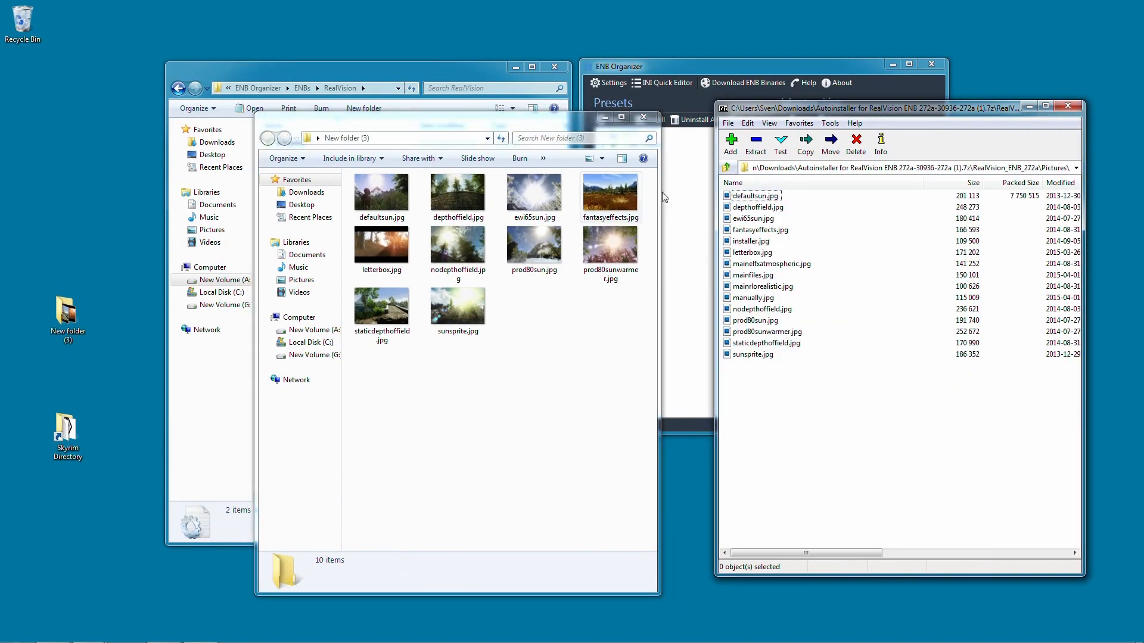
pyautogui.click(726, 168)
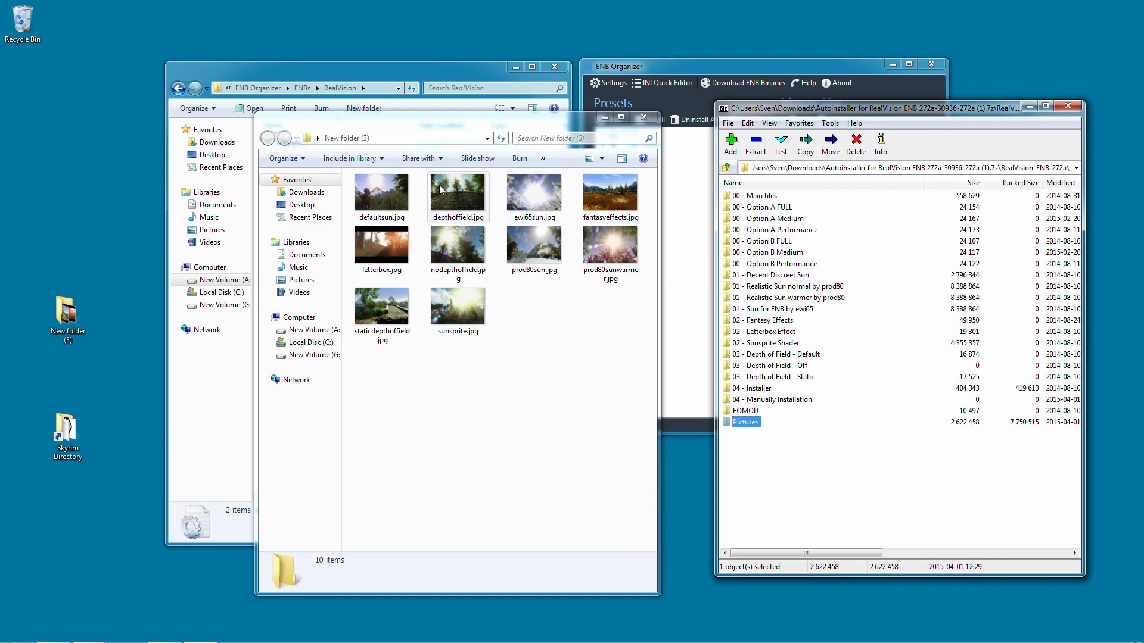
# Step: Examine the preview images of the sun, depth of field and fantasy effects options, then put the image folder away
pyautogui.click(398, 187)
pyautogui.click(461, 213)
pyautogui.click(534, 200)
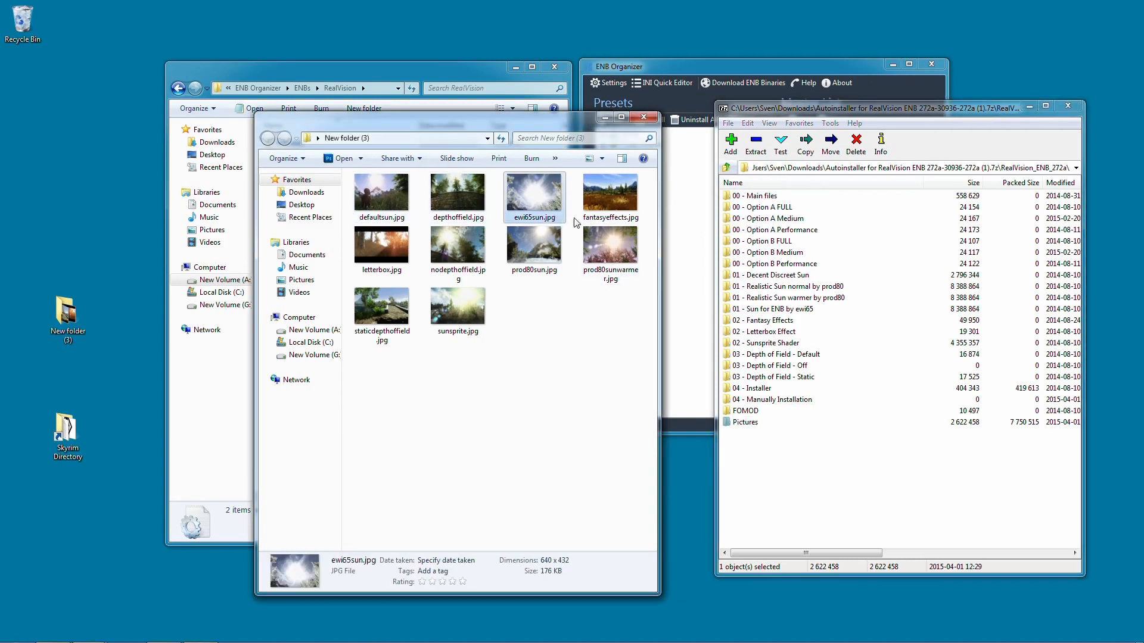
pyautogui.click(394, 202)
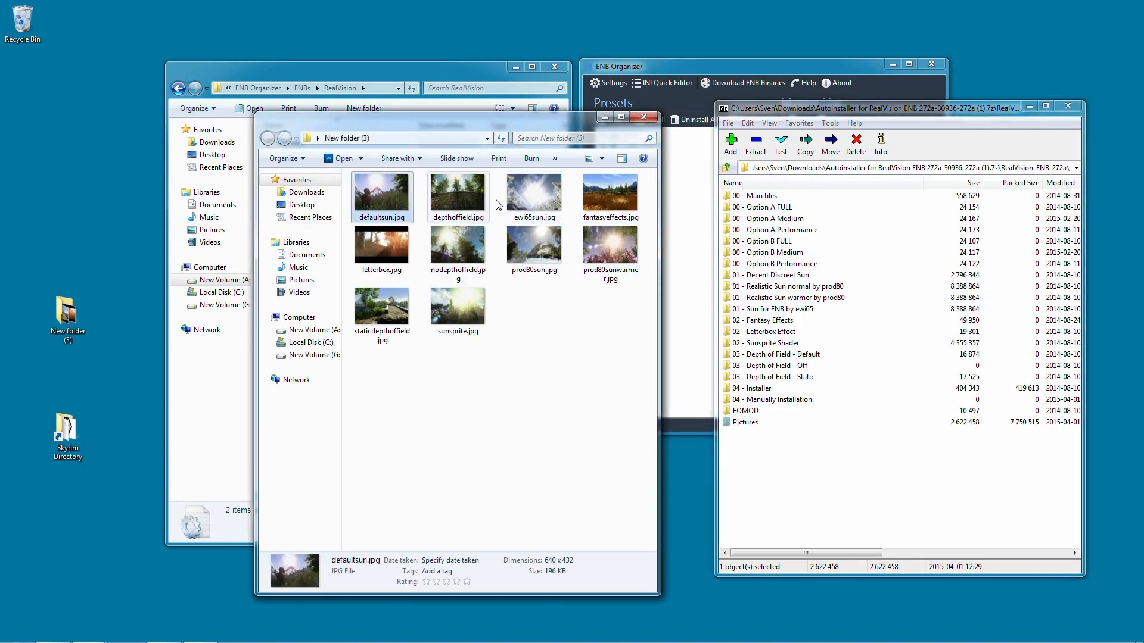
pyautogui.click(535, 201)
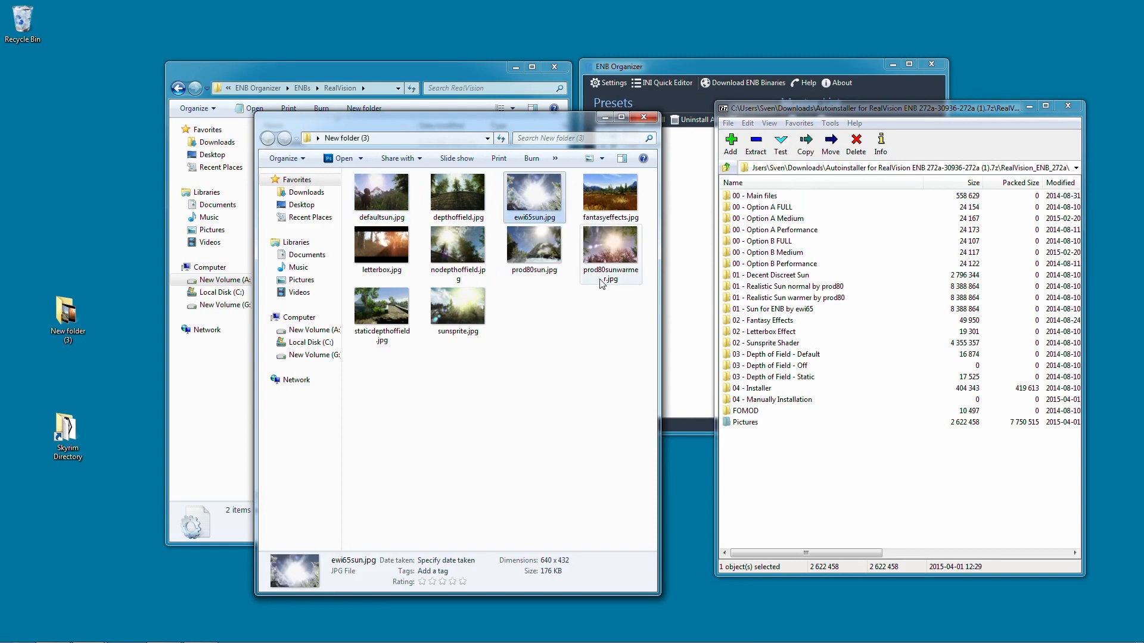
pyautogui.moveTo(540, 304); pyautogui.dragTo(590, 262)
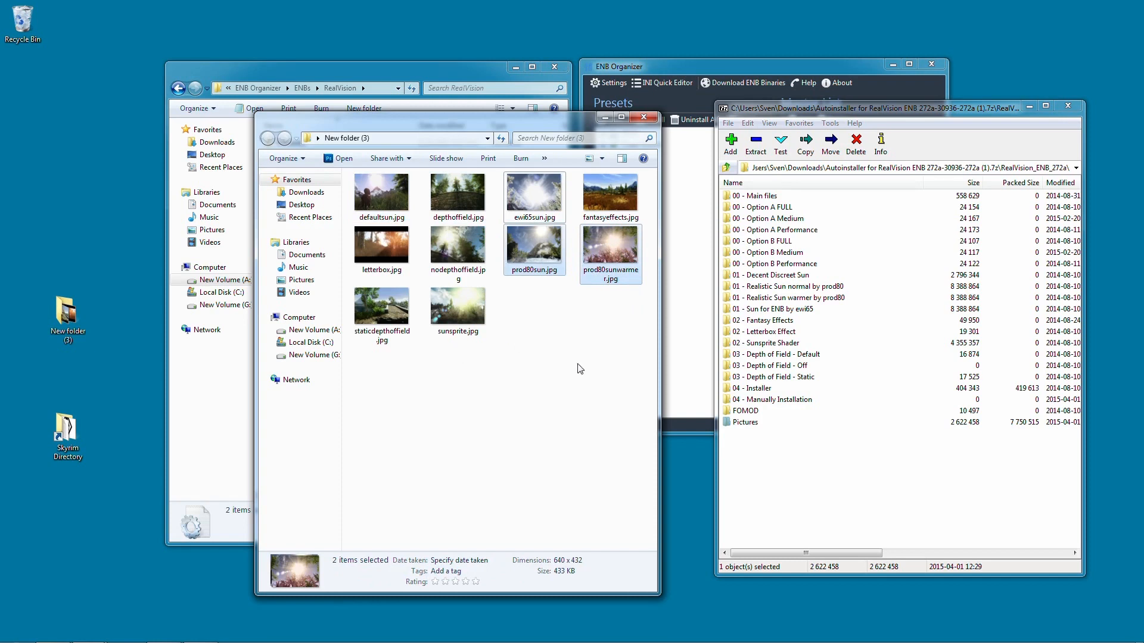
pyautogui.click(400, 311)
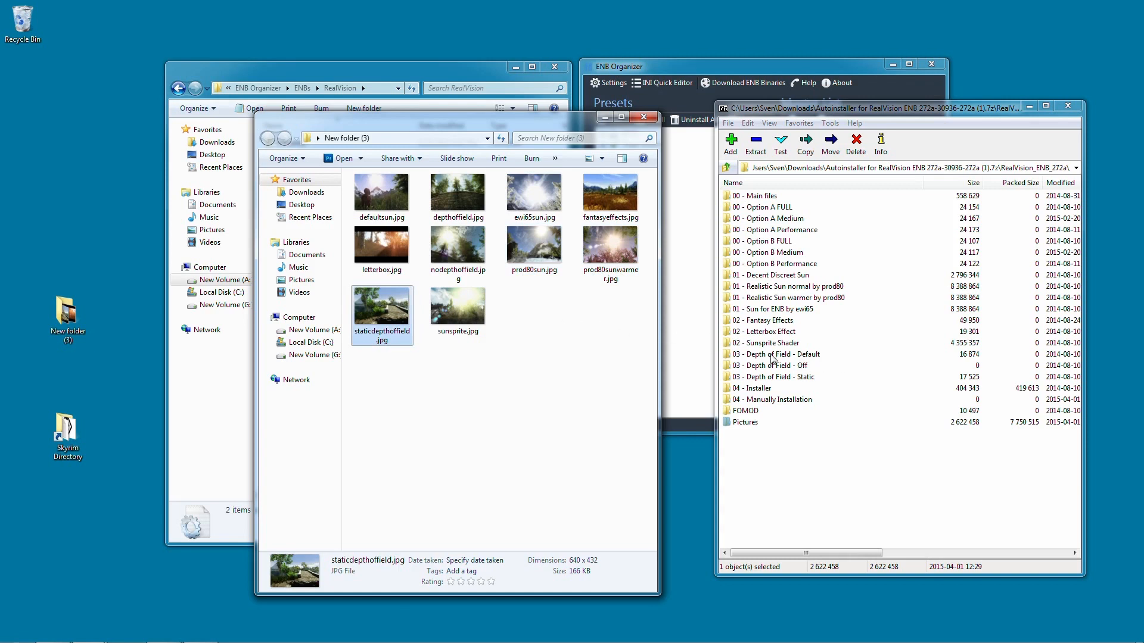
pyautogui.click(615, 213)
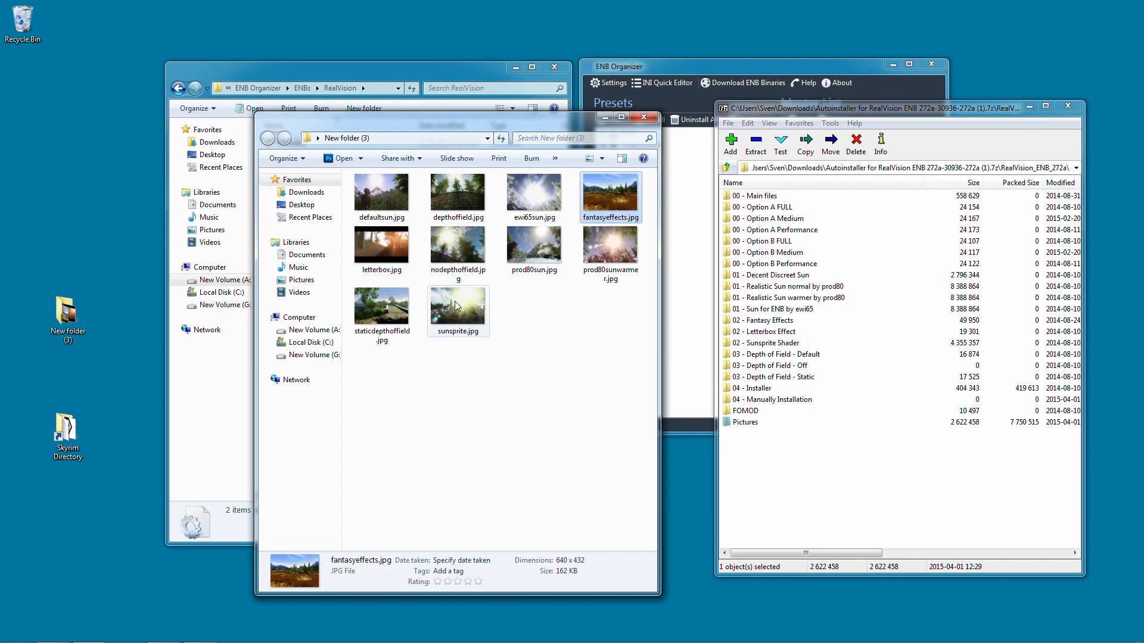
pyautogui.click(557, 400)
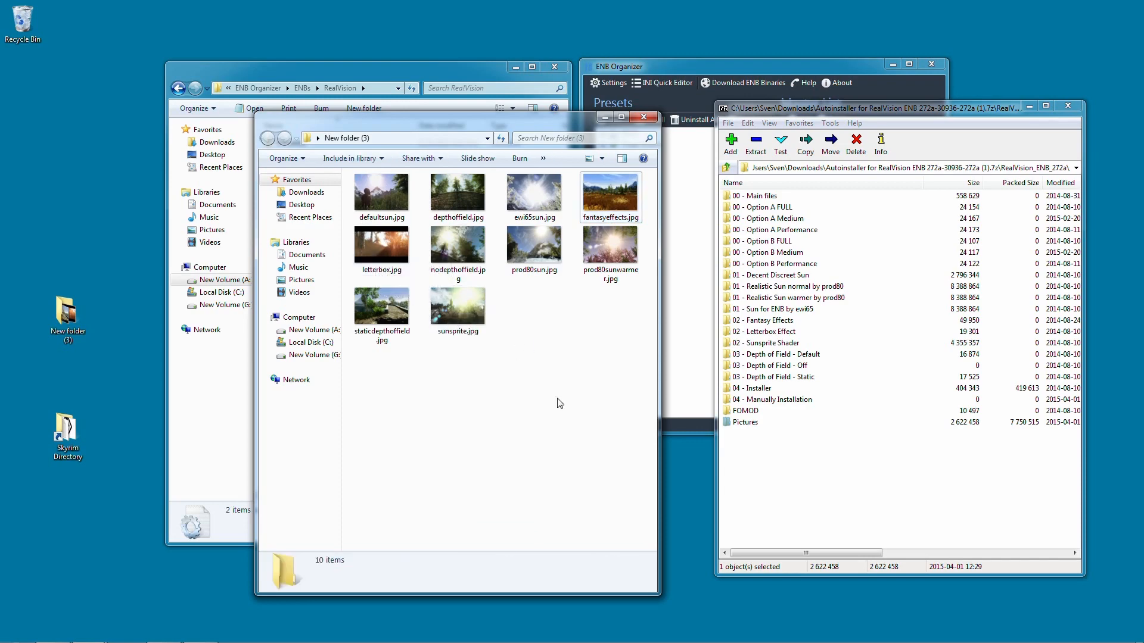
pyautogui.click(608, 119)
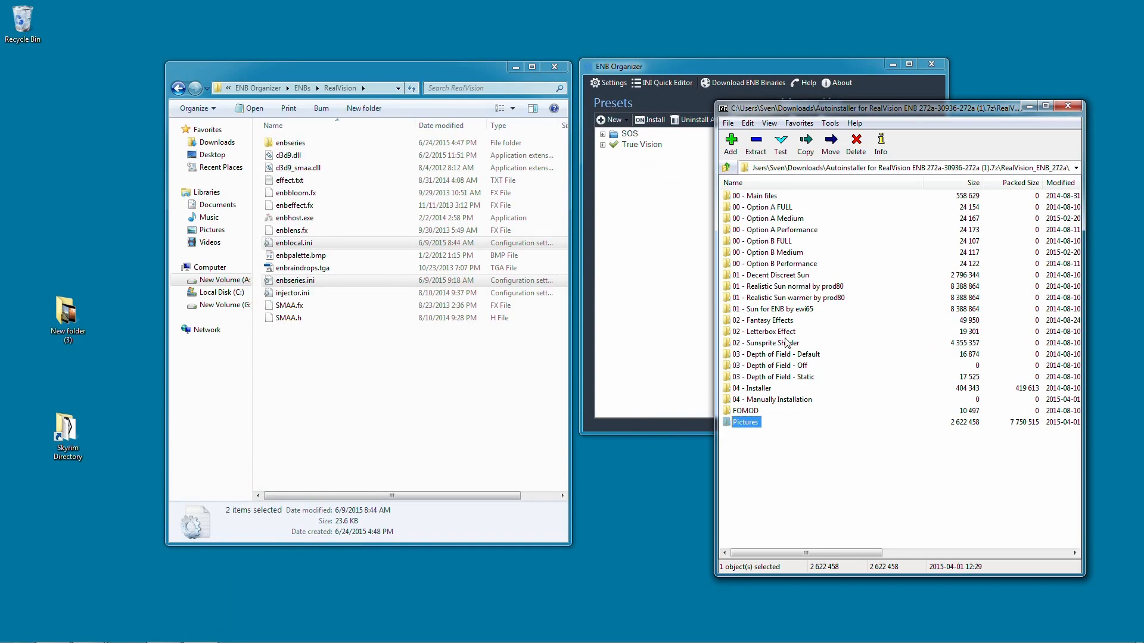
# Step: Check the contents of the 01 - Decent Discreet Sun and 01 - Realistic Sun warmer by prod80 folders in the archive
pyautogui.doubleClick(776, 275)
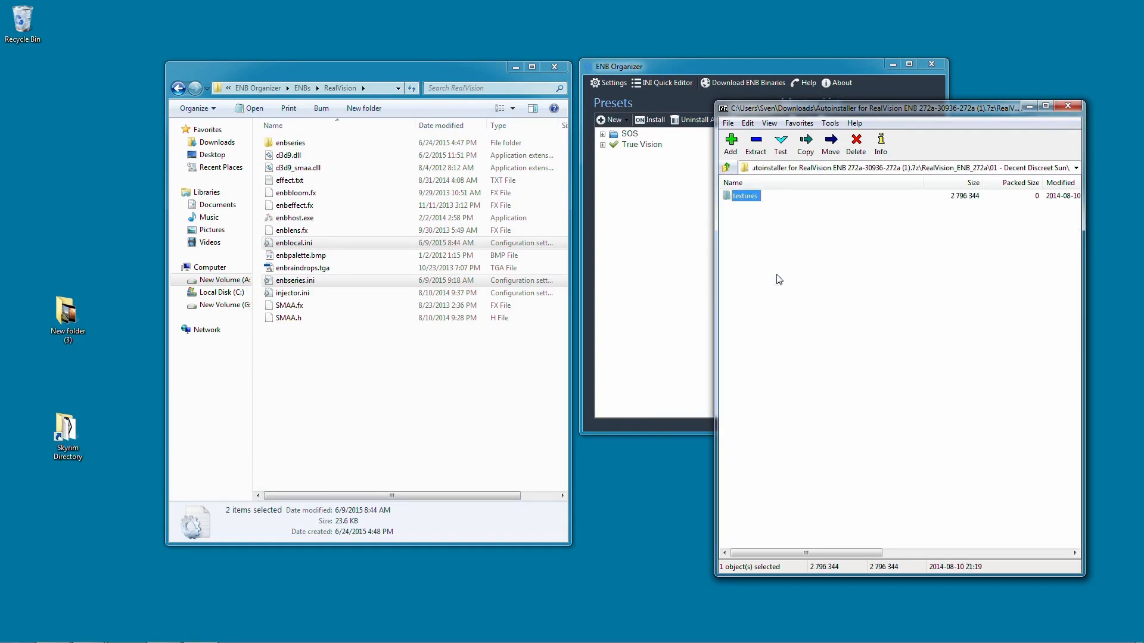
pyautogui.click(728, 169)
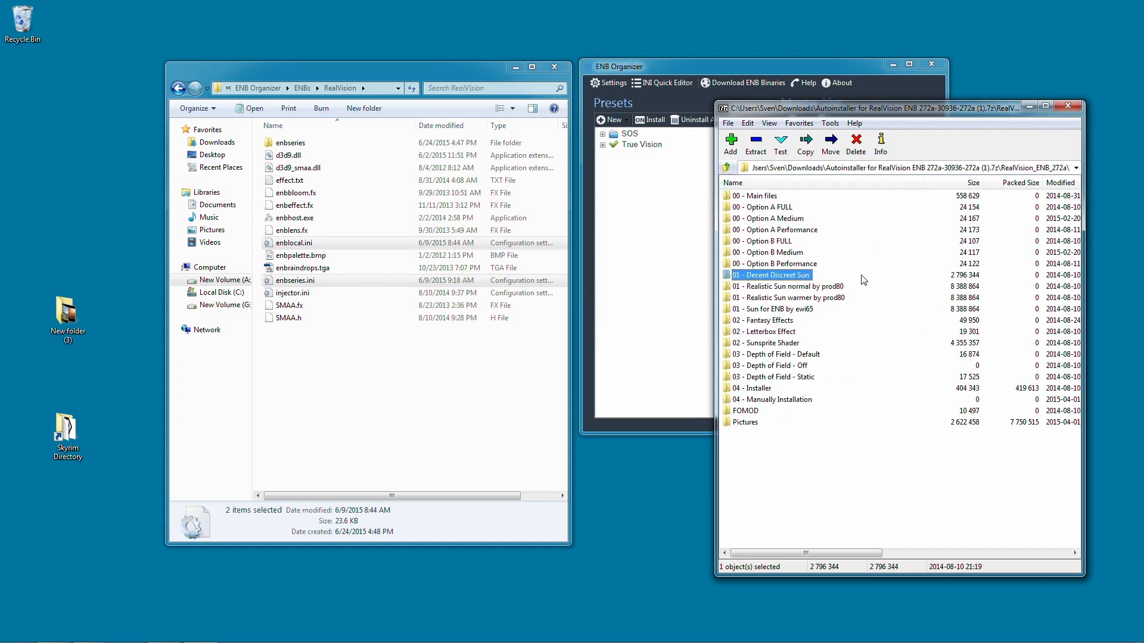
pyautogui.moveTo(864, 280); pyautogui.dragTo(809, 314)
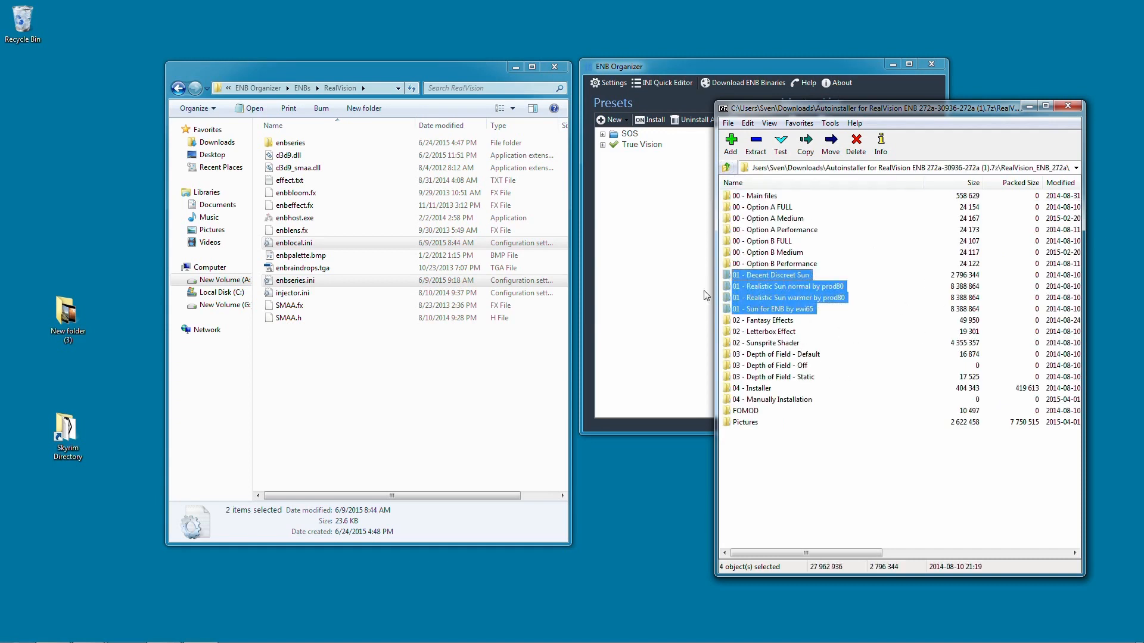
pyautogui.doubleClick(782, 298)
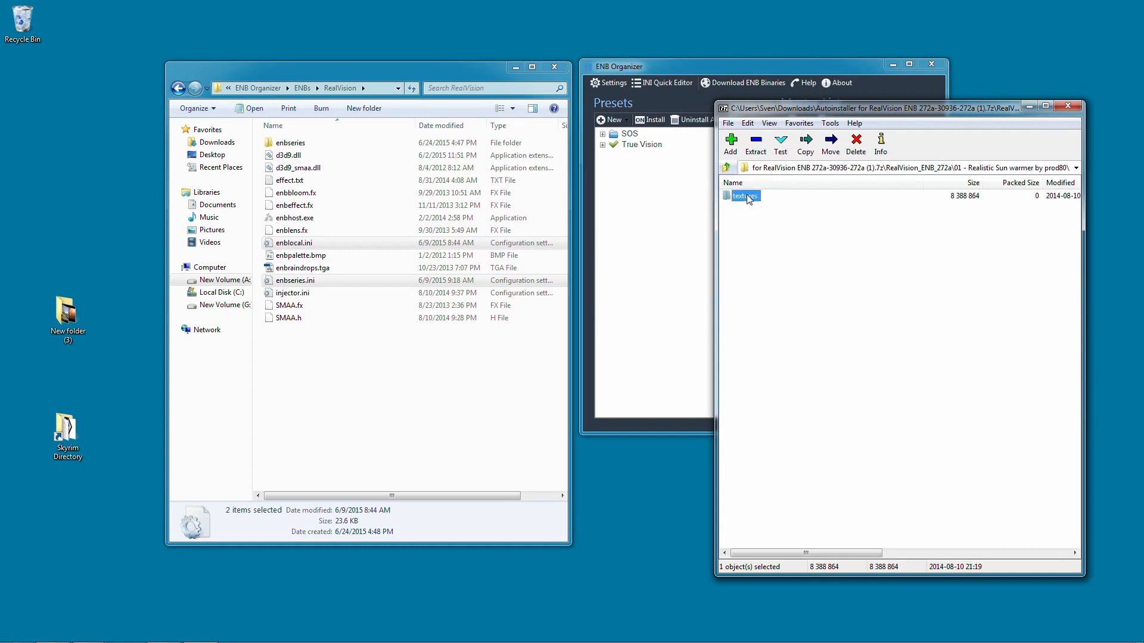
pyautogui.click(728, 169)
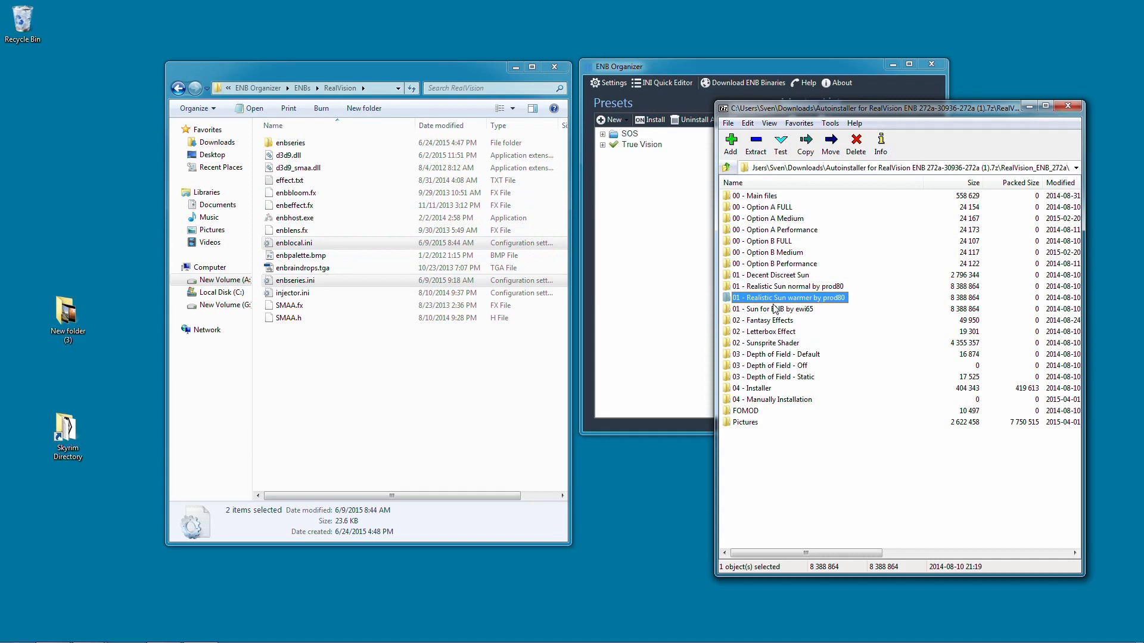
# Step: Create a folder named data inside the RealVision folder and open it
pyautogui.rightClick(436, 368)
pyautogui.moveTo(459, 511)
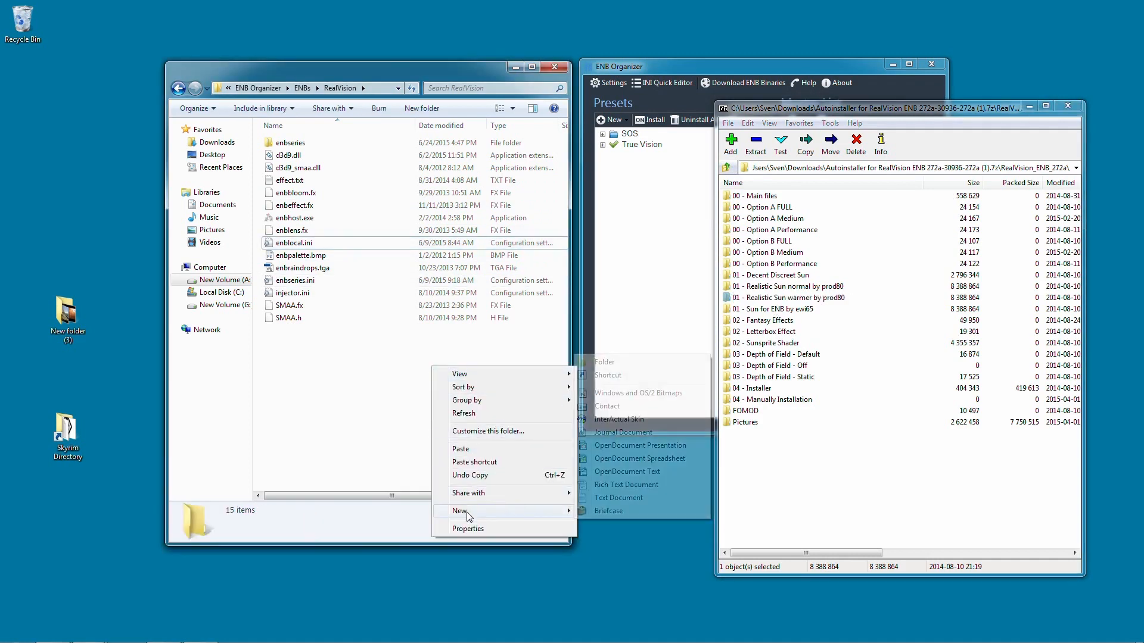
pyautogui.click(604, 362)
pyautogui.write('data')
pyautogui.press('Return')
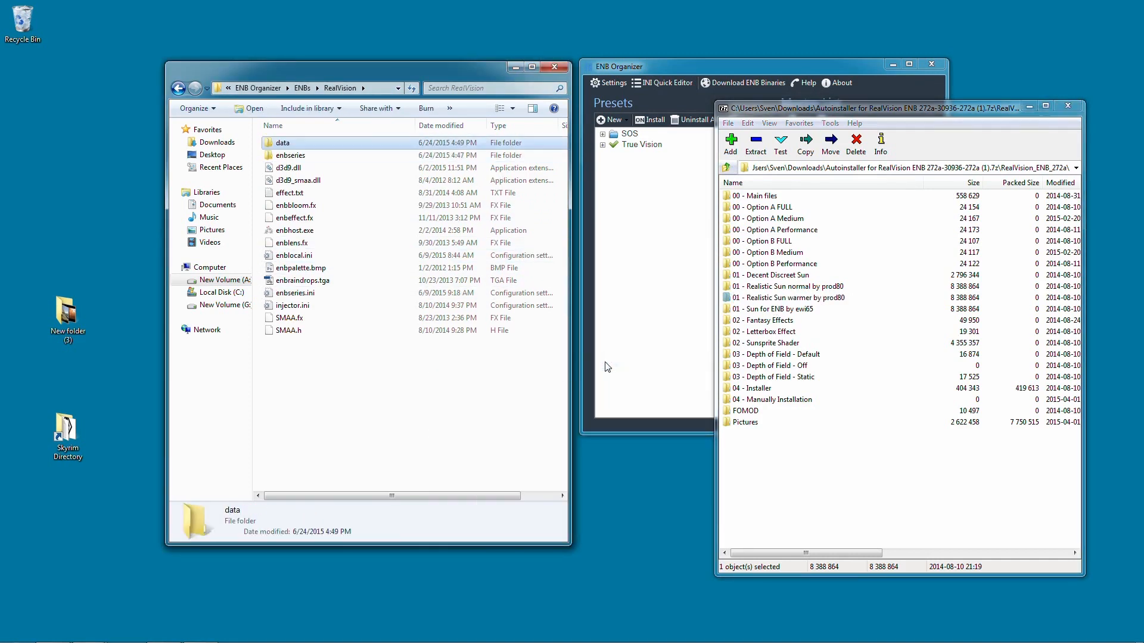
pyautogui.press('Return')
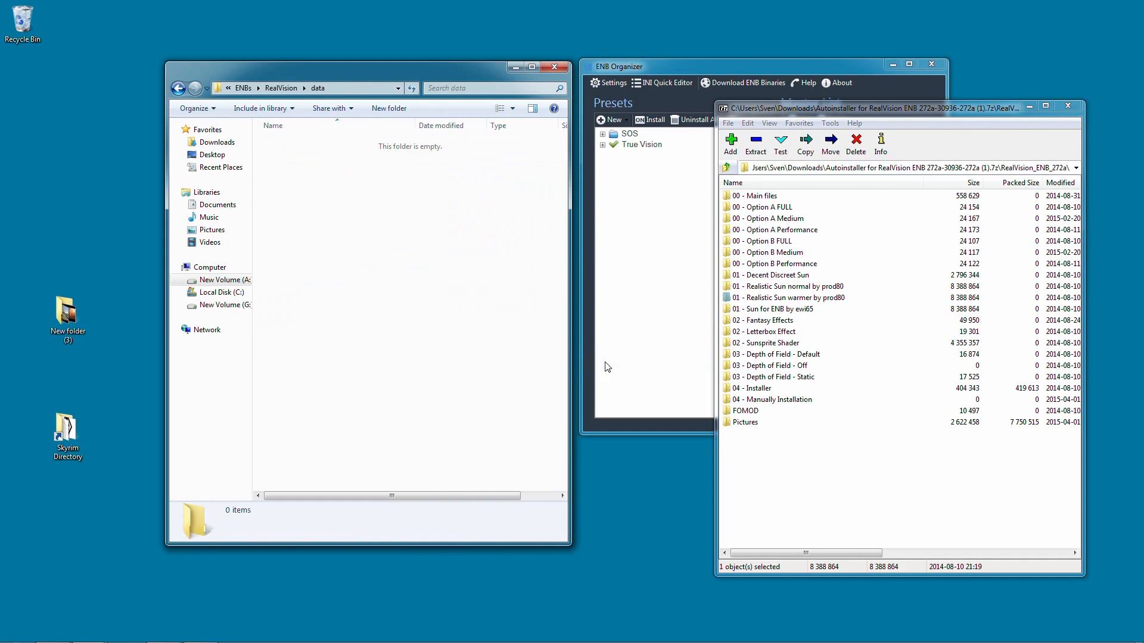
# Step: Copy the textures folder from 01 - Realistic Sun warmer by prod80 into data and check its subfolders down to climatesoftamriel
pyautogui.doubleClick(817, 298)
pyautogui.moveTo(739, 199); pyautogui.dragTo(490, 273)
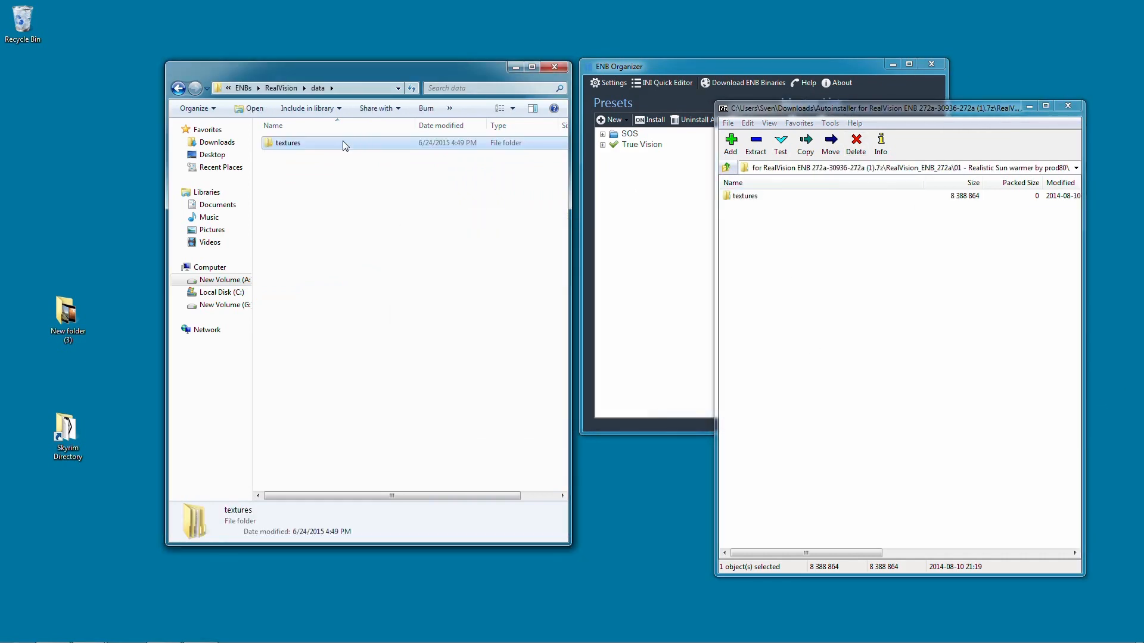
pyautogui.doubleClick(342, 140)
pyautogui.doubleClick(300, 141)
pyautogui.doubleClick(305, 144)
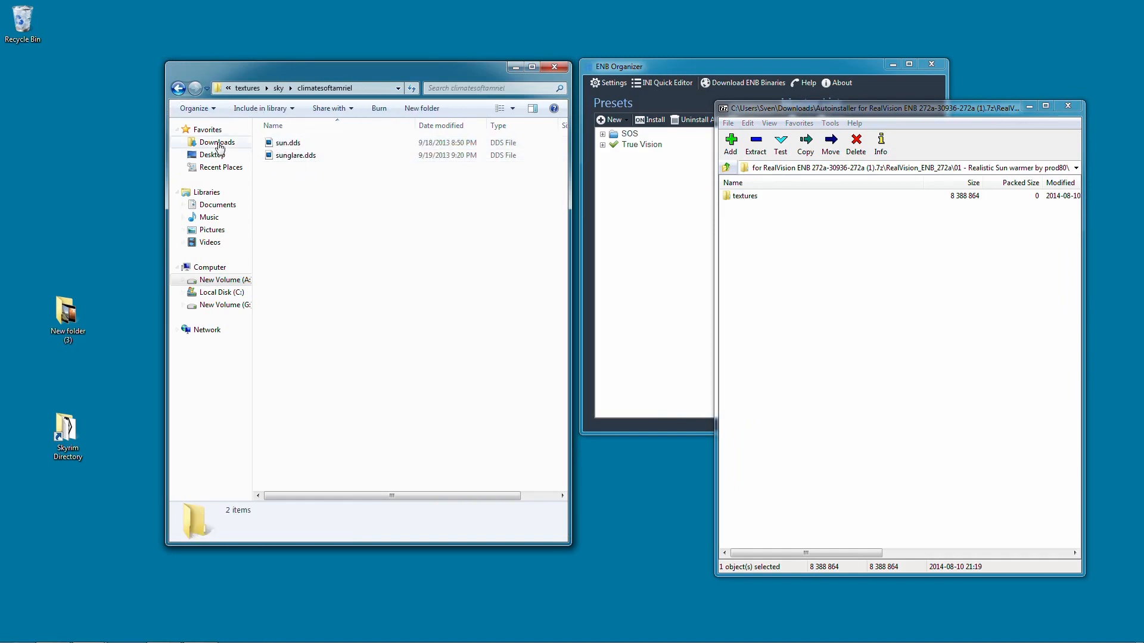
pyautogui.click(178, 88)
pyautogui.moveTo(304, 161); pyautogui.dragTo(393, 220)
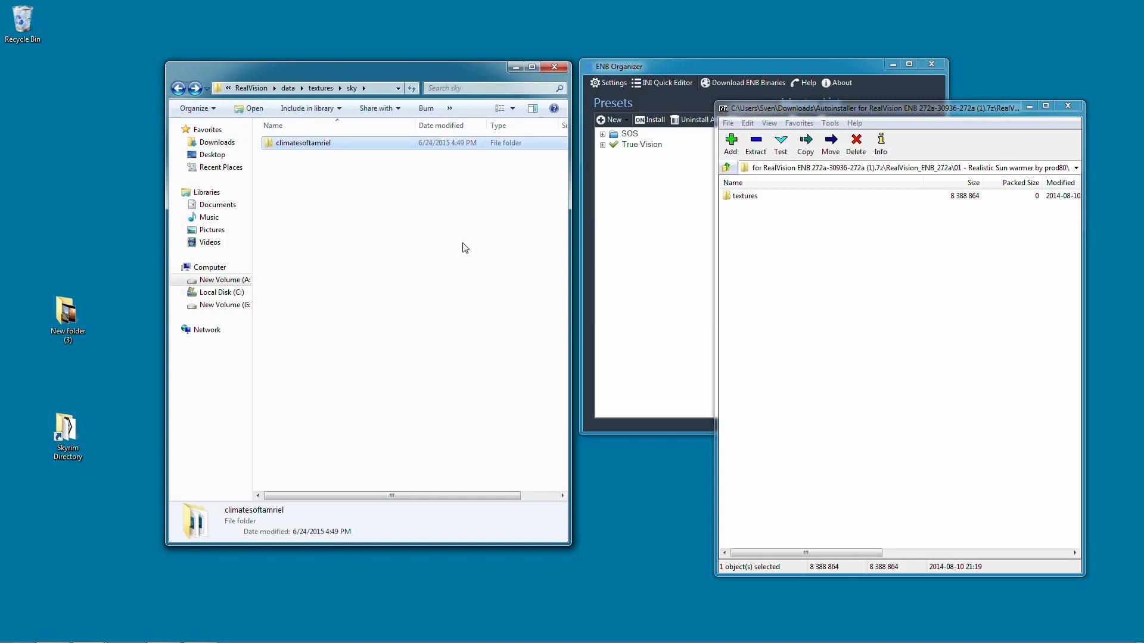
# Step: Copy enbeffect.fx from the archive's 02 - Letterbox Effect folder into the RealVision folder, replacing the existing file
pyautogui.click(726, 167)
pyautogui.click(725, 167)
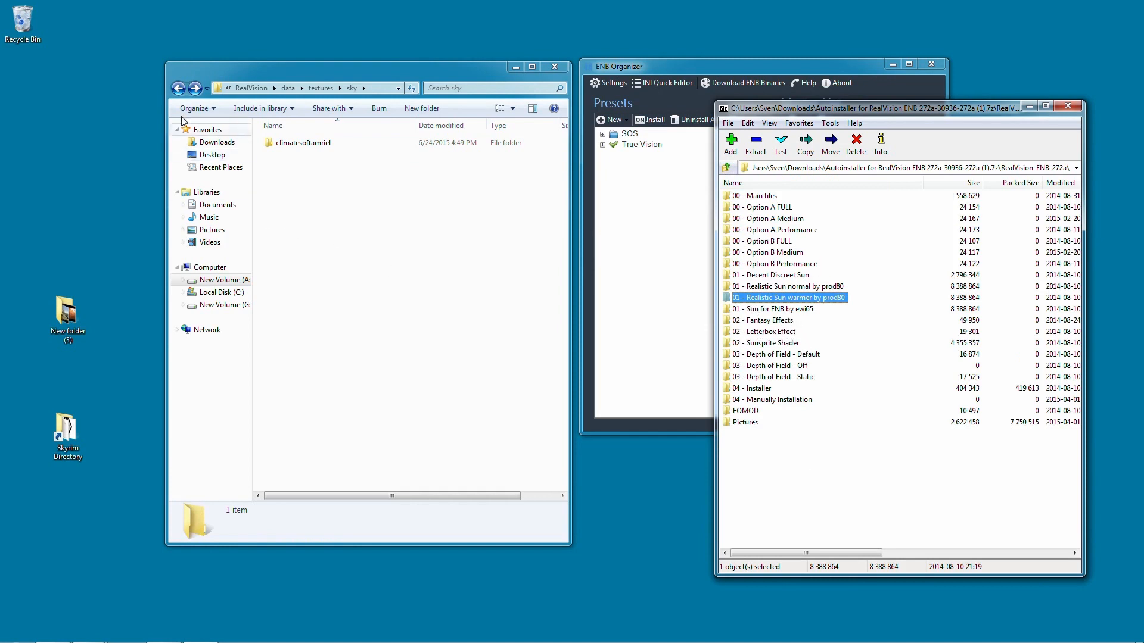
pyautogui.click(178, 88)
pyautogui.click(178, 88)
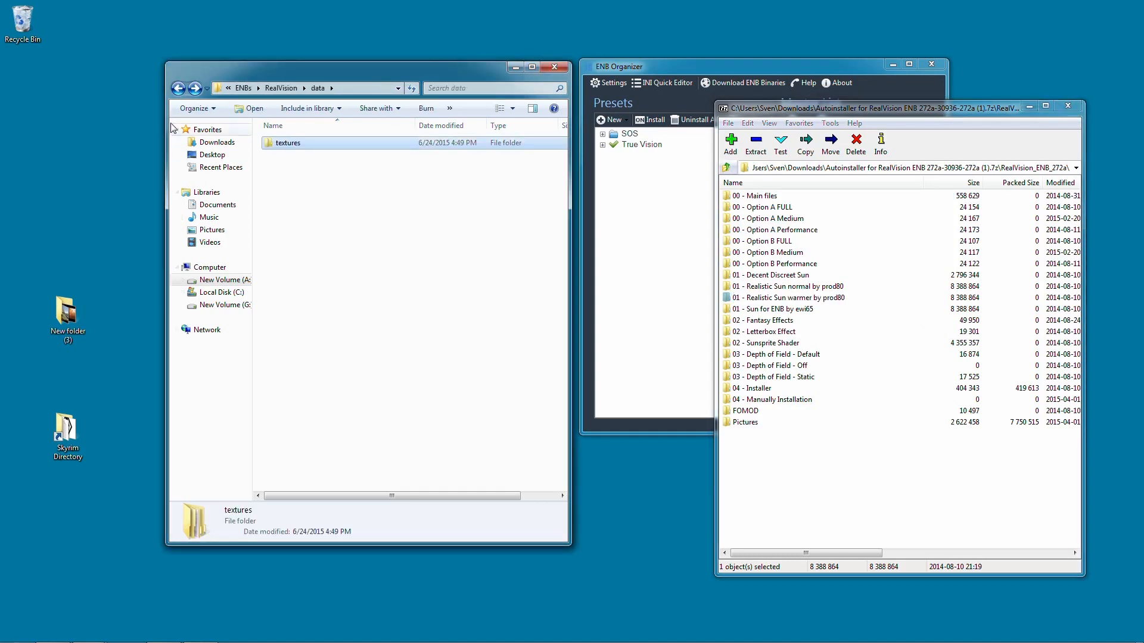
pyautogui.click(178, 88)
pyautogui.doubleClick(781, 332)
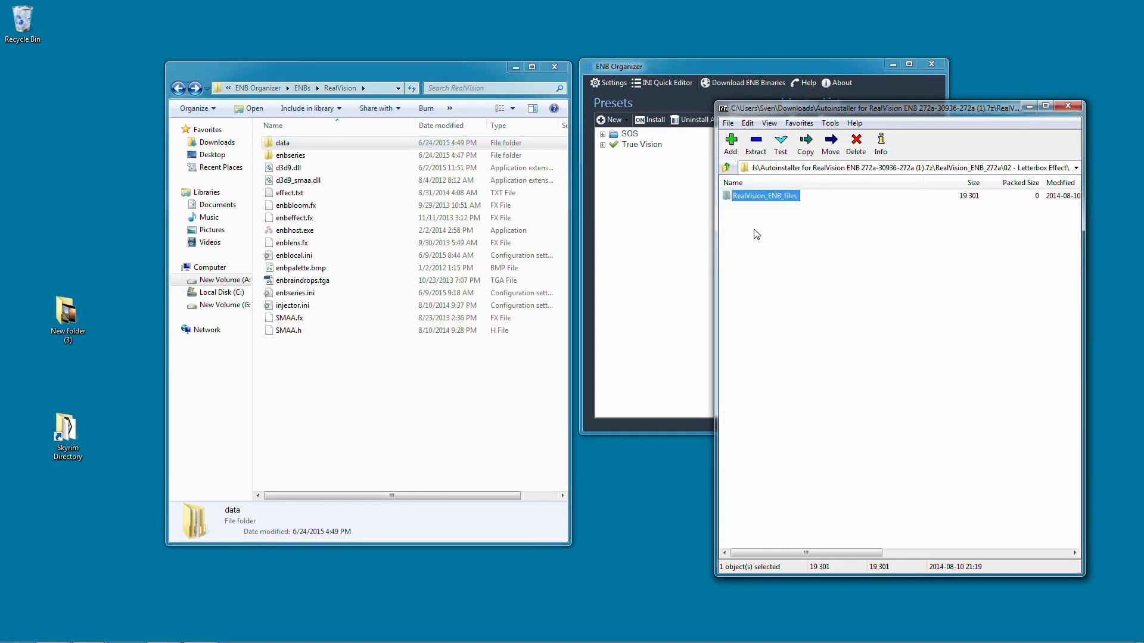
pyautogui.doubleClick(762, 202)
pyautogui.moveTo(769, 201); pyautogui.dragTo(410, 382)
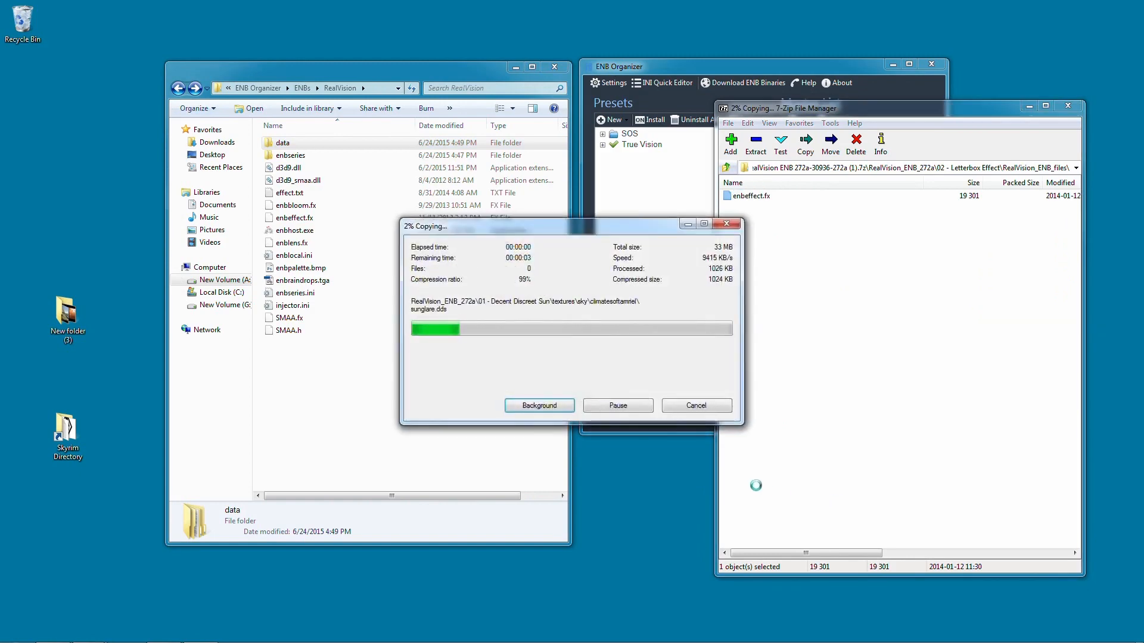
pyautogui.click(531, 298)
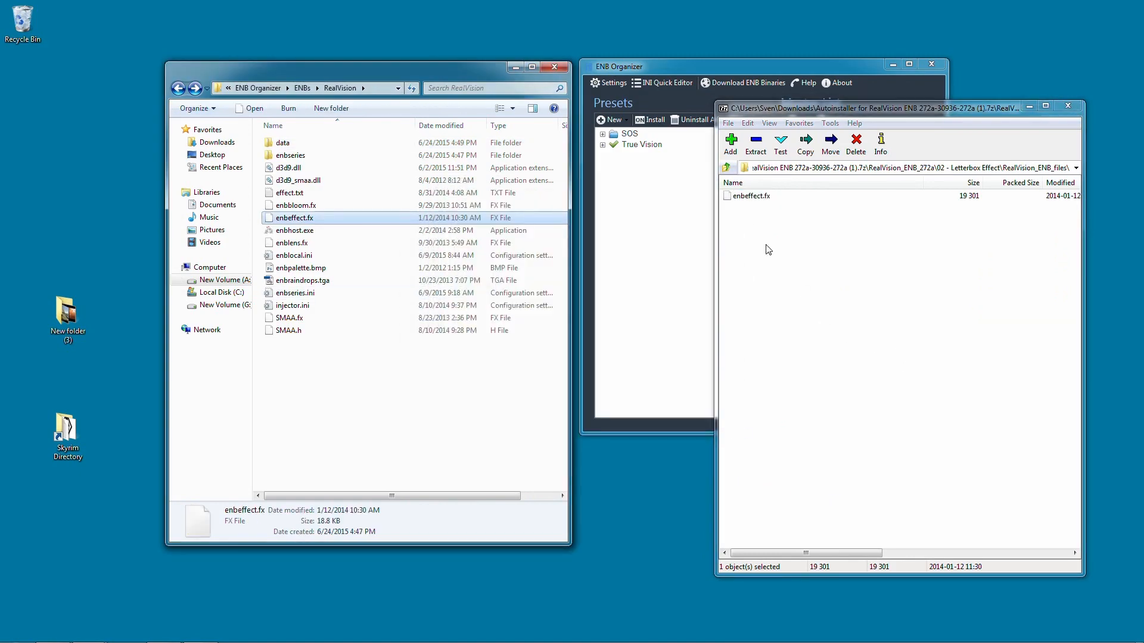
# Step: Check the contents of the archive's 03 - Depth of Field - Off folder and close the archive
pyautogui.click(726, 168)
pyautogui.click(726, 168)
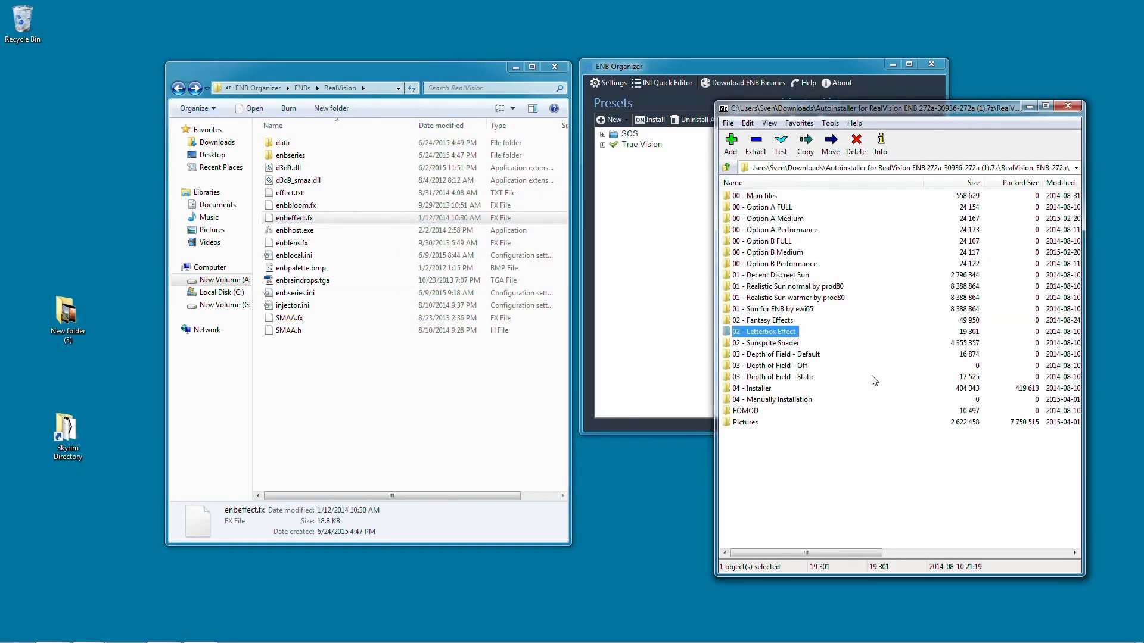
pyautogui.doubleClick(807, 365)
pyautogui.doubleClick(764, 196)
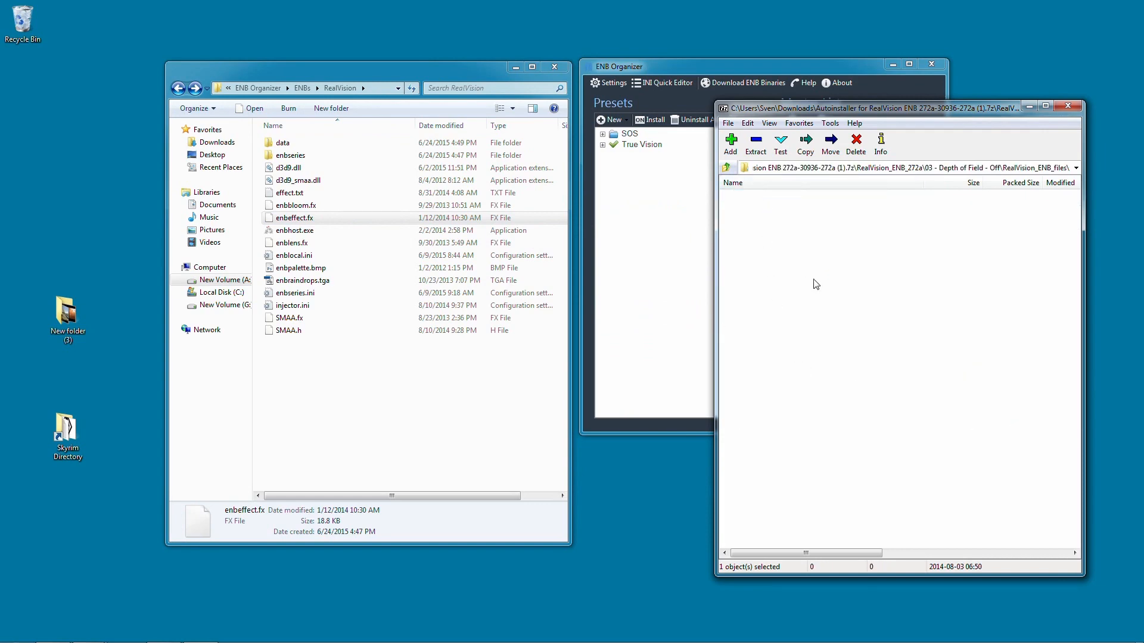
pyautogui.click(726, 168)
pyautogui.click(726, 168)
pyautogui.click(726, 168)
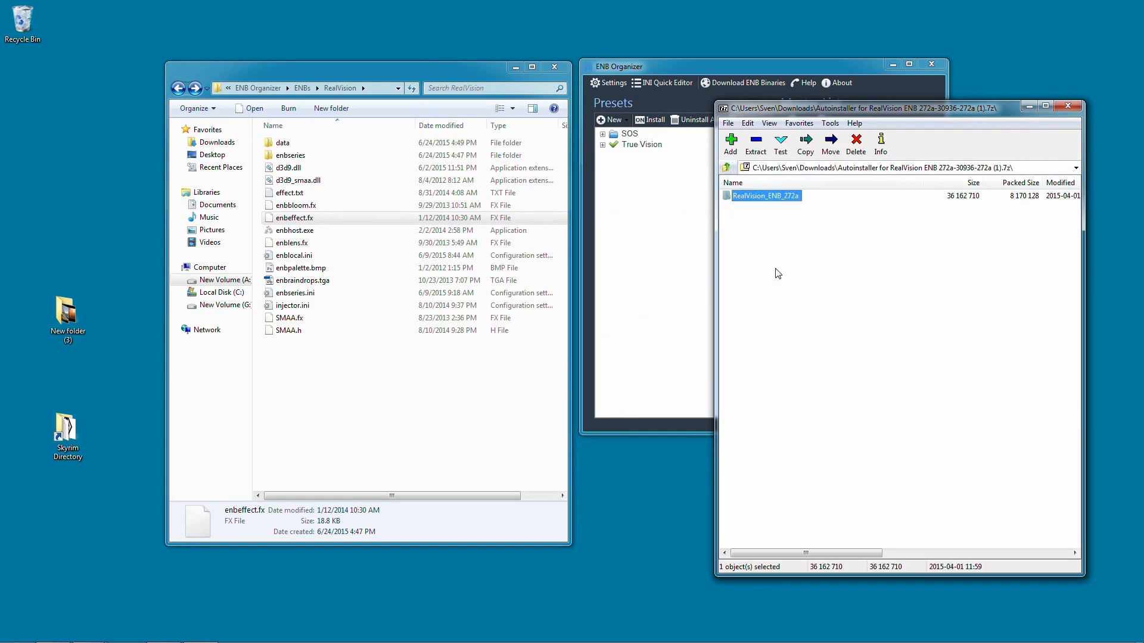
pyautogui.click(1066, 104)
pyautogui.click(536, 317)
pyautogui.click(510, 384)
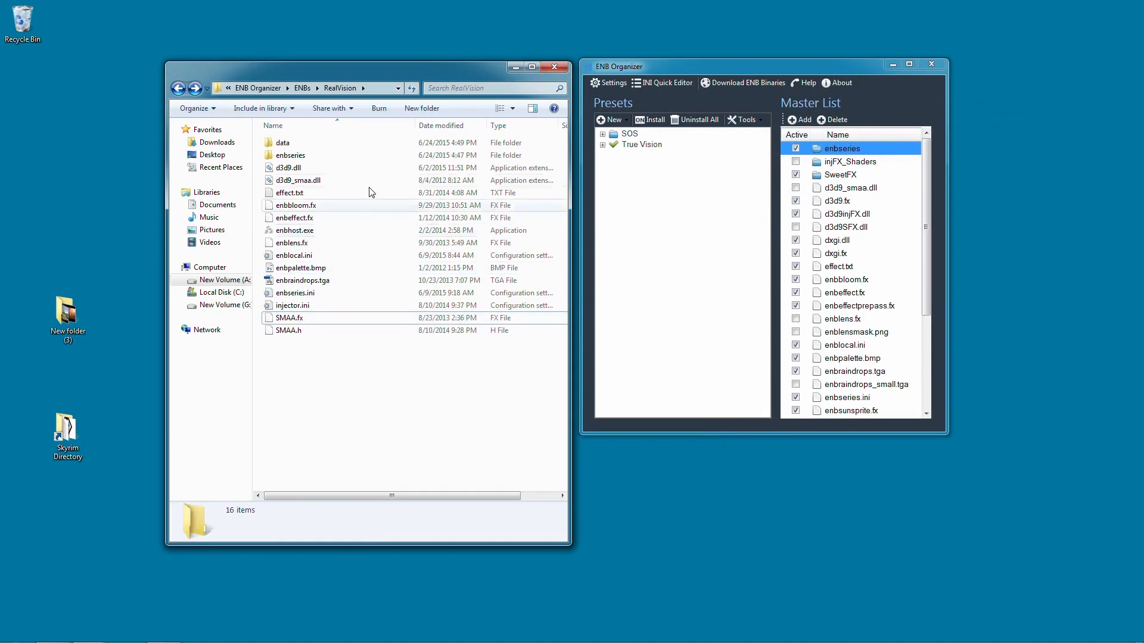
# Step: Uninstall all active presets from the game folder in ENB Organizer
pyautogui.click(641, 144)
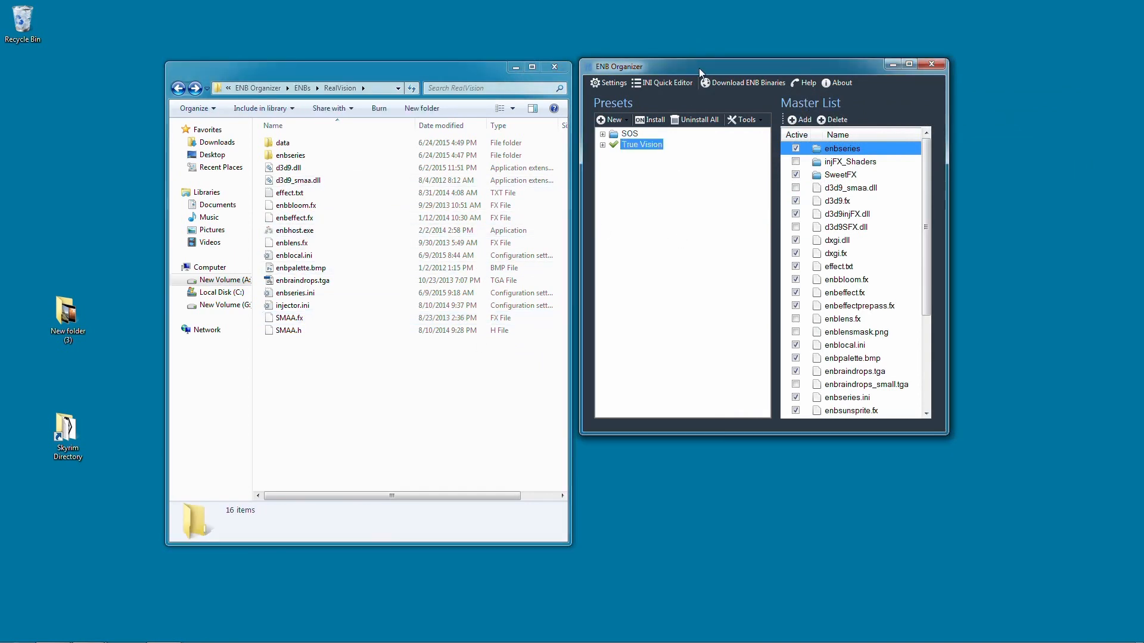
pyautogui.moveTo(699, 68); pyautogui.dragTo(742, 90)
pyautogui.click(742, 142)
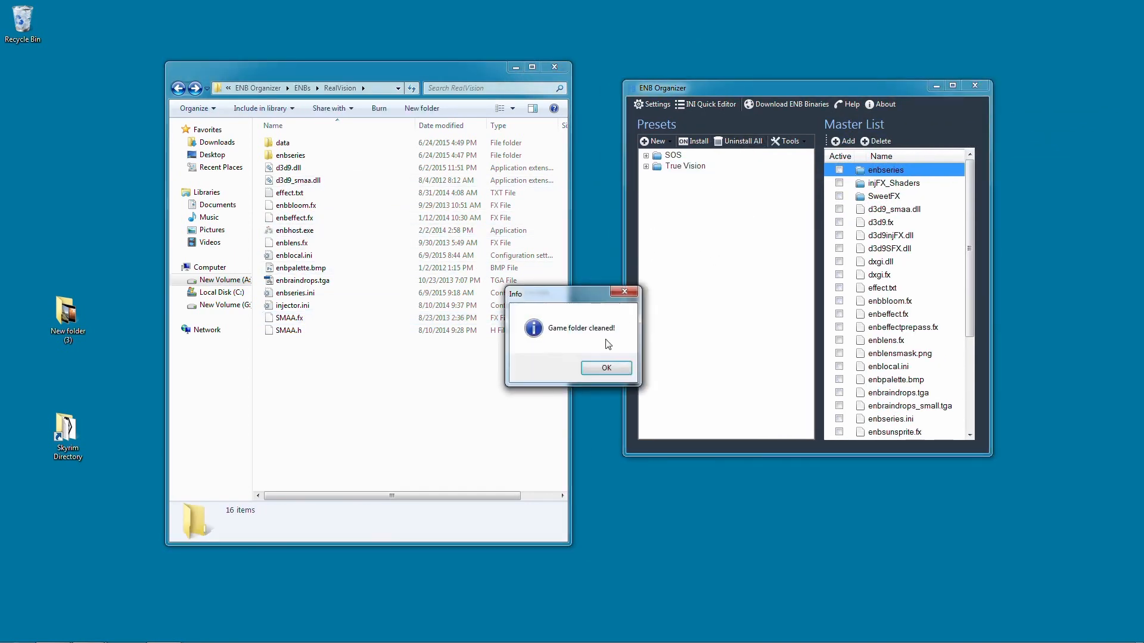
pyautogui.click(606, 365)
# Step: Import the RealVision folder from Games\ENB Organizer\ENBs on drive A as a new preset and install it
pyautogui.click(645, 143)
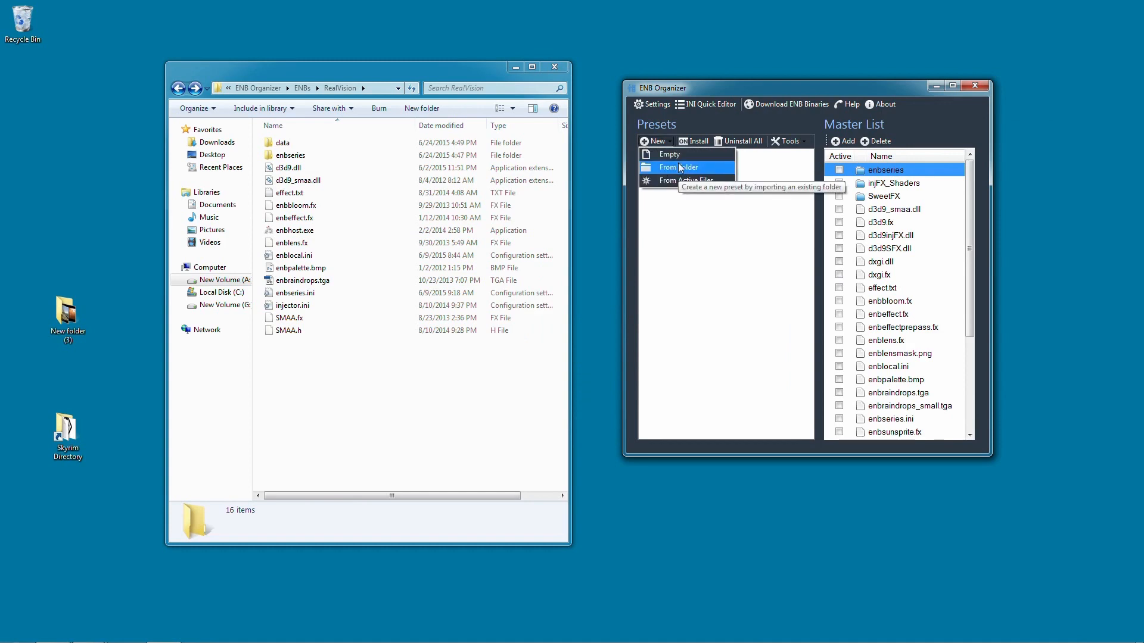
pyautogui.click(678, 166)
pyautogui.doubleClick(527, 320)
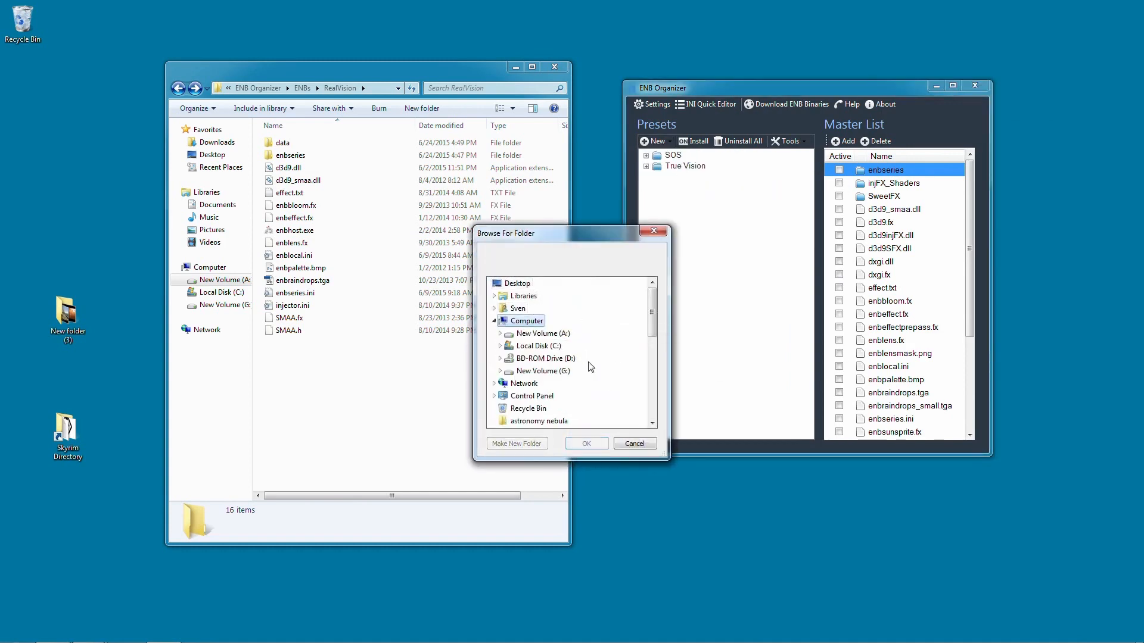
pyautogui.doubleClick(536, 333)
pyautogui.scroll(-1, 592, 377)
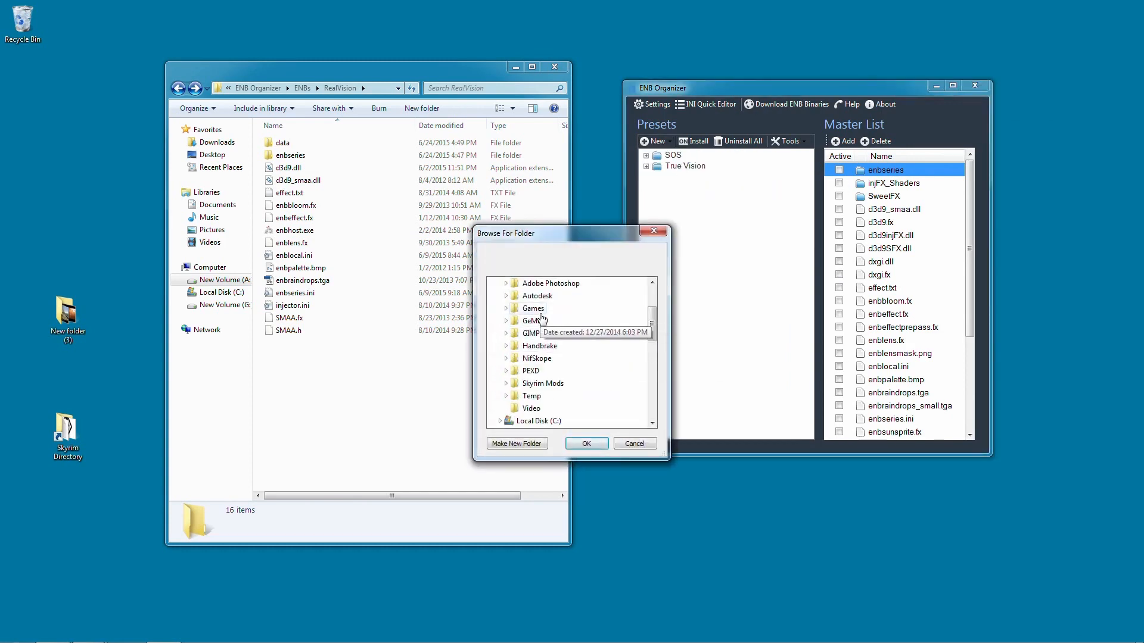
pyautogui.doubleClick(538, 311)
pyautogui.doubleClick(551, 396)
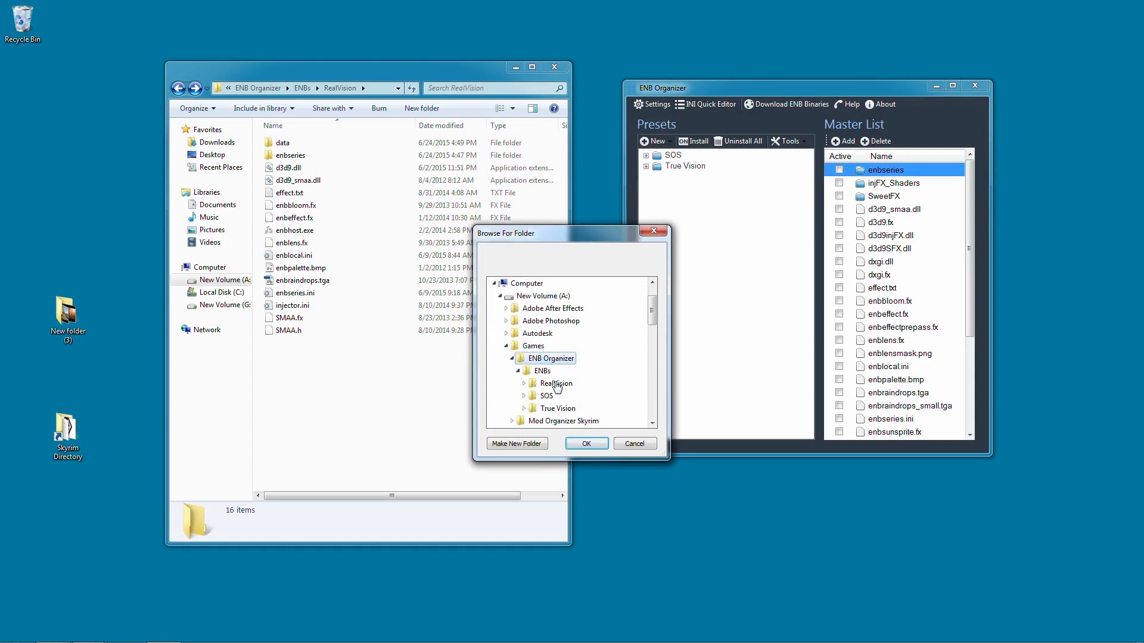
pyautogui.doubleClick(556, 383)
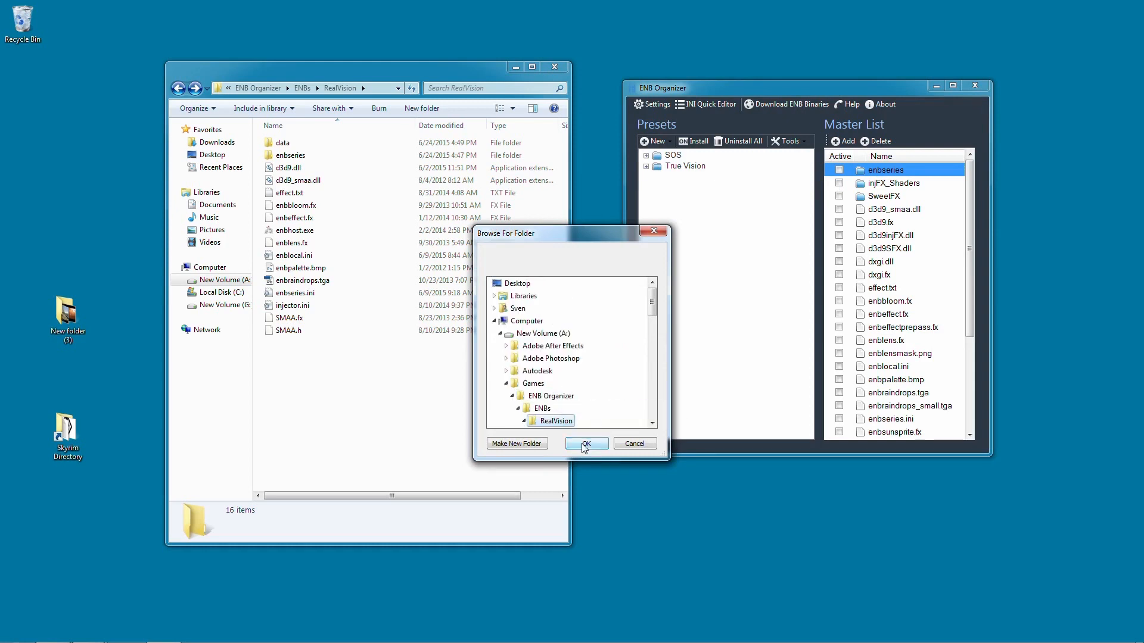
pyautogui.click(585, 444)
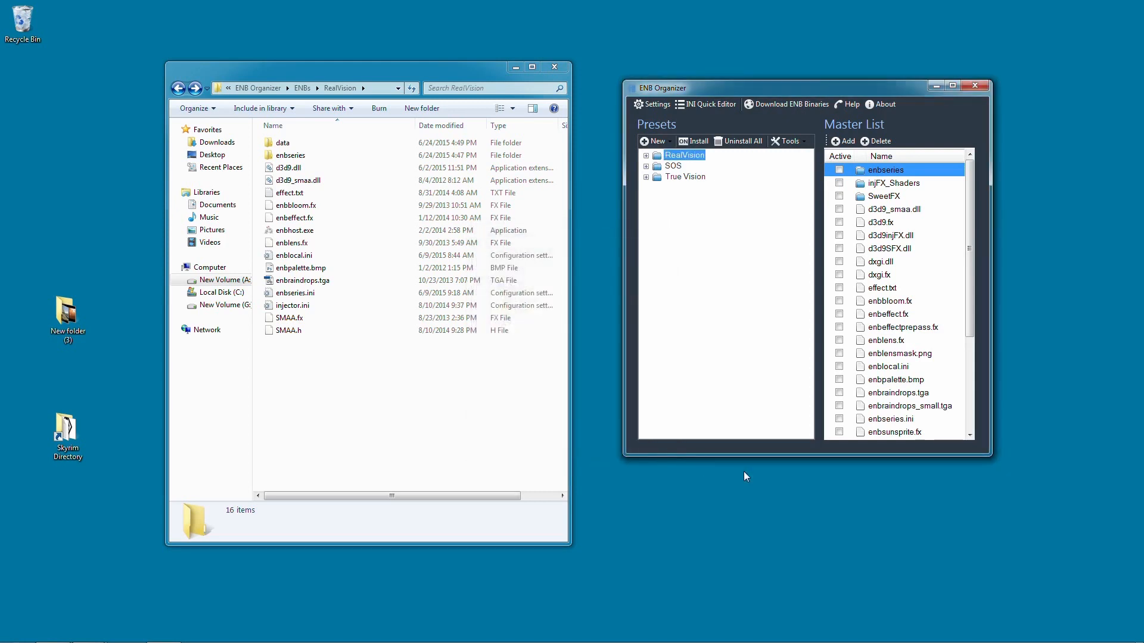
pyautogui.click(694, 141)
# Step: Estimate the performance impact of the RealVision preset and dismiss the report
pyautogui.click(787, 141)
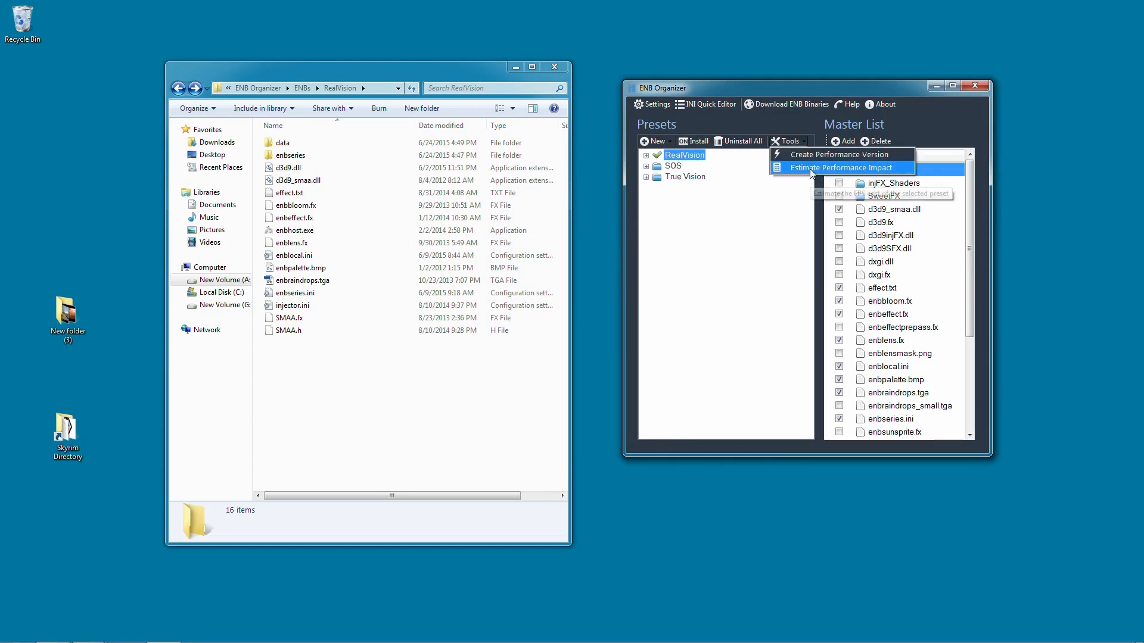
pyautogui.click(841, 168)
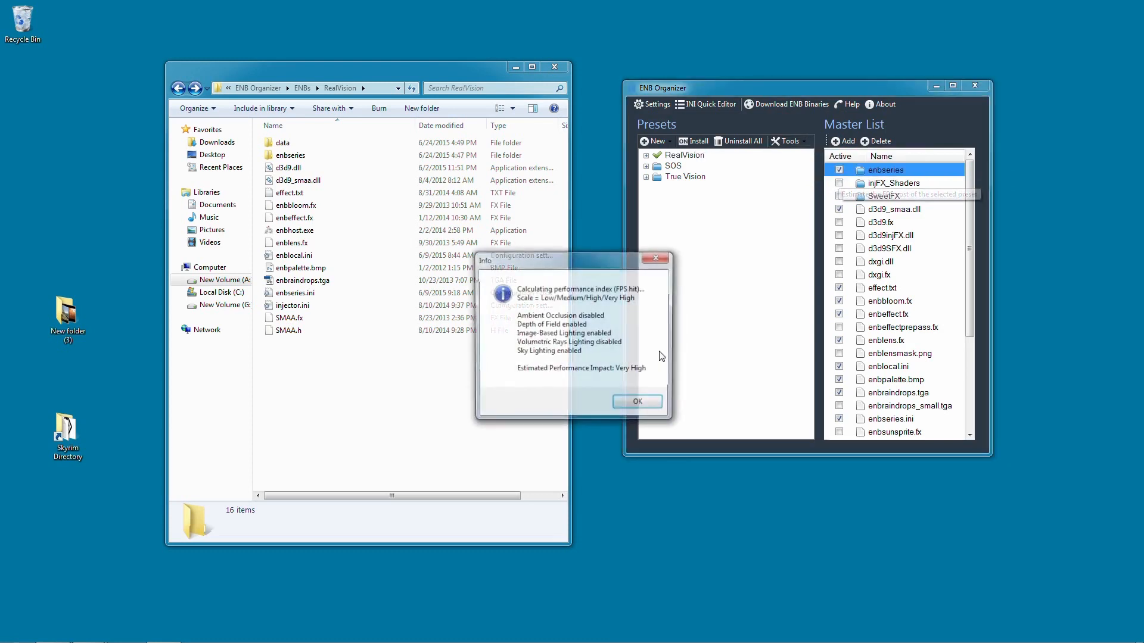
pyautogui.moveTo(617, 263); pyautogui.dragTo(798, 227)
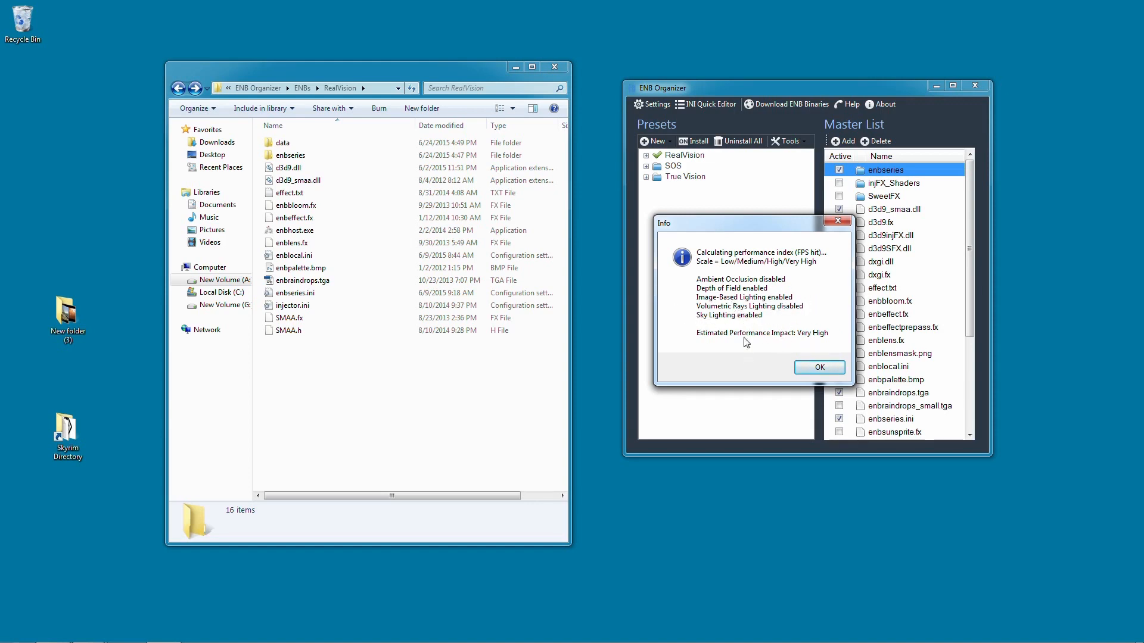
pyautogui.click(837, 221)
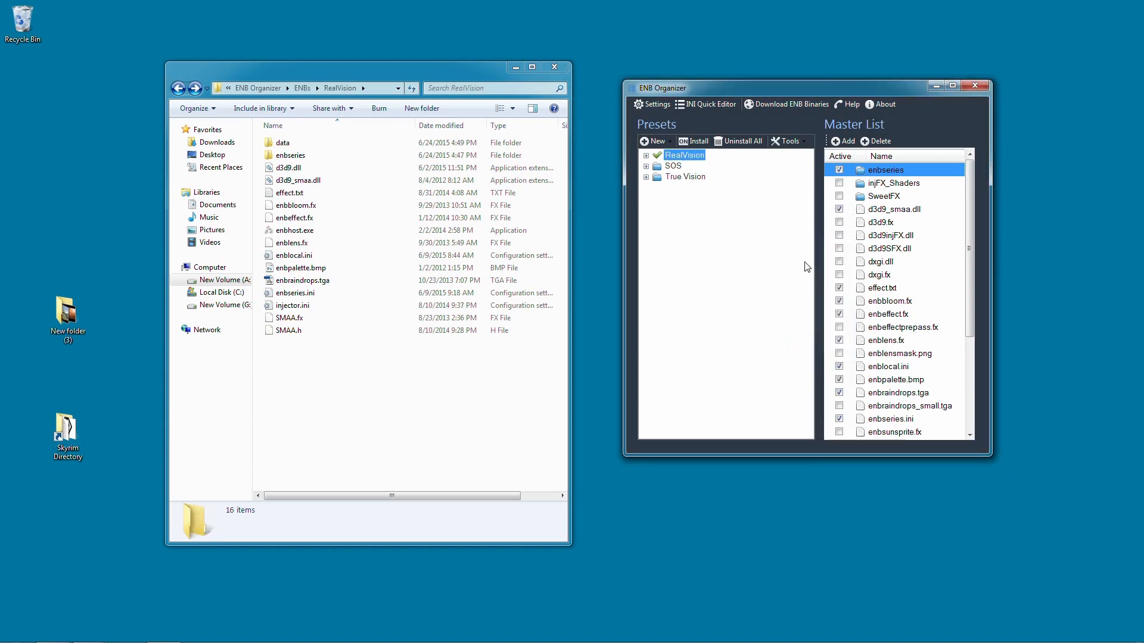
# Step: Create a performance version of the RealVision preset named "RV per" and install it
pyautogui.click(787, 140)
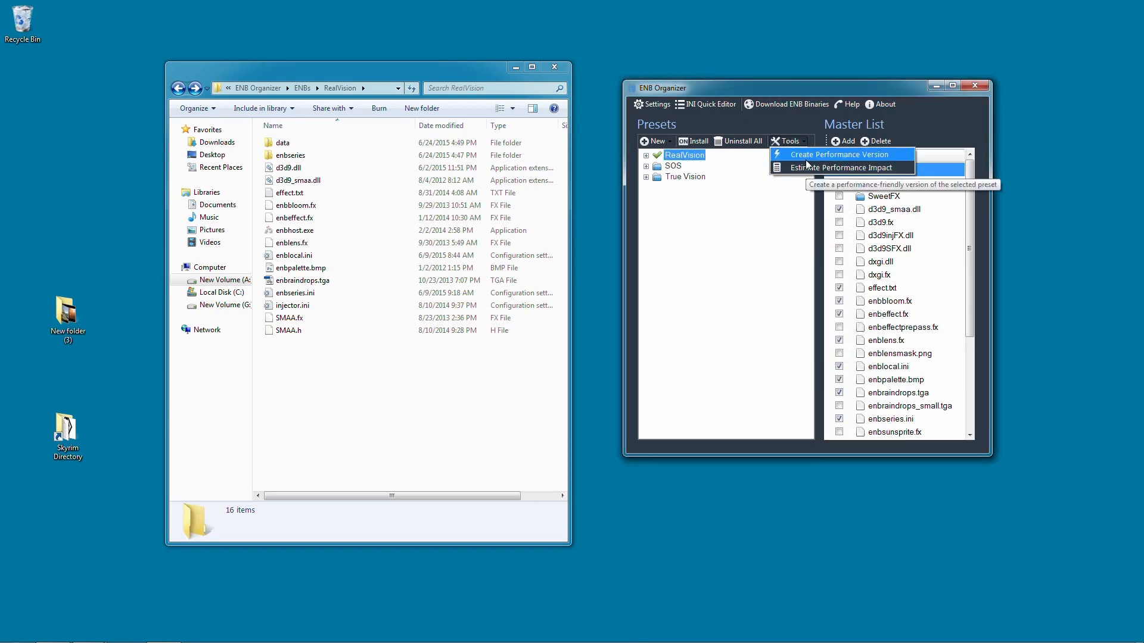
pyautogui.click(808, 159)
pyautogui.moveTo(255, 104); pyautogui.dragTo(746, 303)
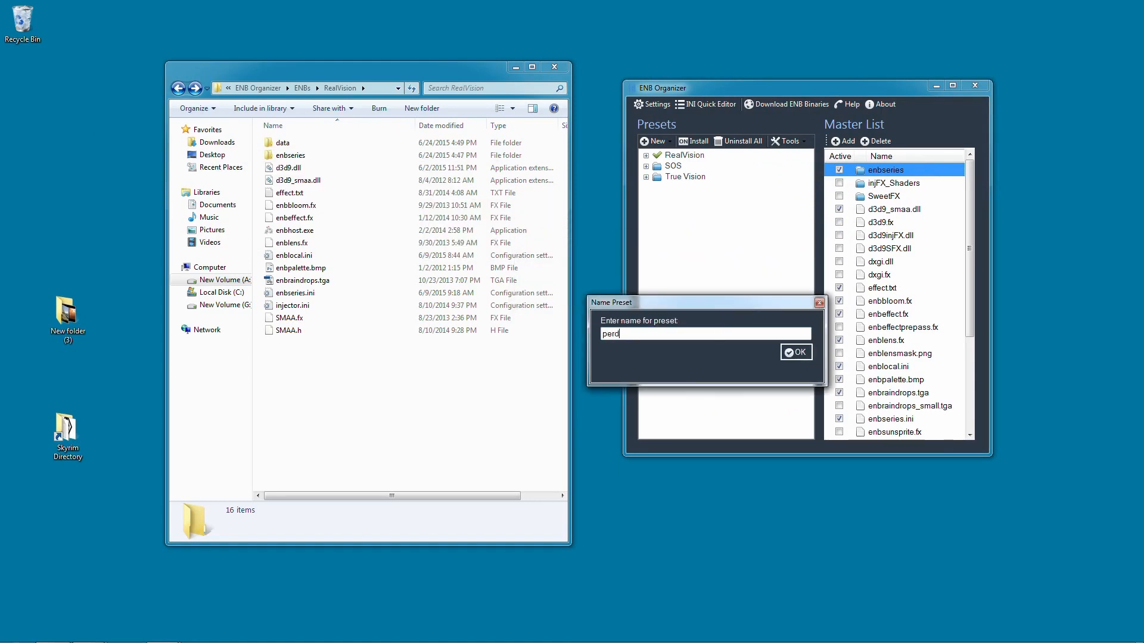
pyautogui.write('RV per')
pyautogui.press('Return')
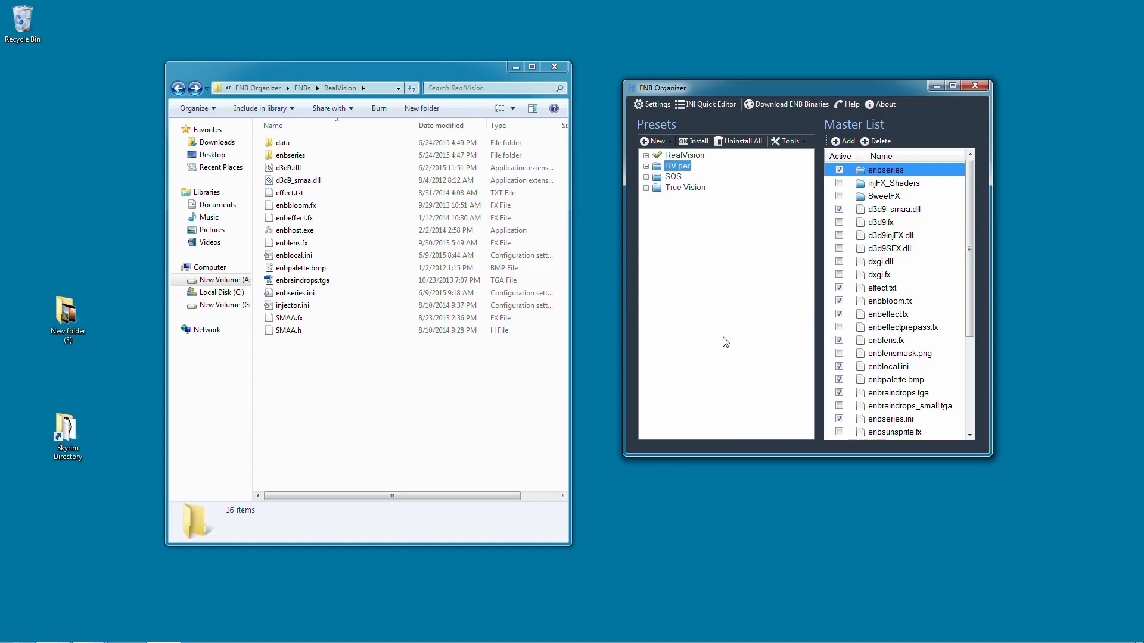
pyautogui.click(656, 166)
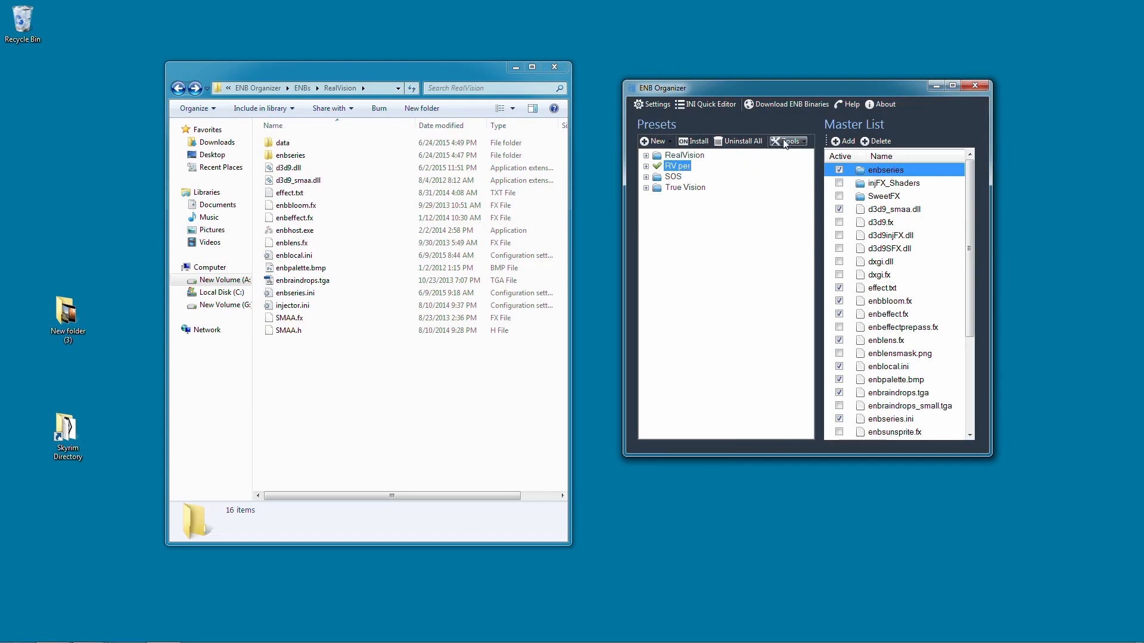
# Step: Estimate the performance impact of the RV per preset and dismiss the report
pyautogui.click(682, 156)
pyautogui.click(688, 165)
pyautogui.click(693, 157)
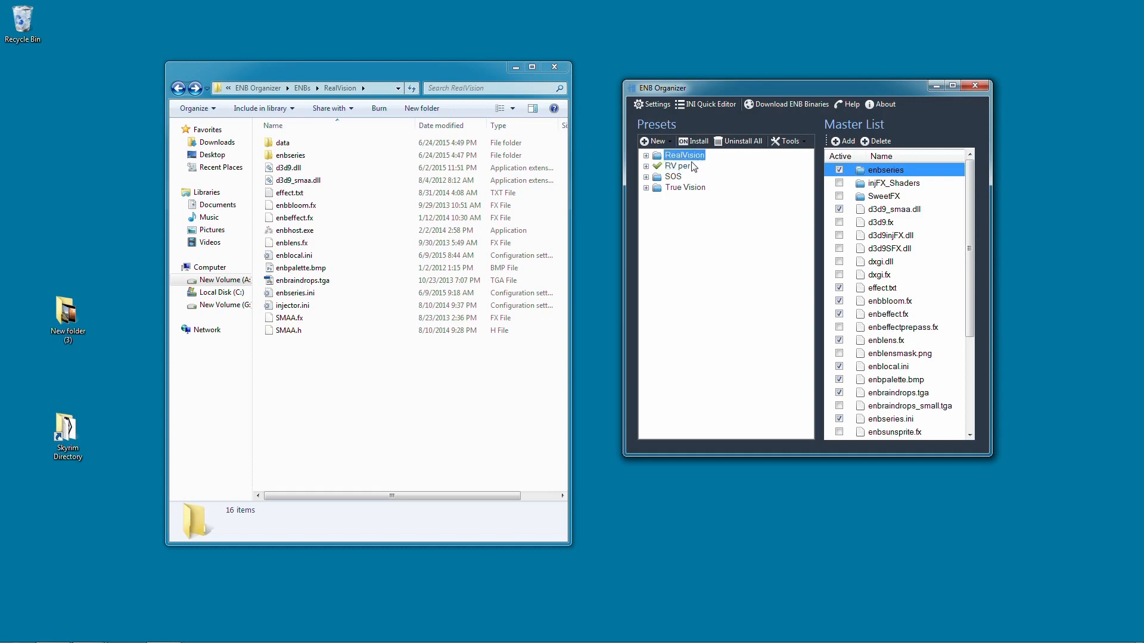
pyautogui.click(691, 165)
pyautogui.click(806, 151)
pyautogui.click(691, 167)
pyautogui.click(788, 141)
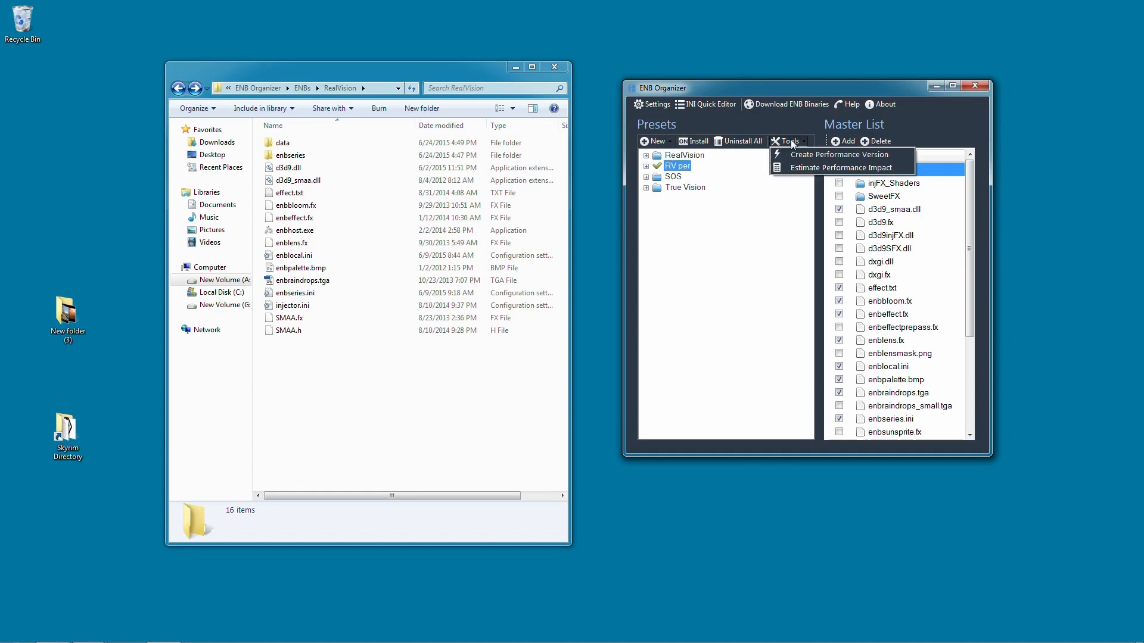
pyautogui.click(815, 168)
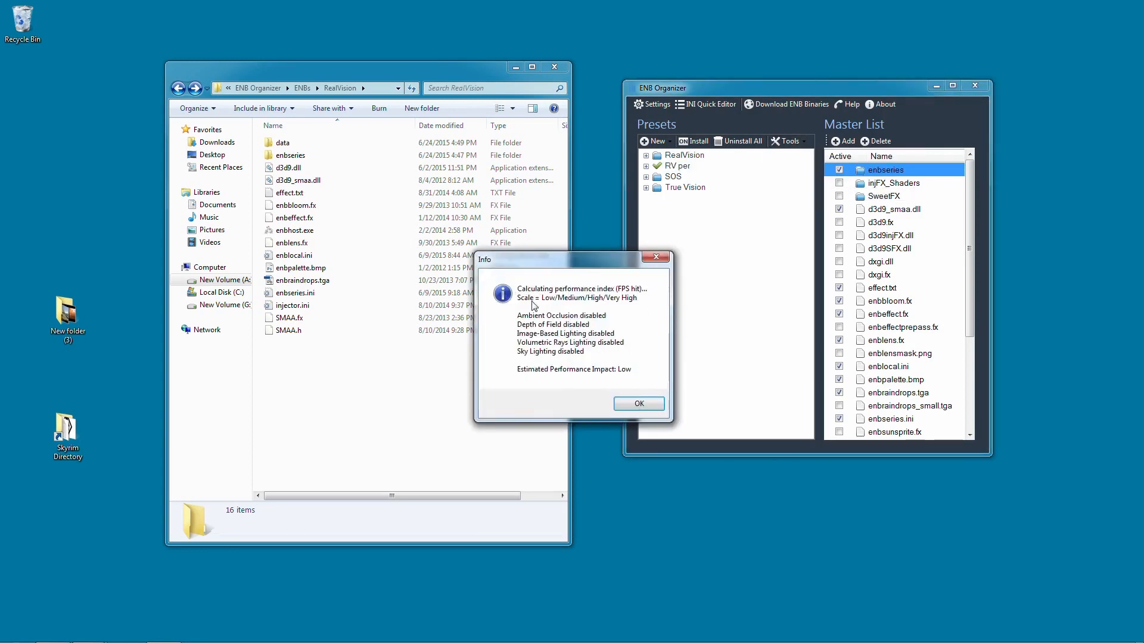
pyautogui.click(649, 407)
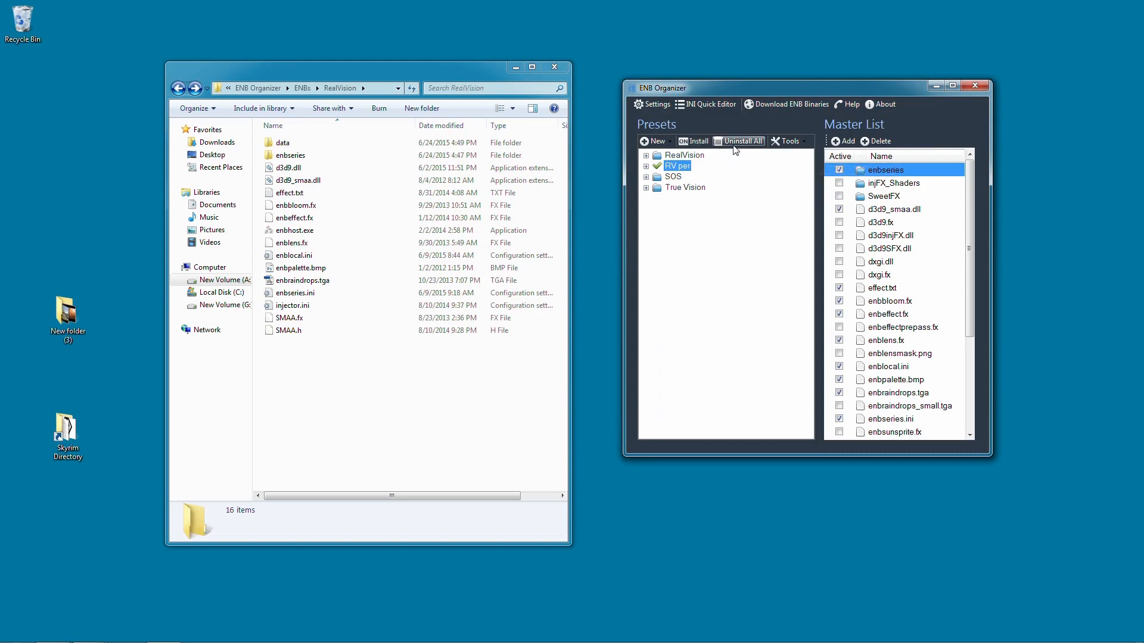
# Step: Delete the RV per preset and install the RealVision preset in its place
pyautogui.rightClick(691, 169)
pyautogui.click(724, 219)
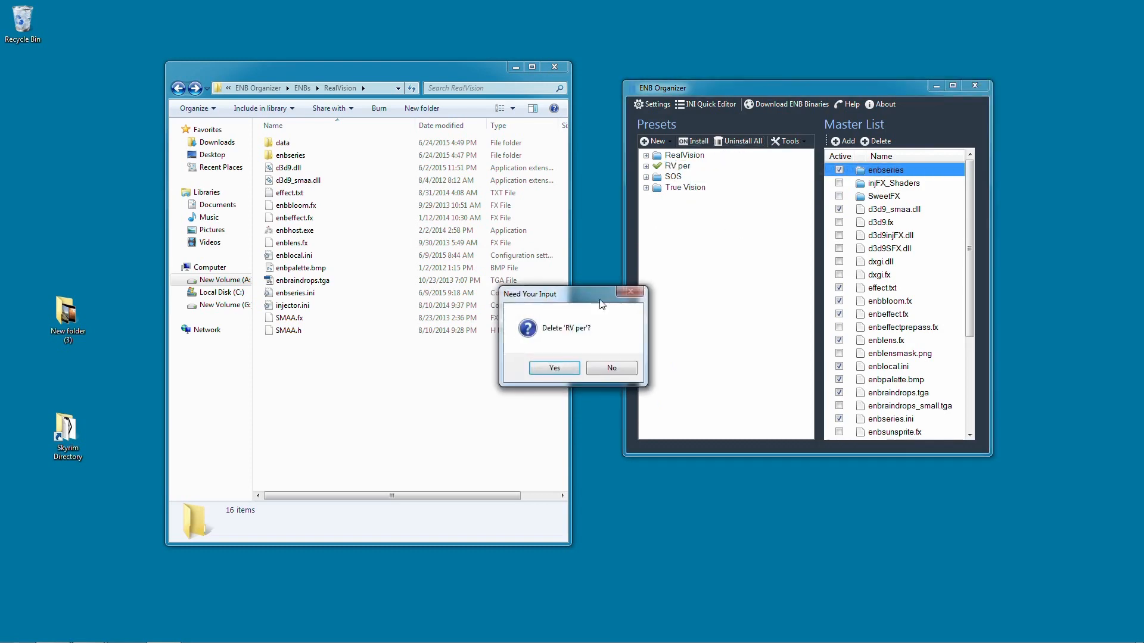
pyautogui.click(547, 368)
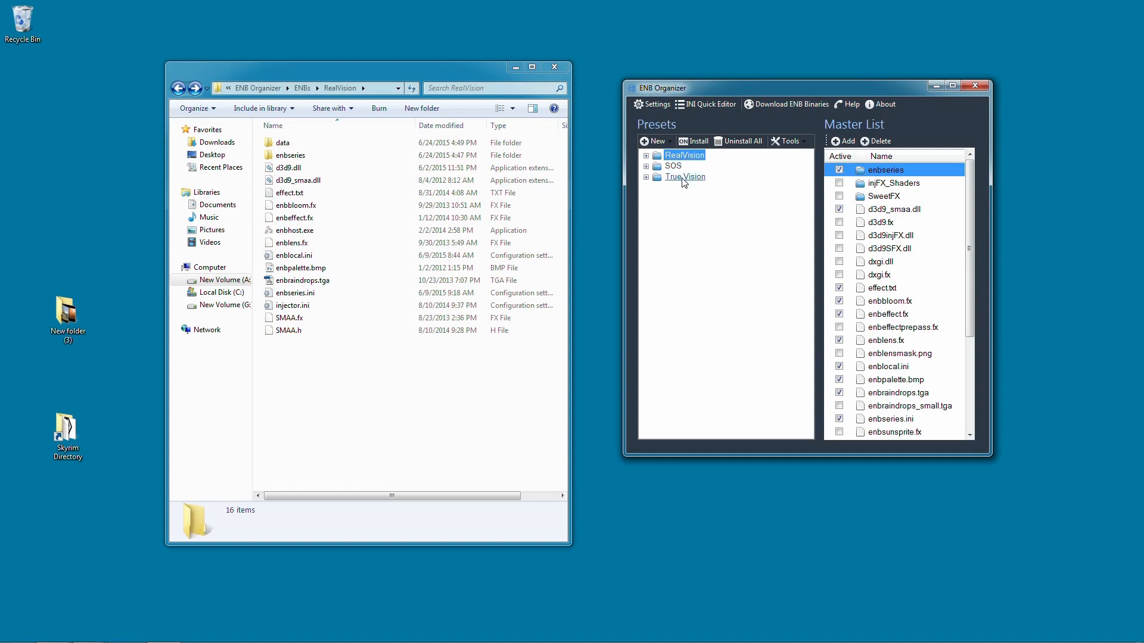
pyautogui.click(694, 141)
pyautogui.moveTo(754, 87); pyautogui.dragTo(745, 99)
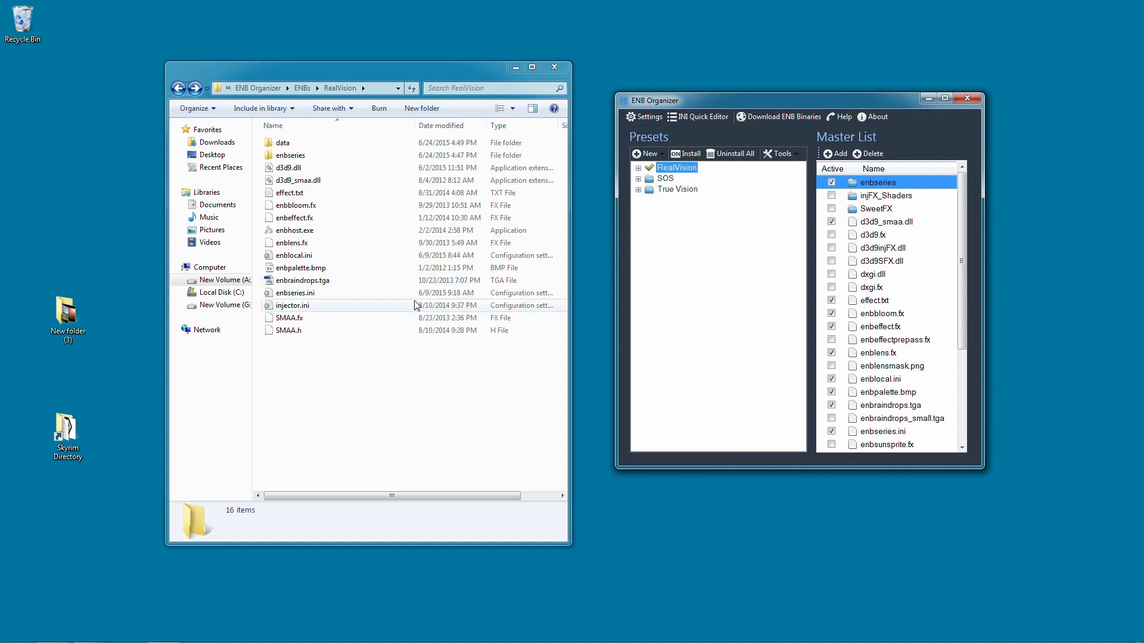
# Step: Move the RealVision folder window up to uncover the desktop shortcut and start Mod Organizer
pyautogui.click(351, 409)
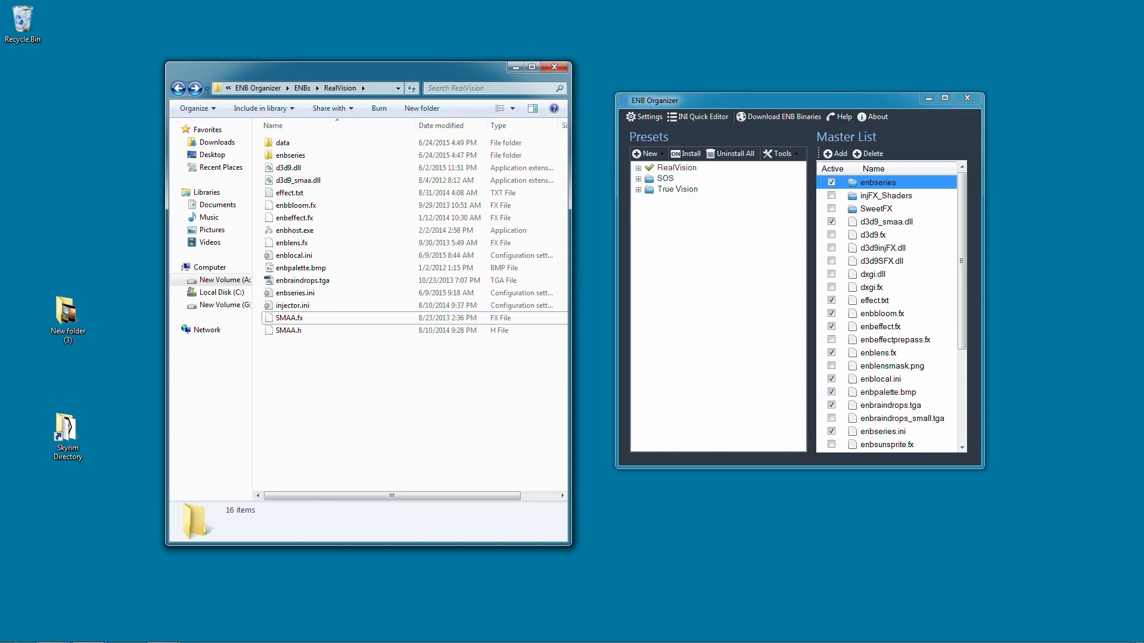
pyautogui.moveTo(273, 57); pyautogui.dragTo(279, 2)
pyautogui.doubleClick(472, 507)
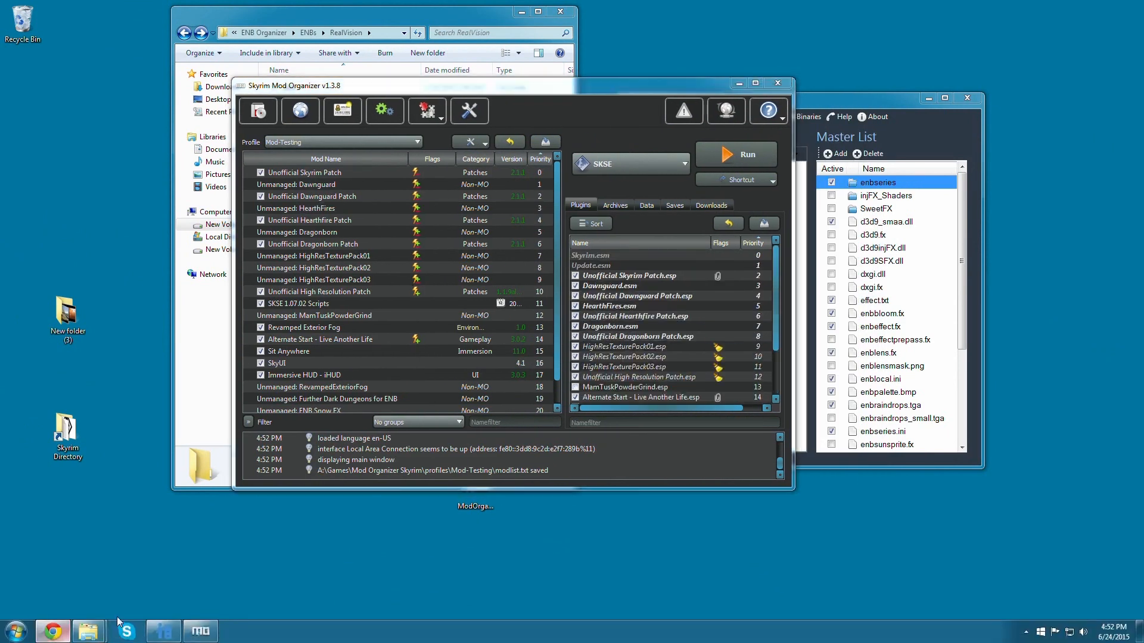
# Step: Review the required weather mods and the RLO and ELFX lighting options on the RealVision ENB page in Chrome
pyautogui.click(54, 640)
pyautogui.scroll(2, 445, 337)
pyautogui.scroll(-4, 448, 298)
pyautogui.scroll(10, 433, 317)
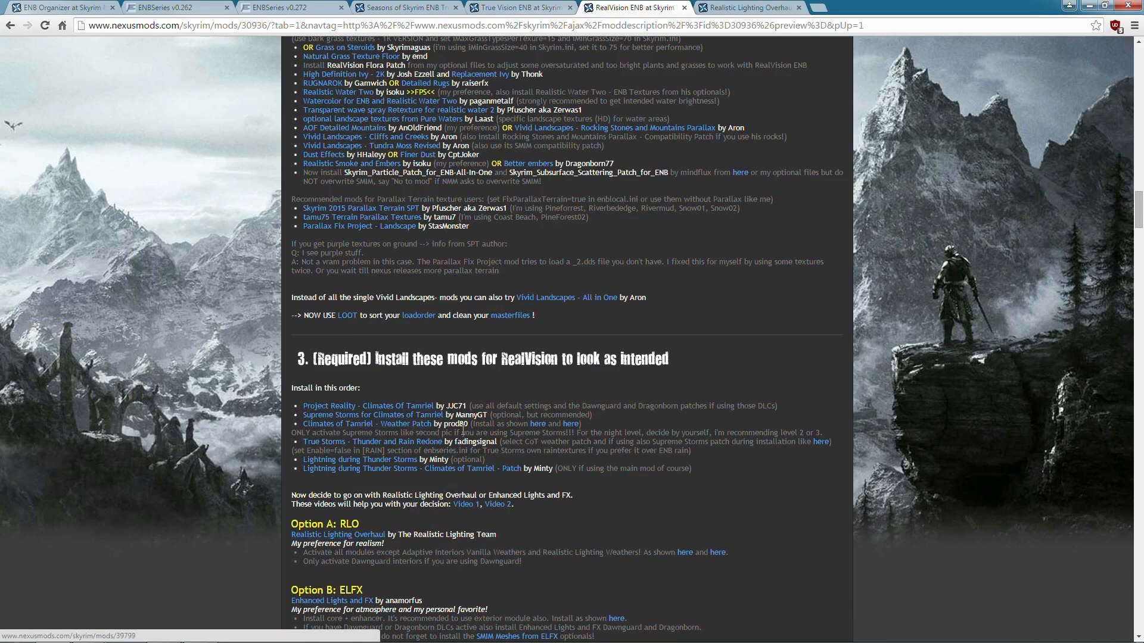
pyautogui.moveTo(298, 406); pyautogui.dragTo(407, 494)
pyautogui.click(608, 506)
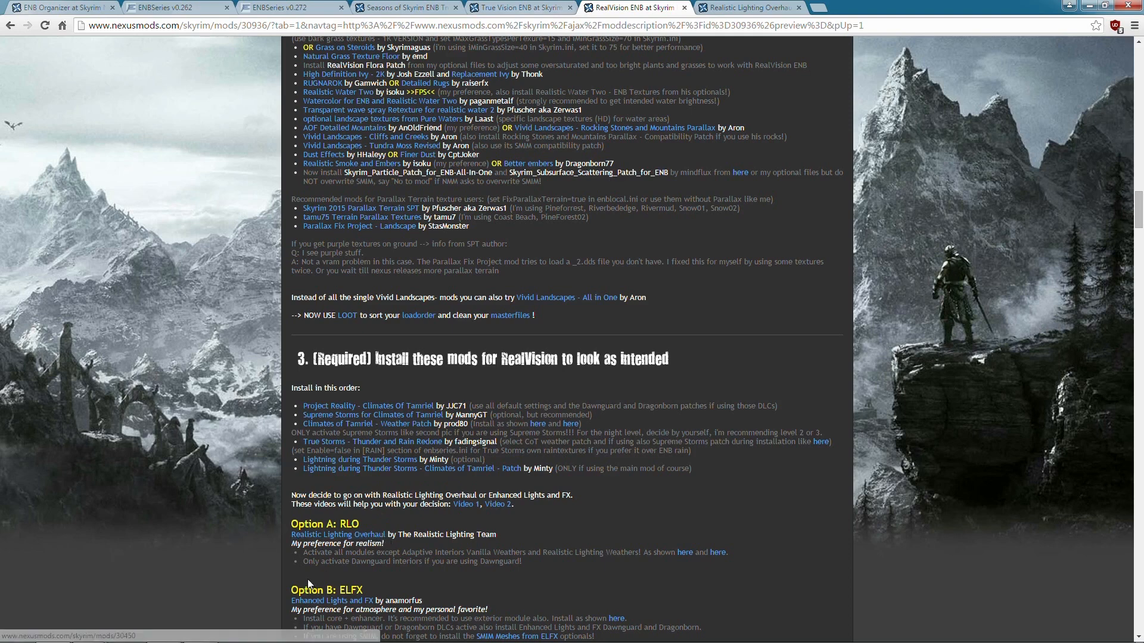
pyautogui.moveTo(308, 579); pyautogui.dragTo(438, 591)
pyautogui.click(511, 615)
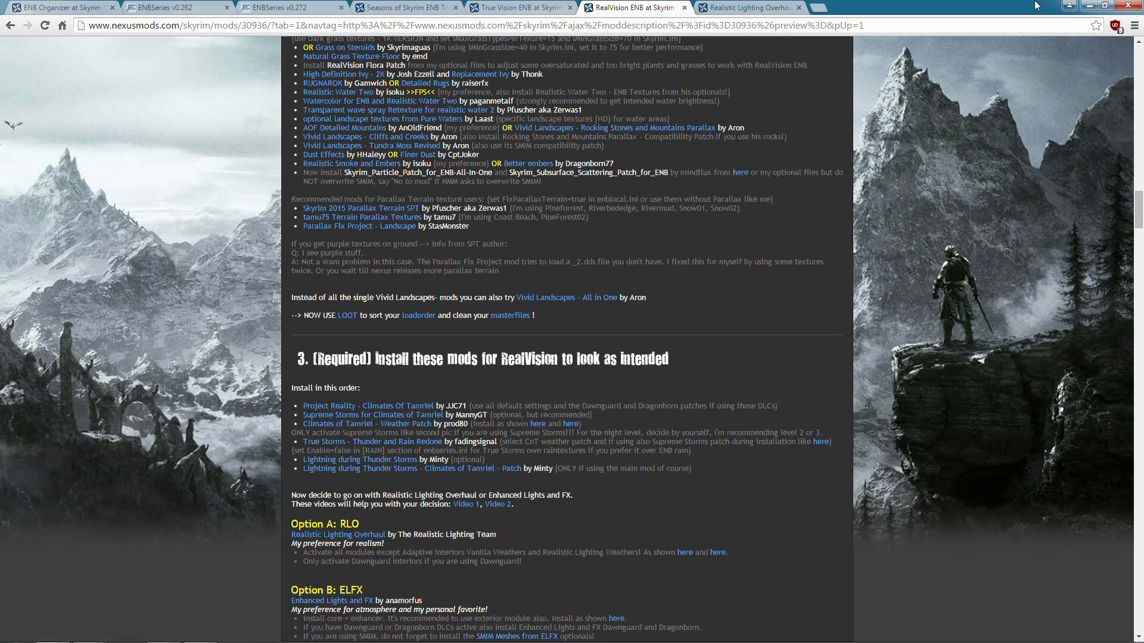
pyautogui.click(1089, 6)
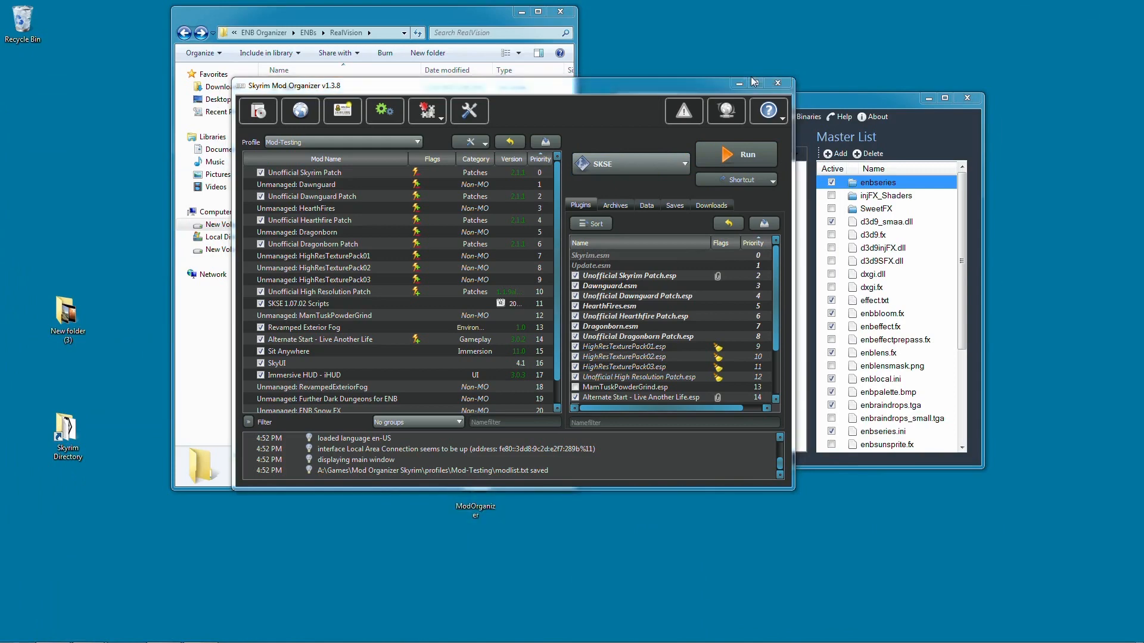
# Step: Close Mod Organizer and select the d3d9.dll and enbhost.exe entries at the end of ENB Organizer's Master List
pyautogui.click(777, 82)
pyautogui.click(749, 220)
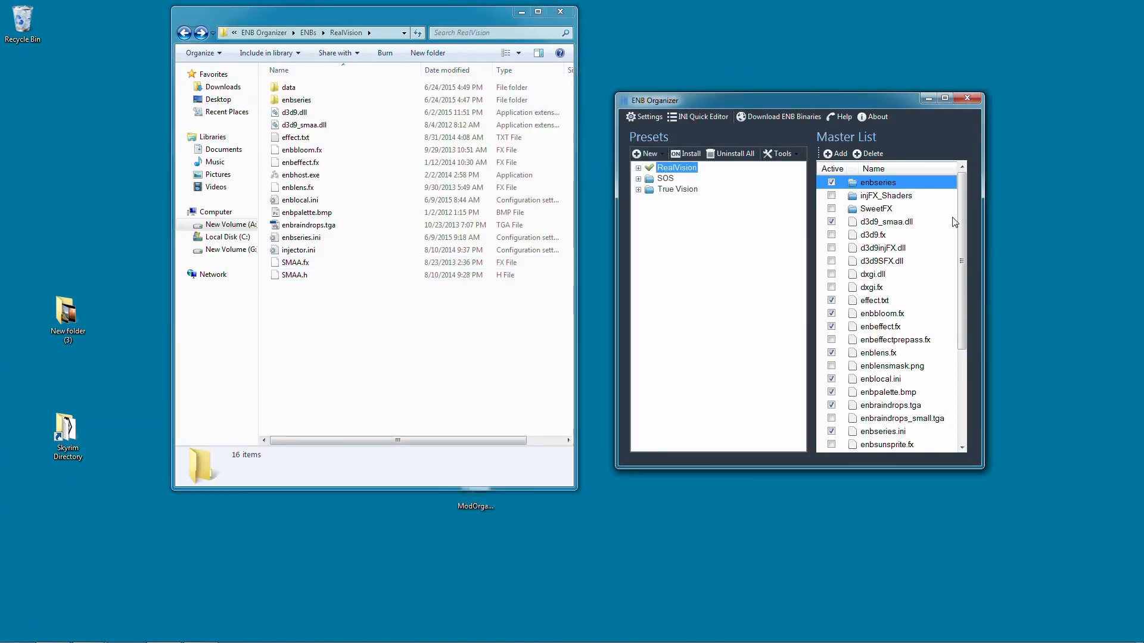
pyautogui.scroll(-5, 955, 223)
pyautogui.scroll(5, 981, 388)
pyautogui.moveTo(778, 94); pyautogui.dragTo(775, 38)
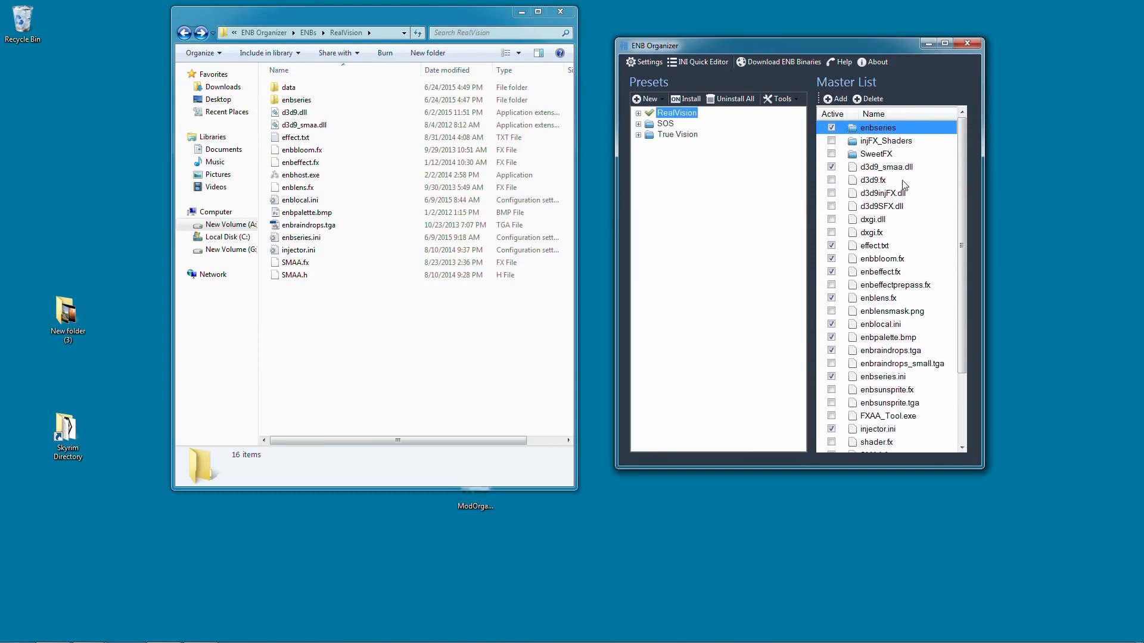
pyautogui.scroll(-3, 964, 212)
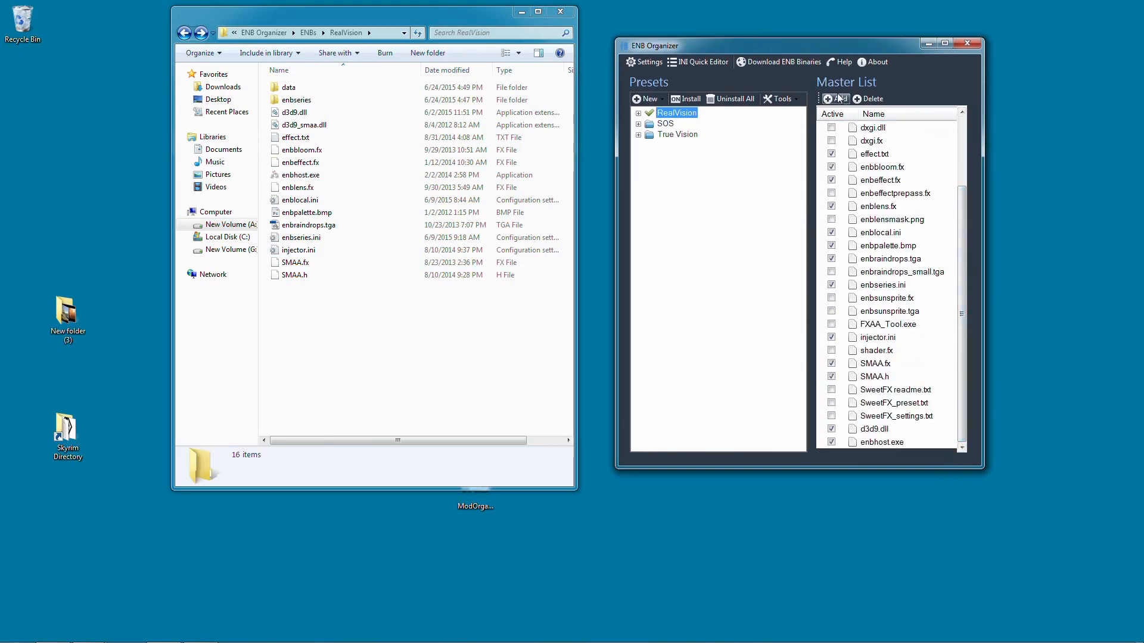
pyautogui.click(926, 447)
pyautogui.keyDown('shift'); pyautogui.click(898, 434); pyautogui.keyUp('shift')
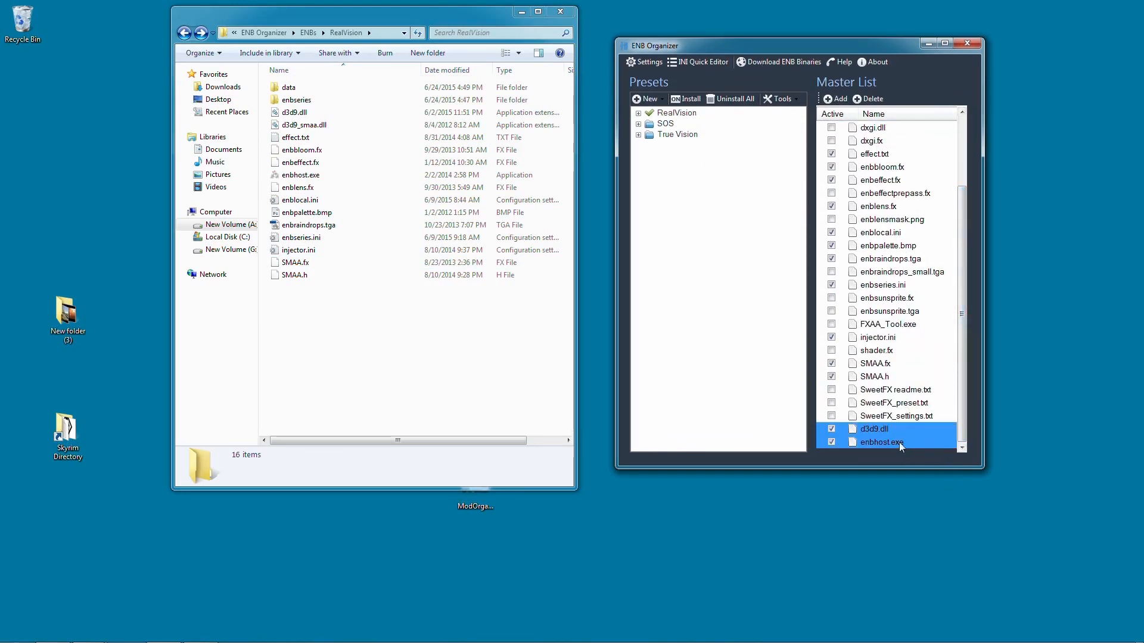
# Step: Look over the RealVision, SOS and True Vision presets and the Master List, and place the enlarged ENB Organizer window beside the folder window
pyautogui.click(754, 366)
pyautogui.click(691, 114)
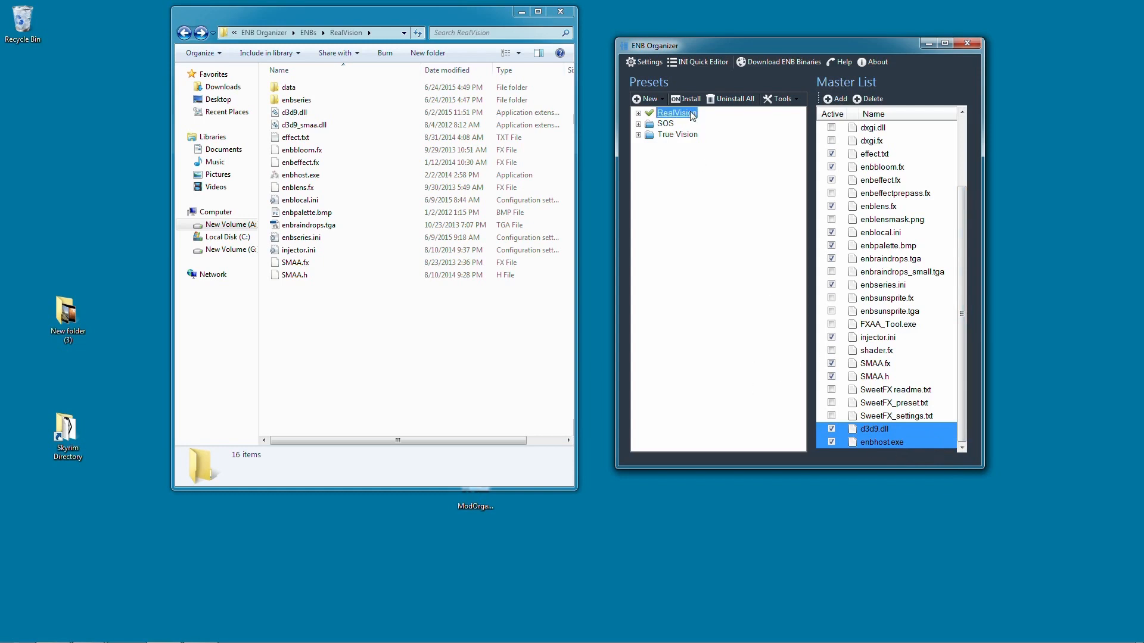
pyautogui.press('Escape')
pyautogui.click(665, 124)
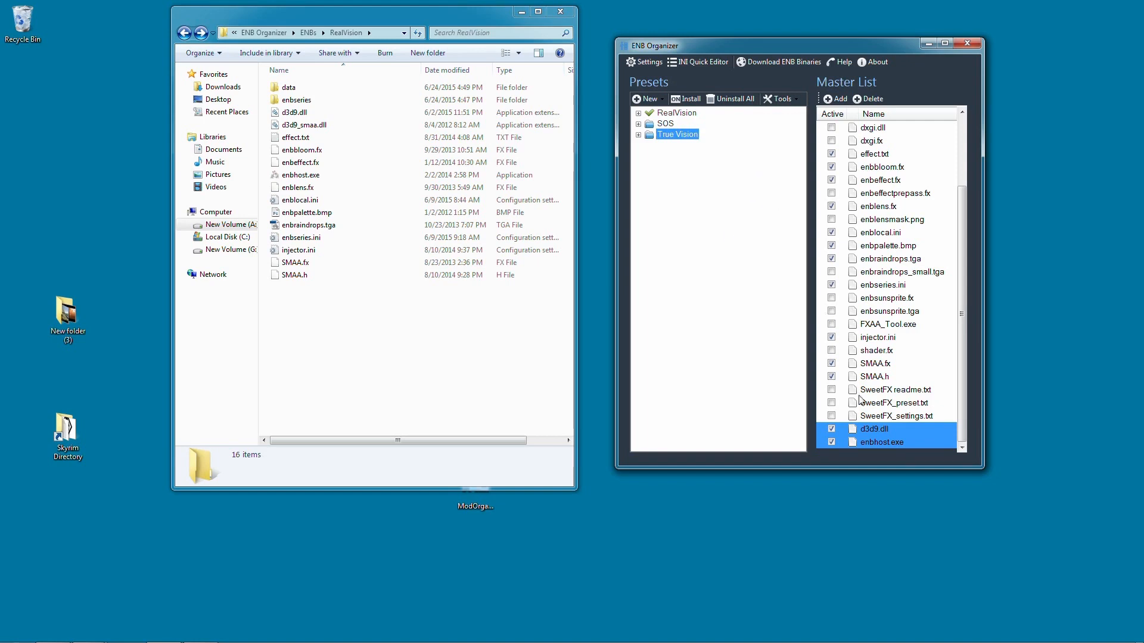
pyautogui.click(681, 115)
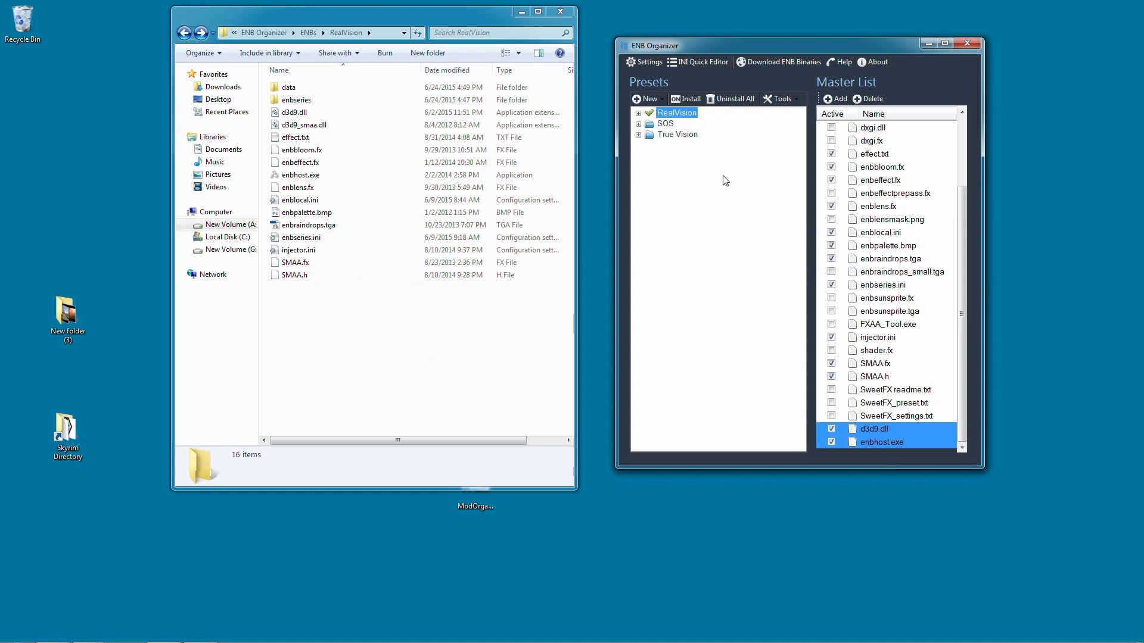
pyautogui.click(665, 125)
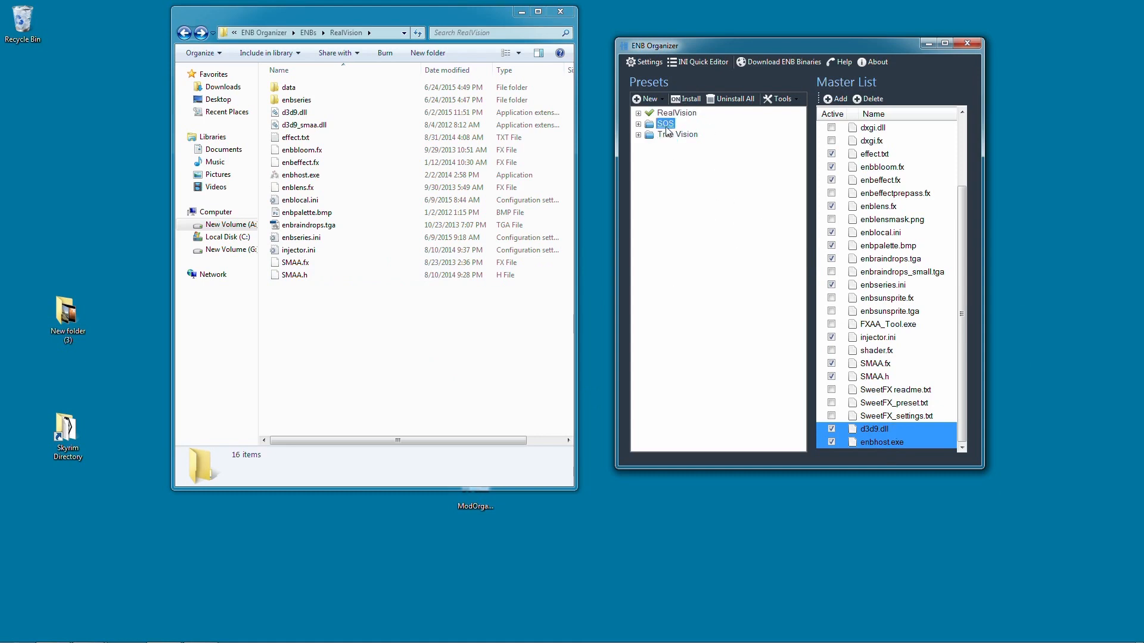
pyautogui.click(668, 134)
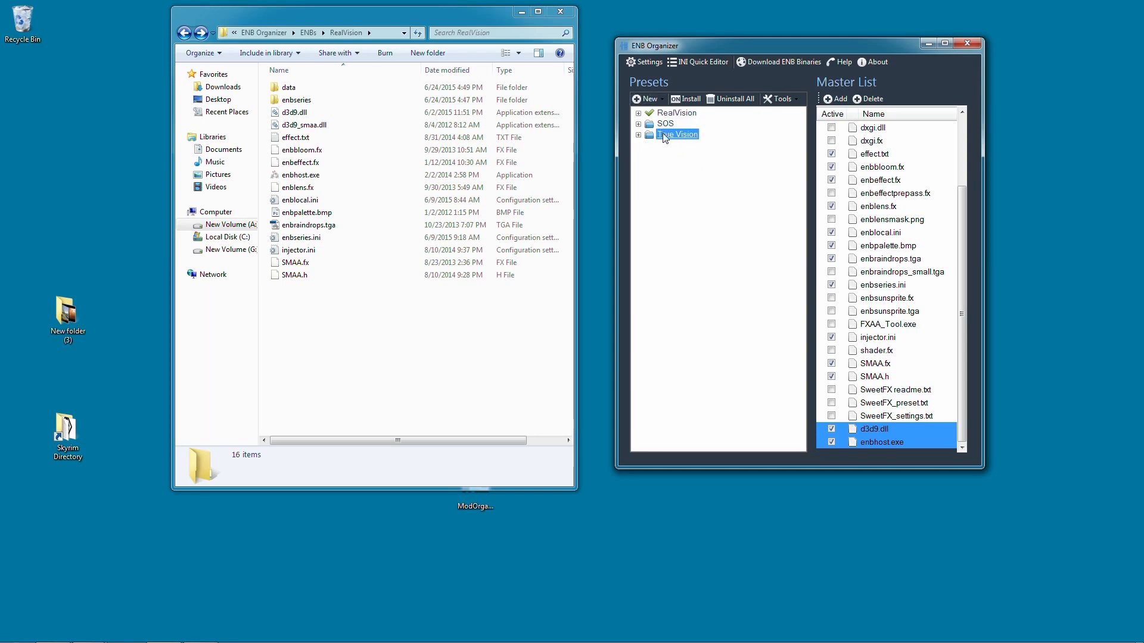
pyautogui.moveTo(960, 345); pyautogui.dragTo(969, 373)
pyautogui.moveTo(959, 299); pyautogui.dragTo(963, 206)
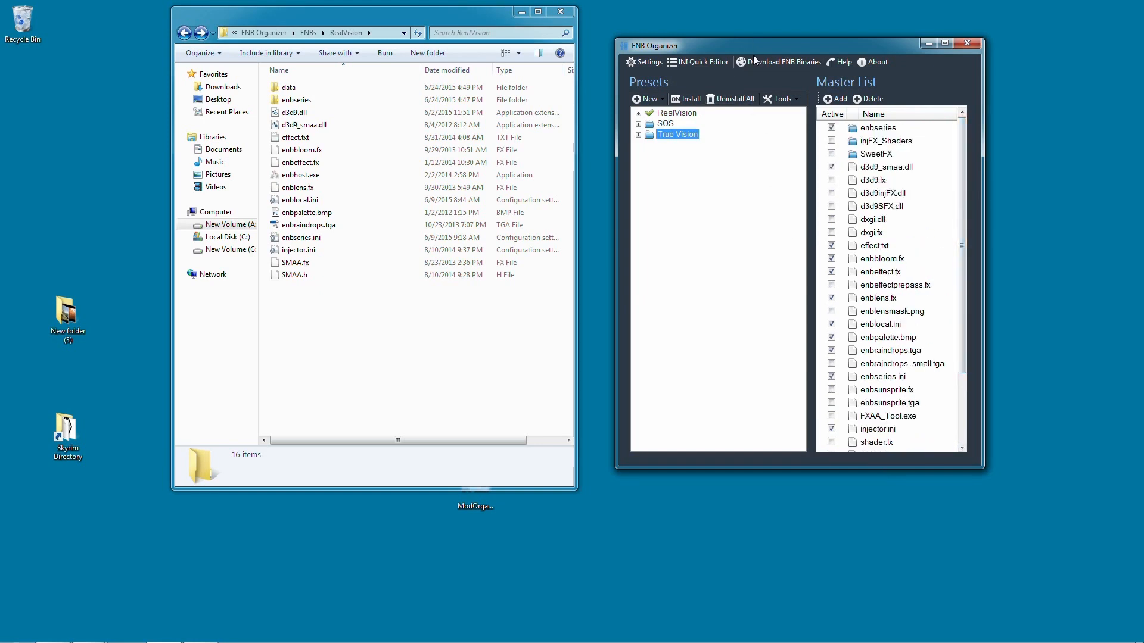
pyautogui.moveTo(753, 52); pyautogui.dragTo(716, 52)
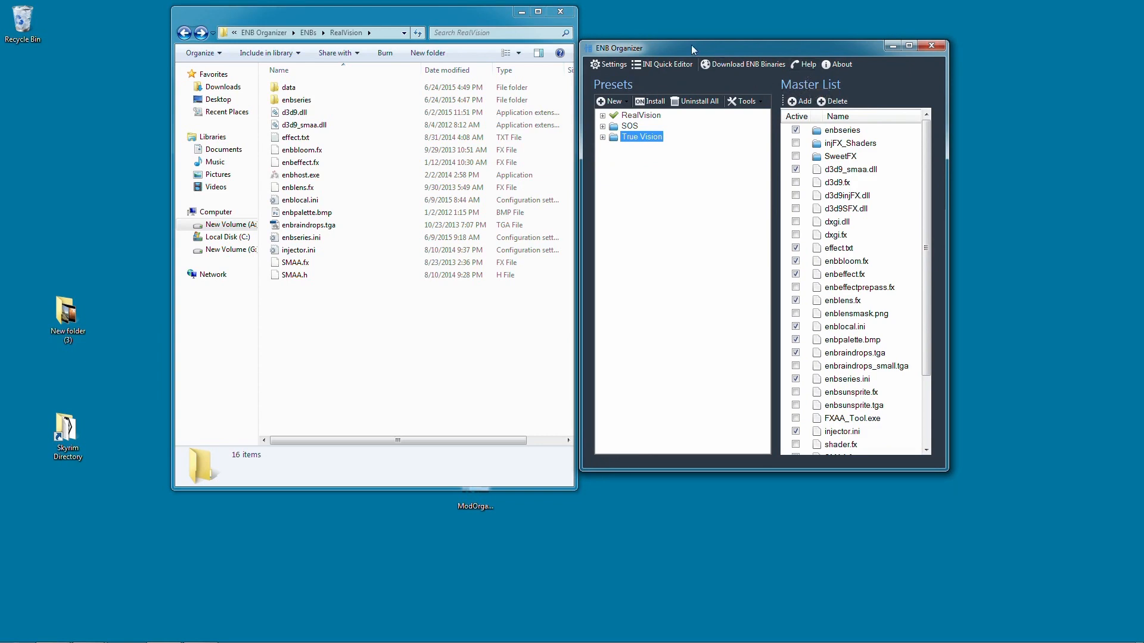
pyautogui.moveTo(653, 40); pyautogui.dragTo(652, 8)
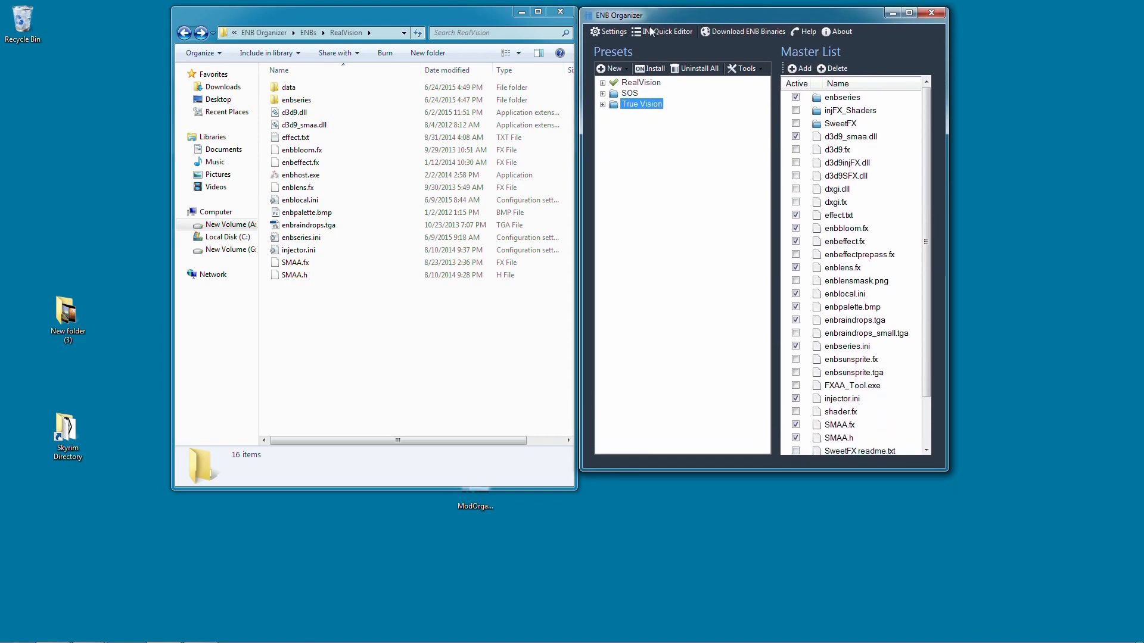
# Step: Switch to Chrome, open the description of the ENB Organizer mod on Skyrim Nexus and endorse the mod
pyautogui.moveTo(56, 633)
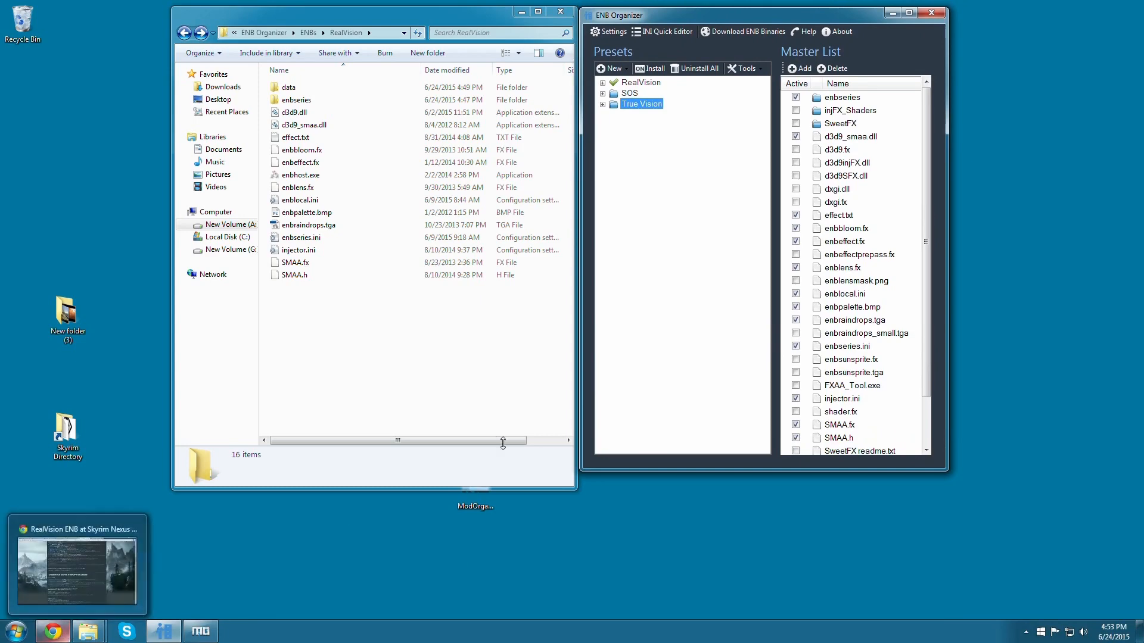
pyautogui.click(56, 633)
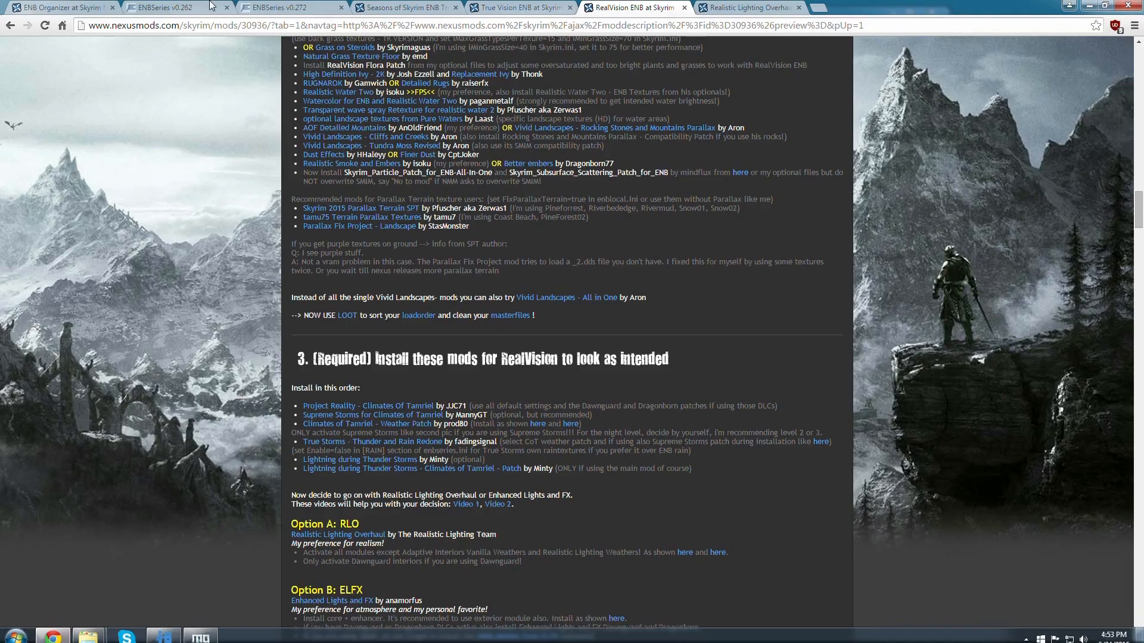
pyautogui.click(97, 7)
pyautogui.click(310, 358)
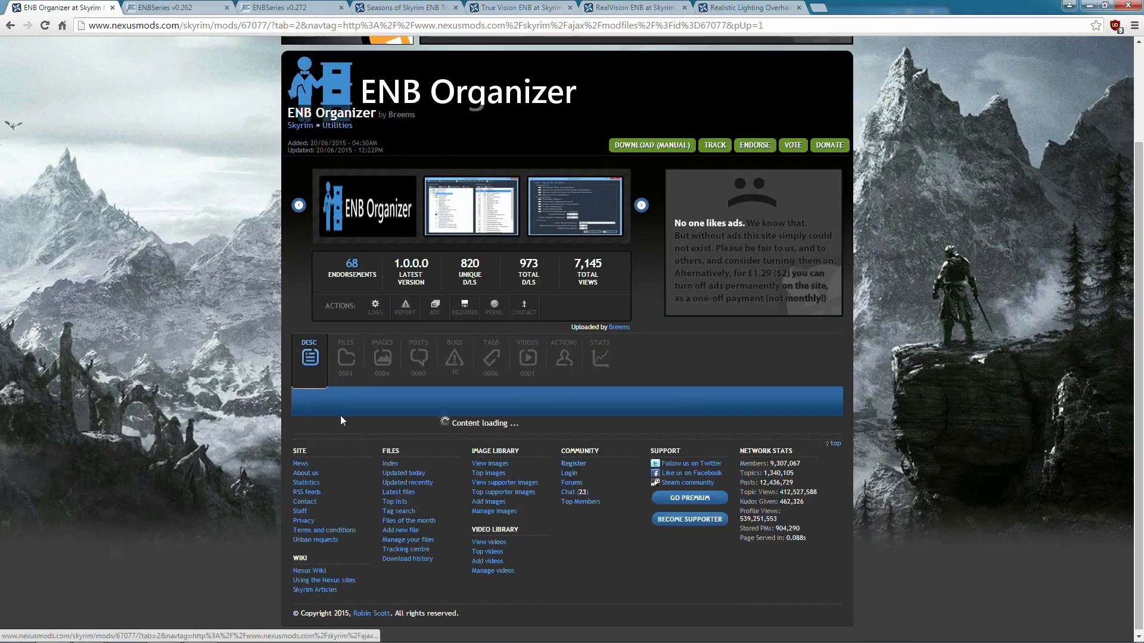
pyautogui.click(757, 145)
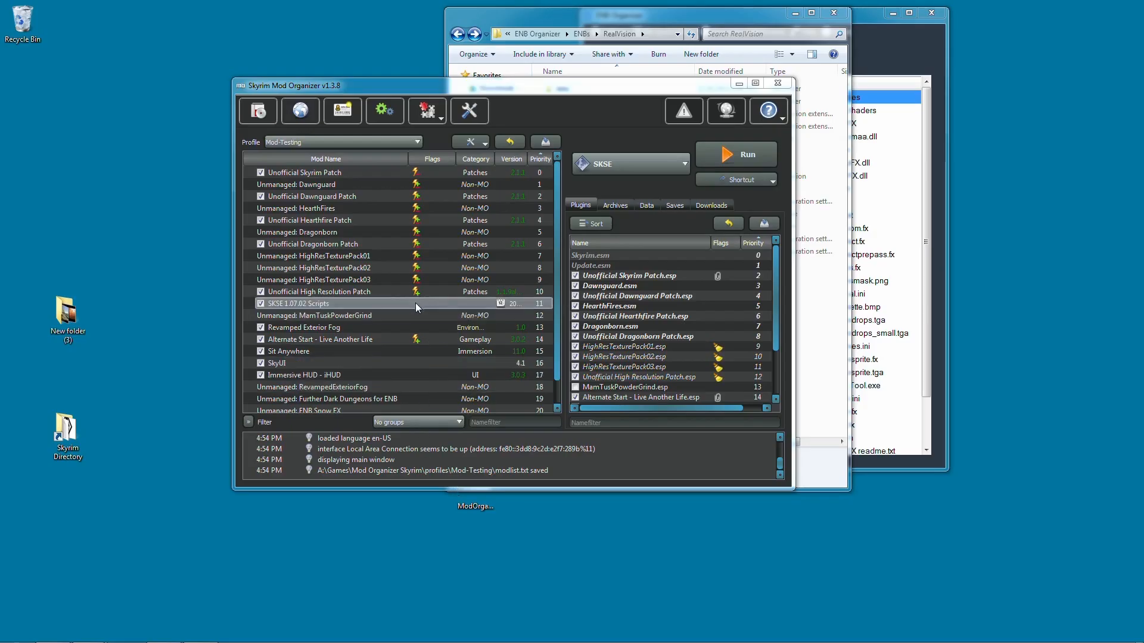
# Step: Switch Mod Organizer to the Vanilla profile
pyautogui.click(325, 146)
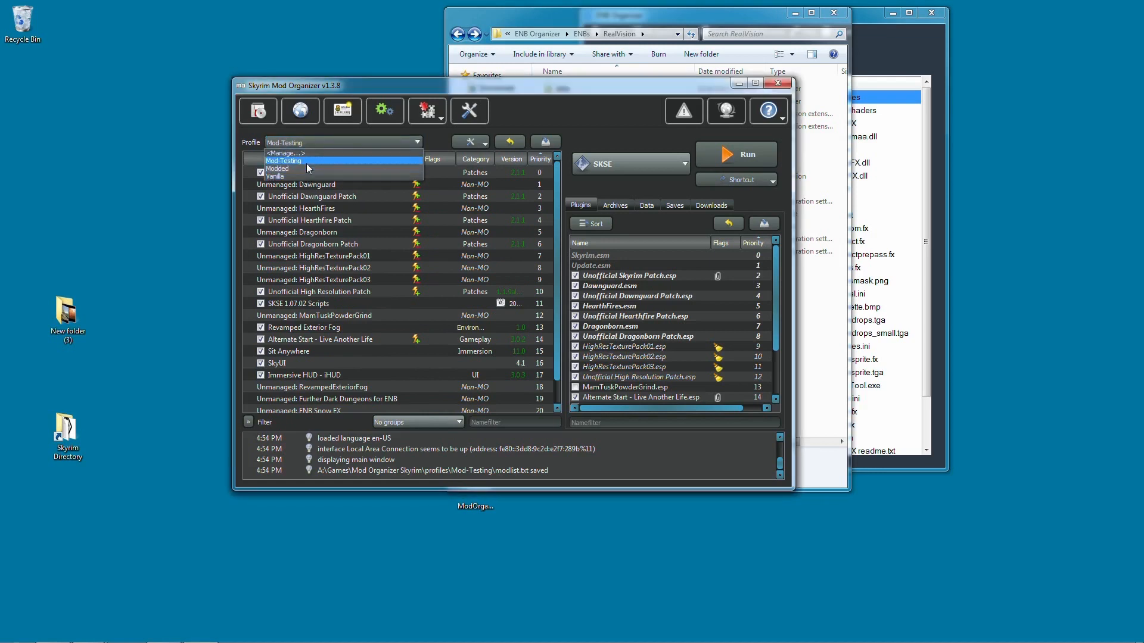
pyautogui.click(298, 177)
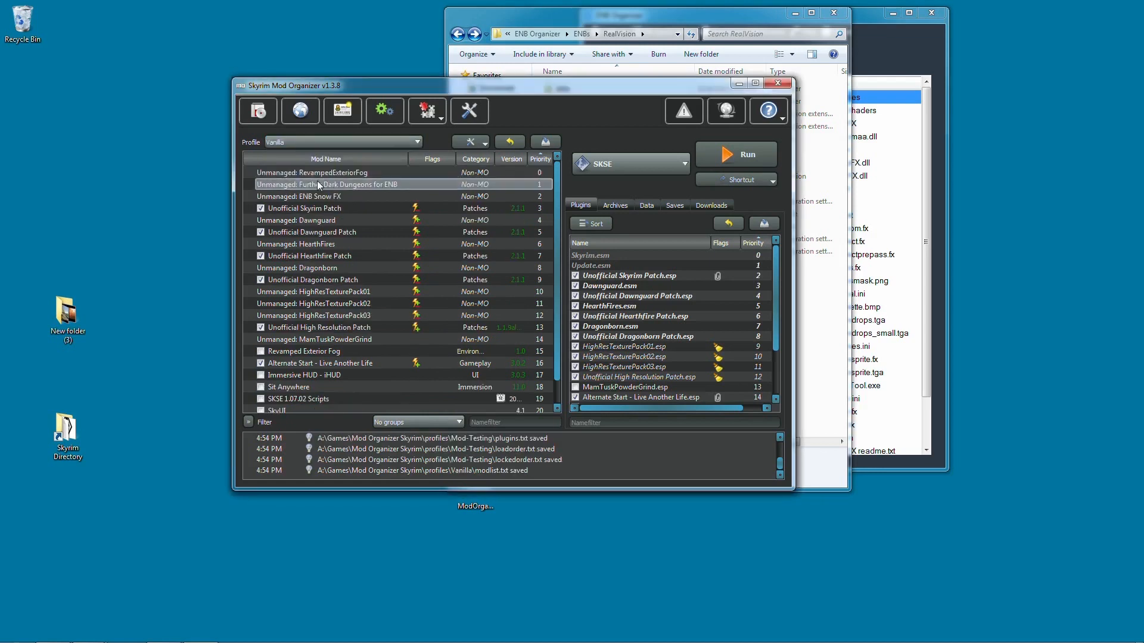
pyautogui.scroll(-1, 770, 312)
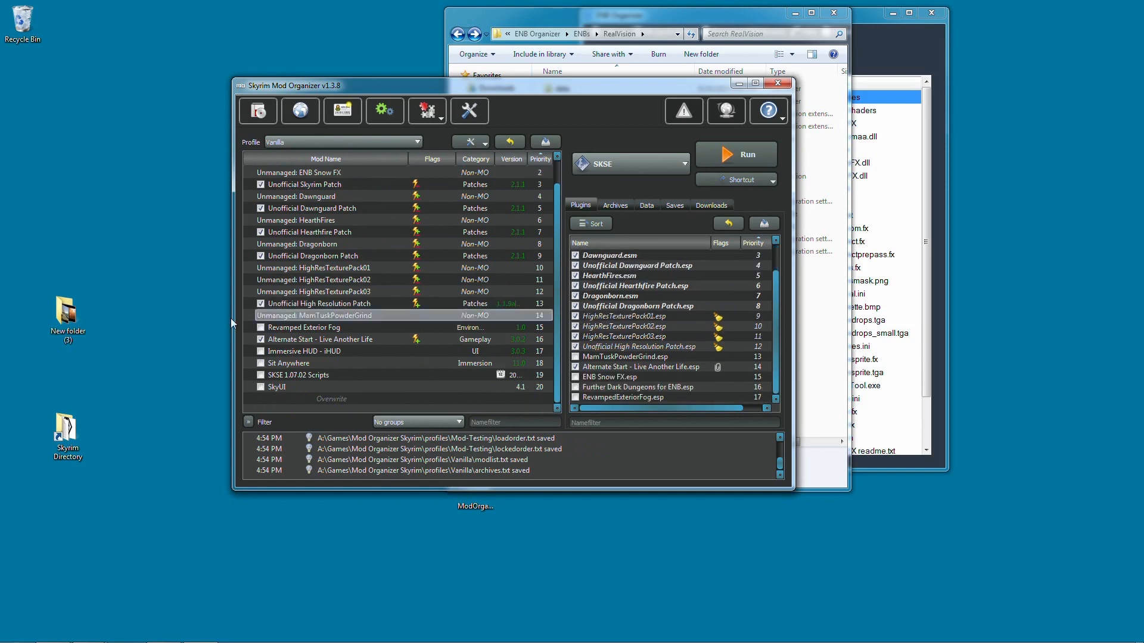
# Step: Enable SKSE 1.07.02 Scripts in the Vanilla profile's mod list and leave SkyUI disabled
pyautogui.click(261, 387)
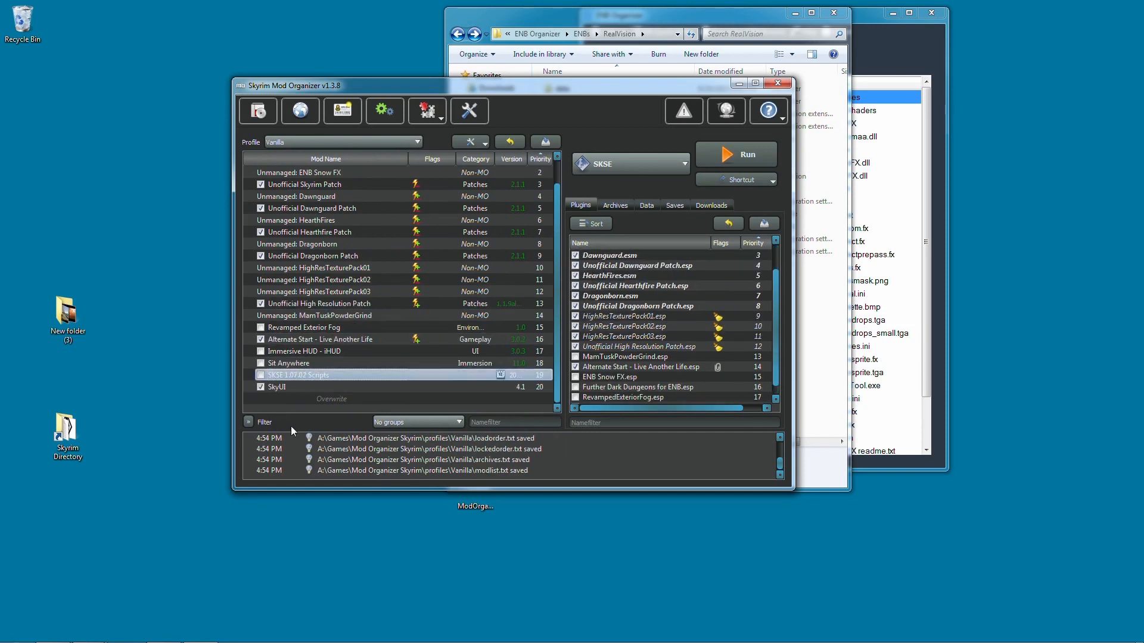
pyautogui.click(260, 374)
pyautogui.click(261, 386)
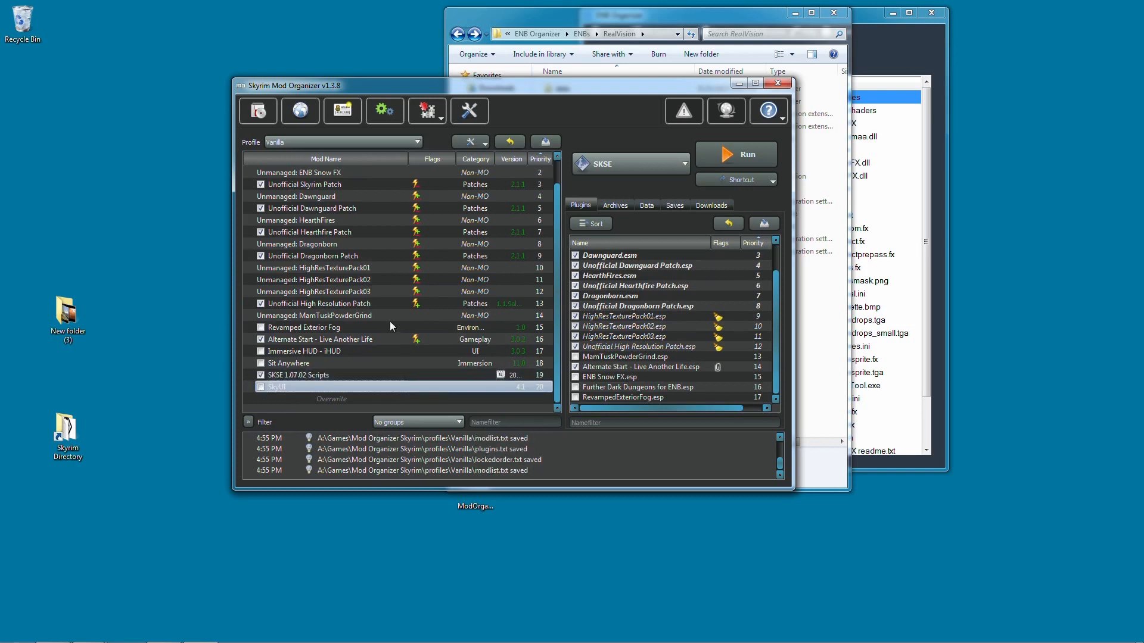
pyautogui.scroll(1, 762, 337)
pyautogui.scroll(-1, 761, 336)
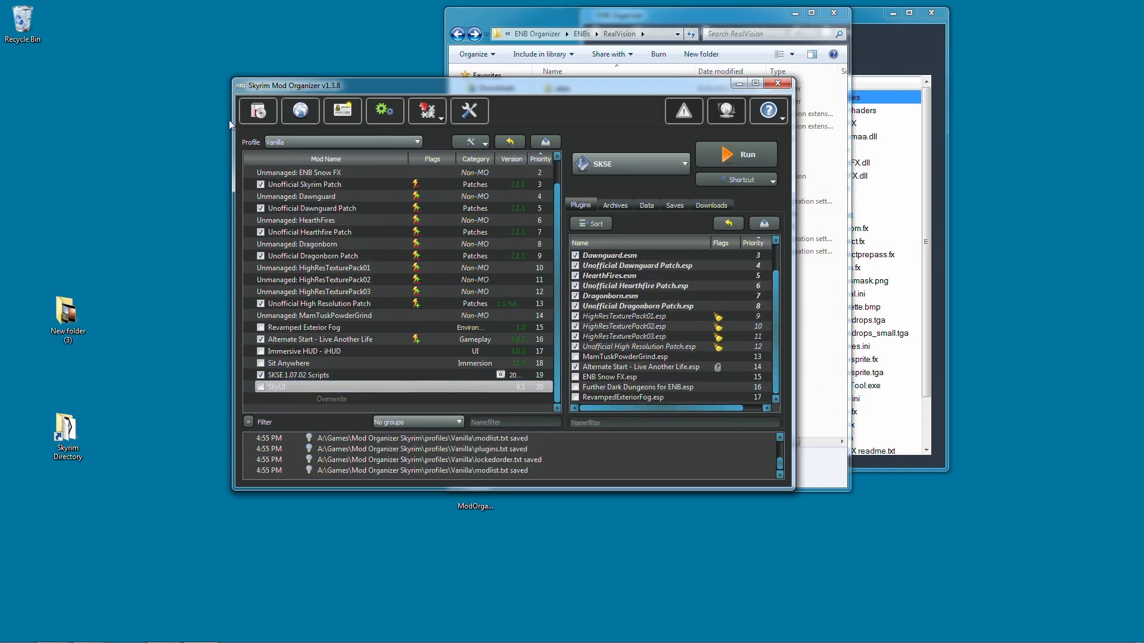
# Step: Enlarge the Mod Organizer window, move it away from the RealVision folder window and keep it in front
pyautogui.moveTo(240, 79); pyautogui.dragTo(224, 33)
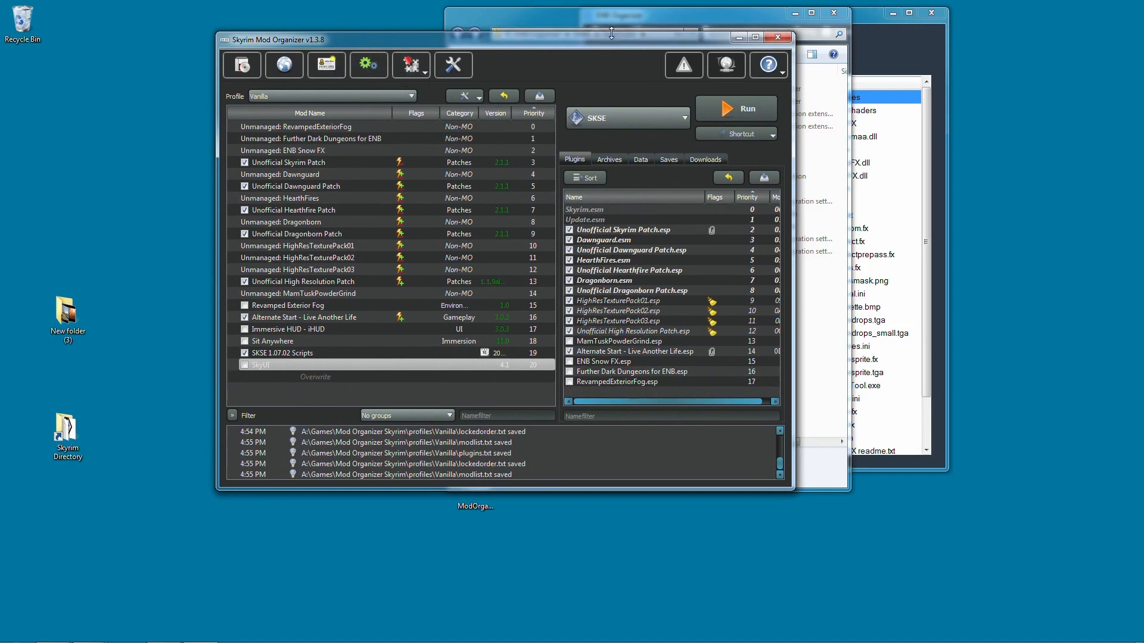
pyautogui.moveTo(611, 33); pyautogui.dragTo(506, 115)
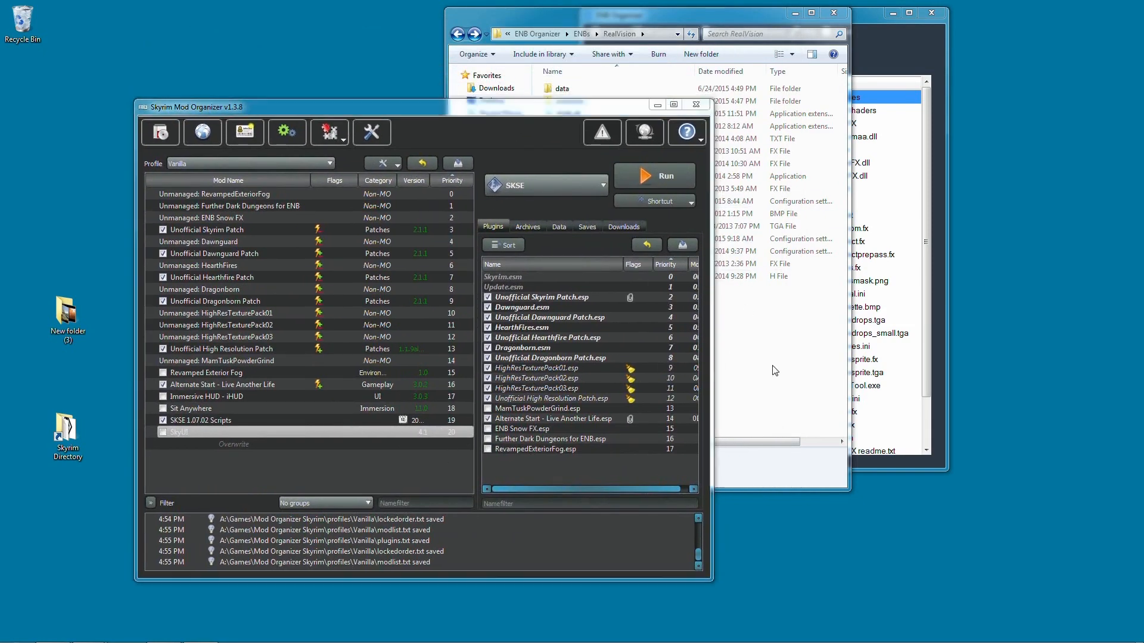
pyautogui.click(822, 337)
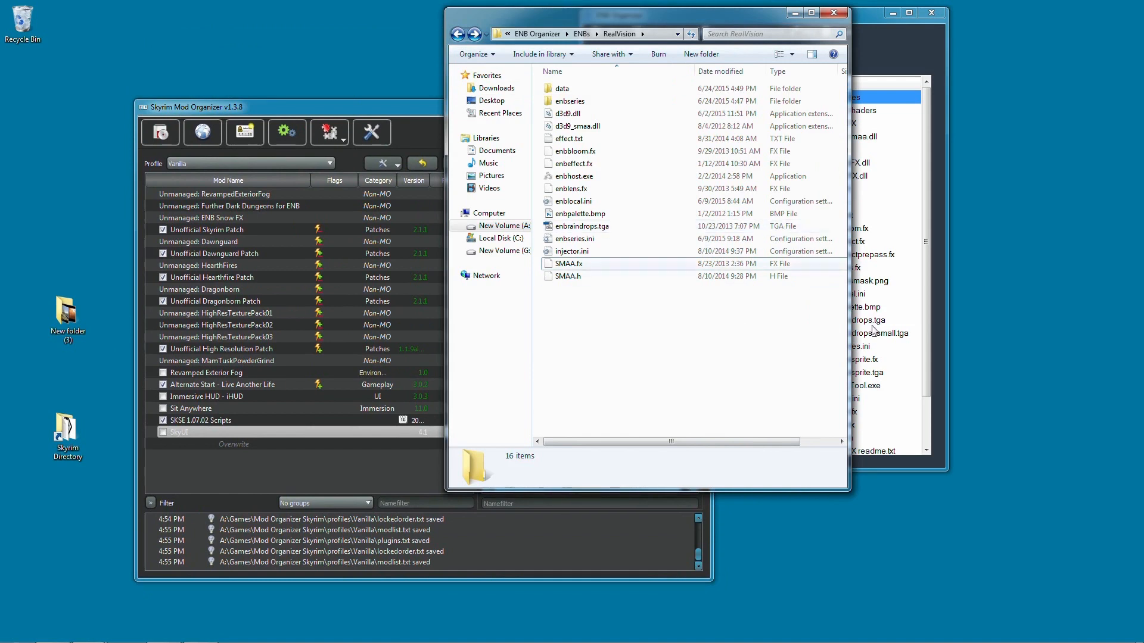
pyautogui.click(354, 105)
# Step: View the available profiles and widen the Mod Organizer window to fit the plugin list's Mod Index column
pyautogui.click(249, 163)
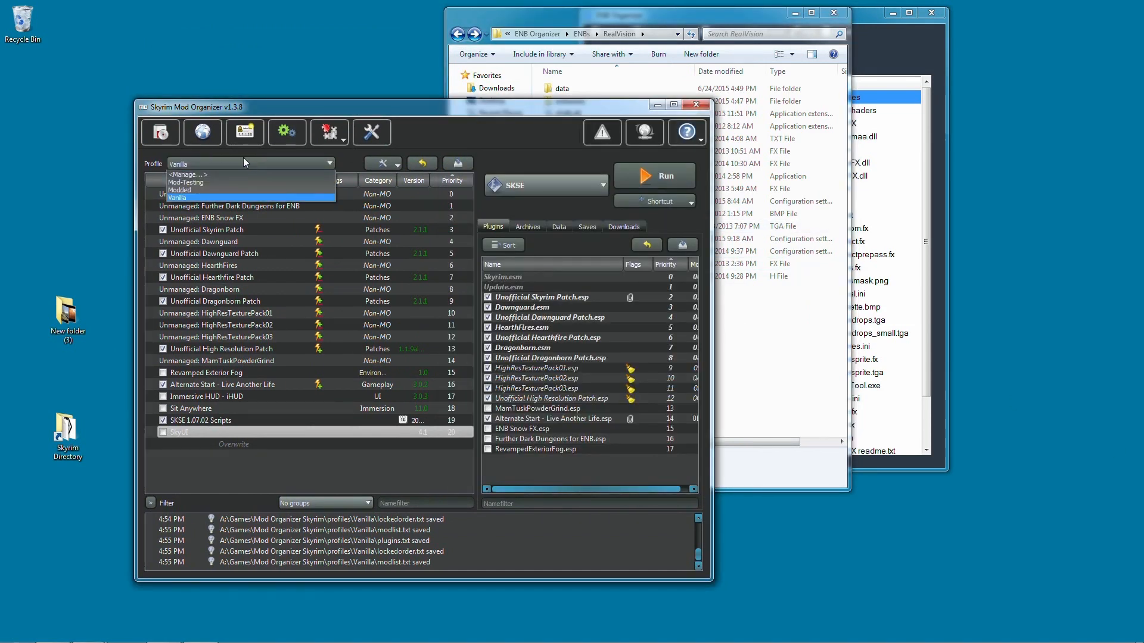
pyautogui.click(411, 231)
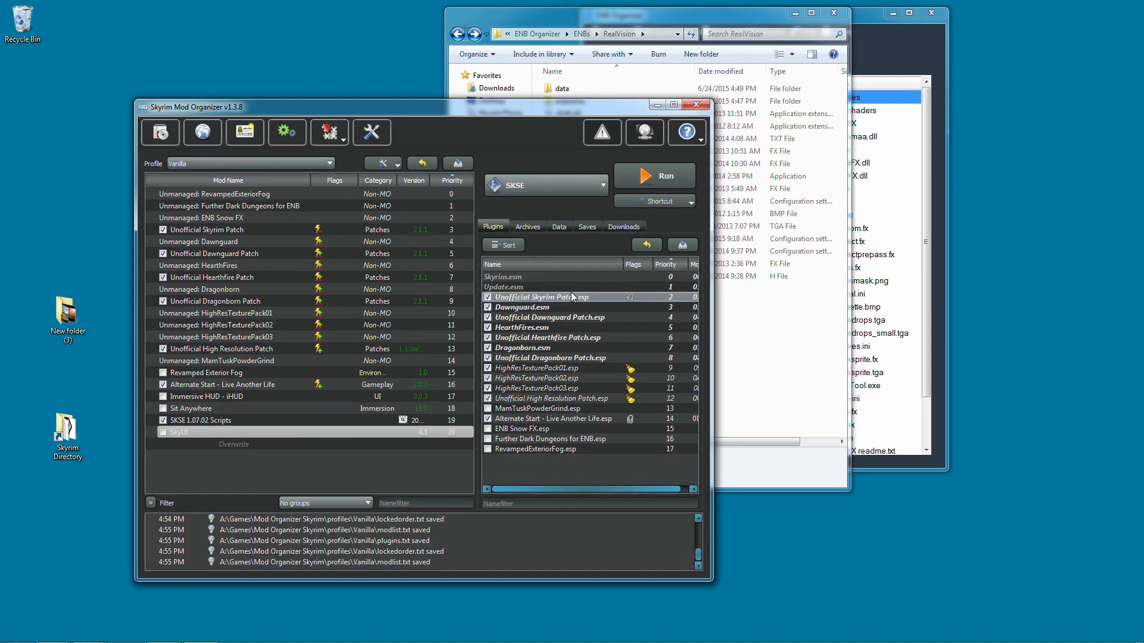
pyautogui.moveTo(571, 295)
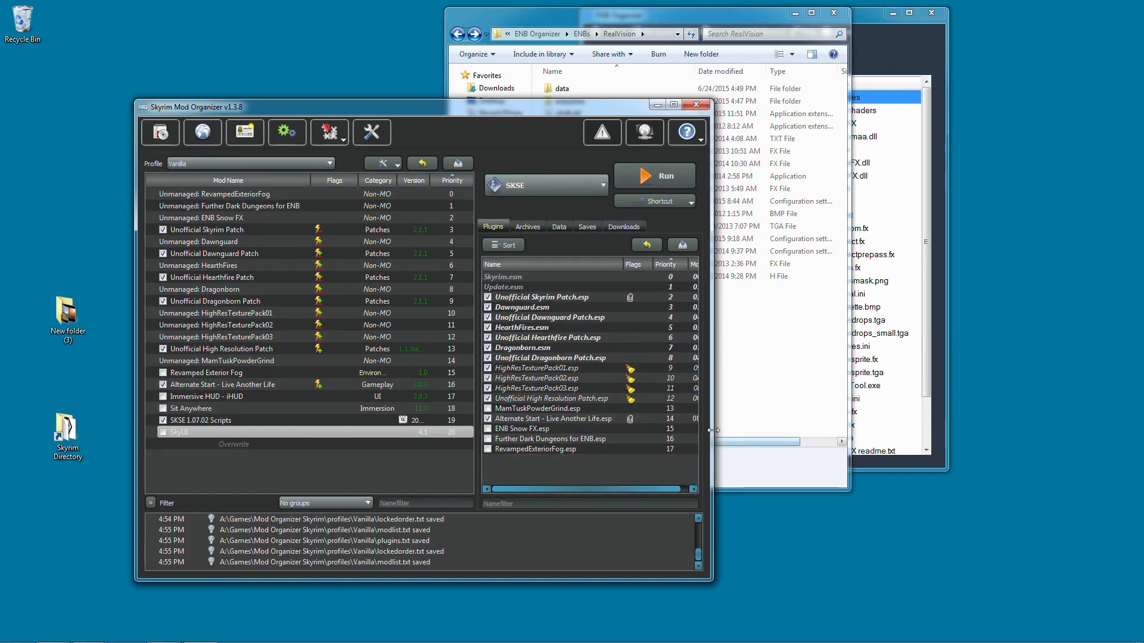
pyautogui.moveTo(713, 424); pyautogui.dragTo(794, 442)
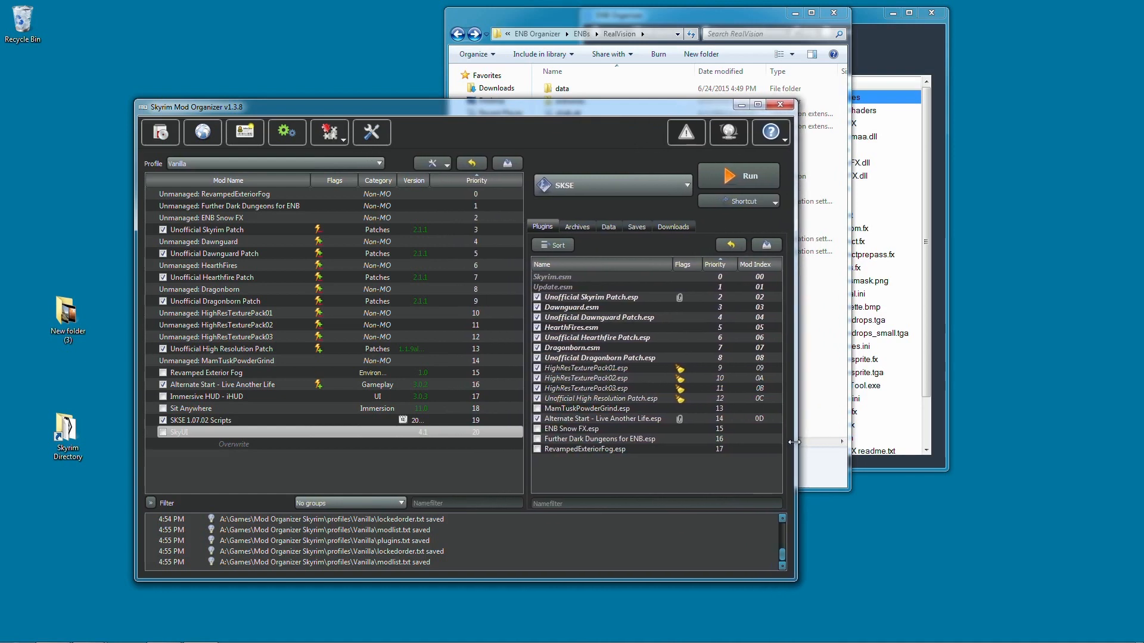
pyautogui.click(603, 463)
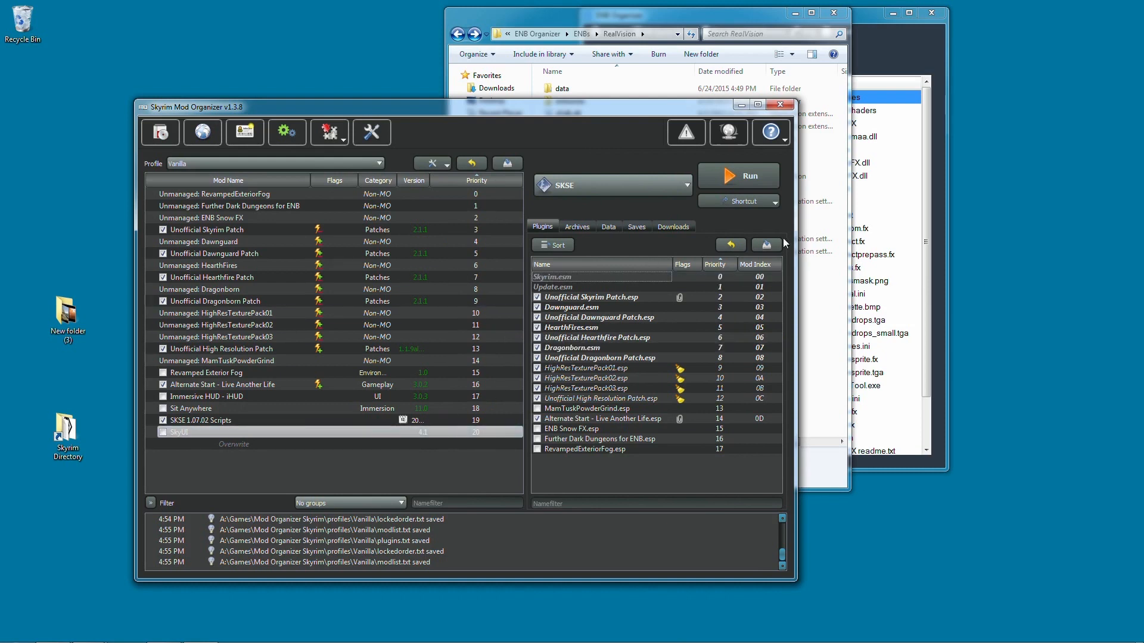
# Step: Look over the list of available profiles again and close it with Vanilla still selected
pyautogui.click(276, 163)
pyautogui.click(231, 195)
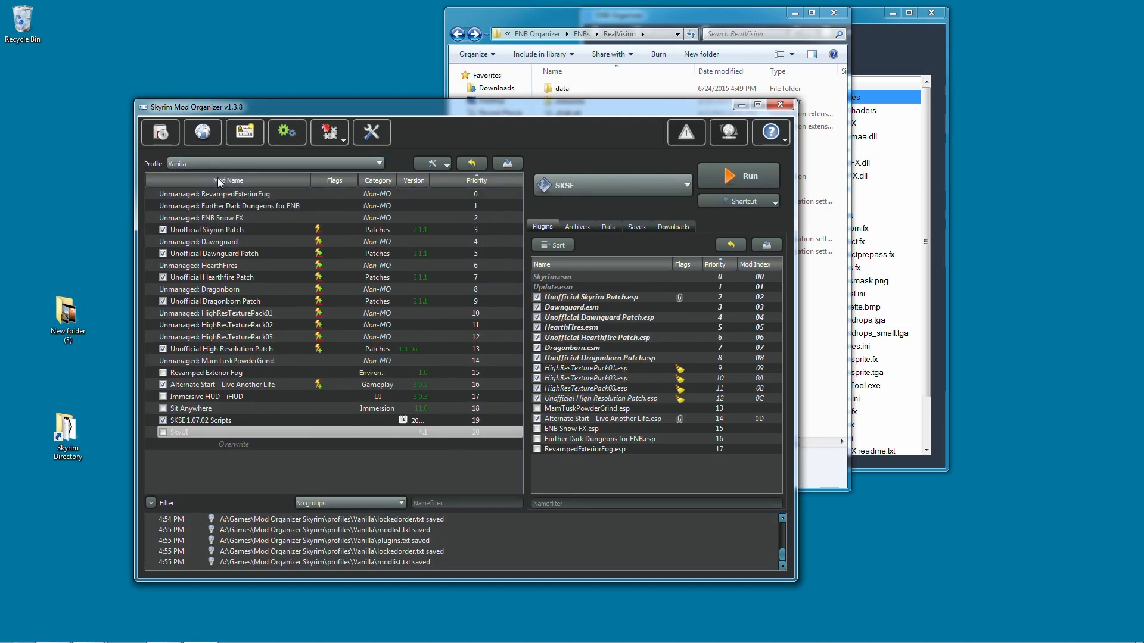
pyautogui.click(218, 166)
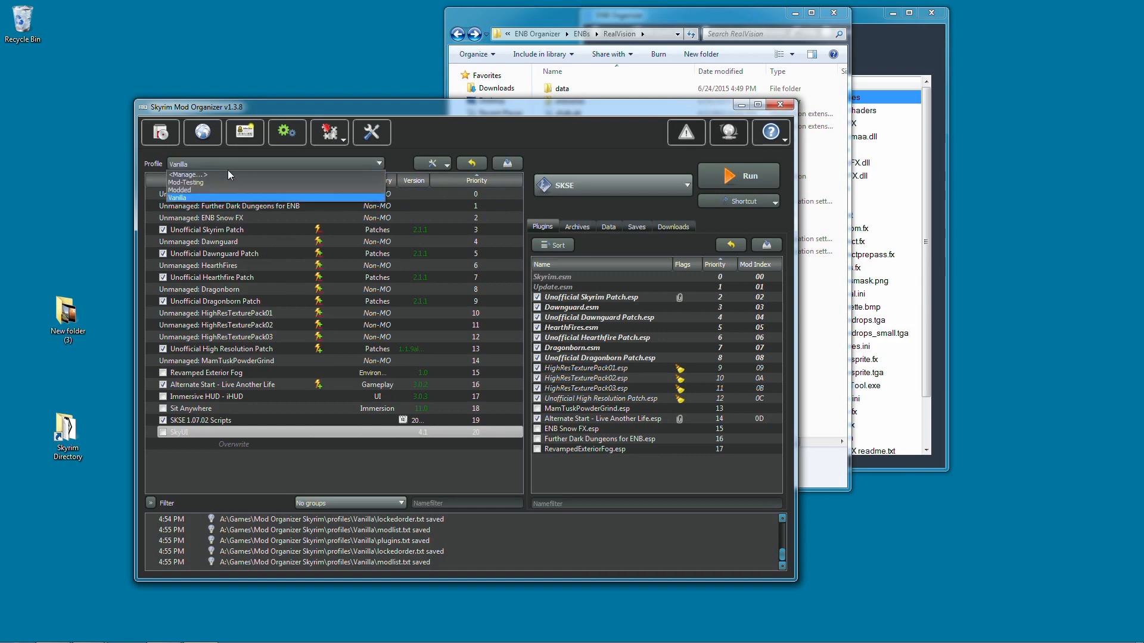
pyautogui.click(606, 145)
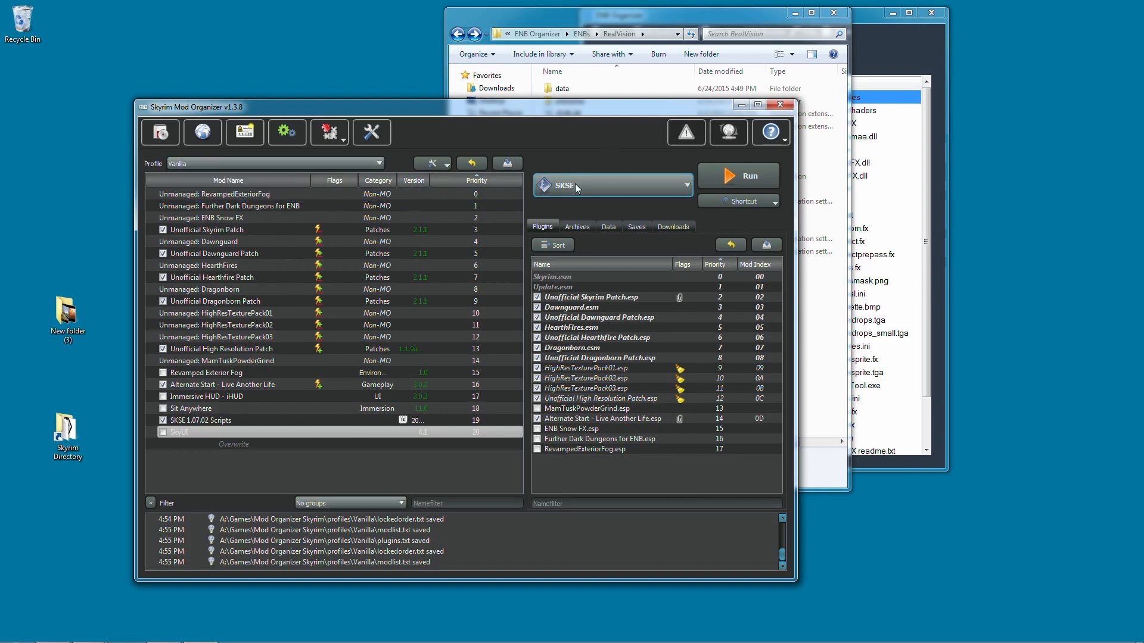